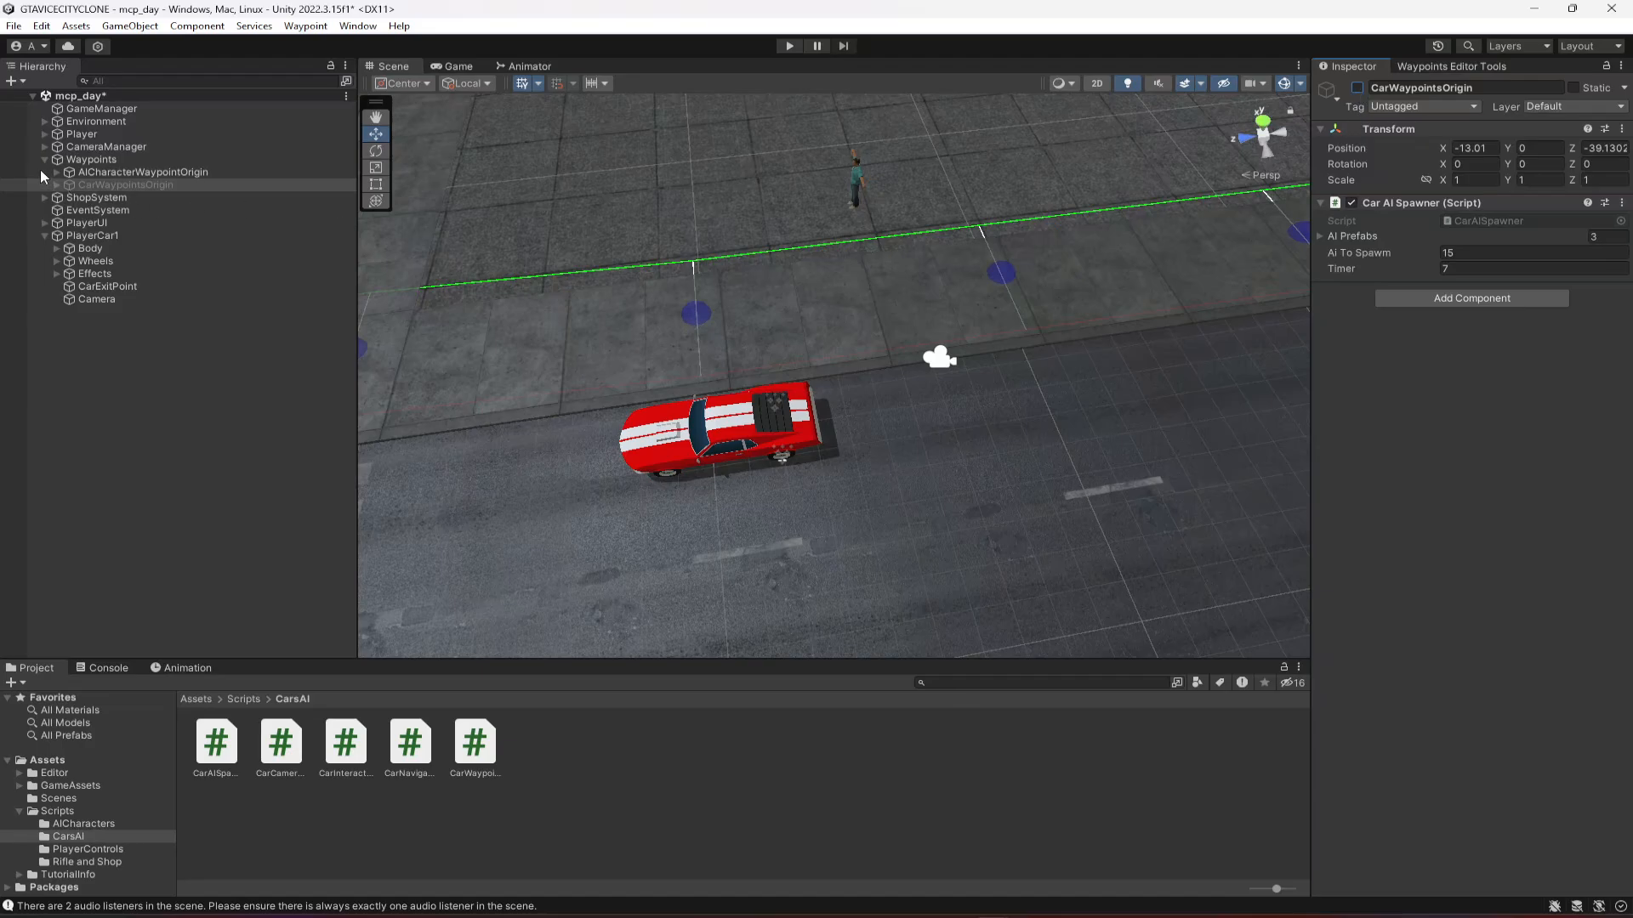
- Collapse the Waypoints group, save the mcp_day scene and clear the console
left_click(42, 160)
key("ctrl+s")
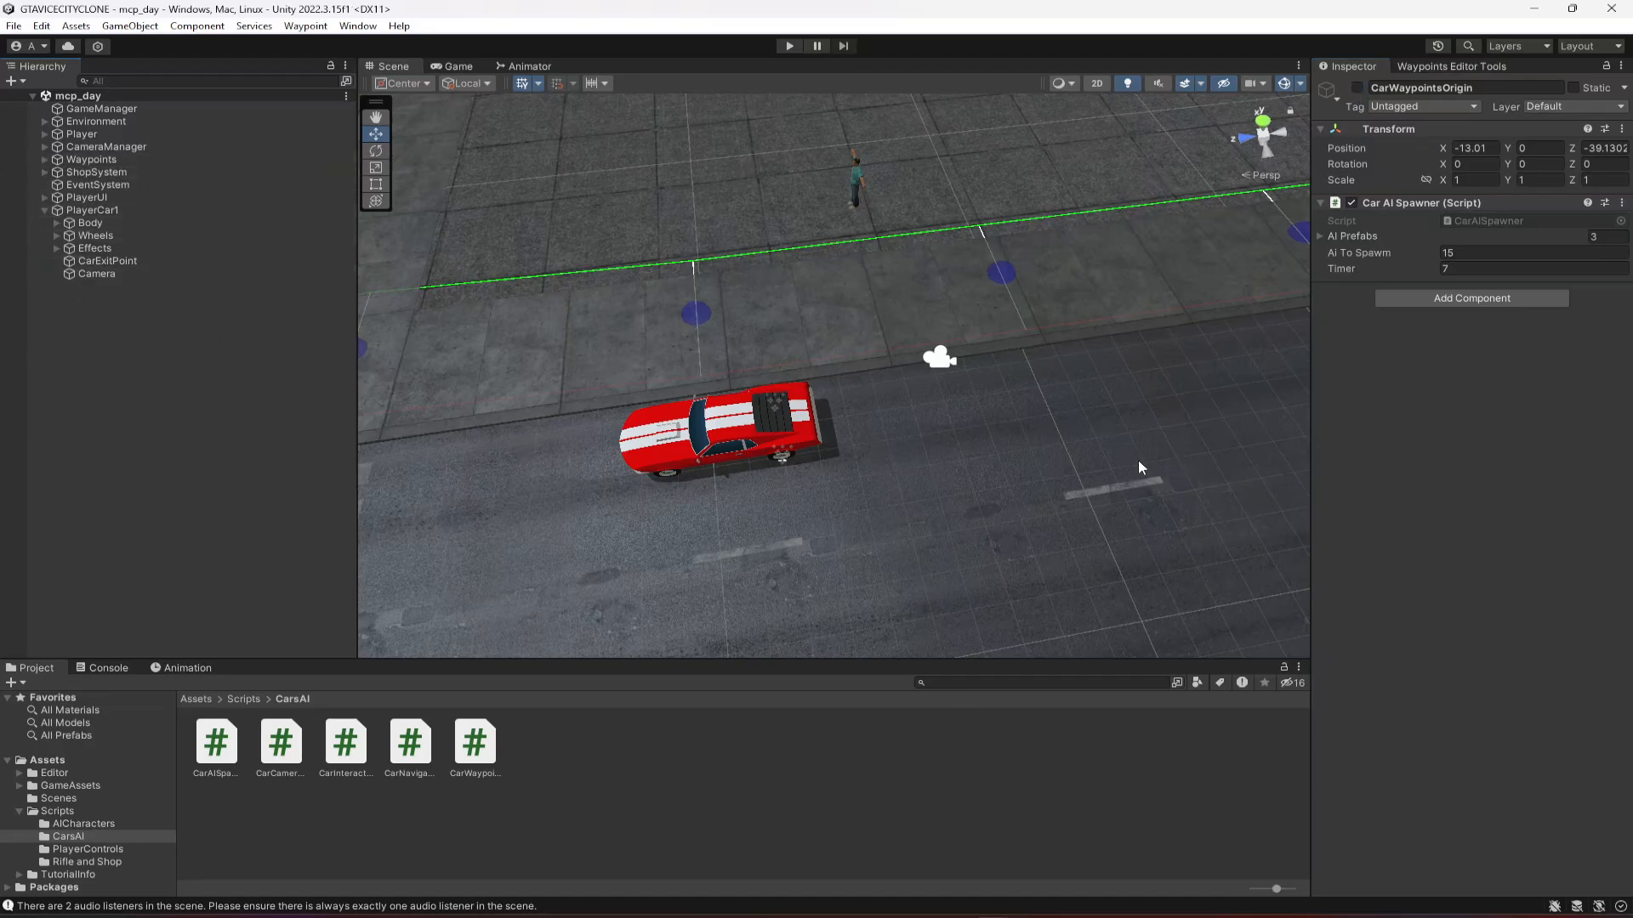
left_click(102, 668)
left_click(17, 684)
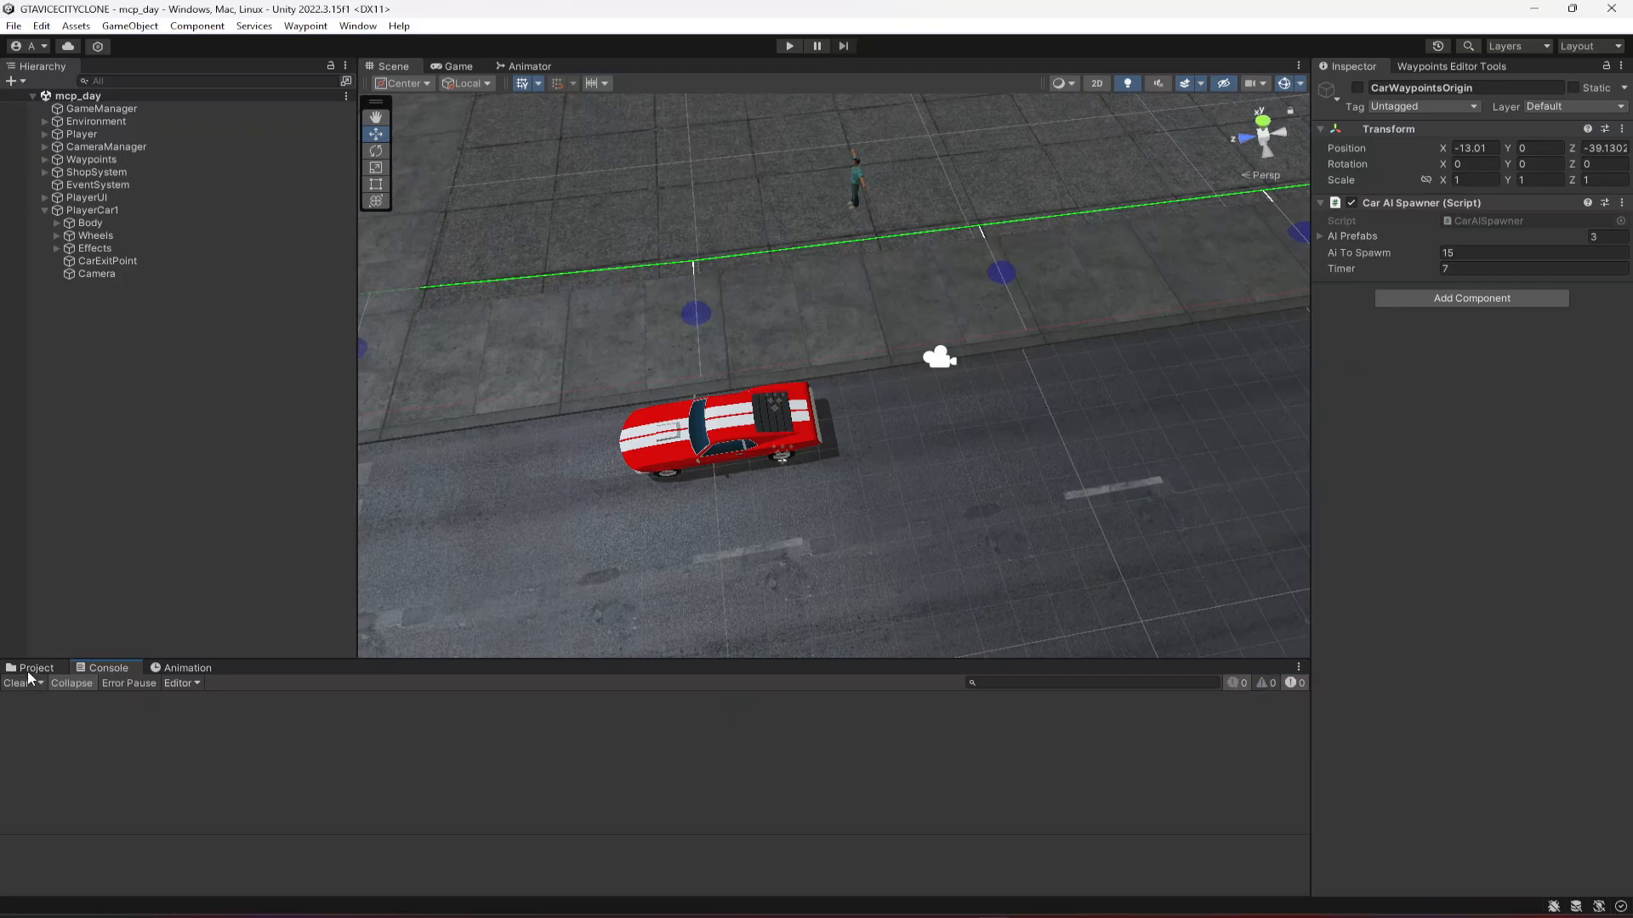
- Open the Prefab folder of the Tourung Car Pack under GameAssets > Cars and select the Chev666 prefab
left_click(32, 668)
left_click(70, 786)
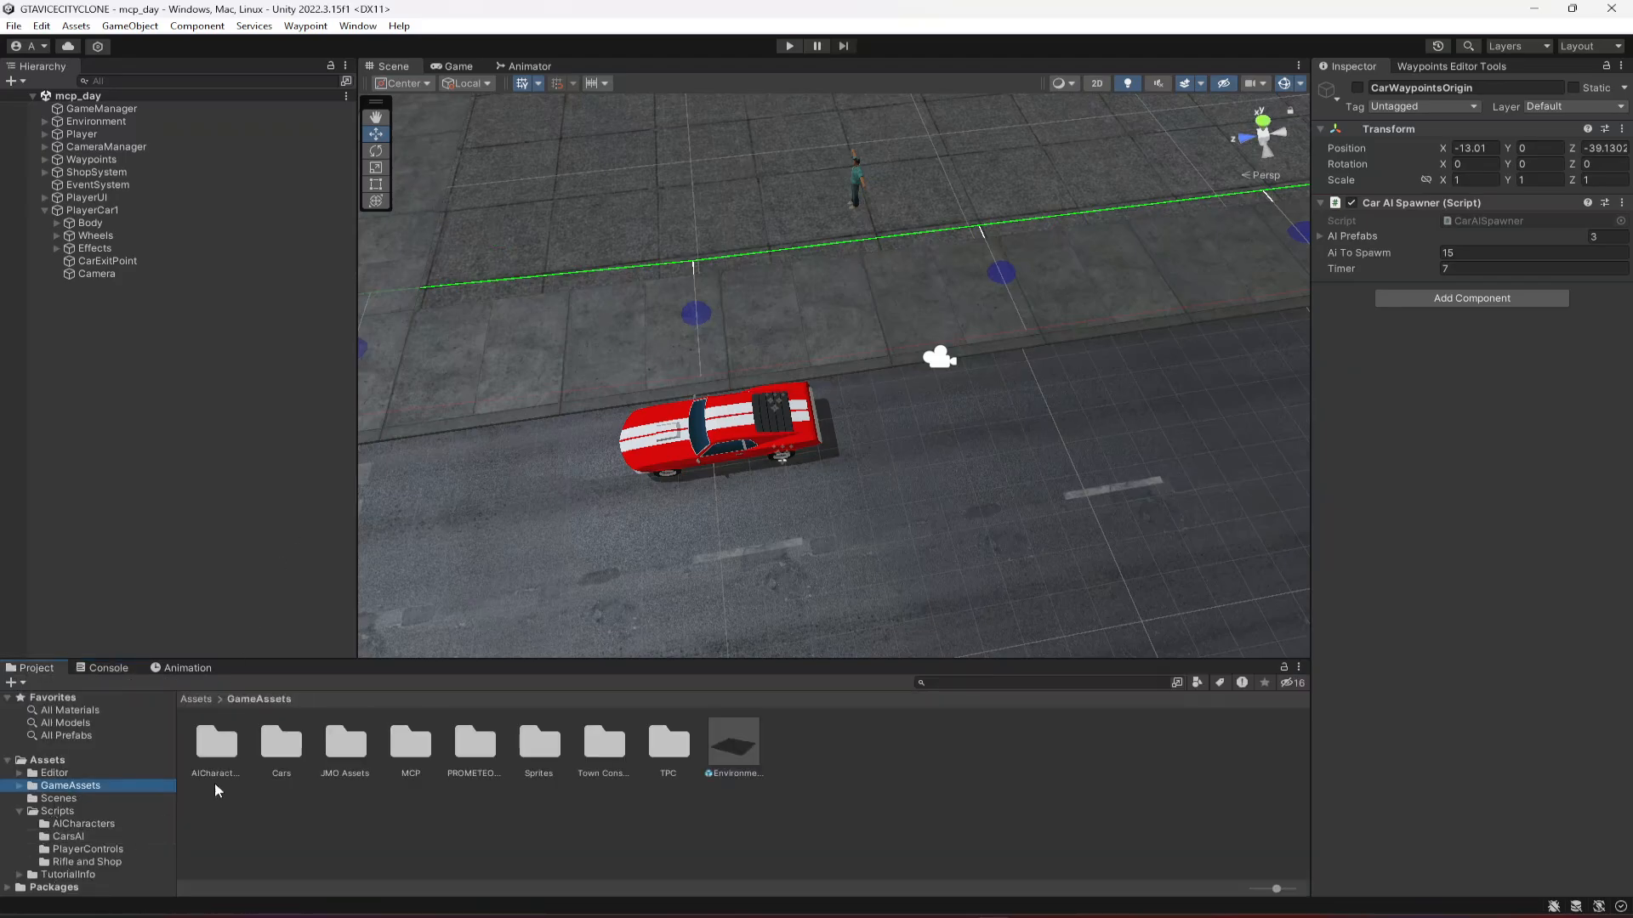
double_click(275, 745)
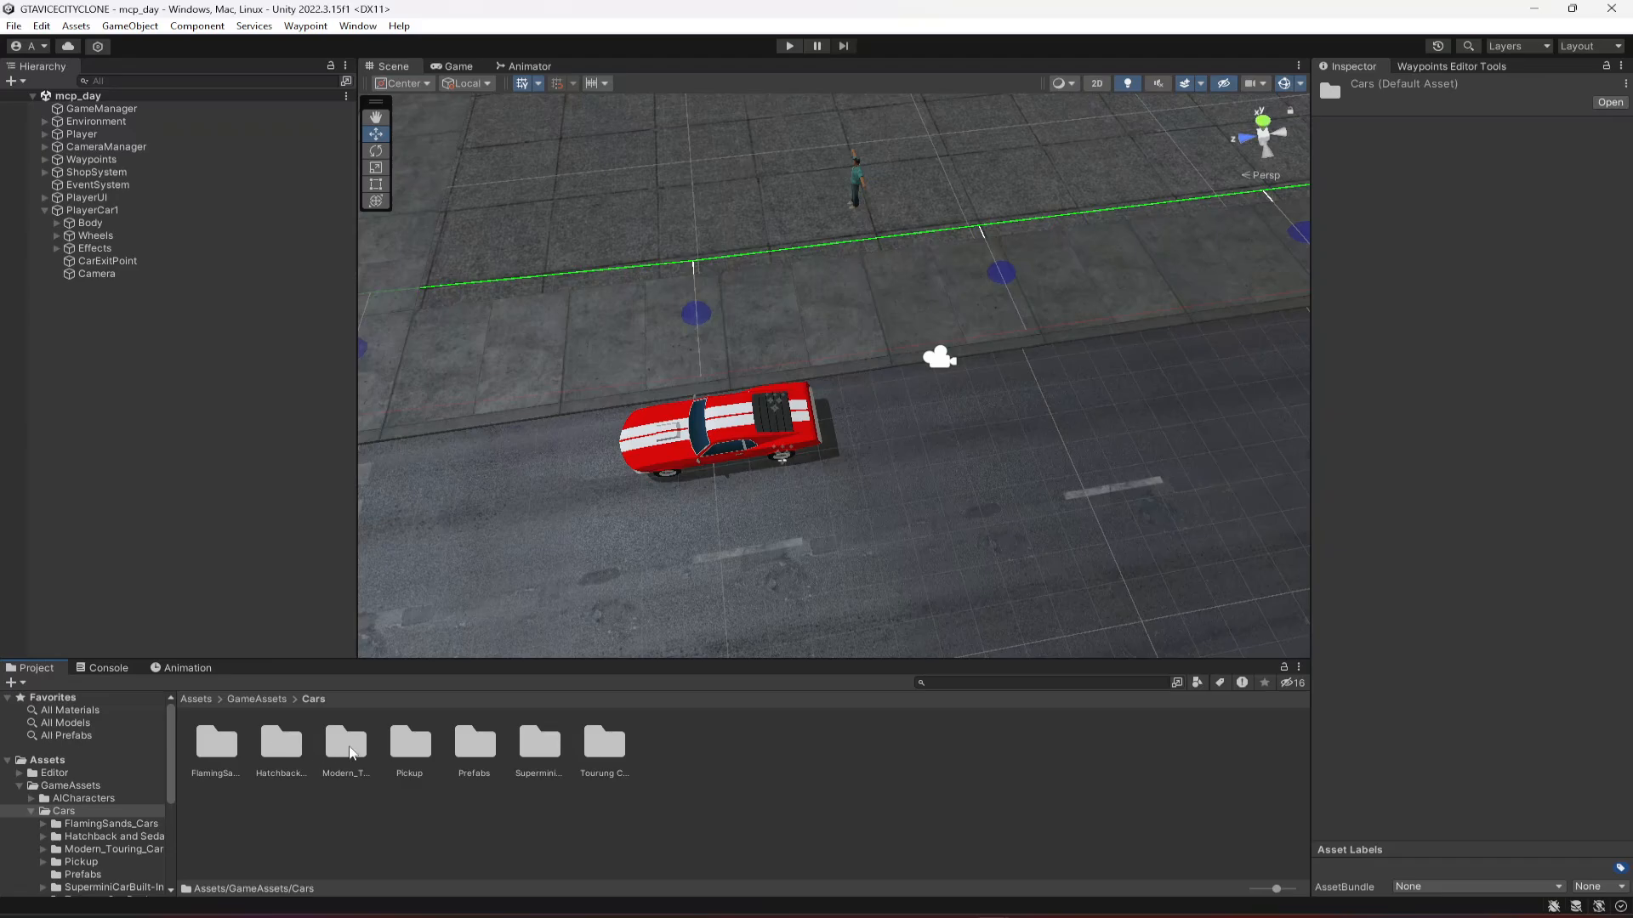
double_click(584, 766)
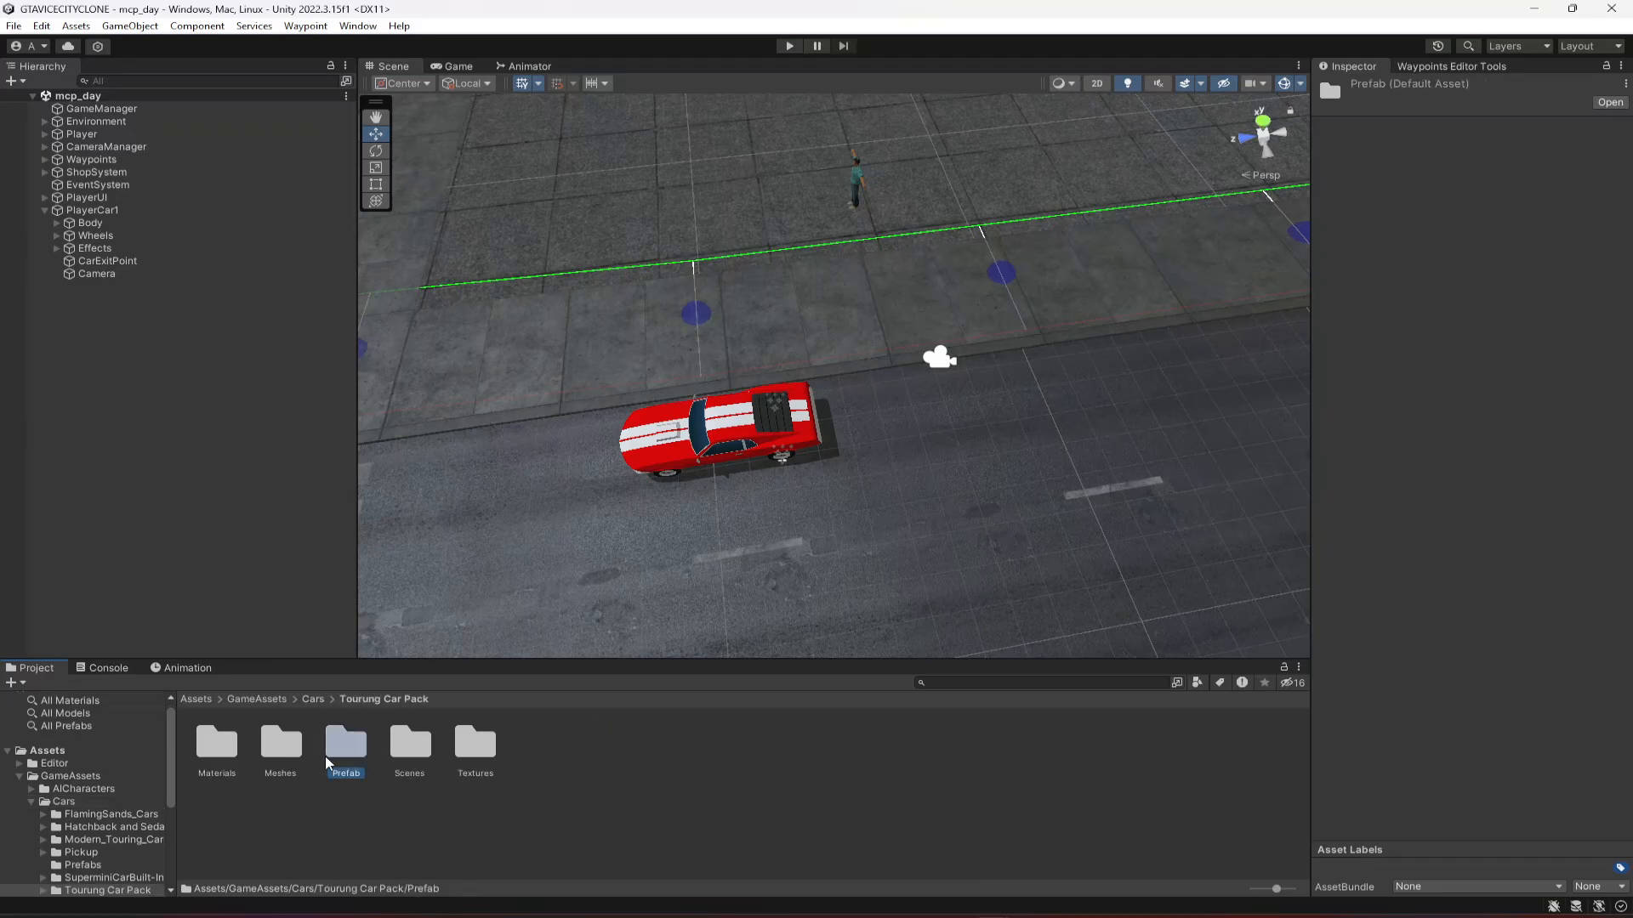
double_click(326, 761)
left_click(205, 756)
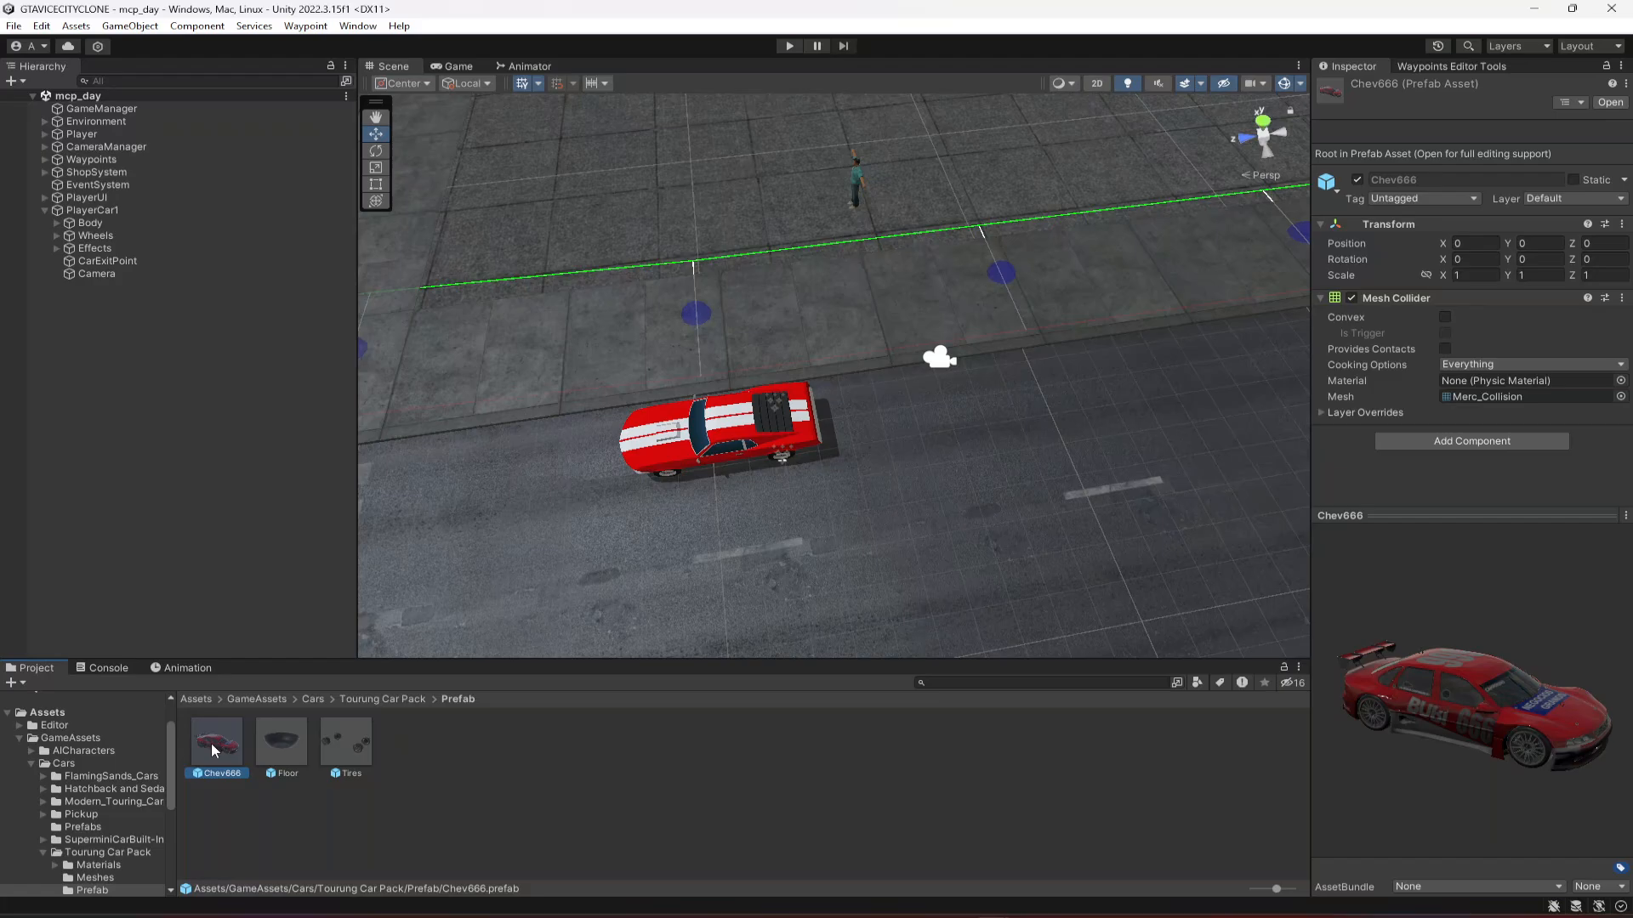
- Place the Chev666 prefab in the scene on the road behind the striped red car
left_click_drag(213, 748, 983, 375)
left_click_drag(1003, 459, 1027, 491, "alt")
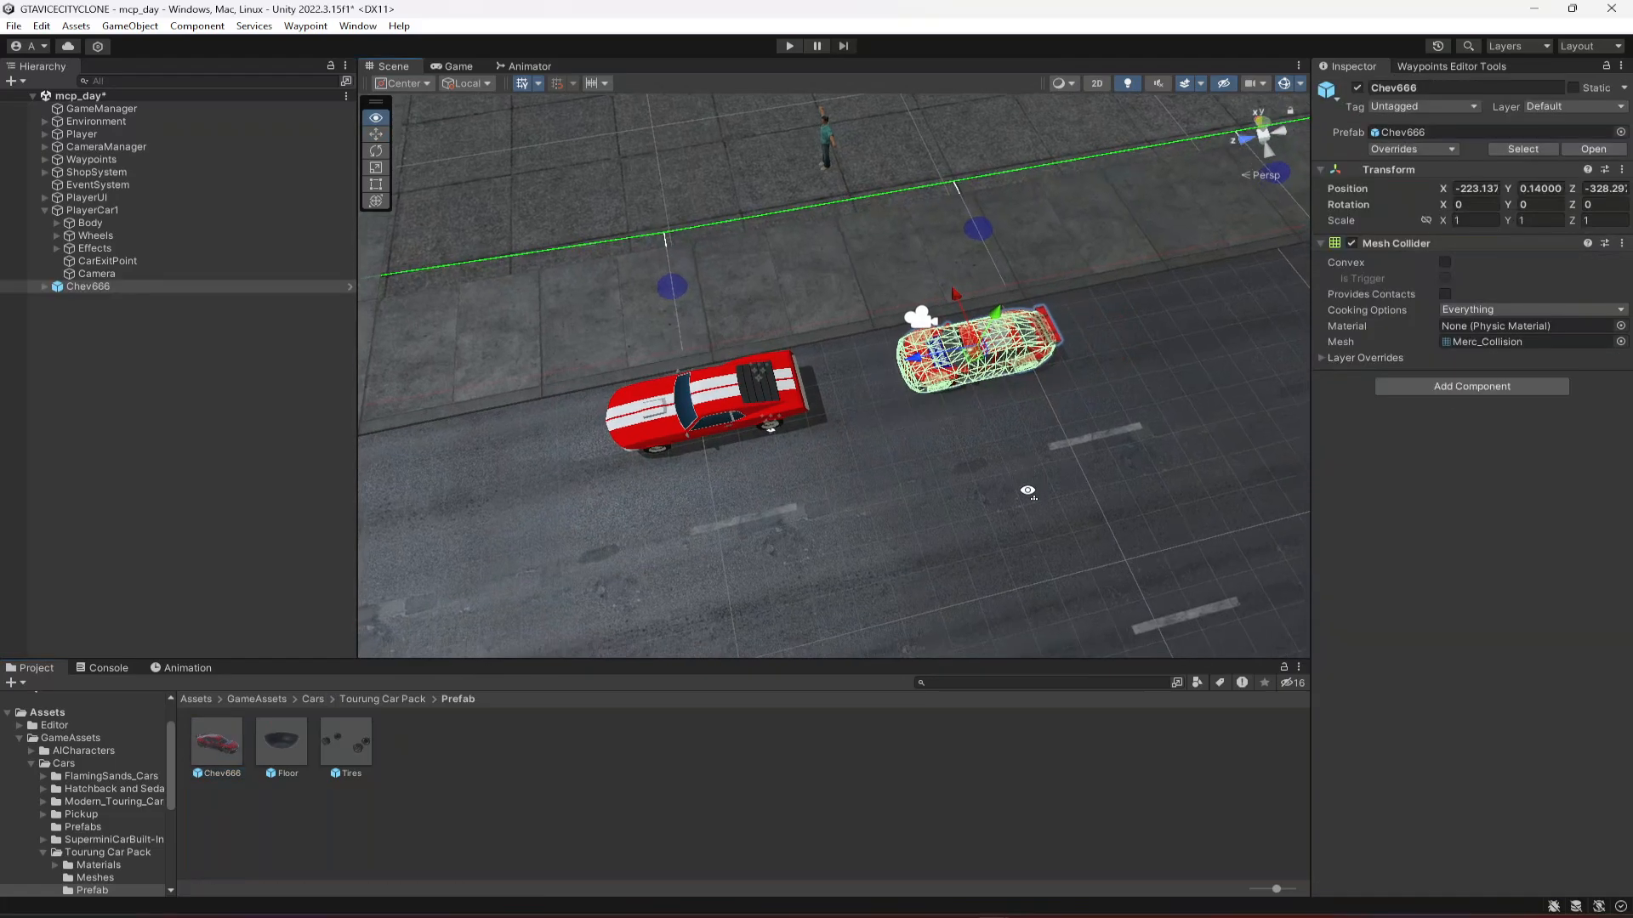
right_click_drag(1028, 491, 1028, 504)
scroll(1028, 504, "up", 5)
scroll(978, 323, "down", 2)
middle_click_drag(966, 315, 1036, 306)
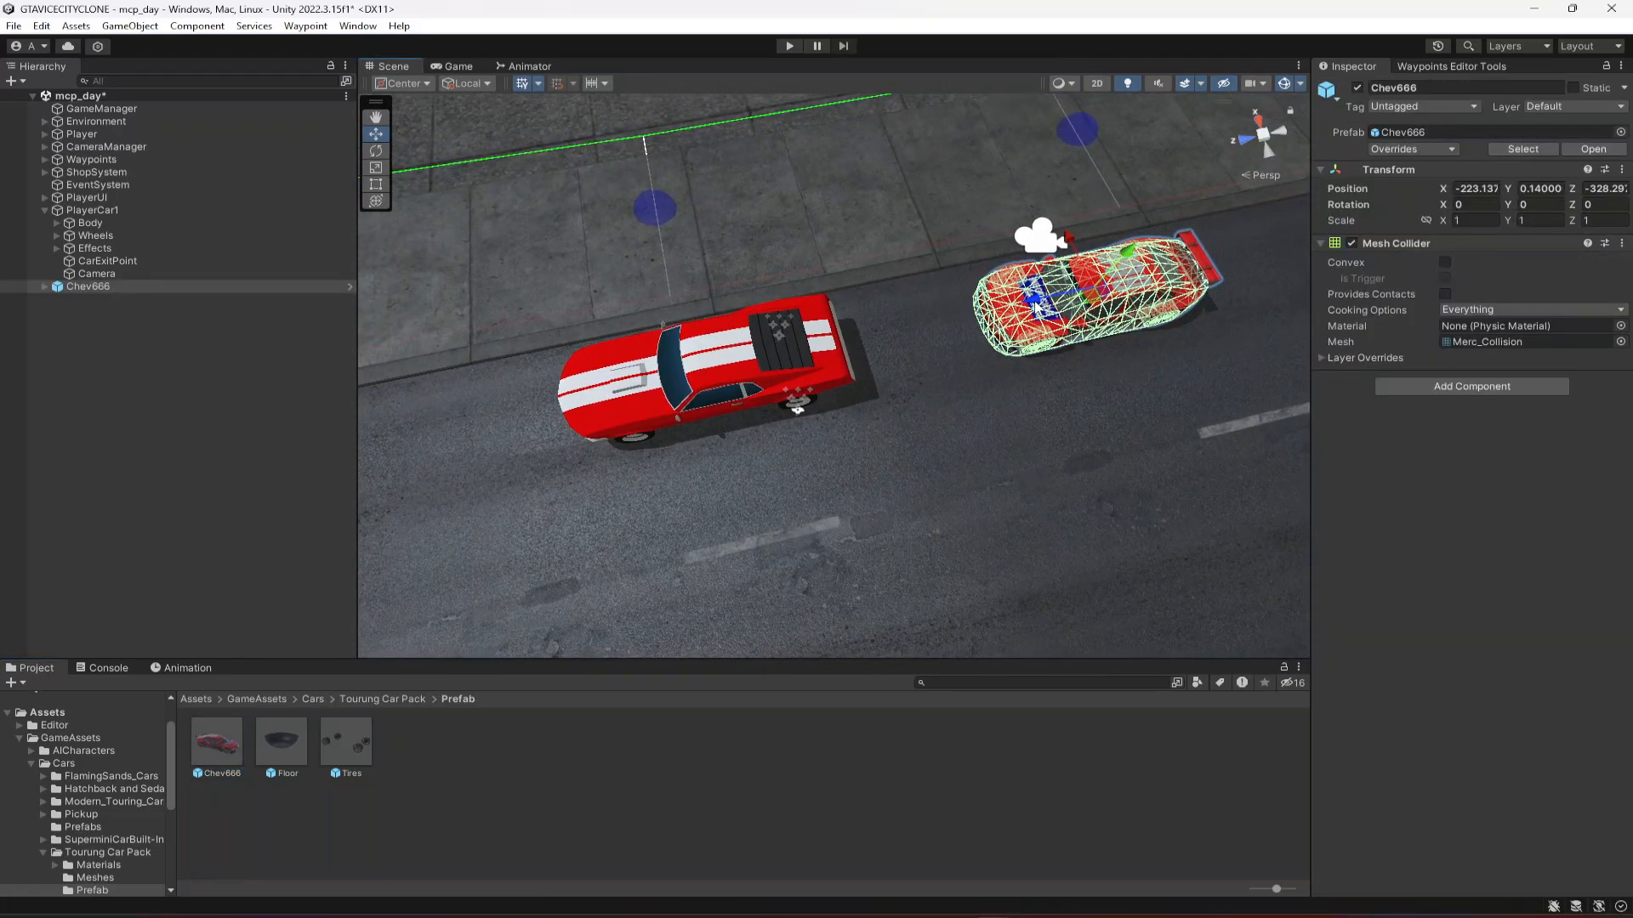
- Duplicate PlayerCar1 and rename the copy PlayerCar2
left_click(45, 210)
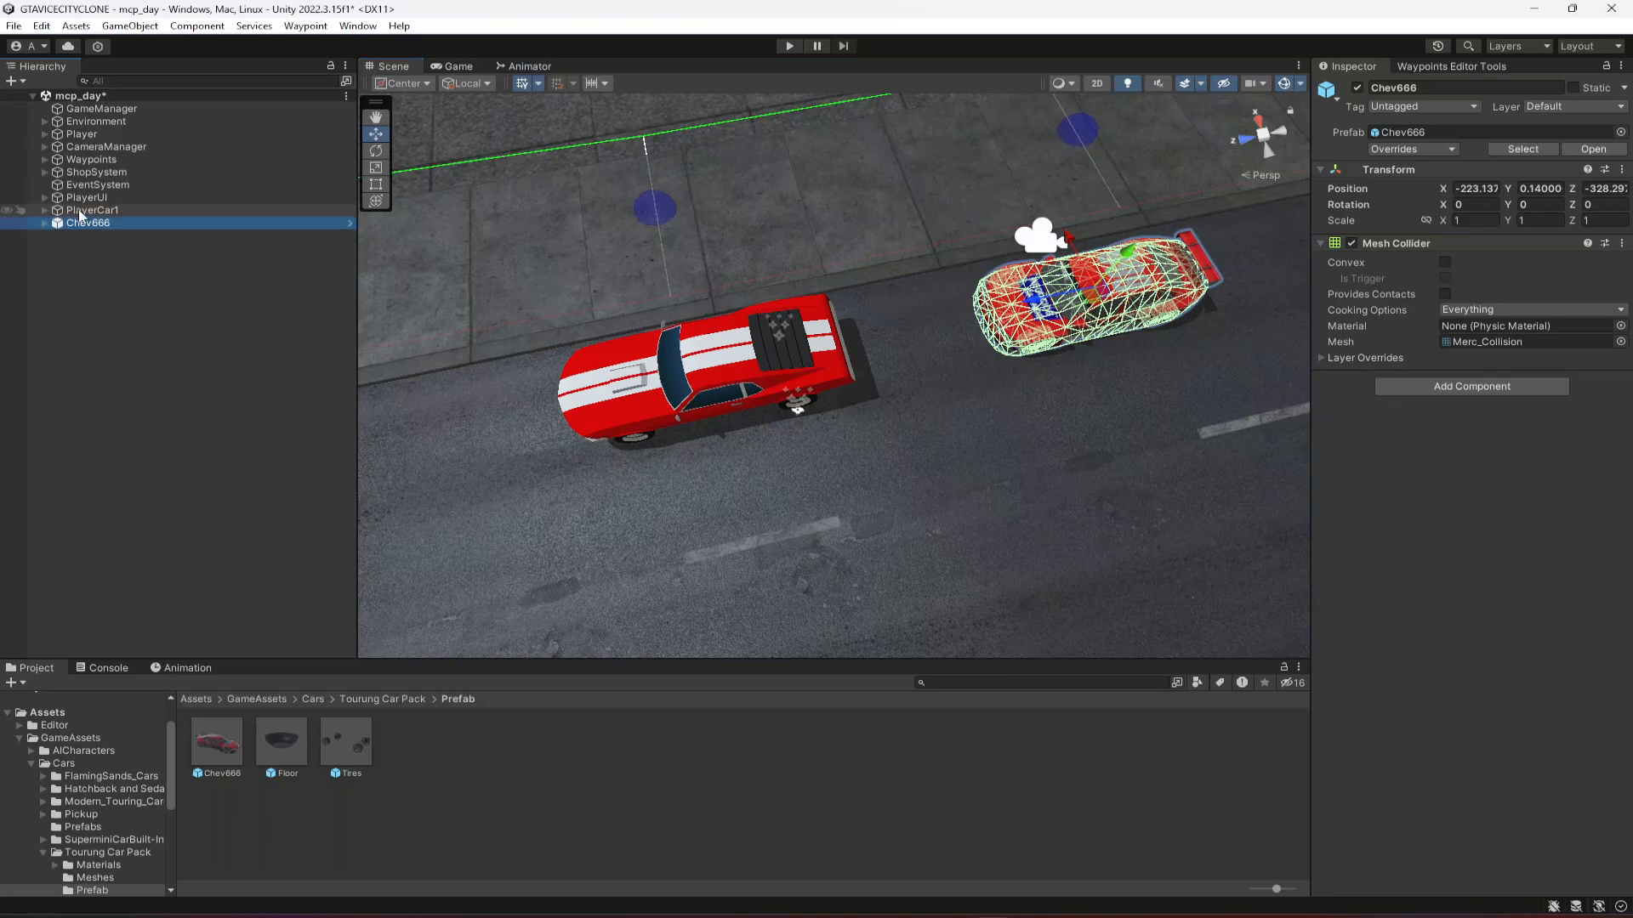
left_click(85, 210)
key("ctrl+d")
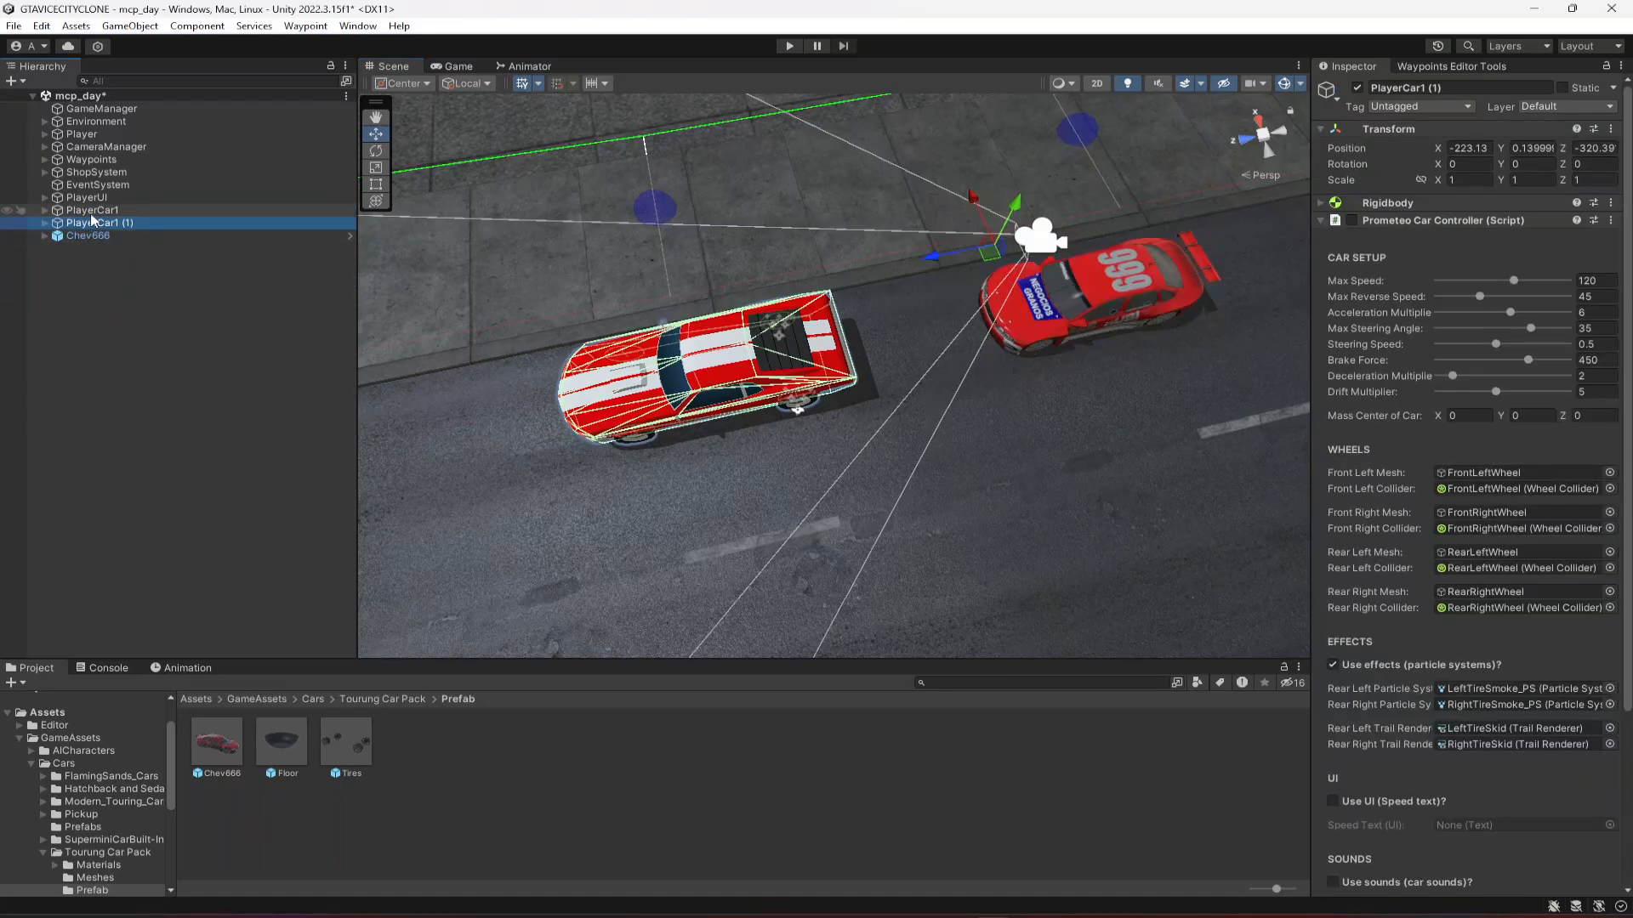
left_click_drag(1421, 89, 1460, 89)
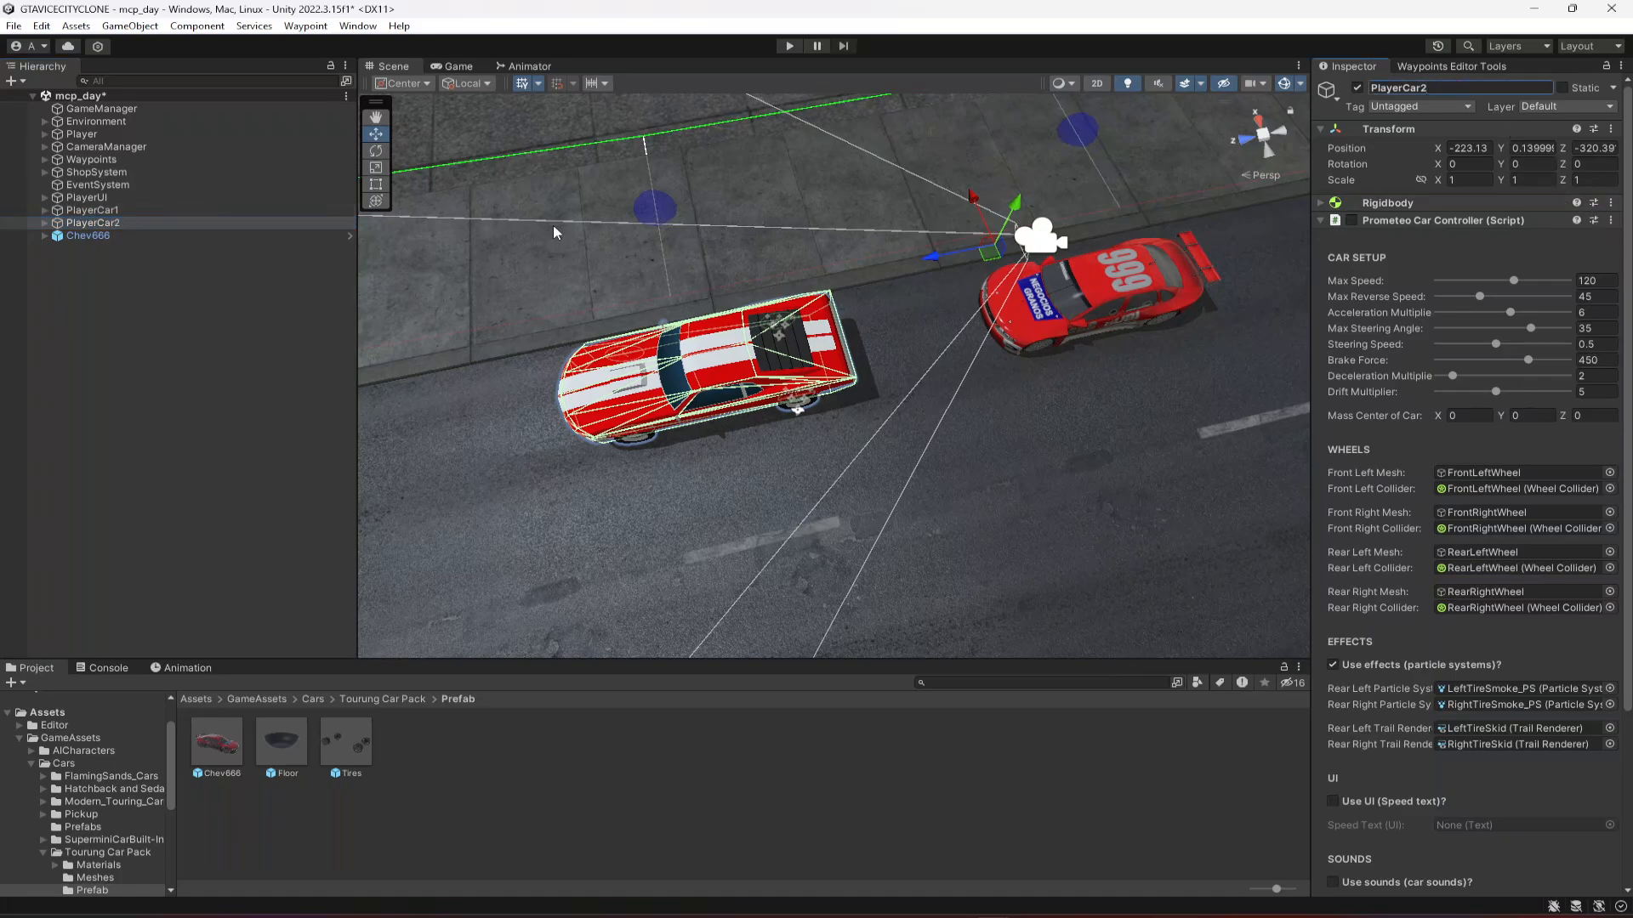
- Move PlayerCar2 back along the Z axis to about -328.17 so it overlaps the Chev666 car
left_click(87, 212)
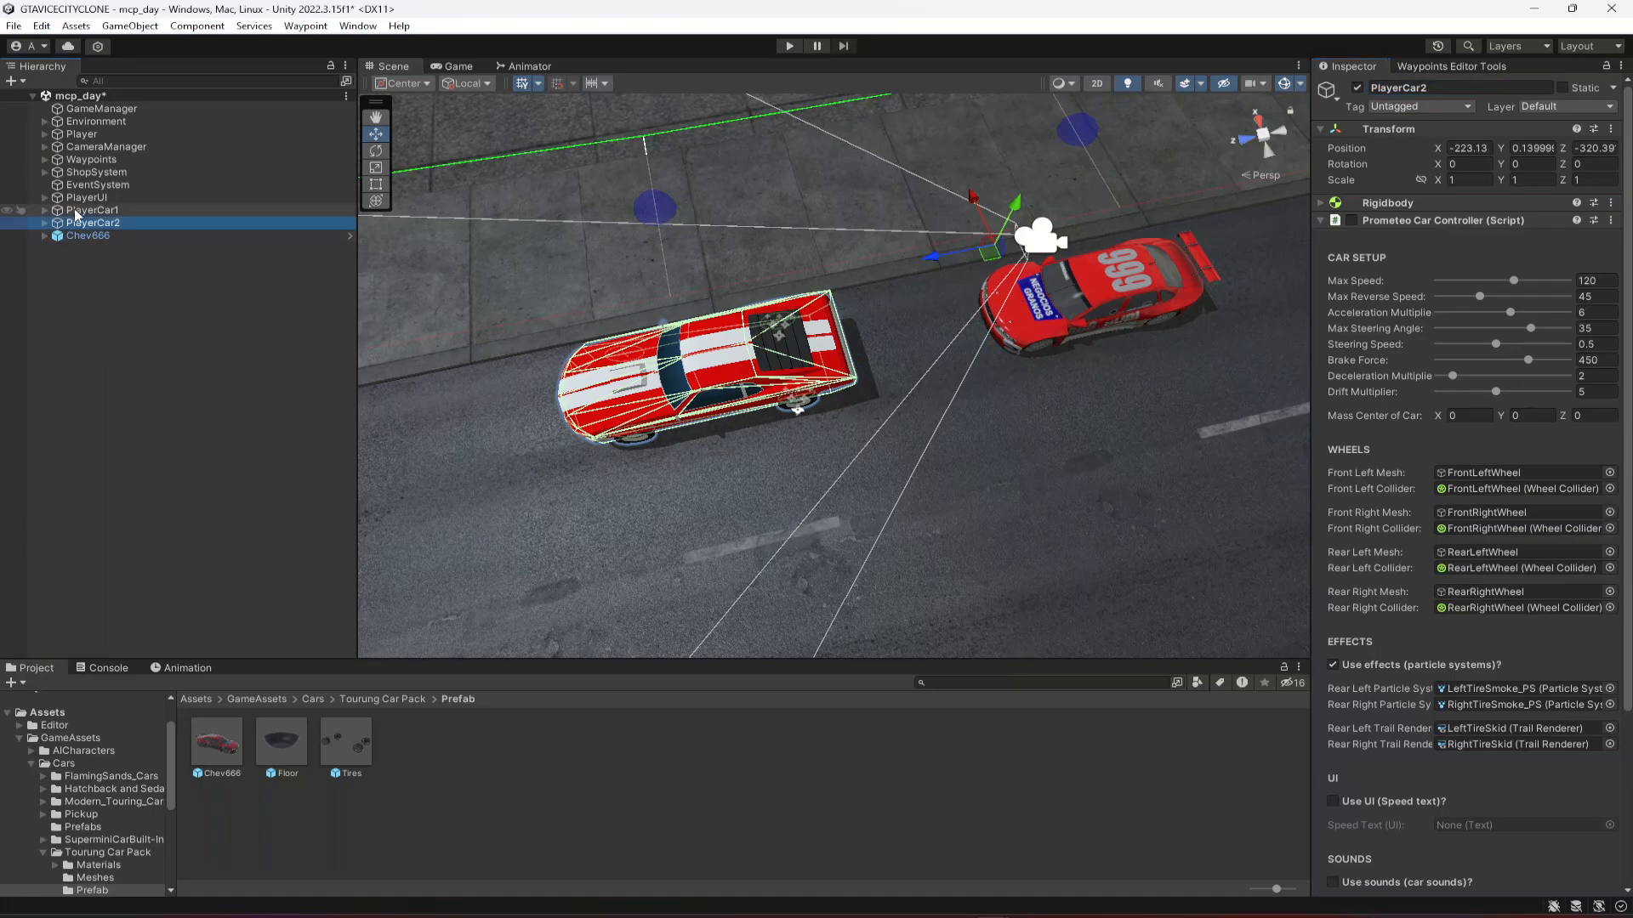
left_click(88, 223)
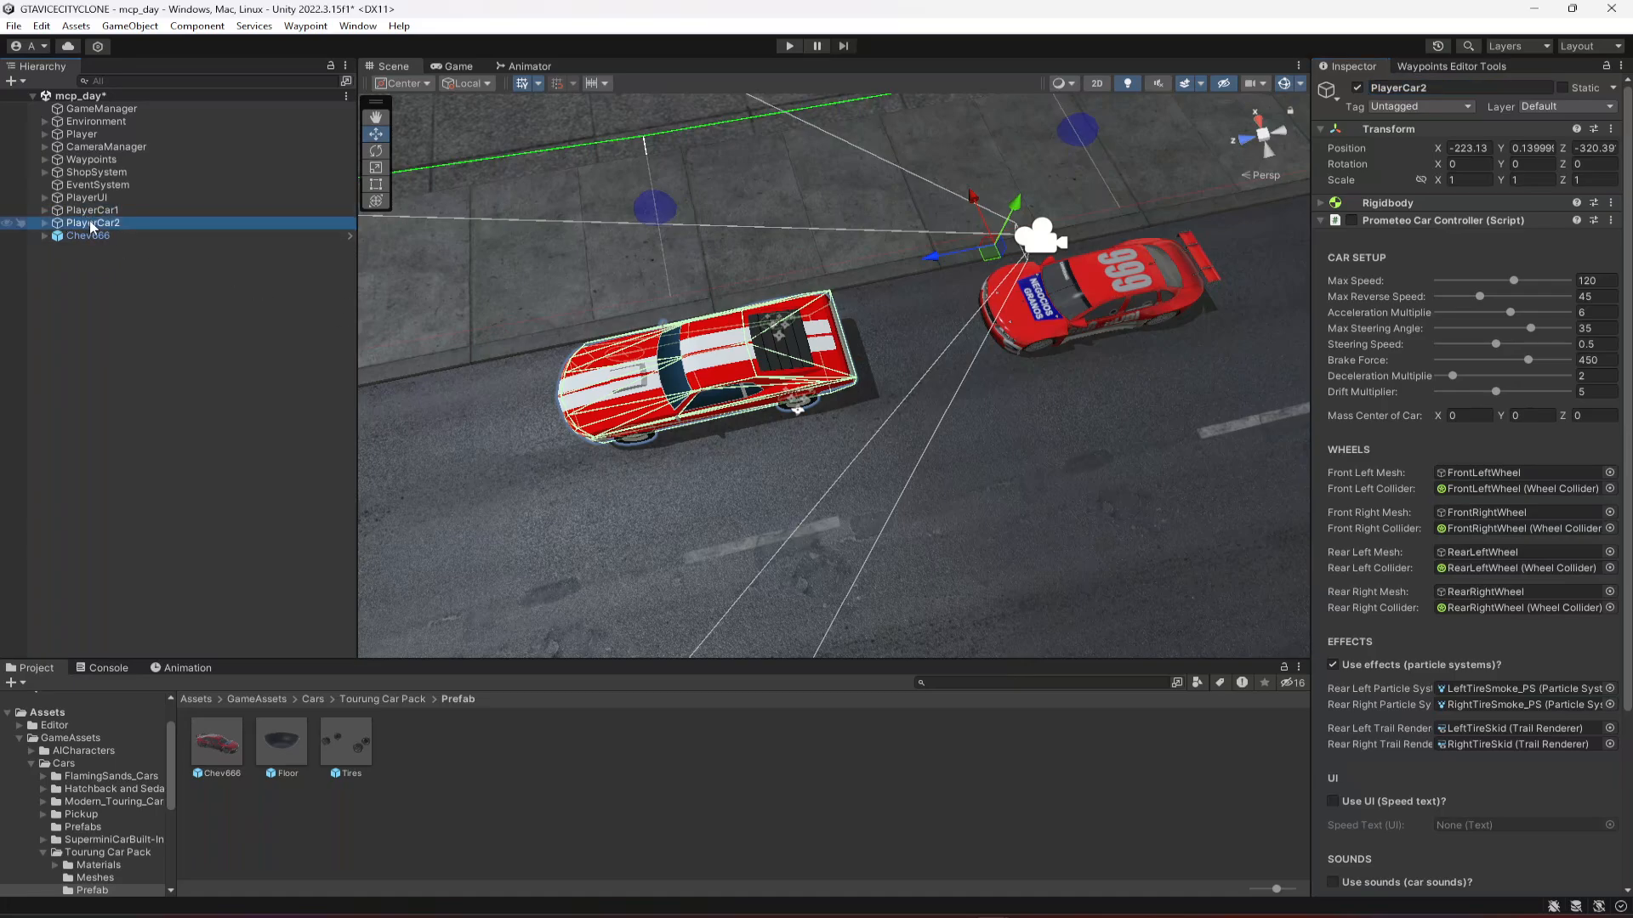
left_click_drag(935, 257, 1377, 209)
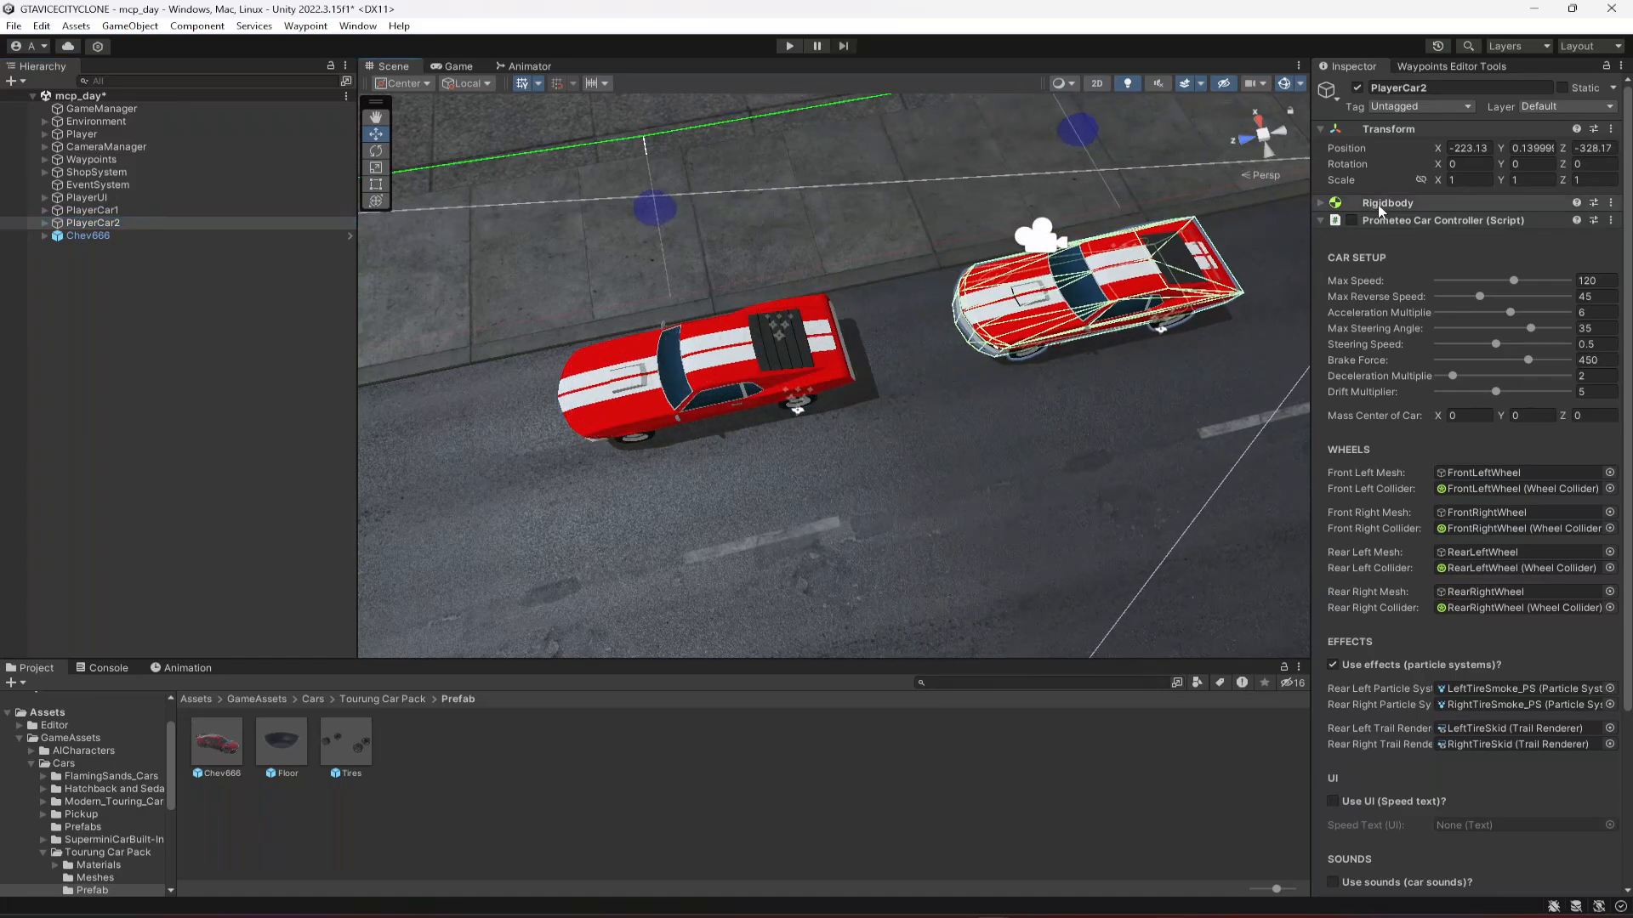
right_click_drag(994, 293, 1207, 327)
- Unpack the Chev666 prefab instance completely and rename it Body
right_click(83, 235)
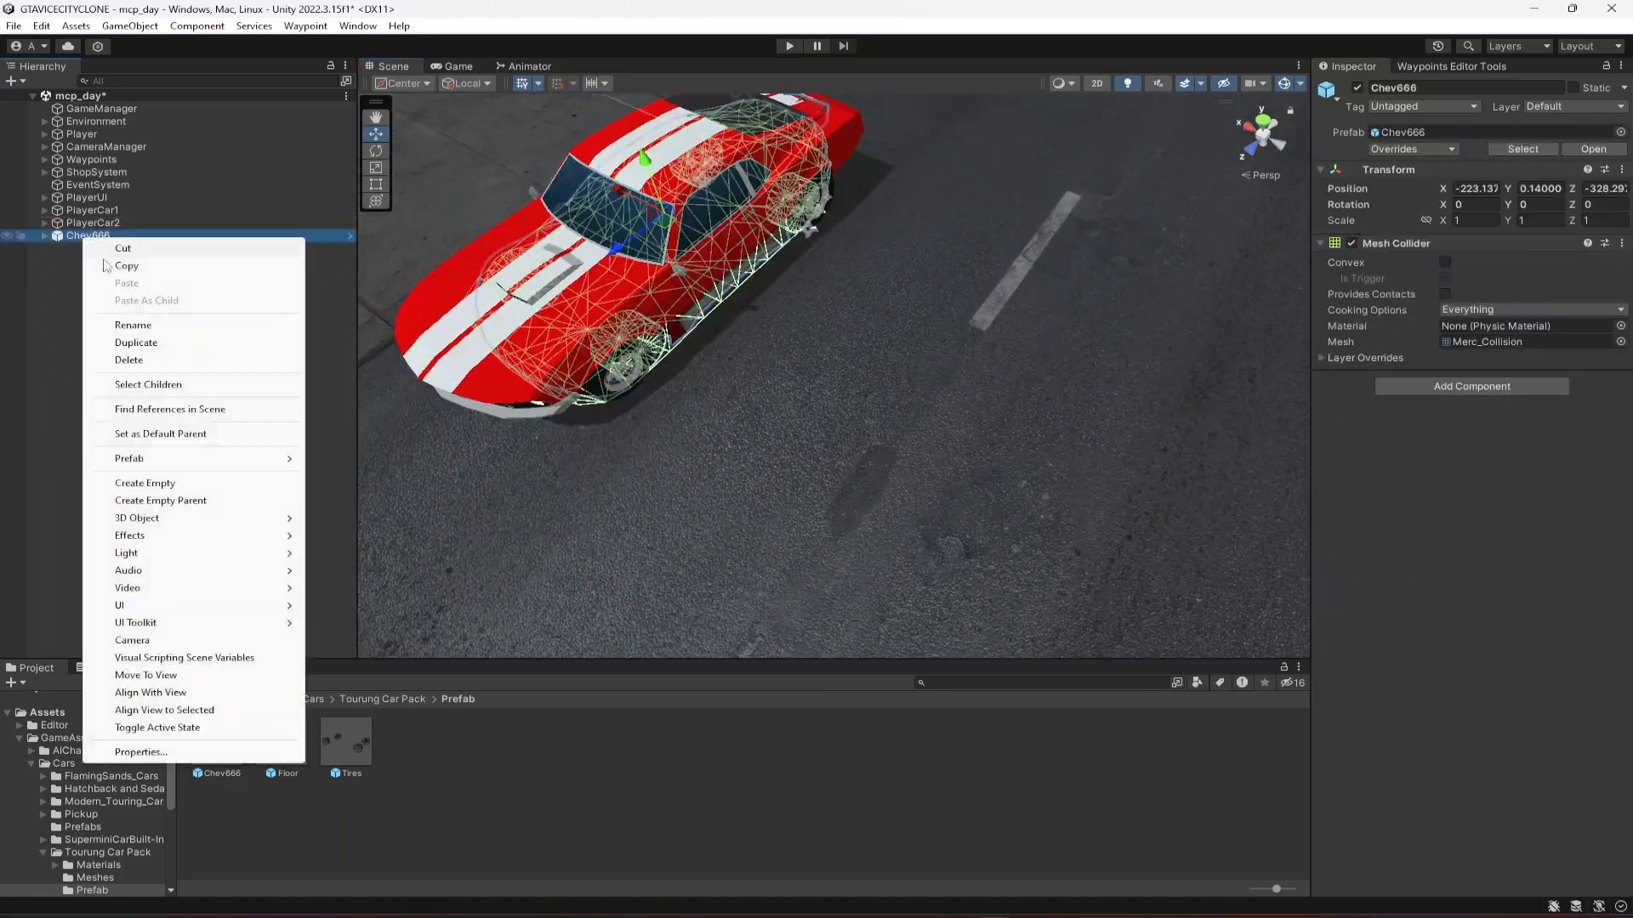
mouse_move(165, 469)
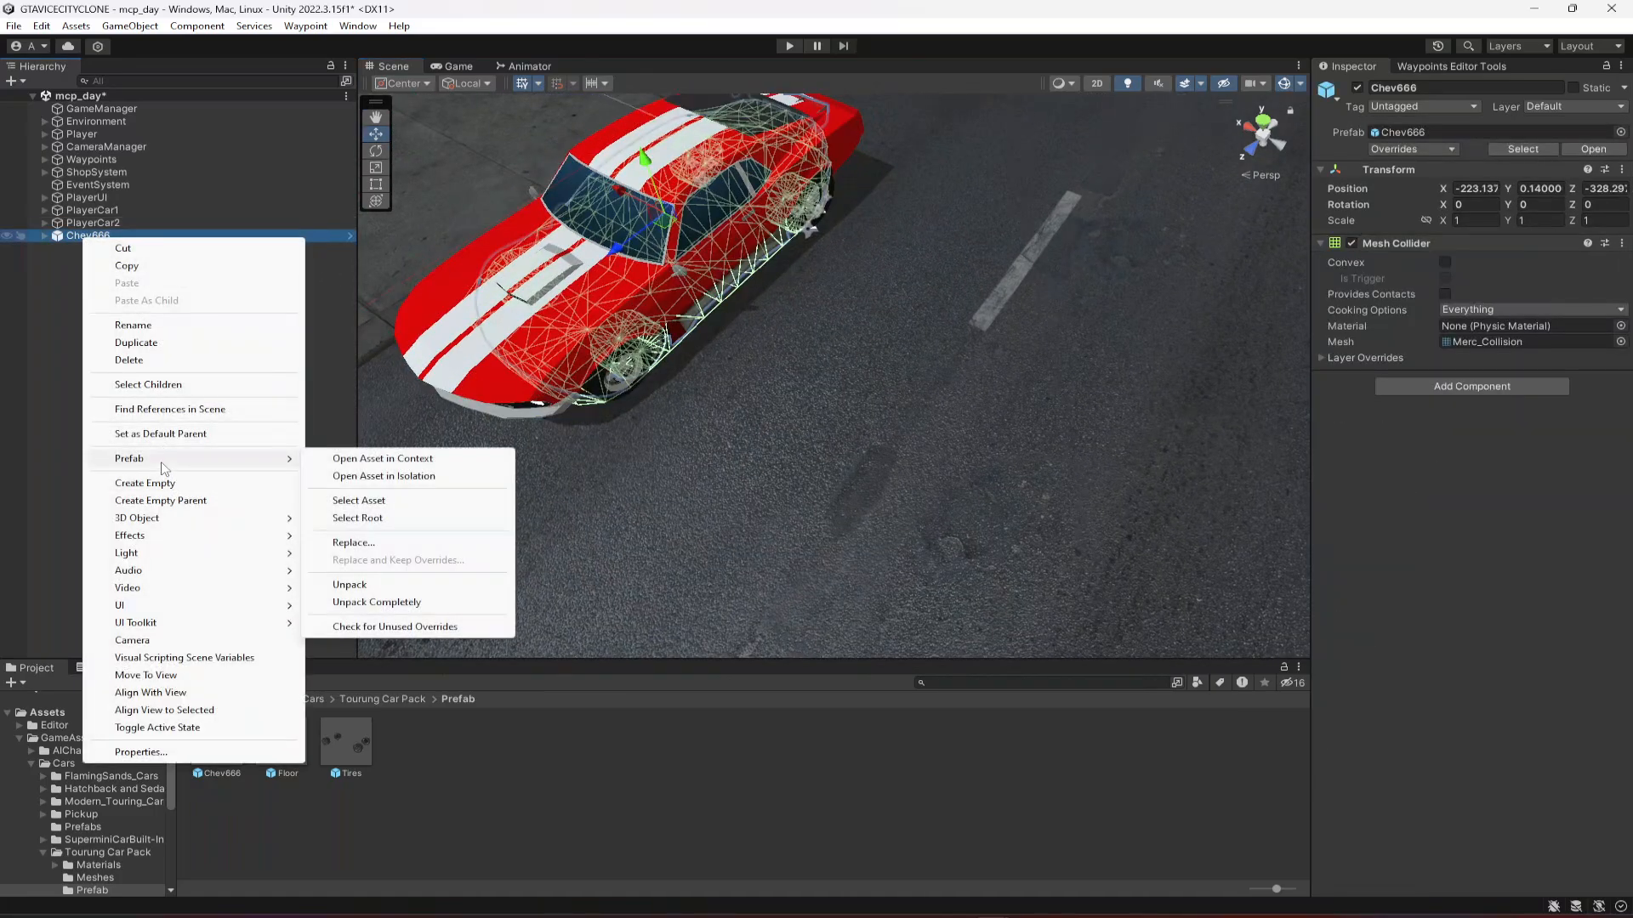
left_click(433, 598)
right_click_drag(680, 340, 647, 357)
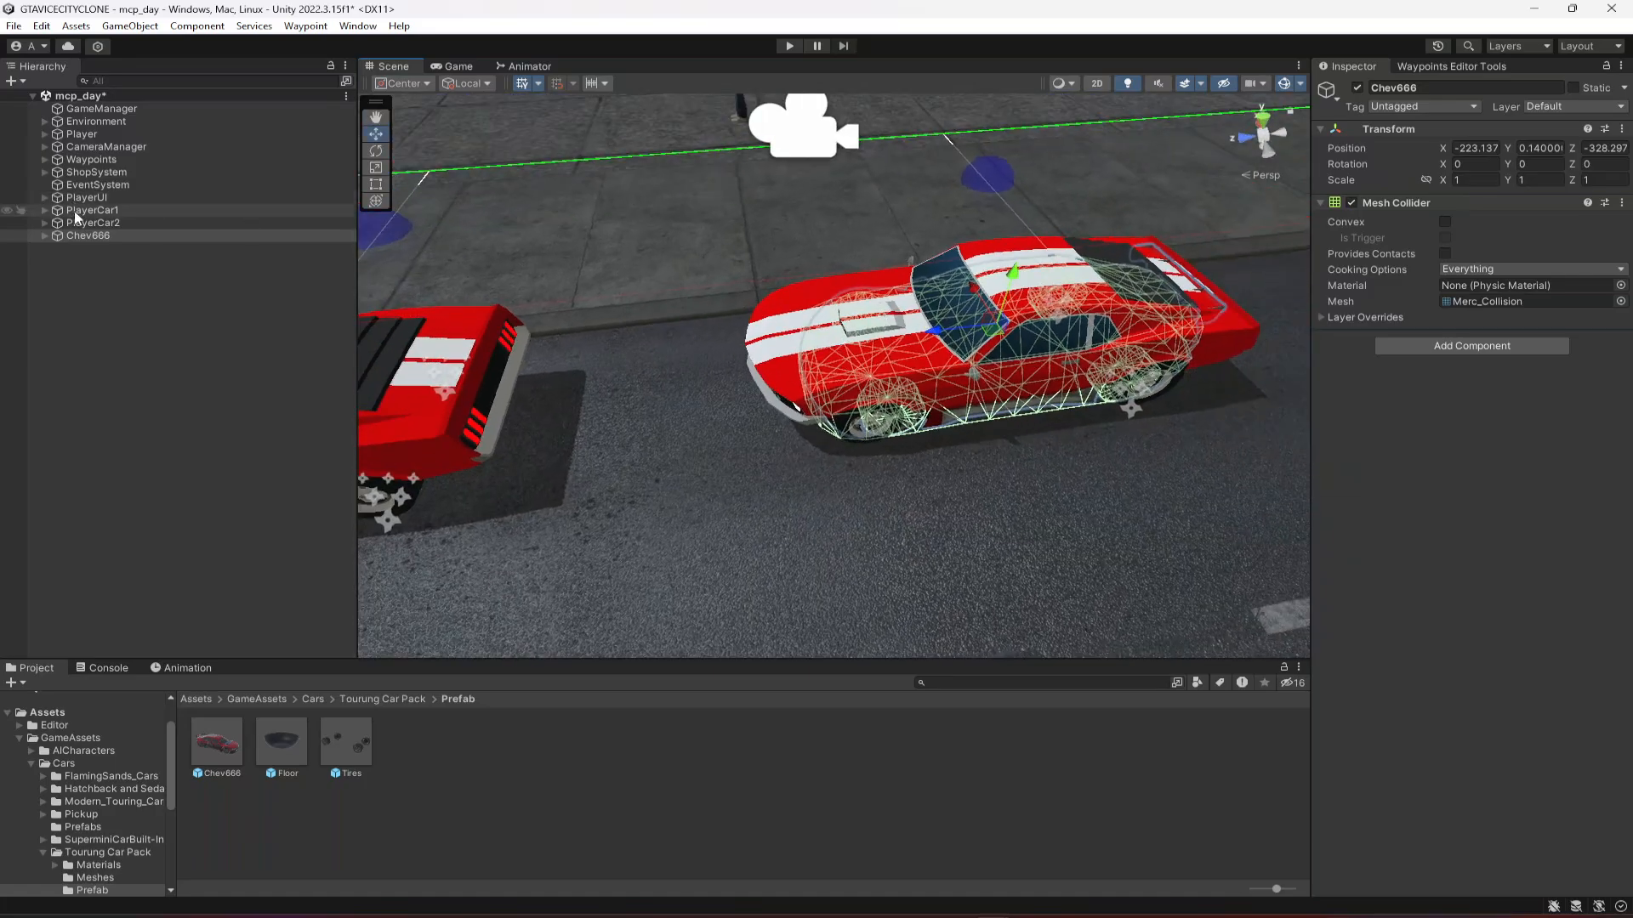
left_click(89, 236)
left_click(1481, 88)
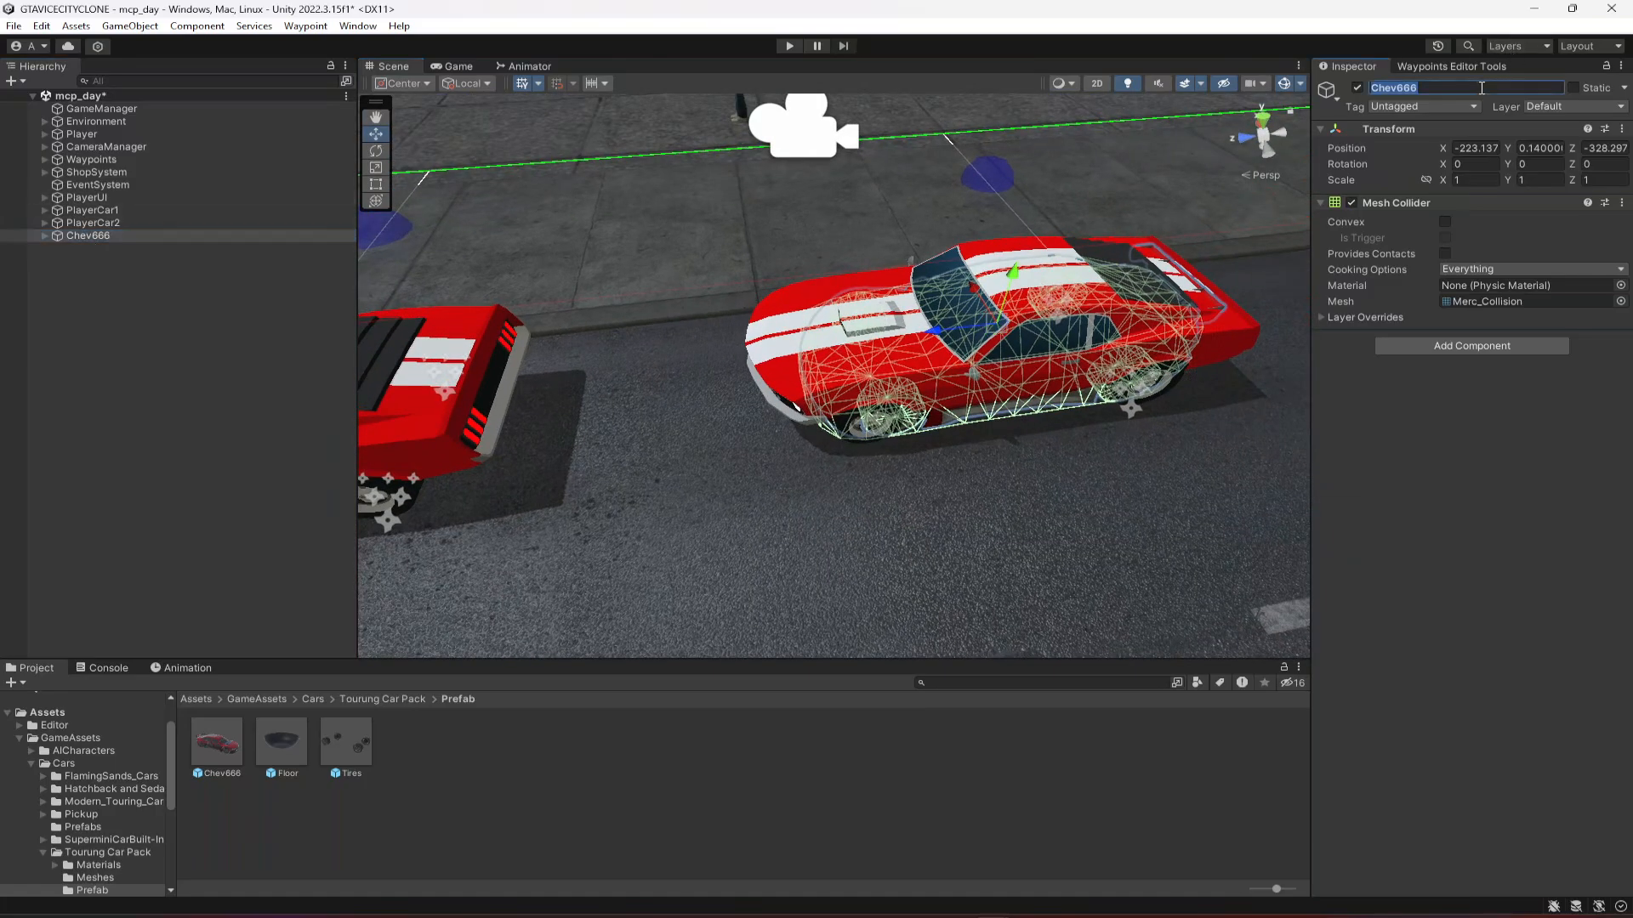
type("Body")
key("Return")
- Set the scale of the root-level Body object to 1.5 on X, Y and Z
left_click(74, 222)
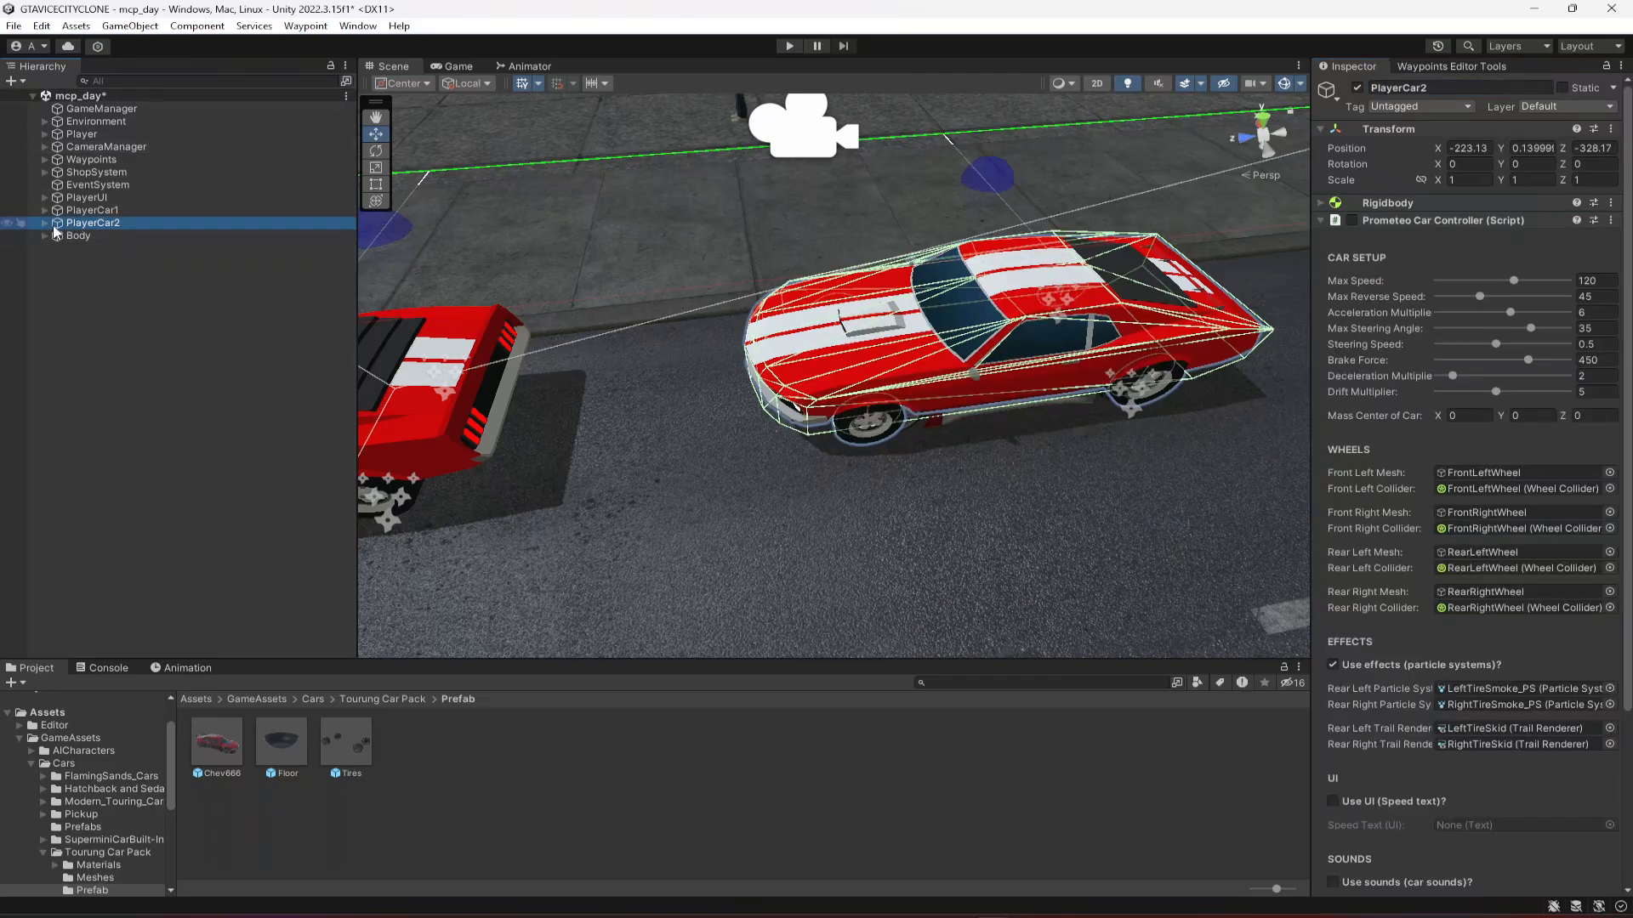
left_click(51, 232)
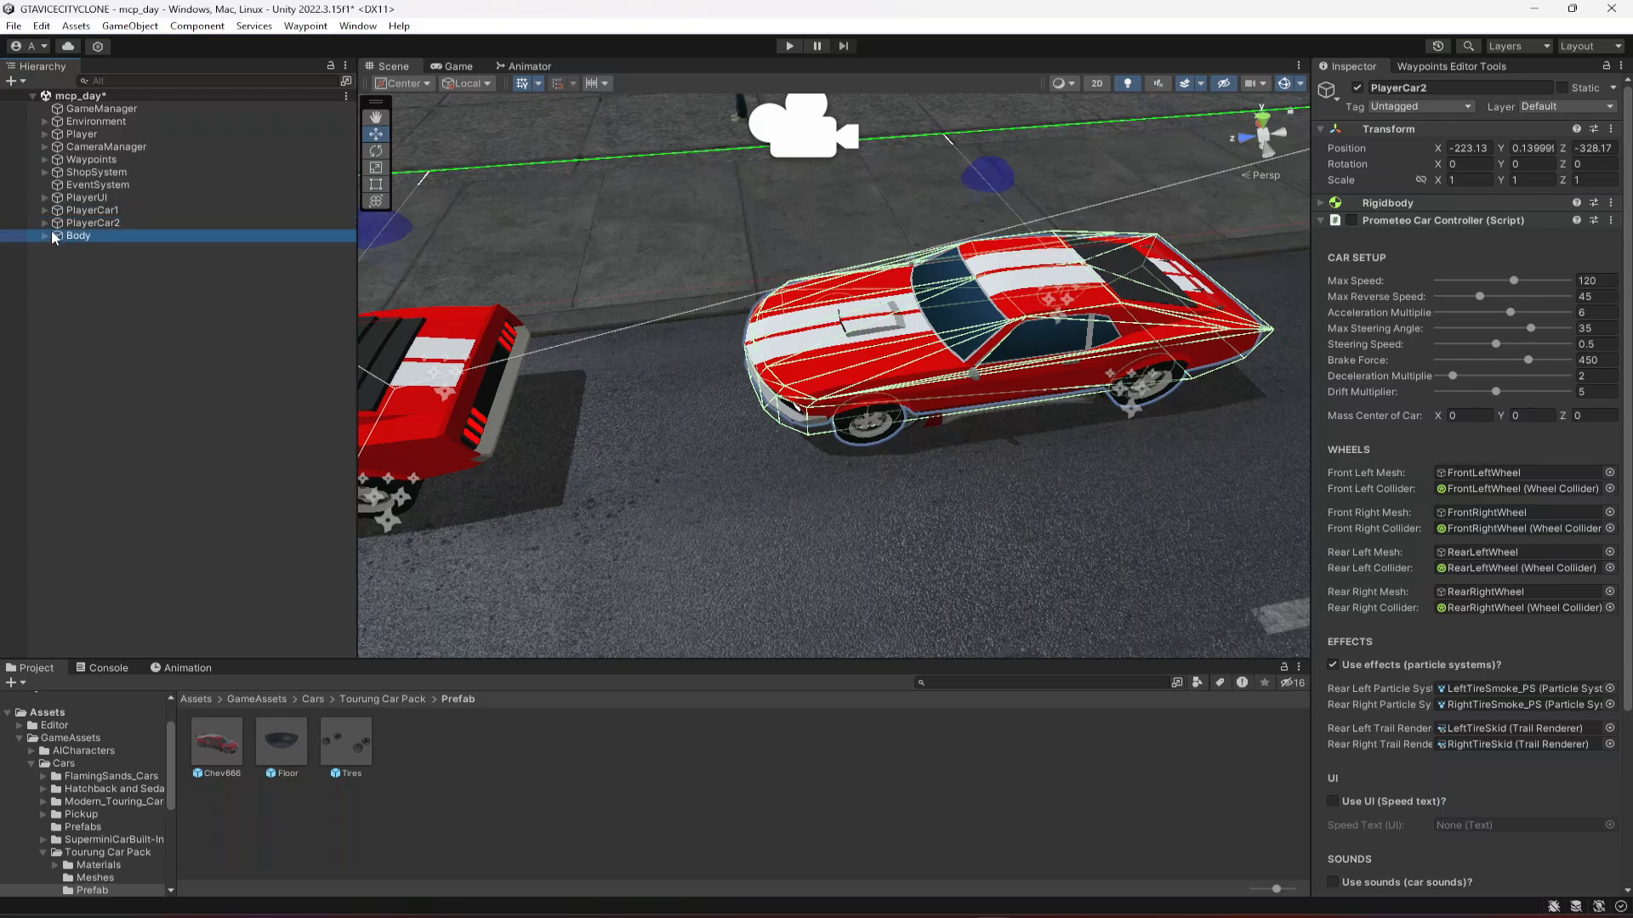
left_click(1494, 180)
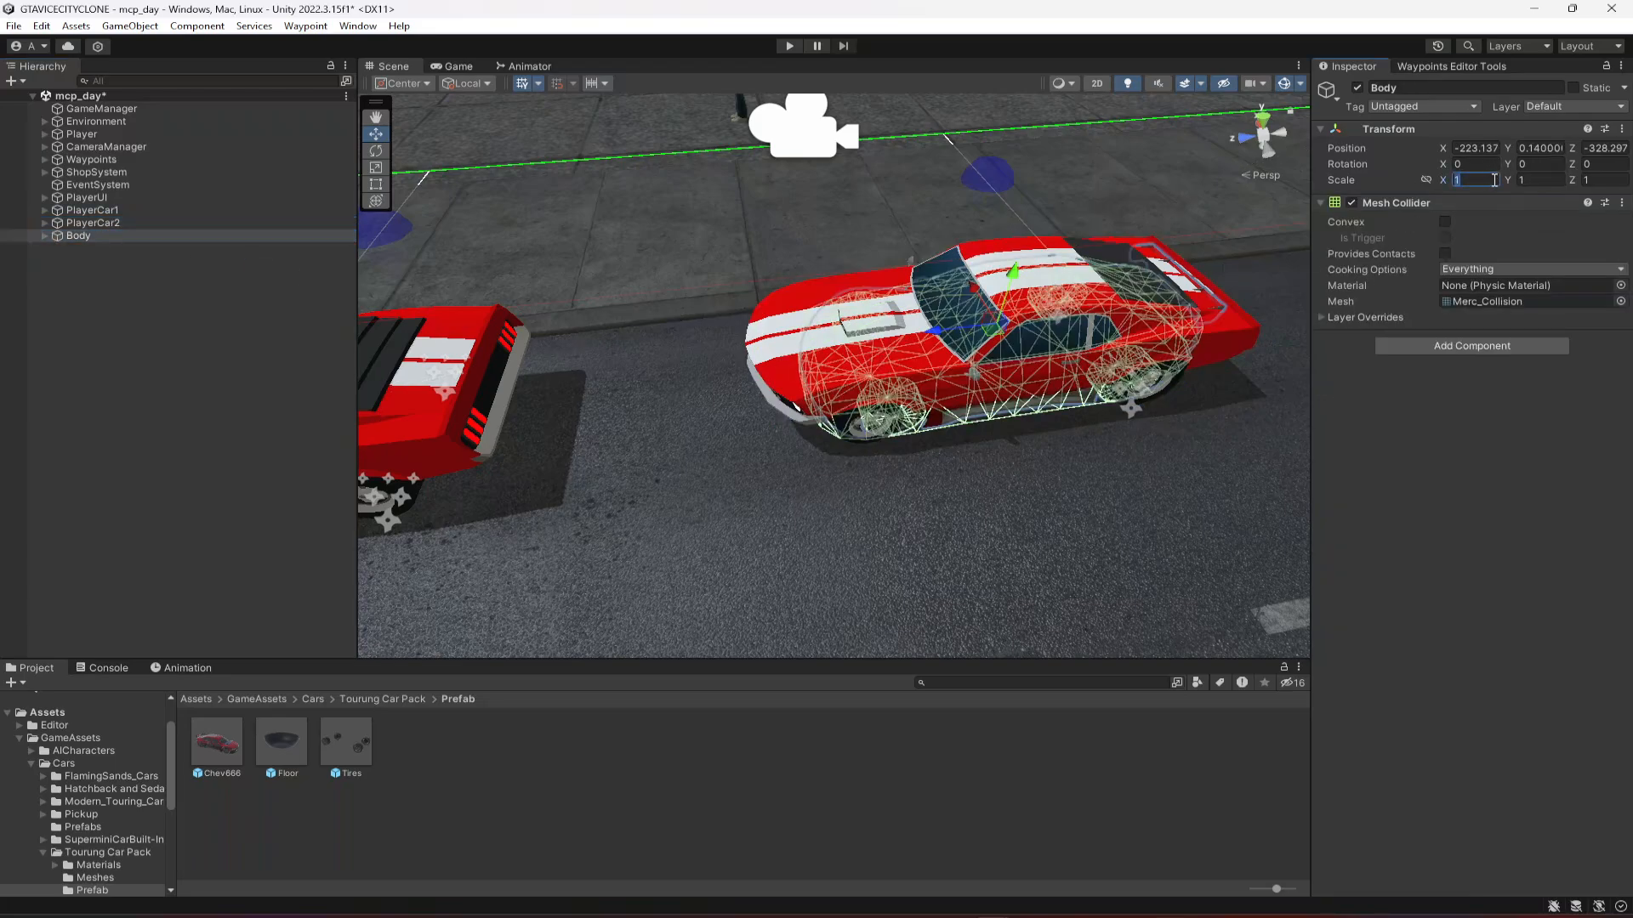
type("1.5")
key("Tab")
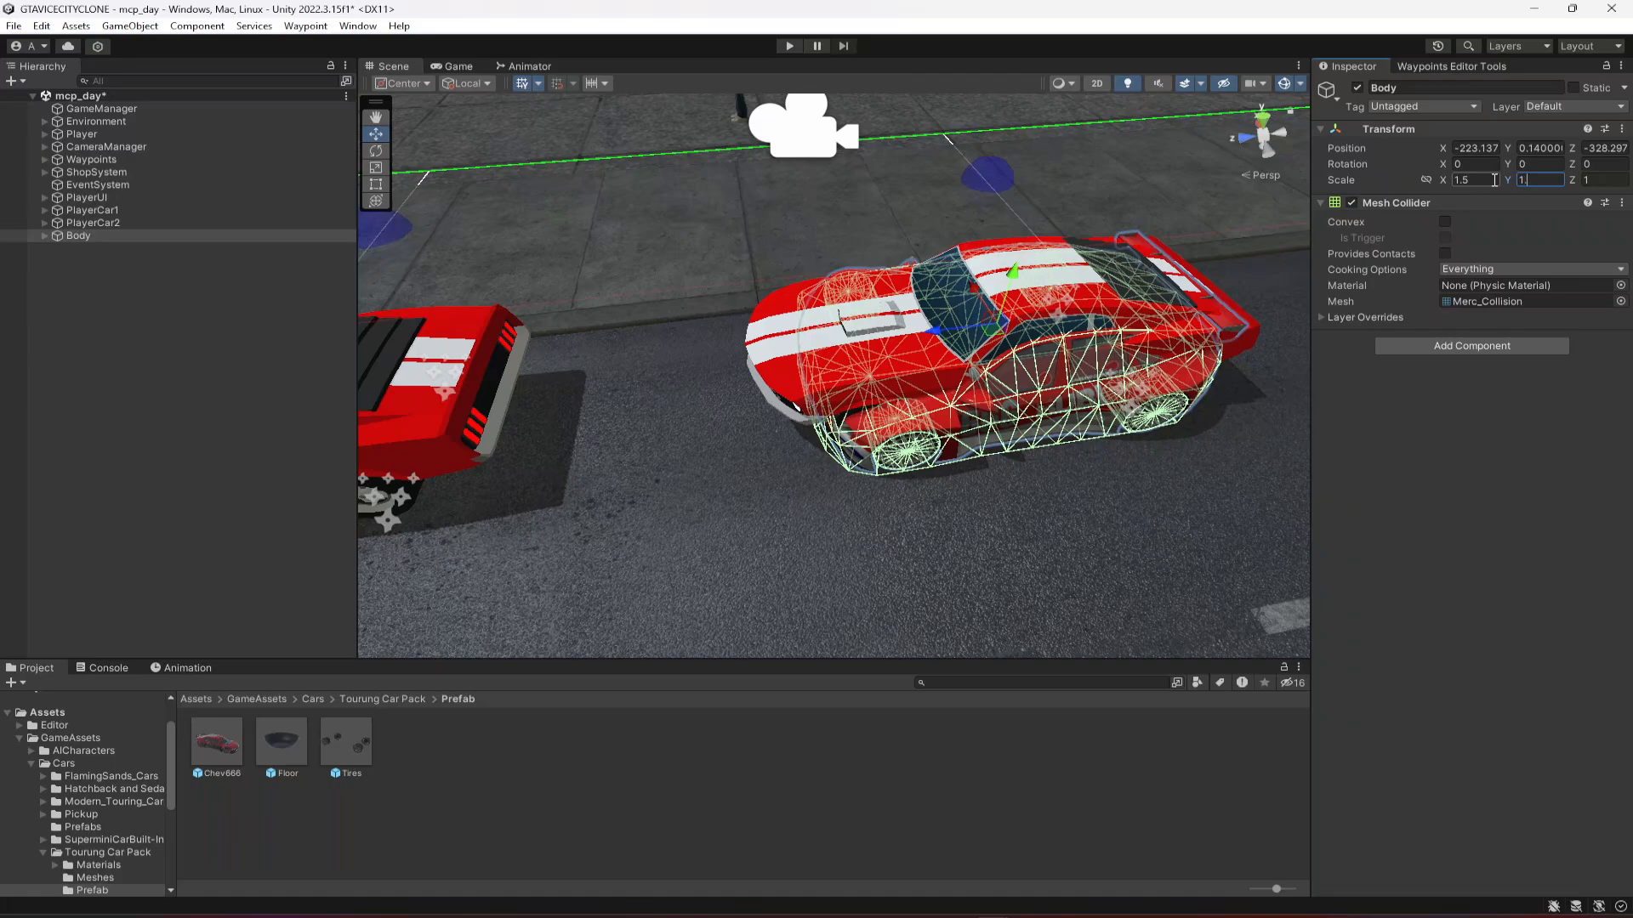
type(".5")
key("Tab")
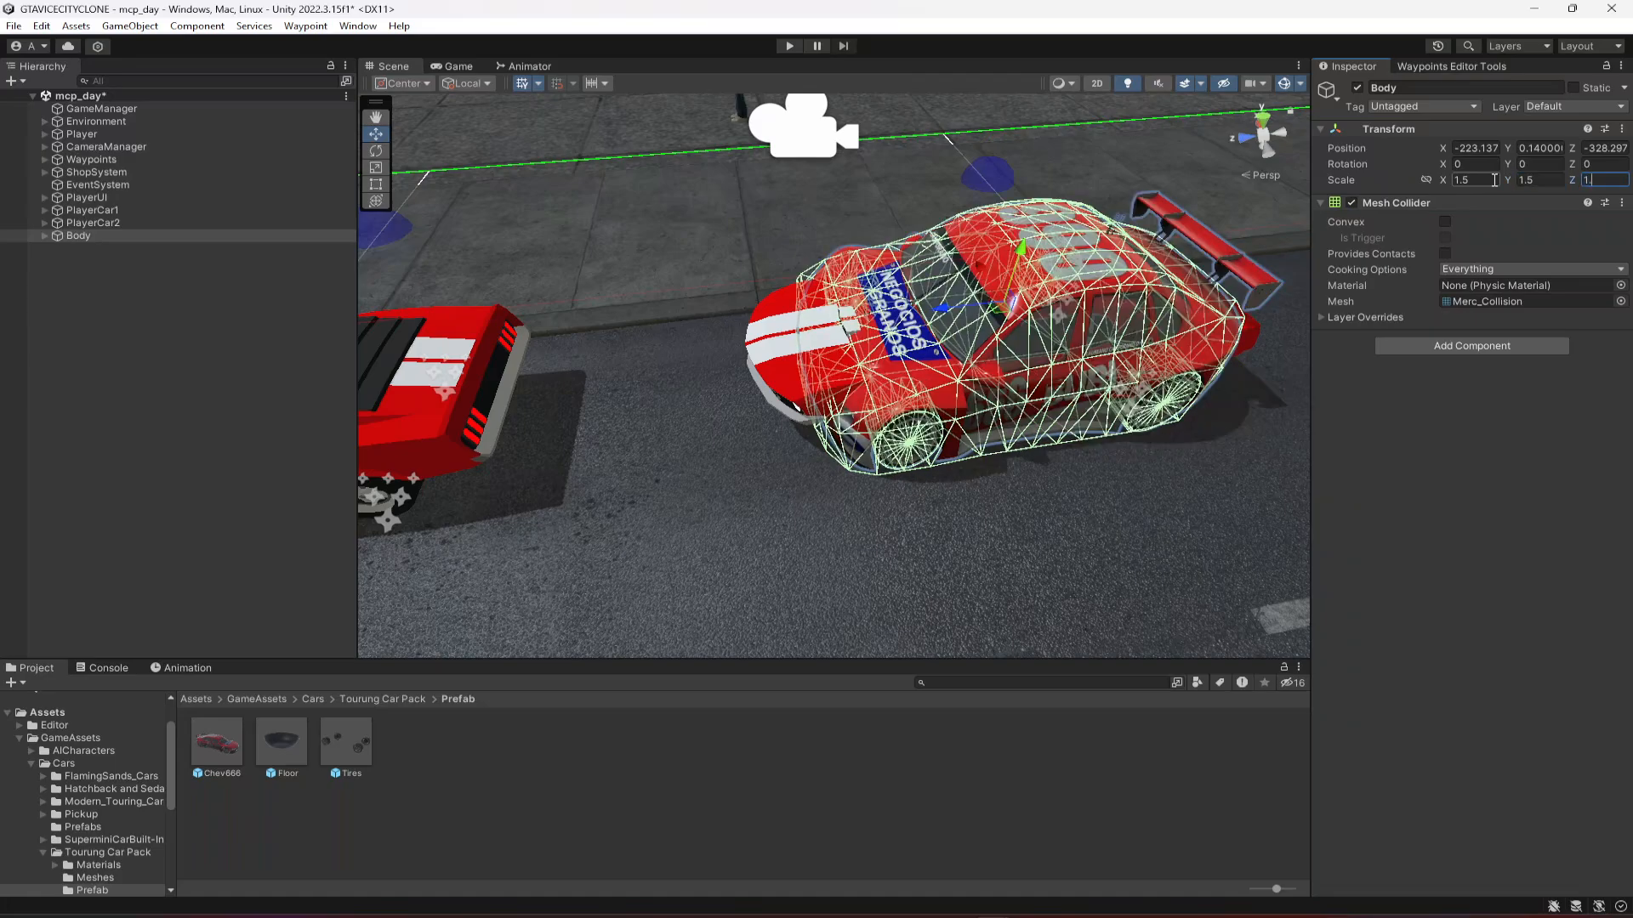
type(".5")
key("Return")
key("f")
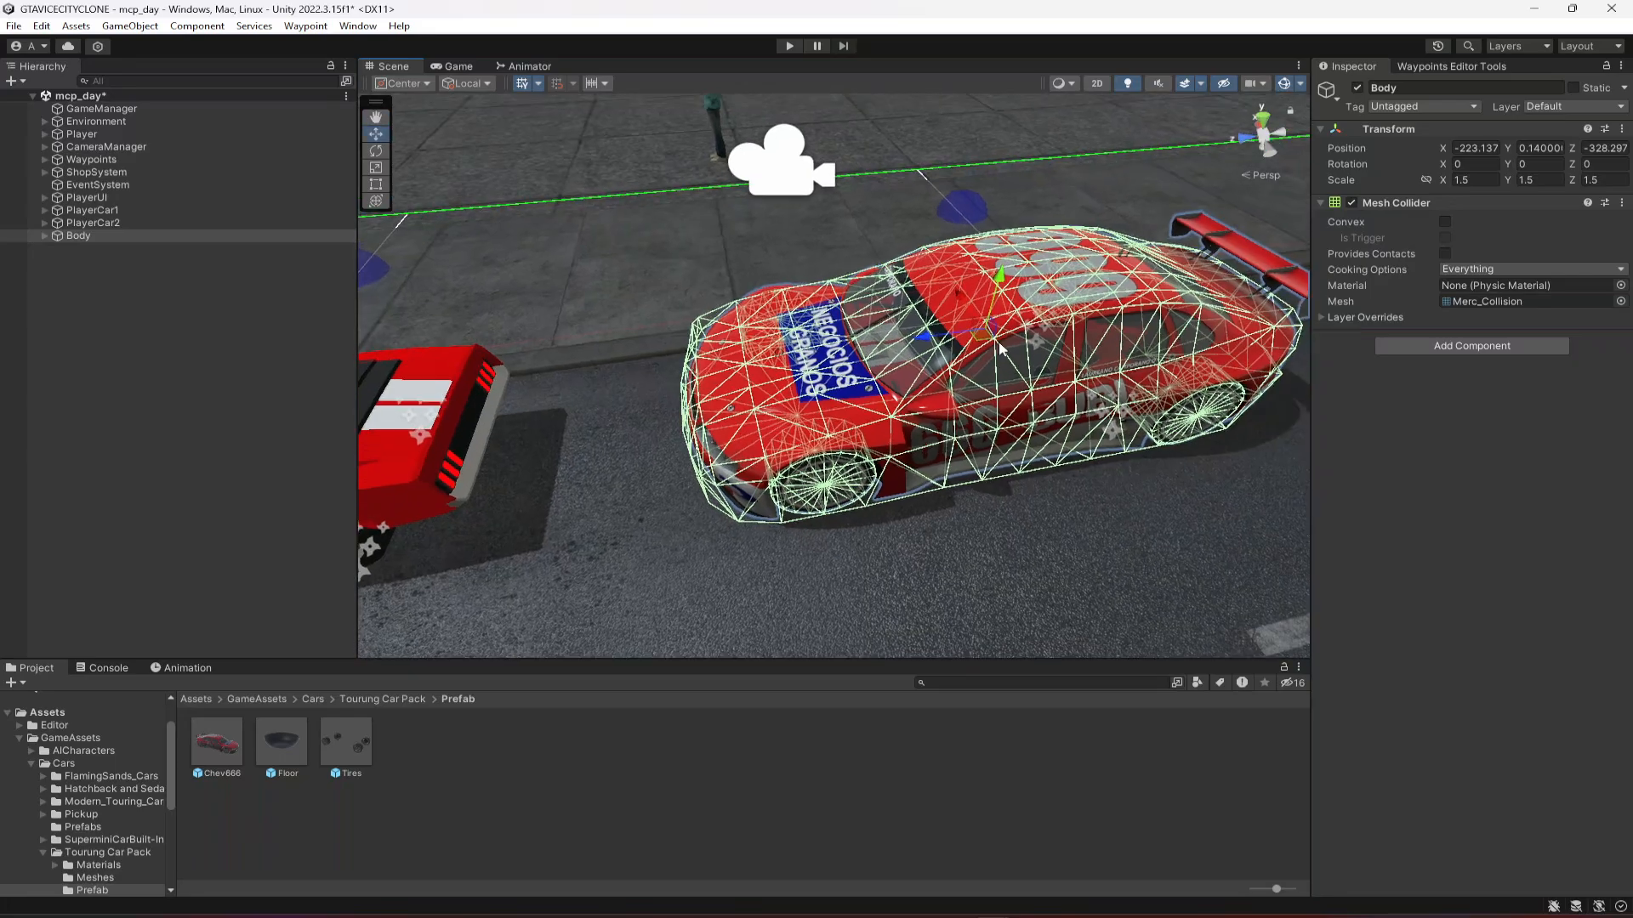
- Set the scale of the root-level Body object to 1.2 on X, Y and Z
scroll(1000, 349, "down", 3)
left_click(1463, 180)
type("1.2")
key("Tab")
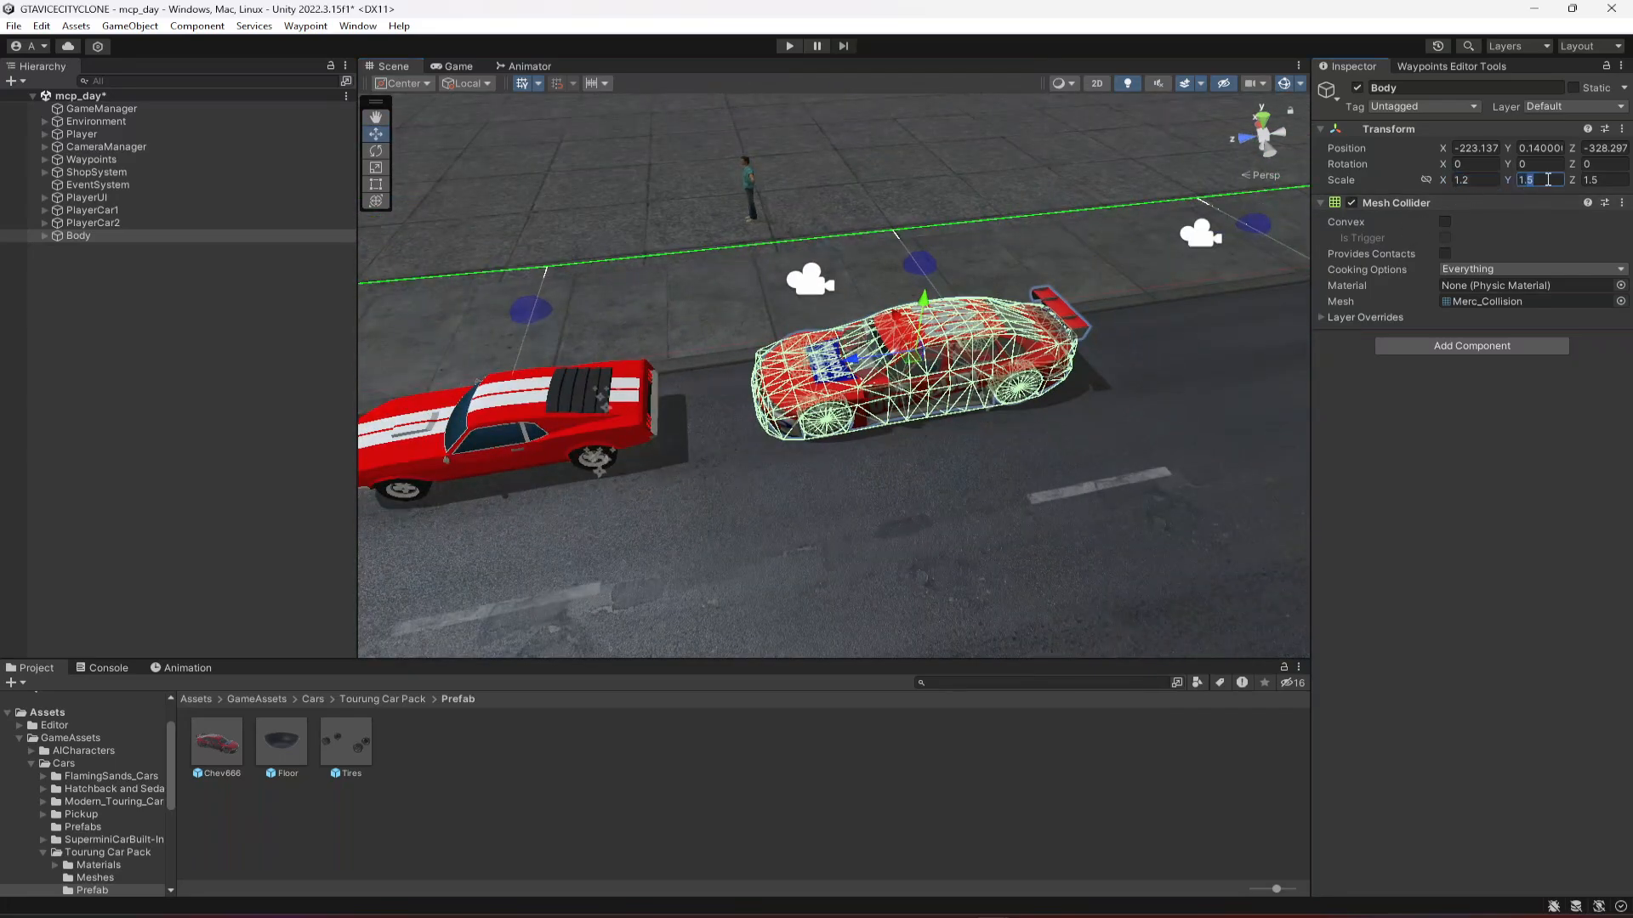
type("1.2")
key("Tab")
type("1.2")
key("Return")
scroll(925, 314, "down", 1)
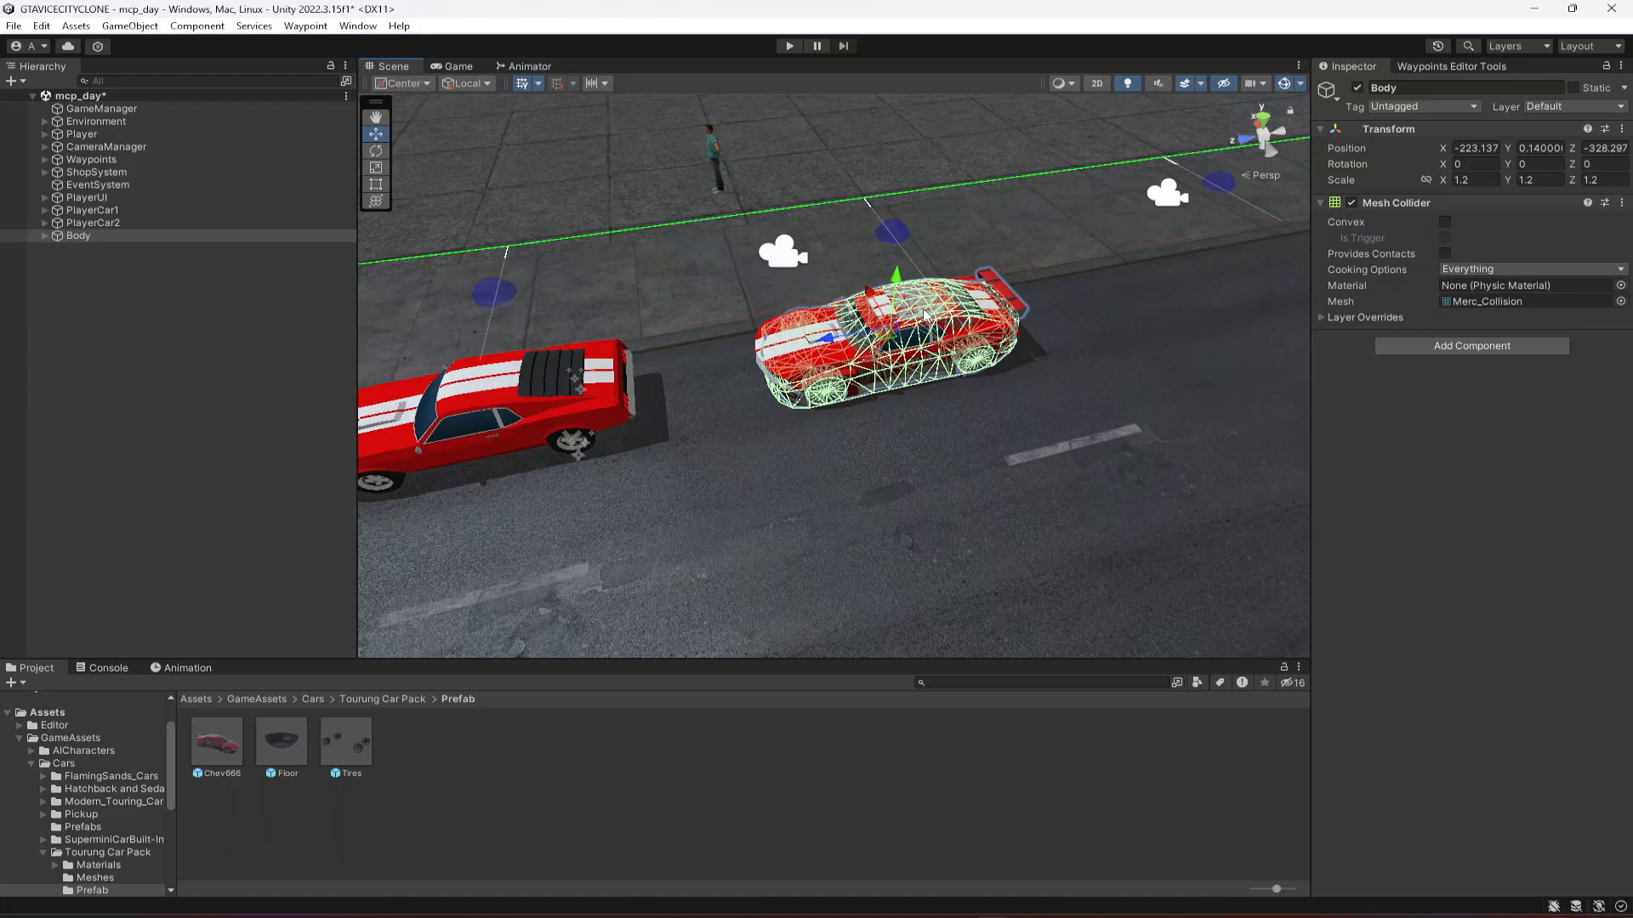
scroll(925, 309, "up", 3)
scroll(925, 309, "down", 2)
left_click(293, 343)
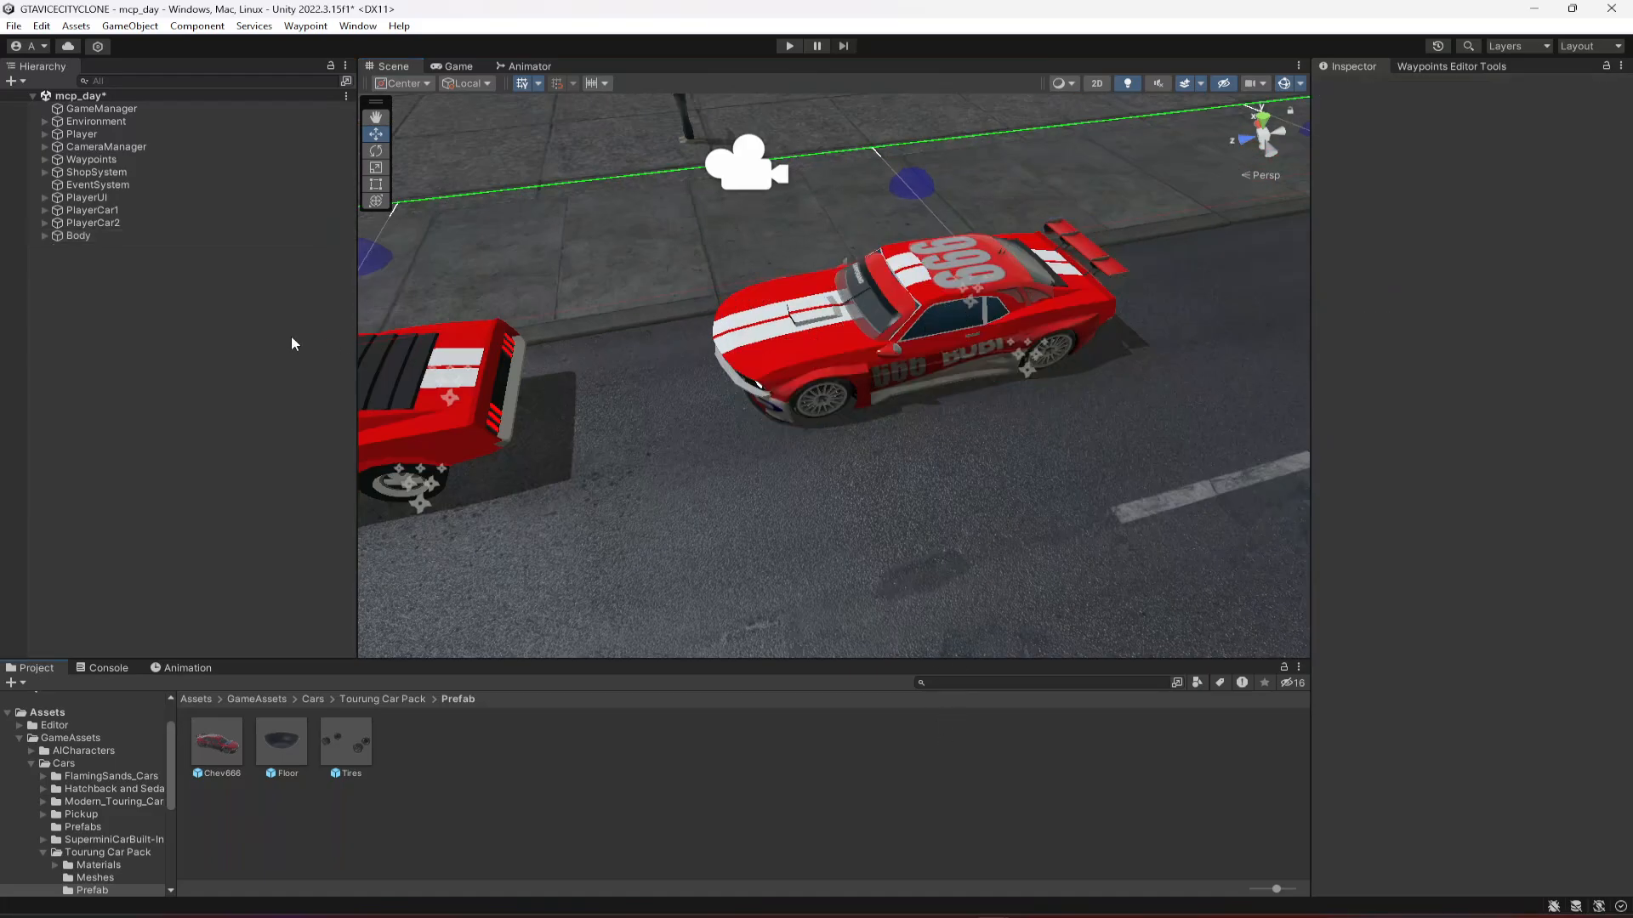
- Delete PlayerCar2's original Body and make the race car's Body a child of PlayerCar2
left_click(73, 238)
left_click(52, 224)
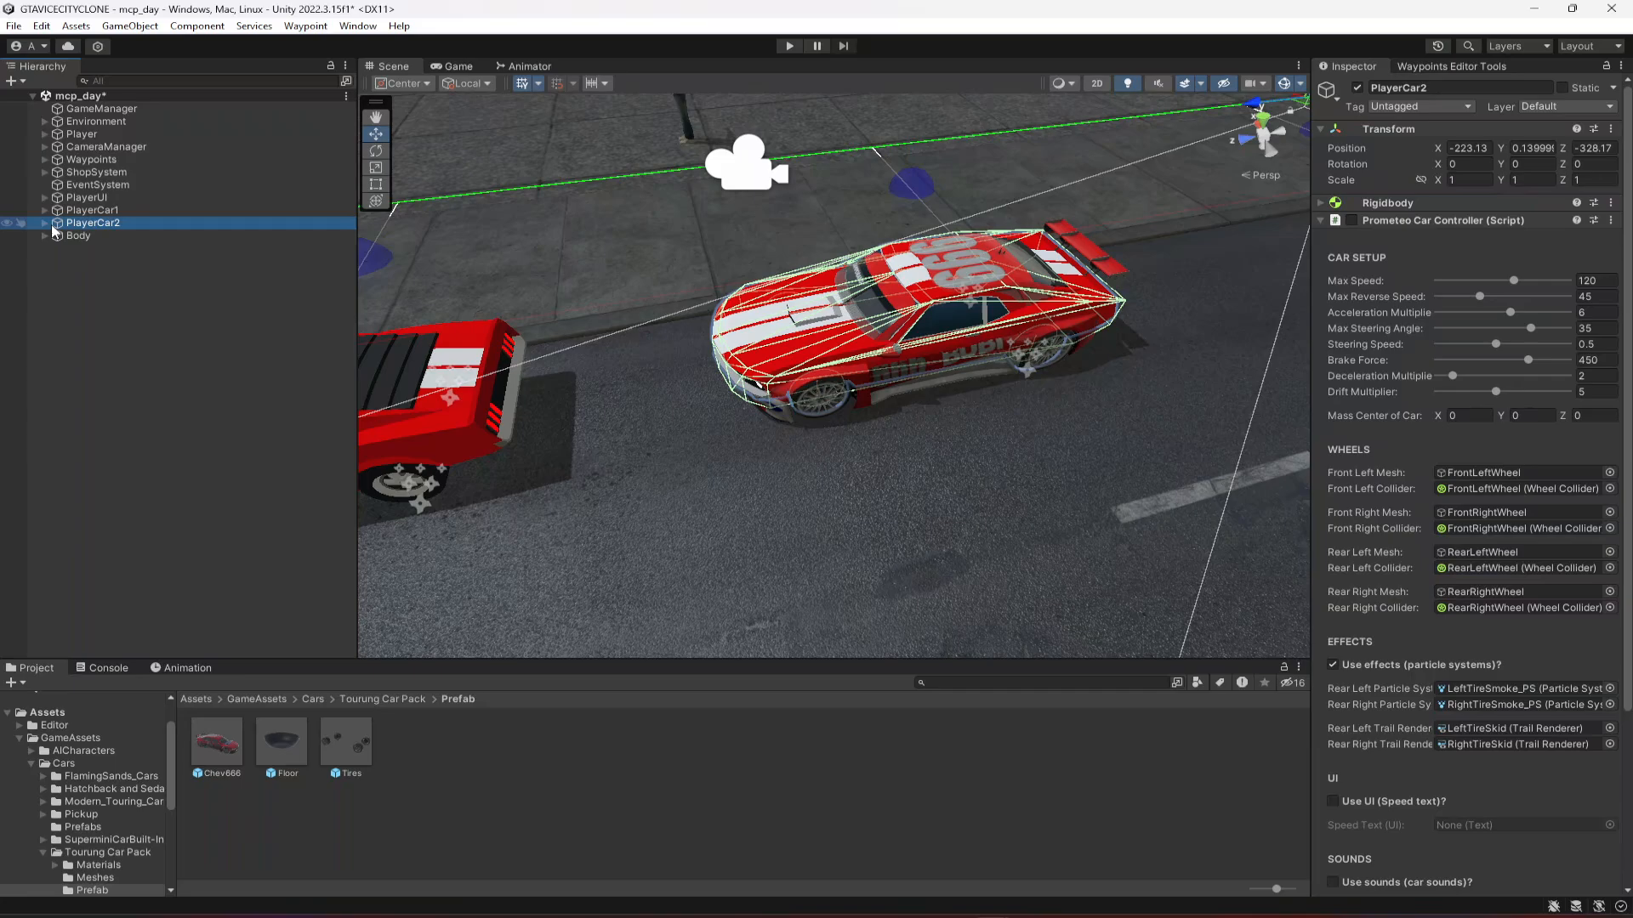
left_click(45, 224)
left_click(107, 239)
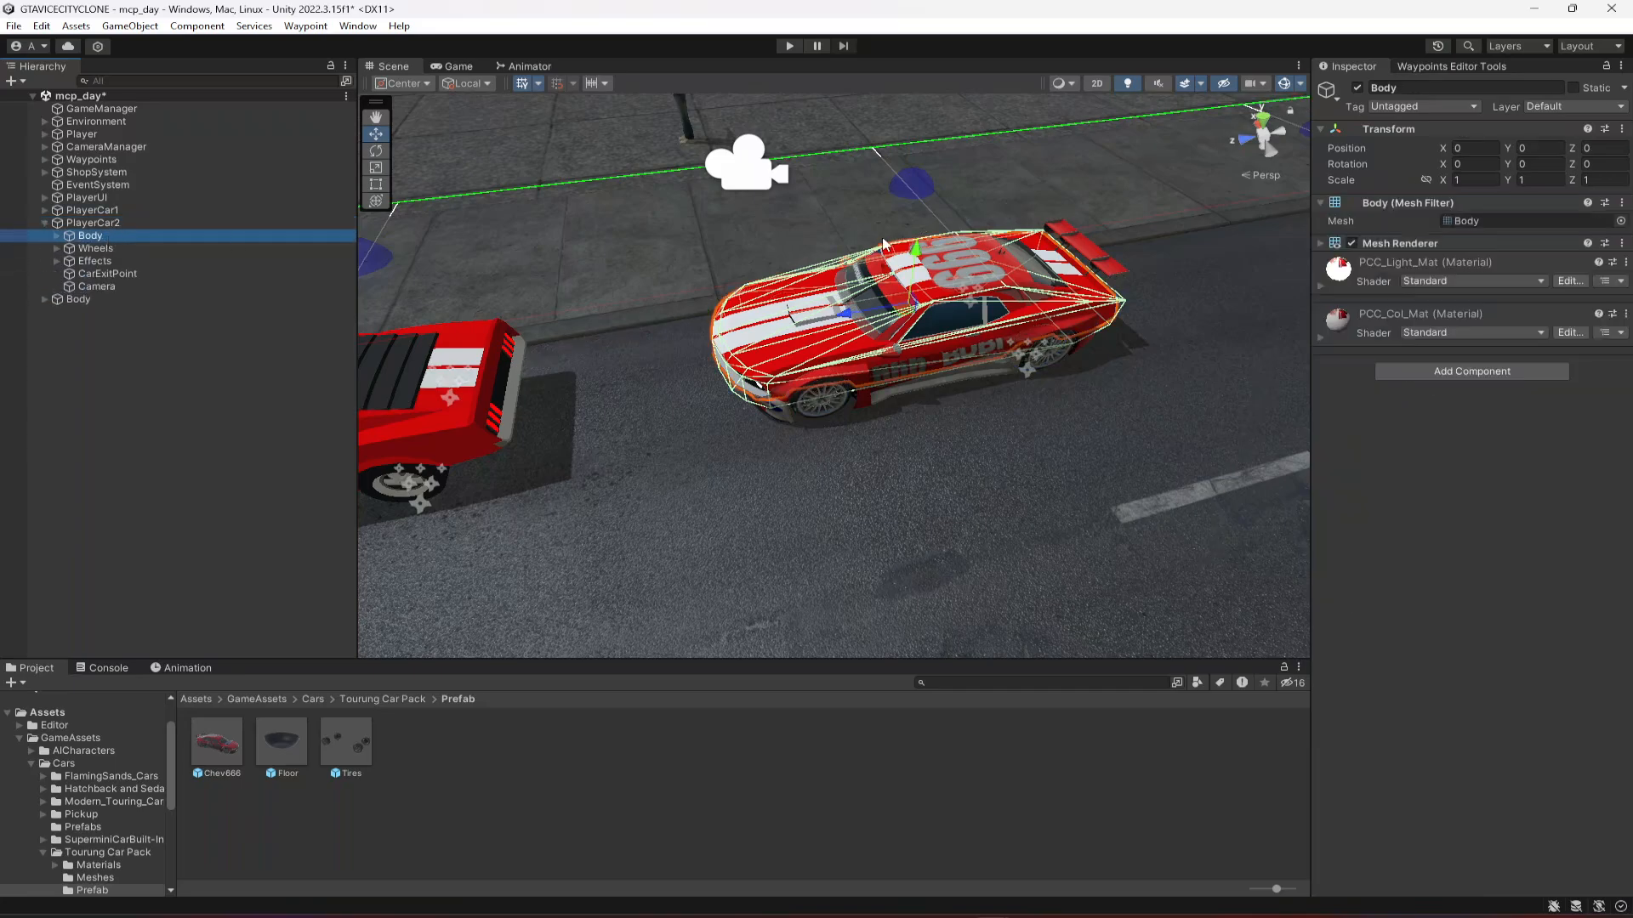
left_click_drag(925, 255, 1014, 61)
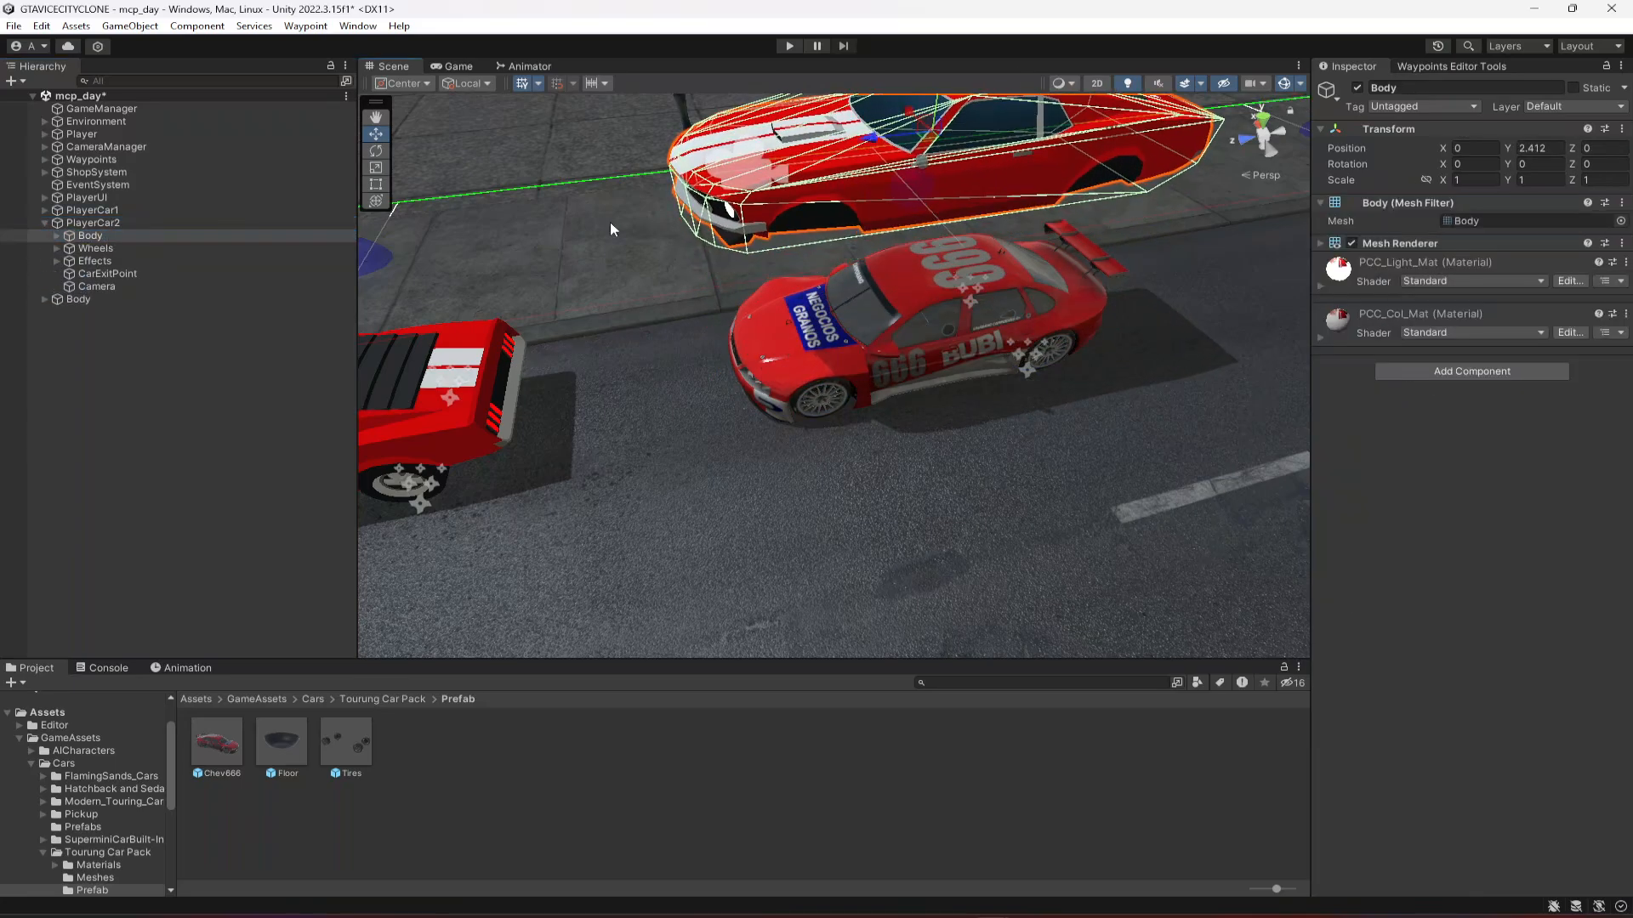
left_click(89, 237)
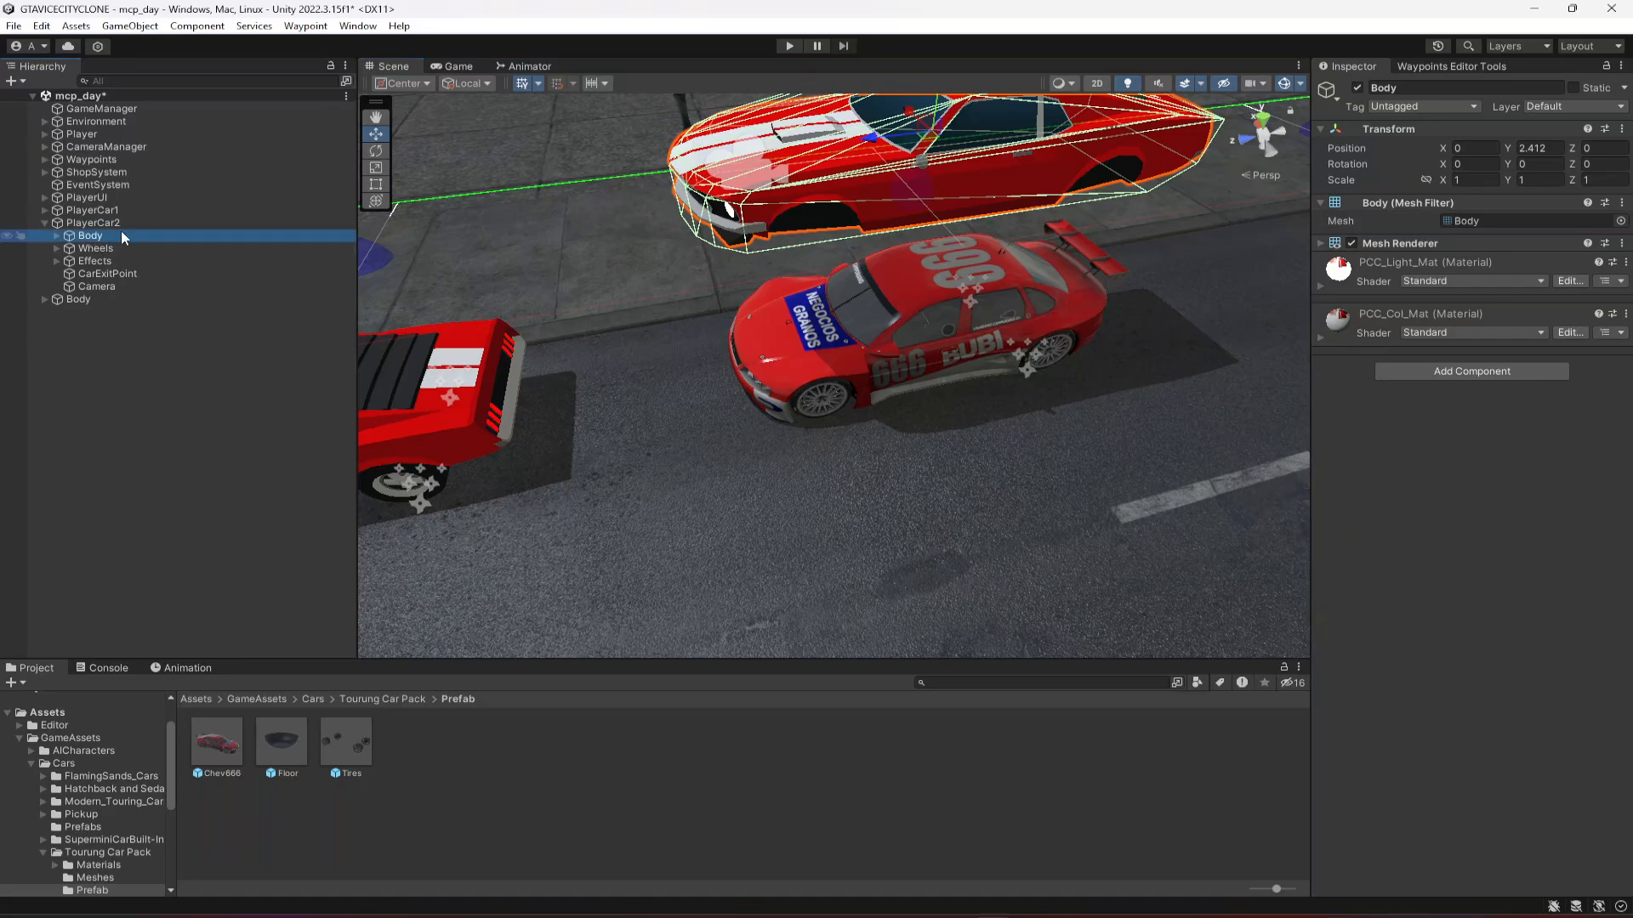
key("Delete")
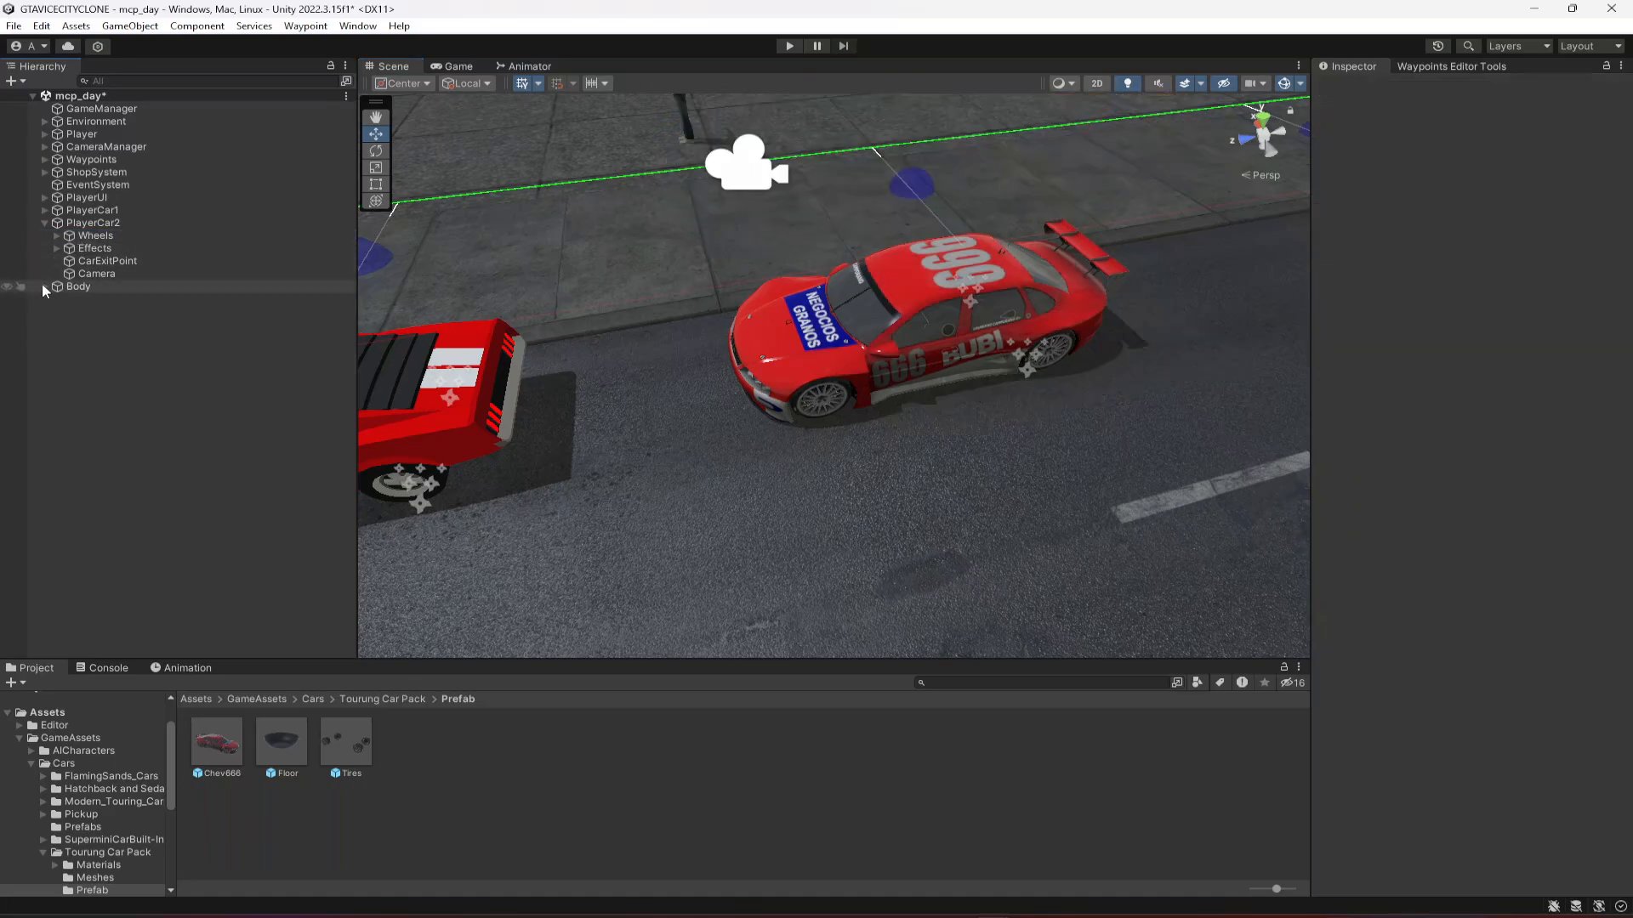
left_click_drag(43, 283, 100, 223)
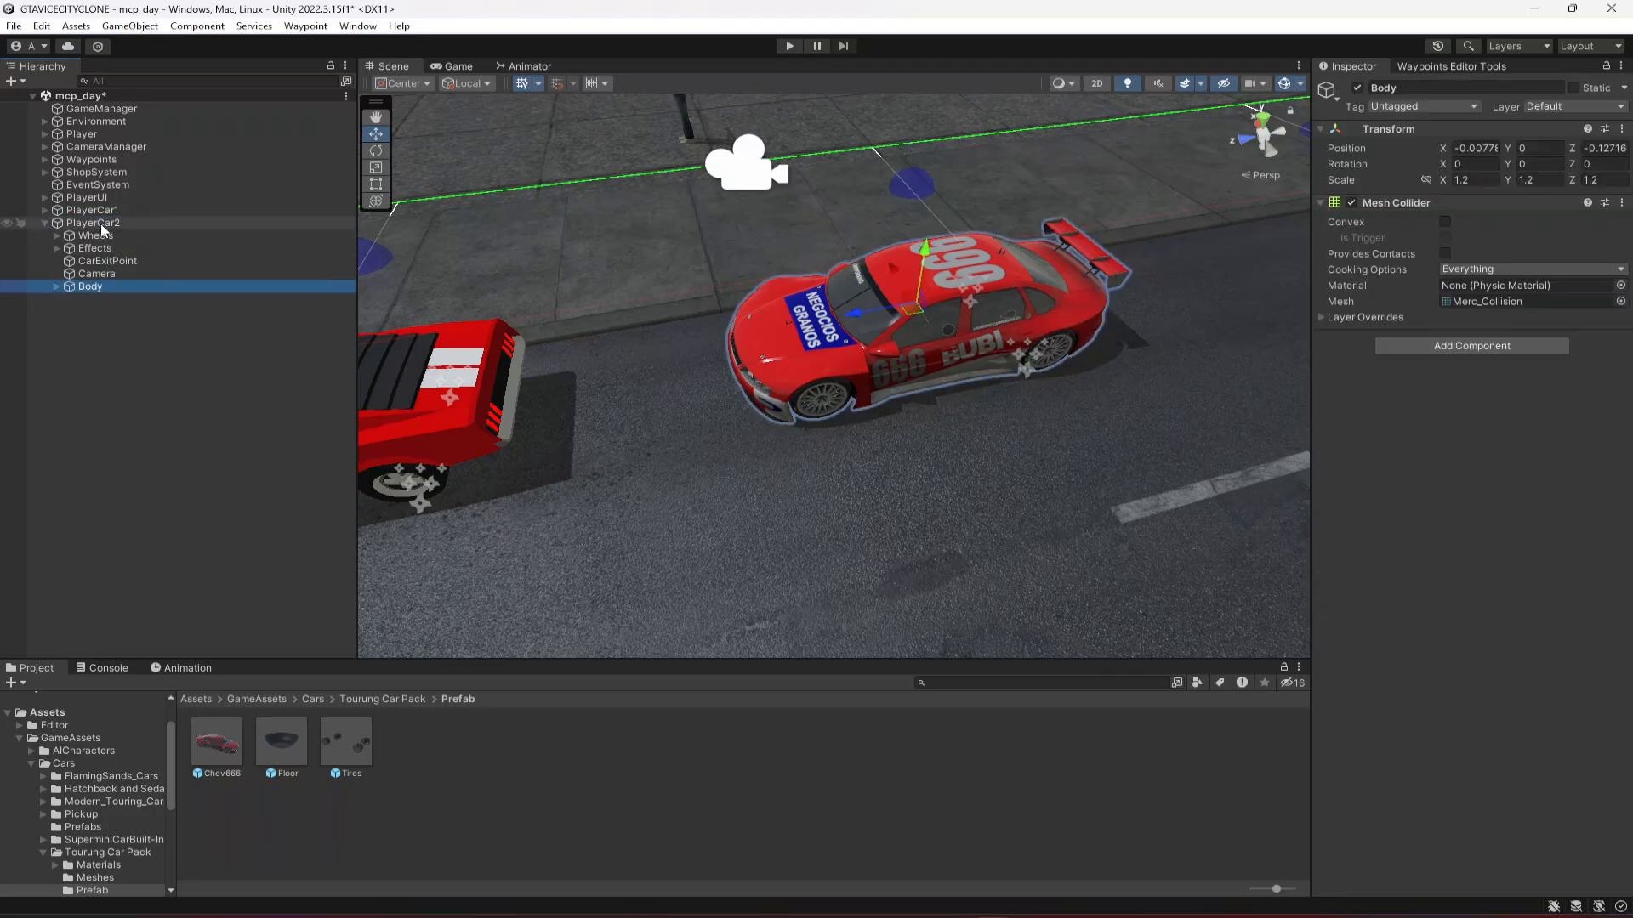
- Try raising the Meshes group of PlayerCar2's Wheels above the car to a Y position of about 2.167
left_click(57, 236)
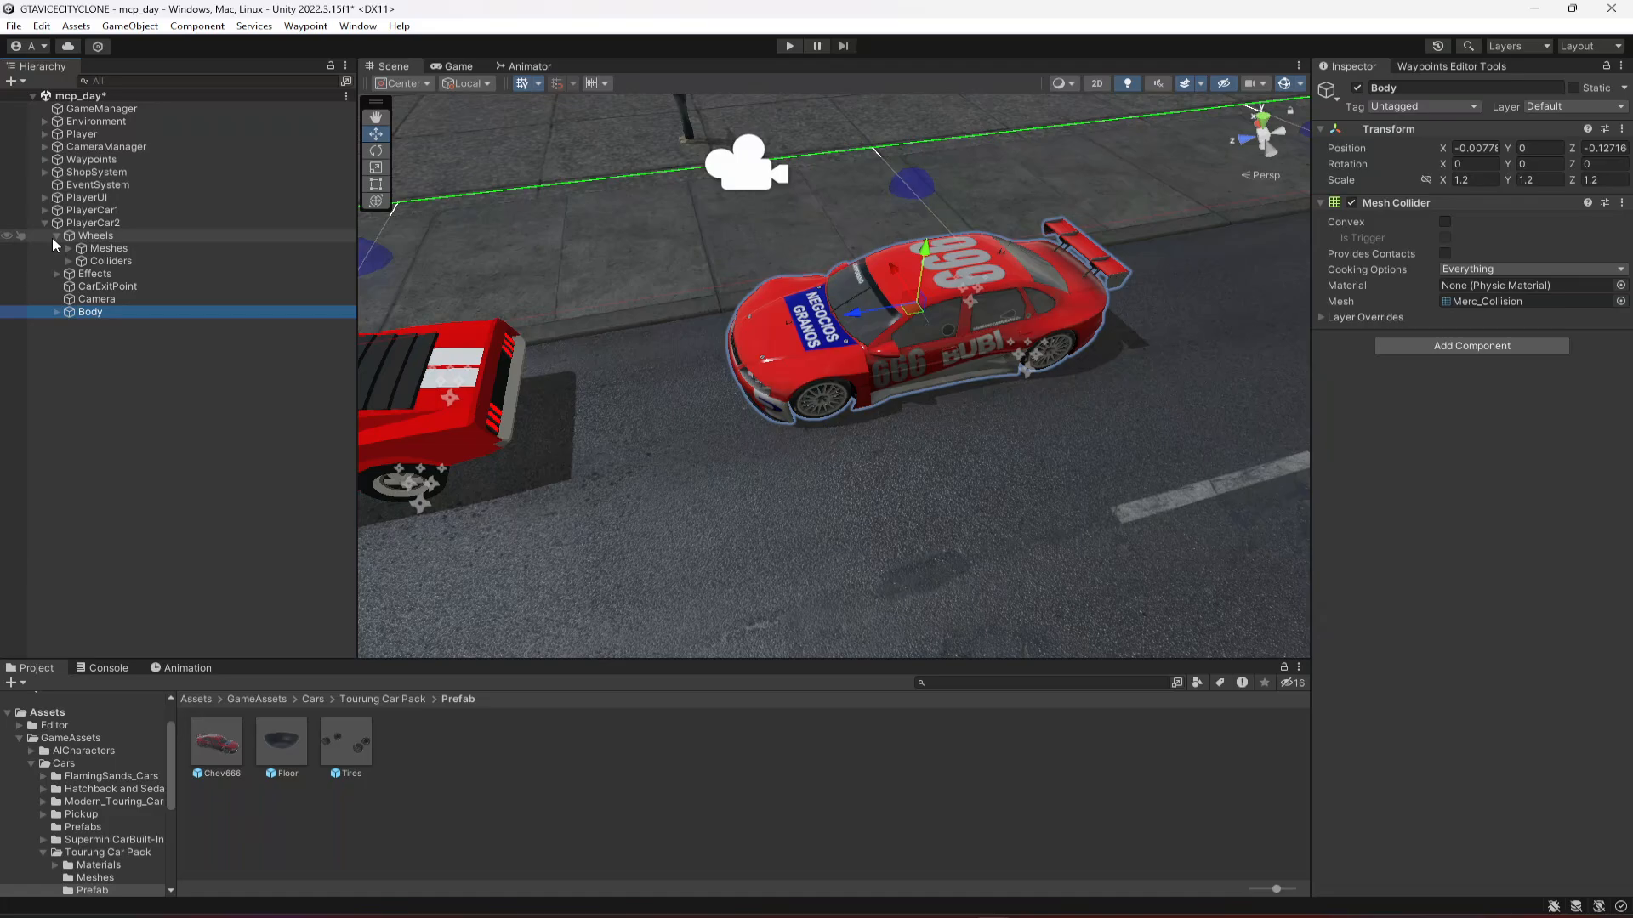
left_click(95, 247)
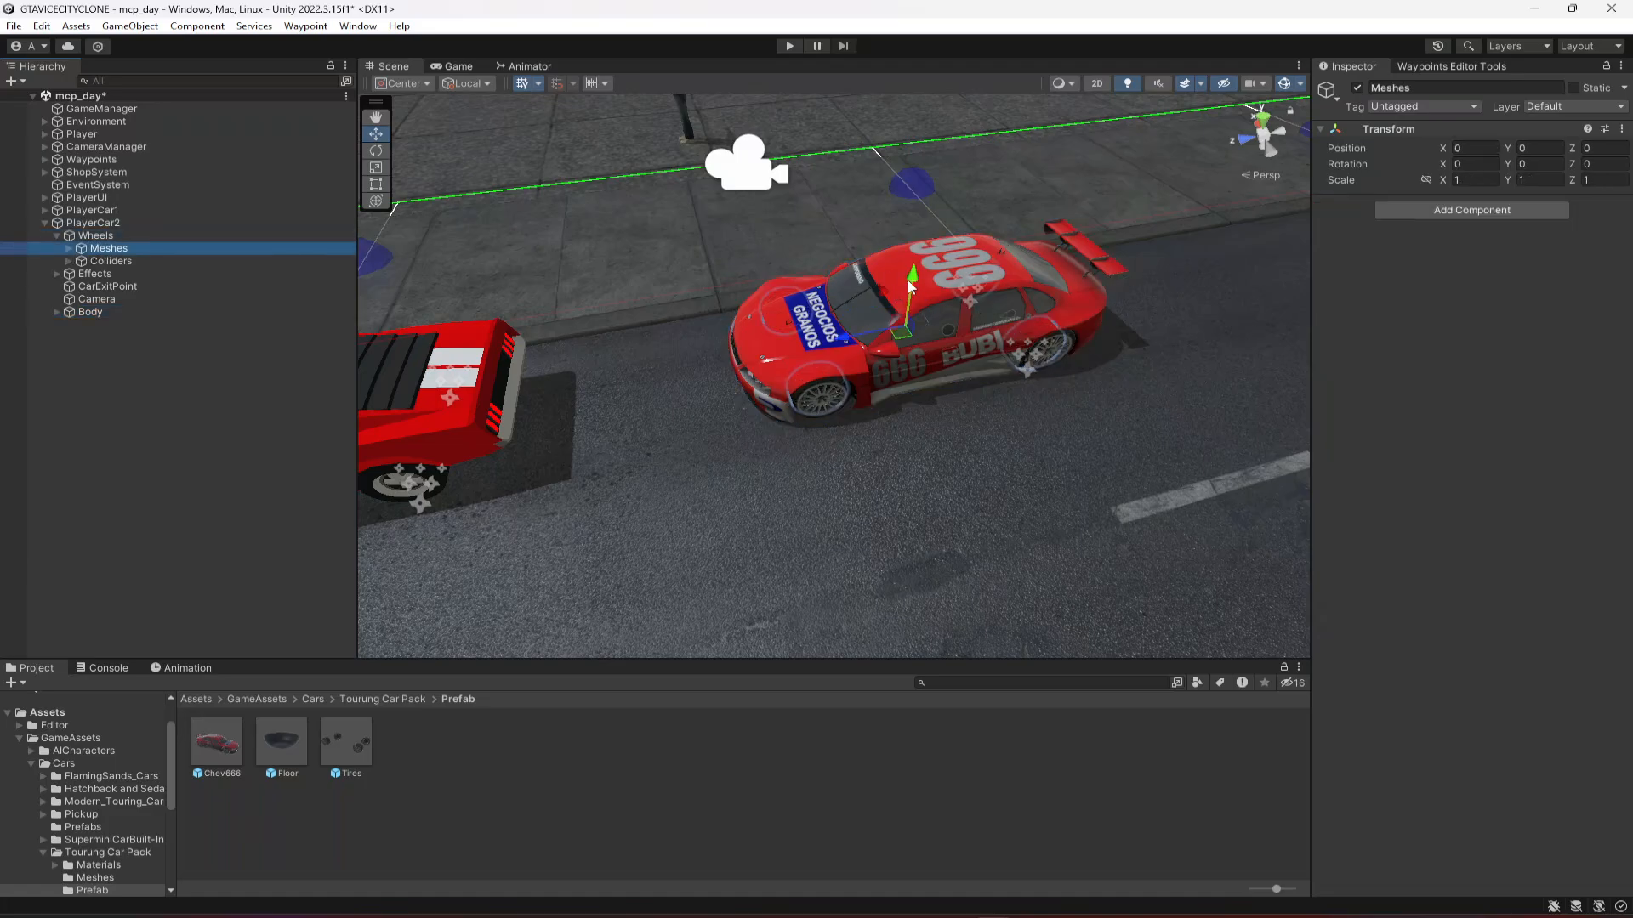
left_click_drag(906, 279, 951, 135)
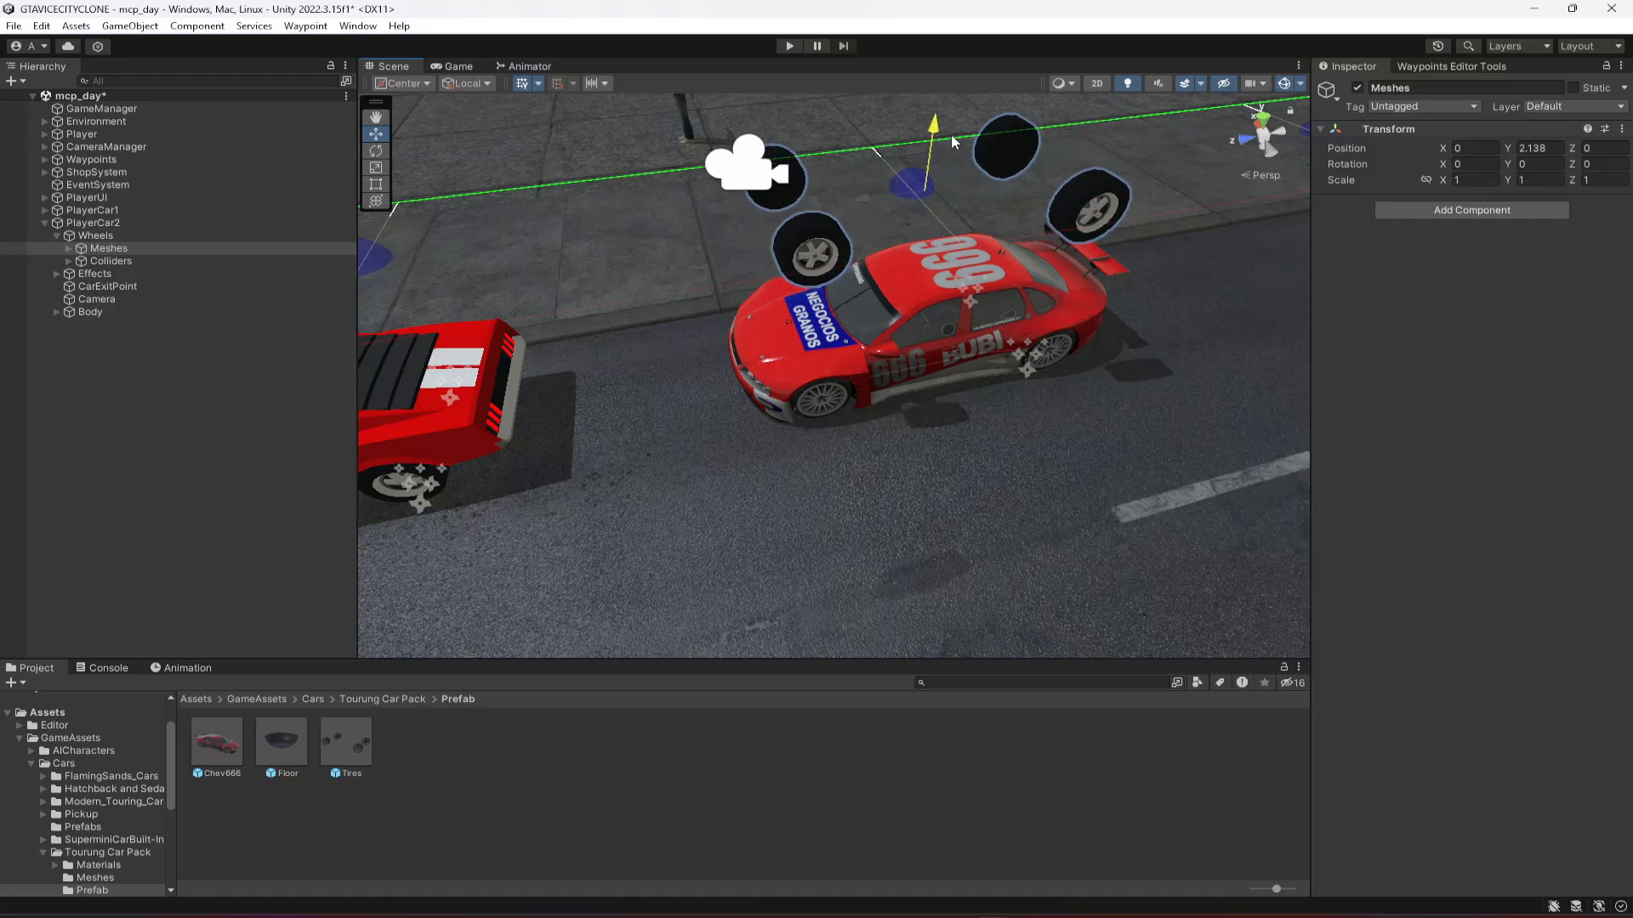
- Delete the four old wheel meshes, FrontLeftWheel to RearRightWheel, from the raised Meshes group
left_click(94, 252)
left_click(69, 249)
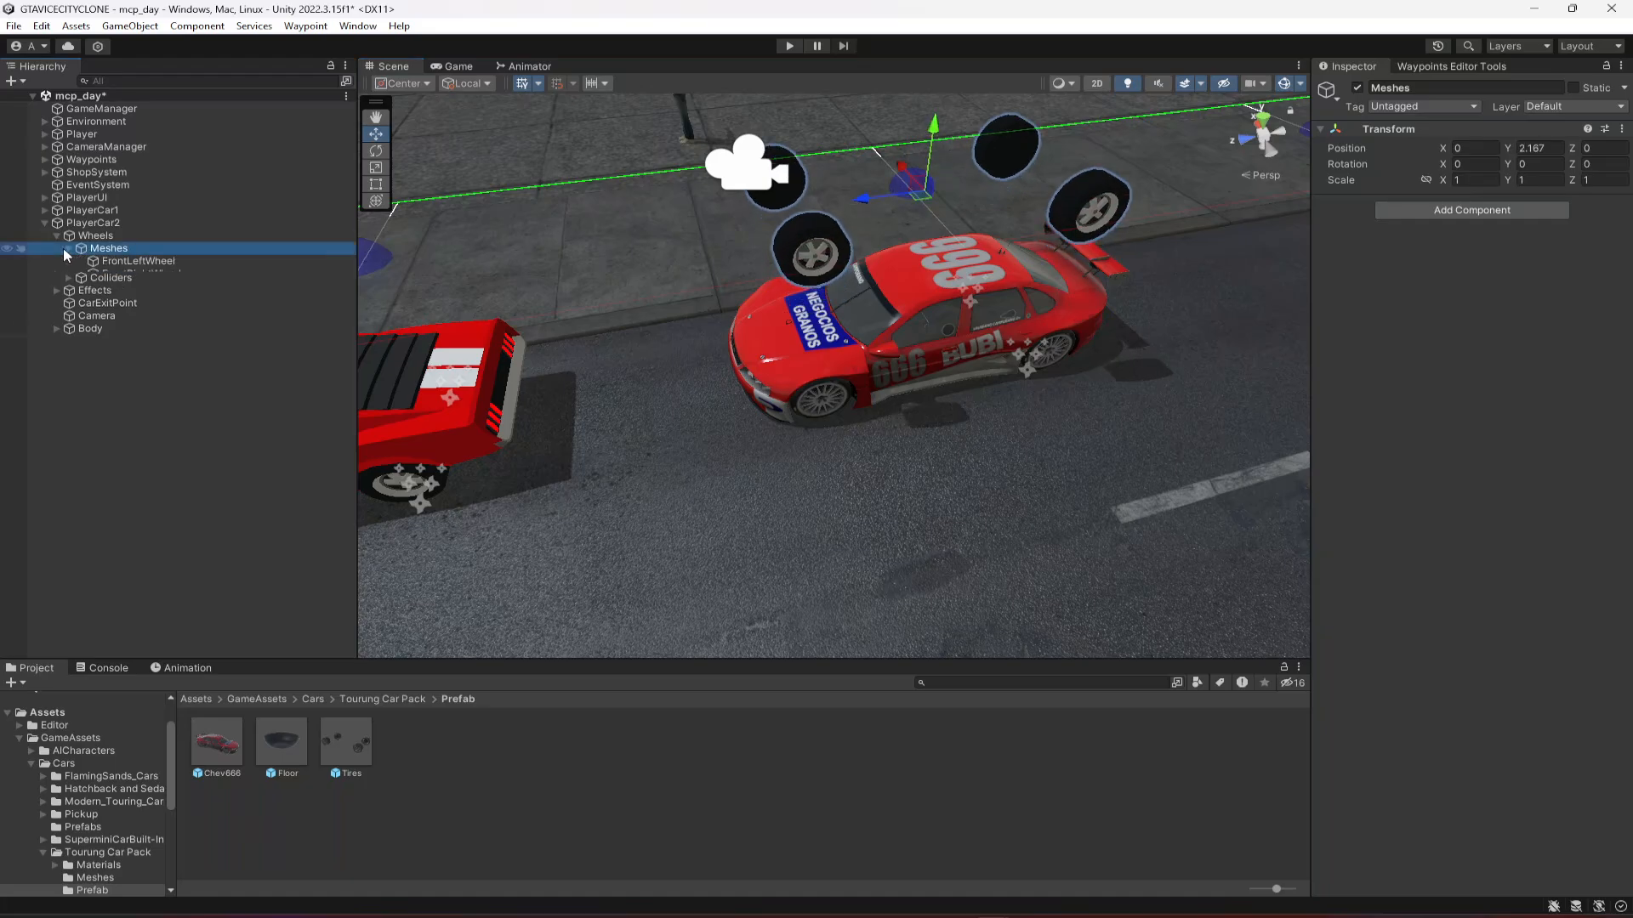
left_click(132, 261)
left_click(145, 299, "shift")
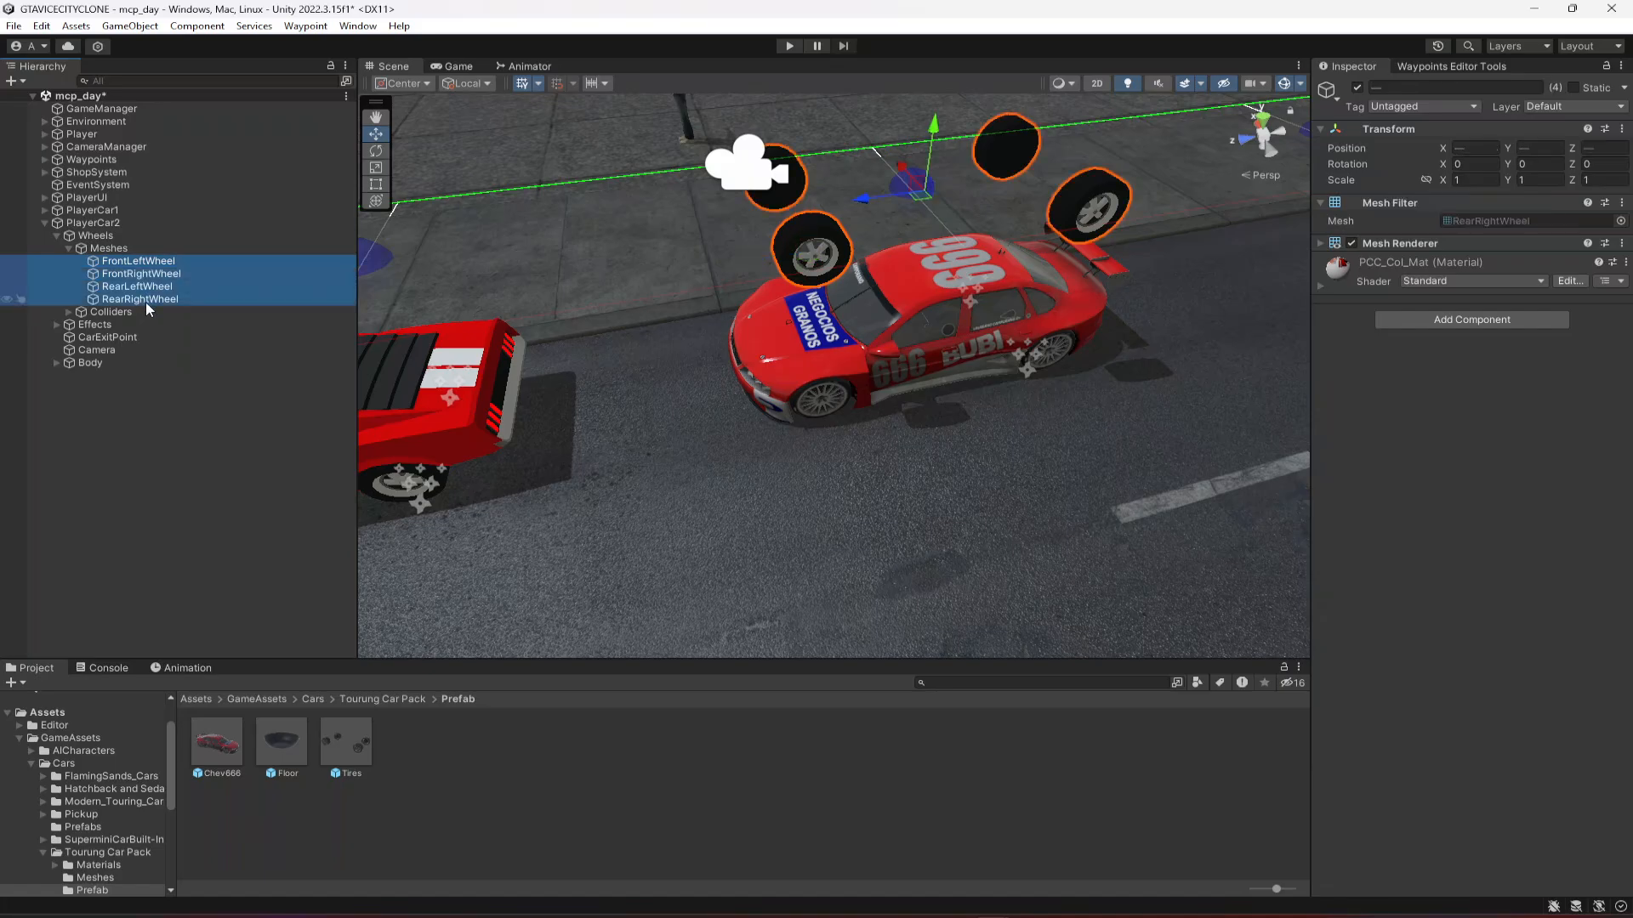
key("Delete")
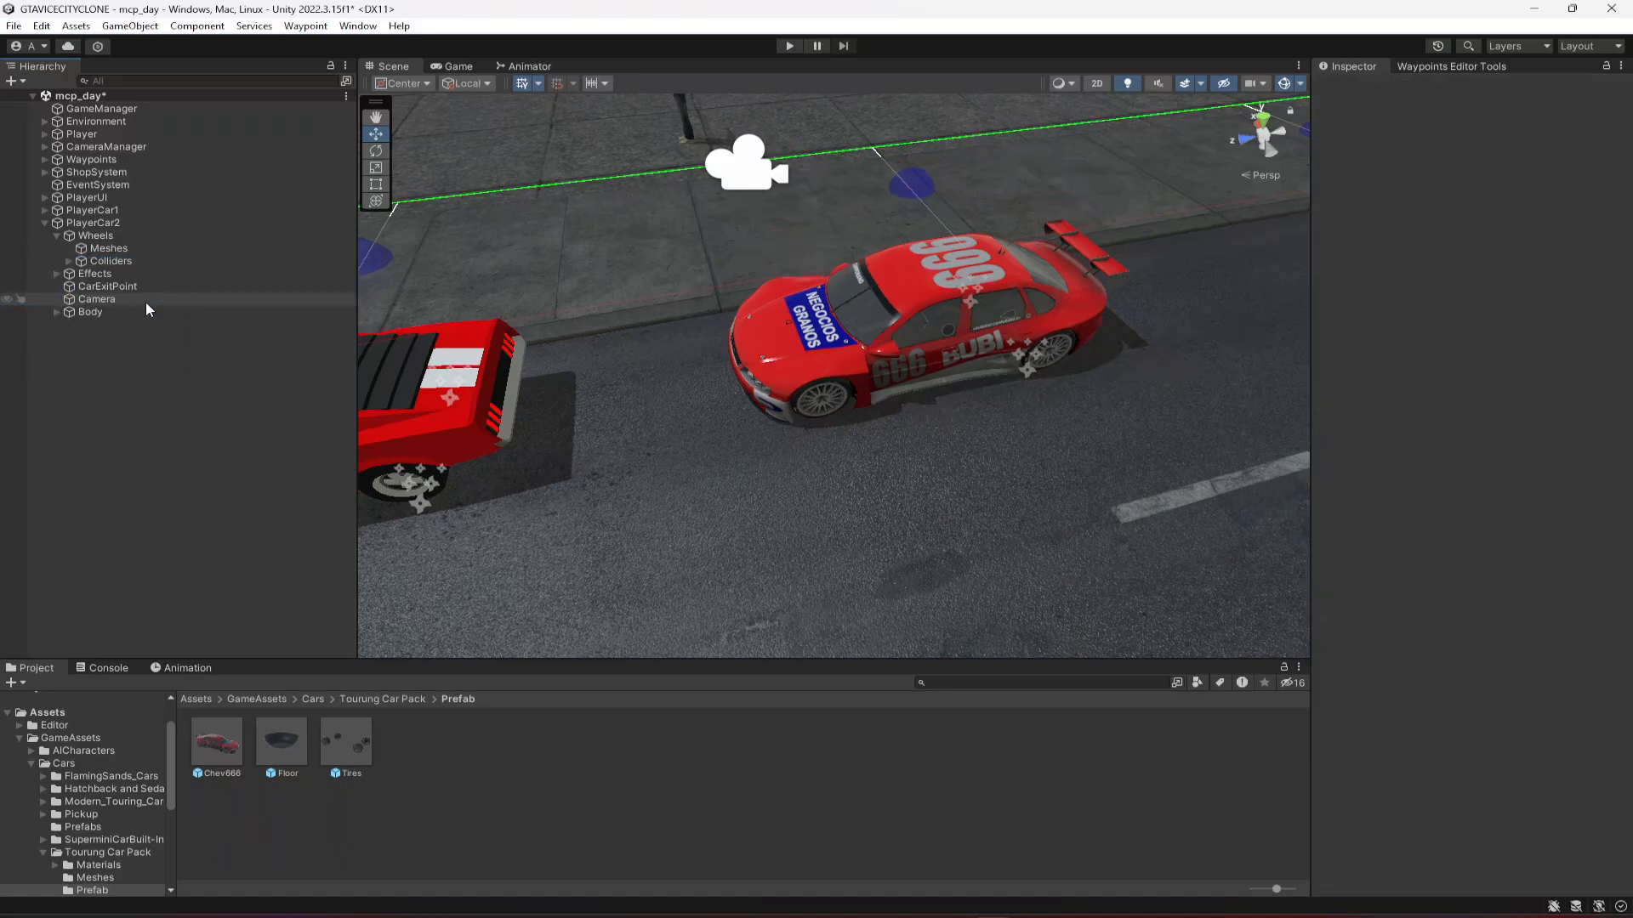
- Undo the deletion of the wheel meshes and the upward move of the Meshes group
left_click(119, 249)
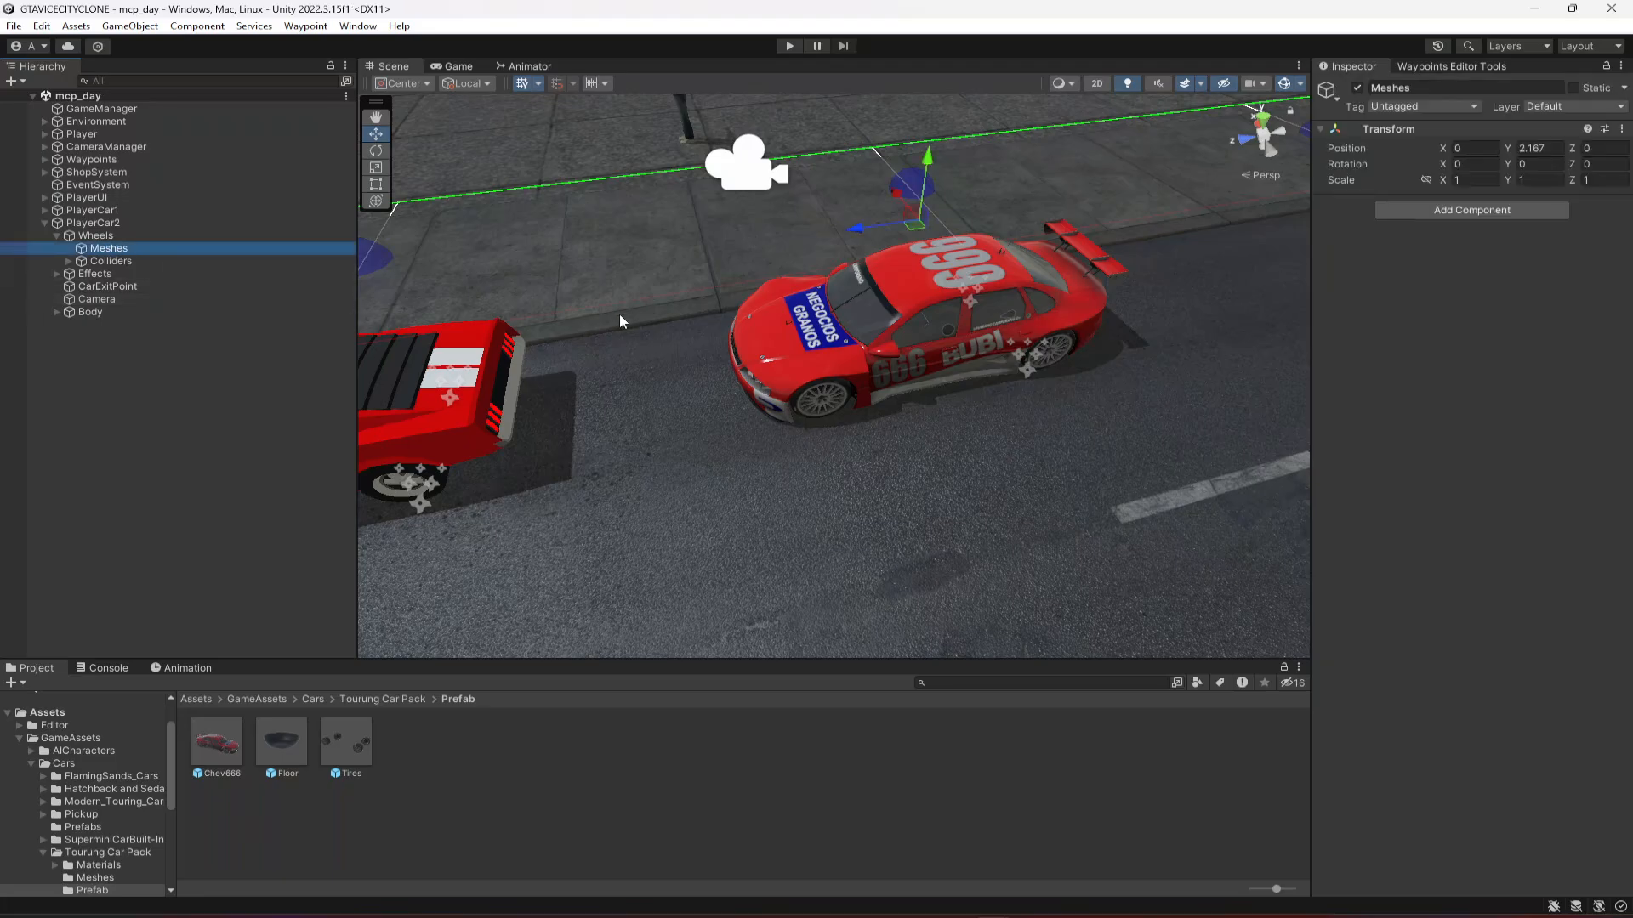
key("ctrl+z")
key("ctrl+z")
key("ctrl+z")
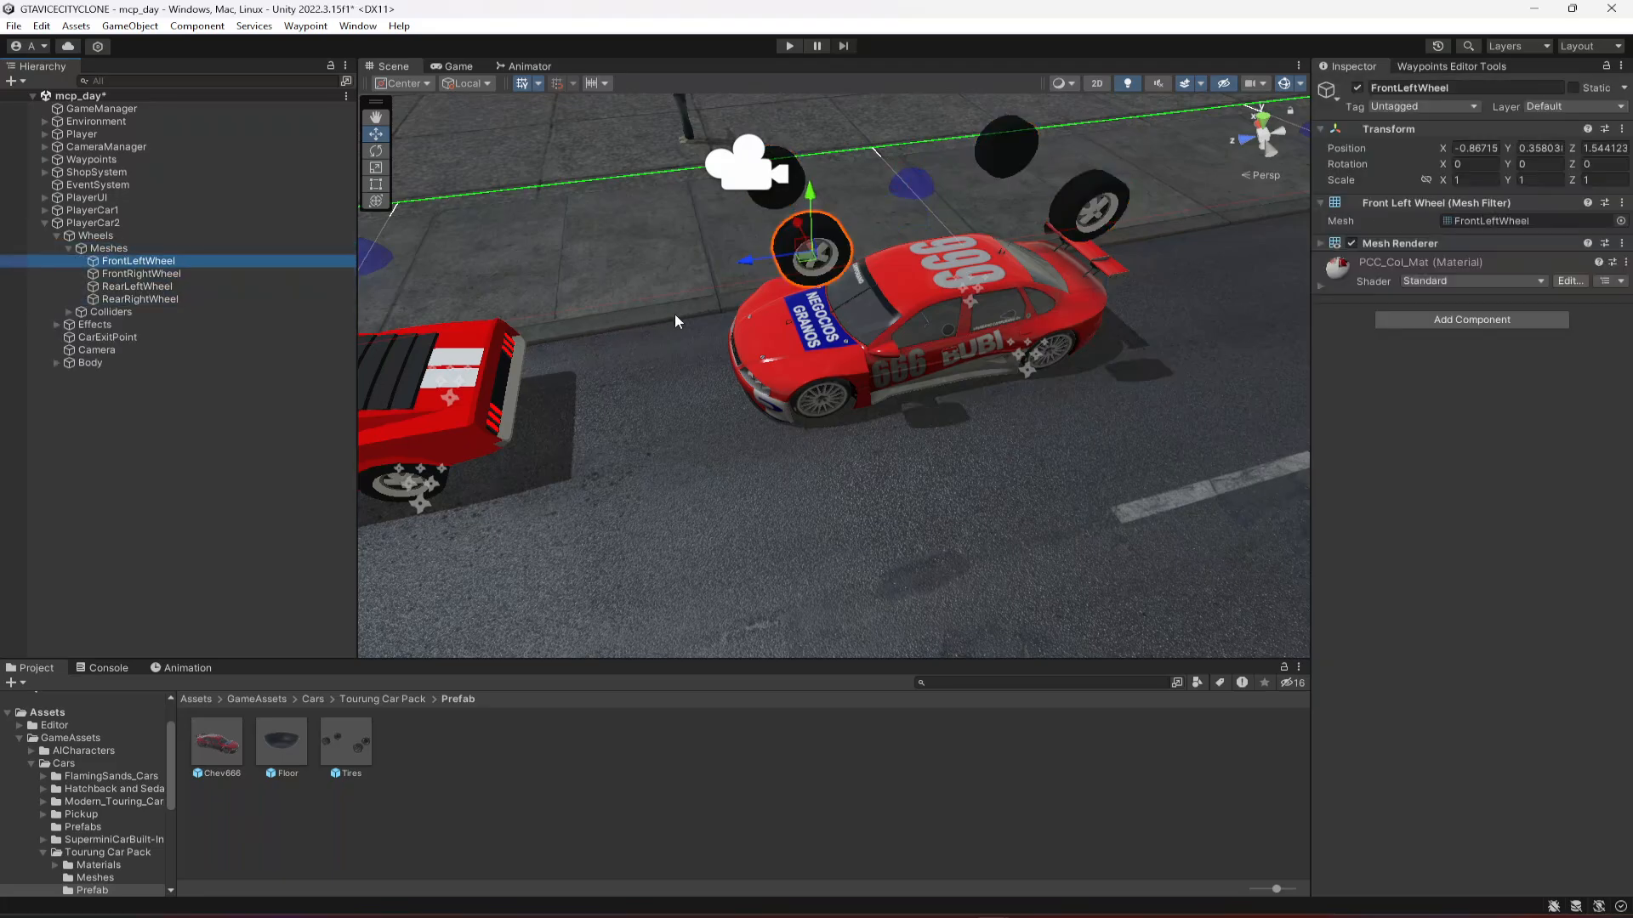
key("ctrl+z")
key("ctrl+z")
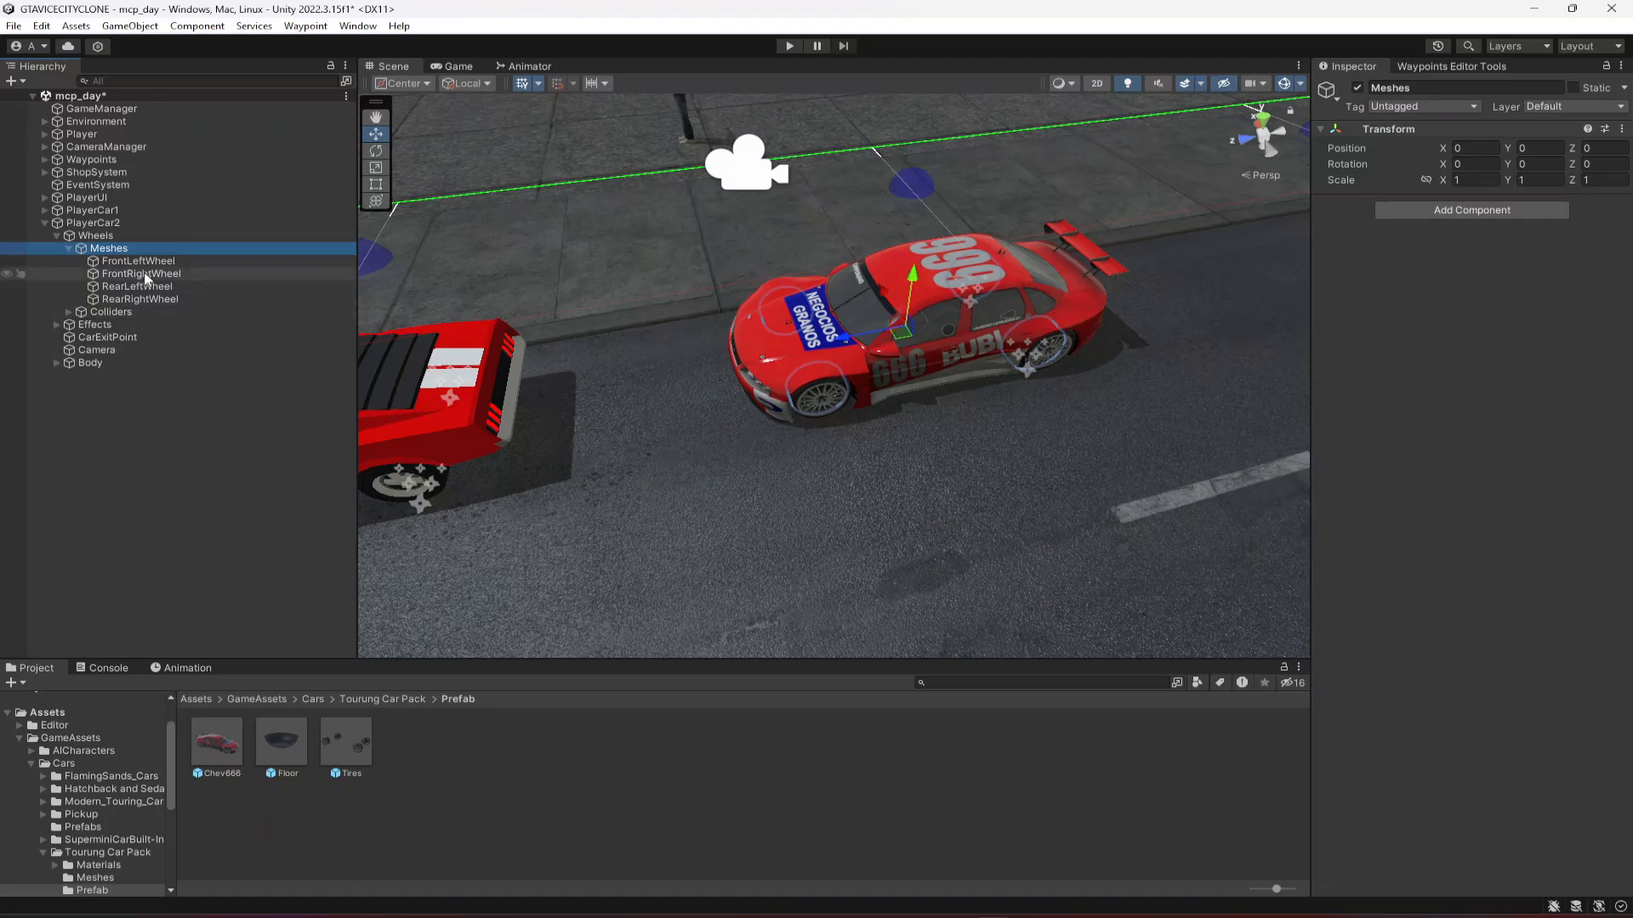
- Delete the four old wheel meshes from the Meshes group under PlayerCar2's Wheels
left_click(124, 261)
left_click(140, 300, "shift")
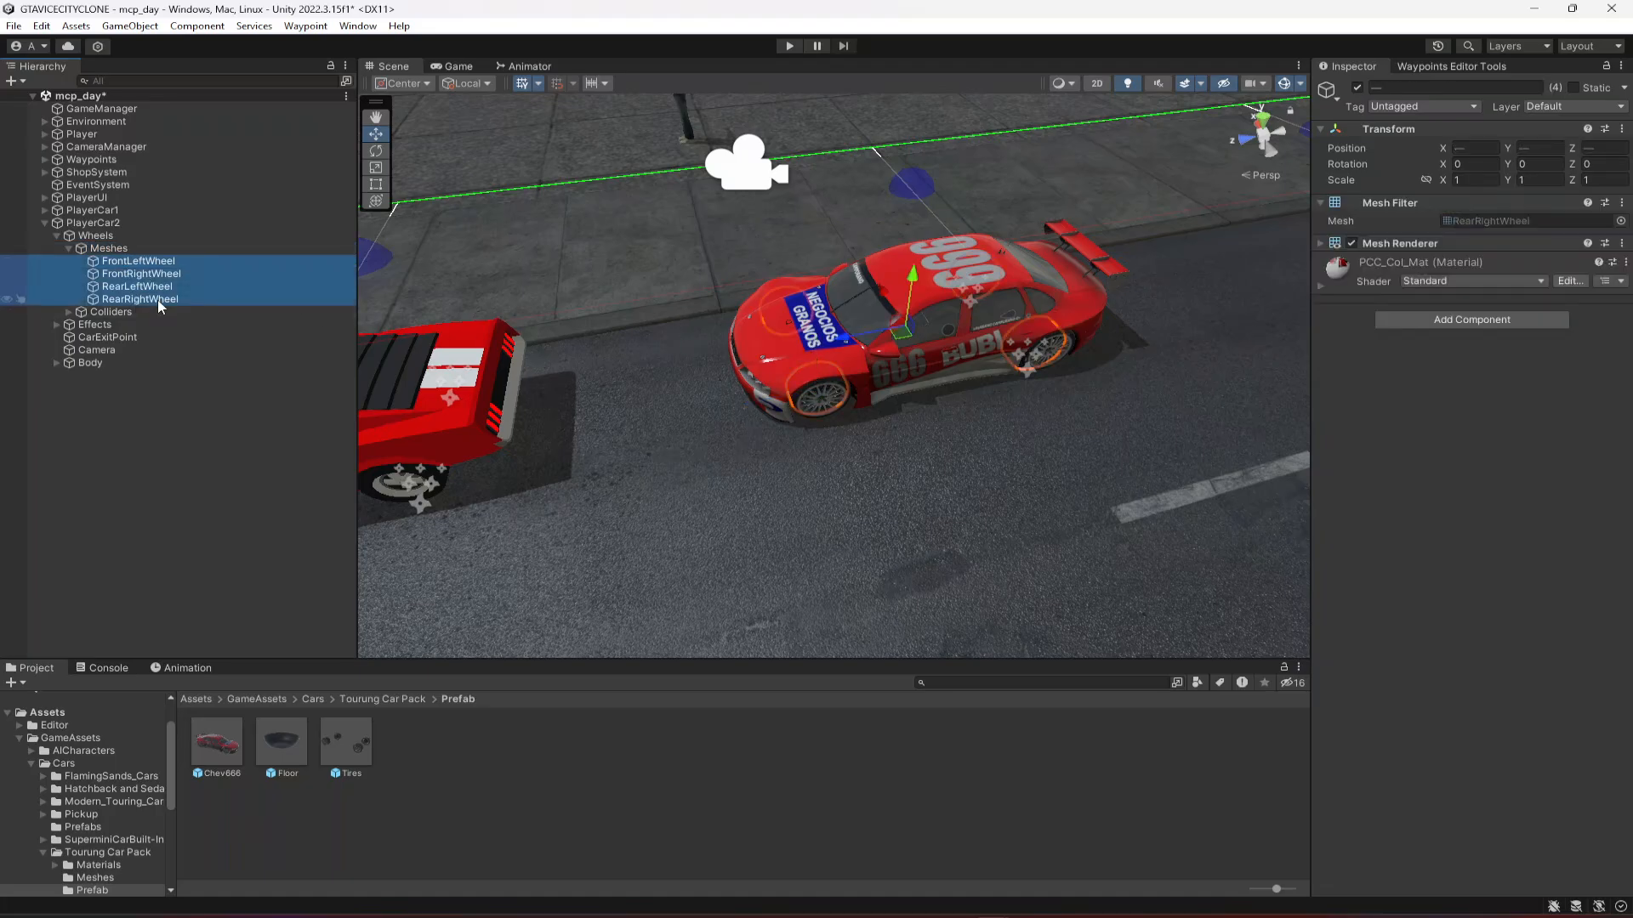
key("Delete")
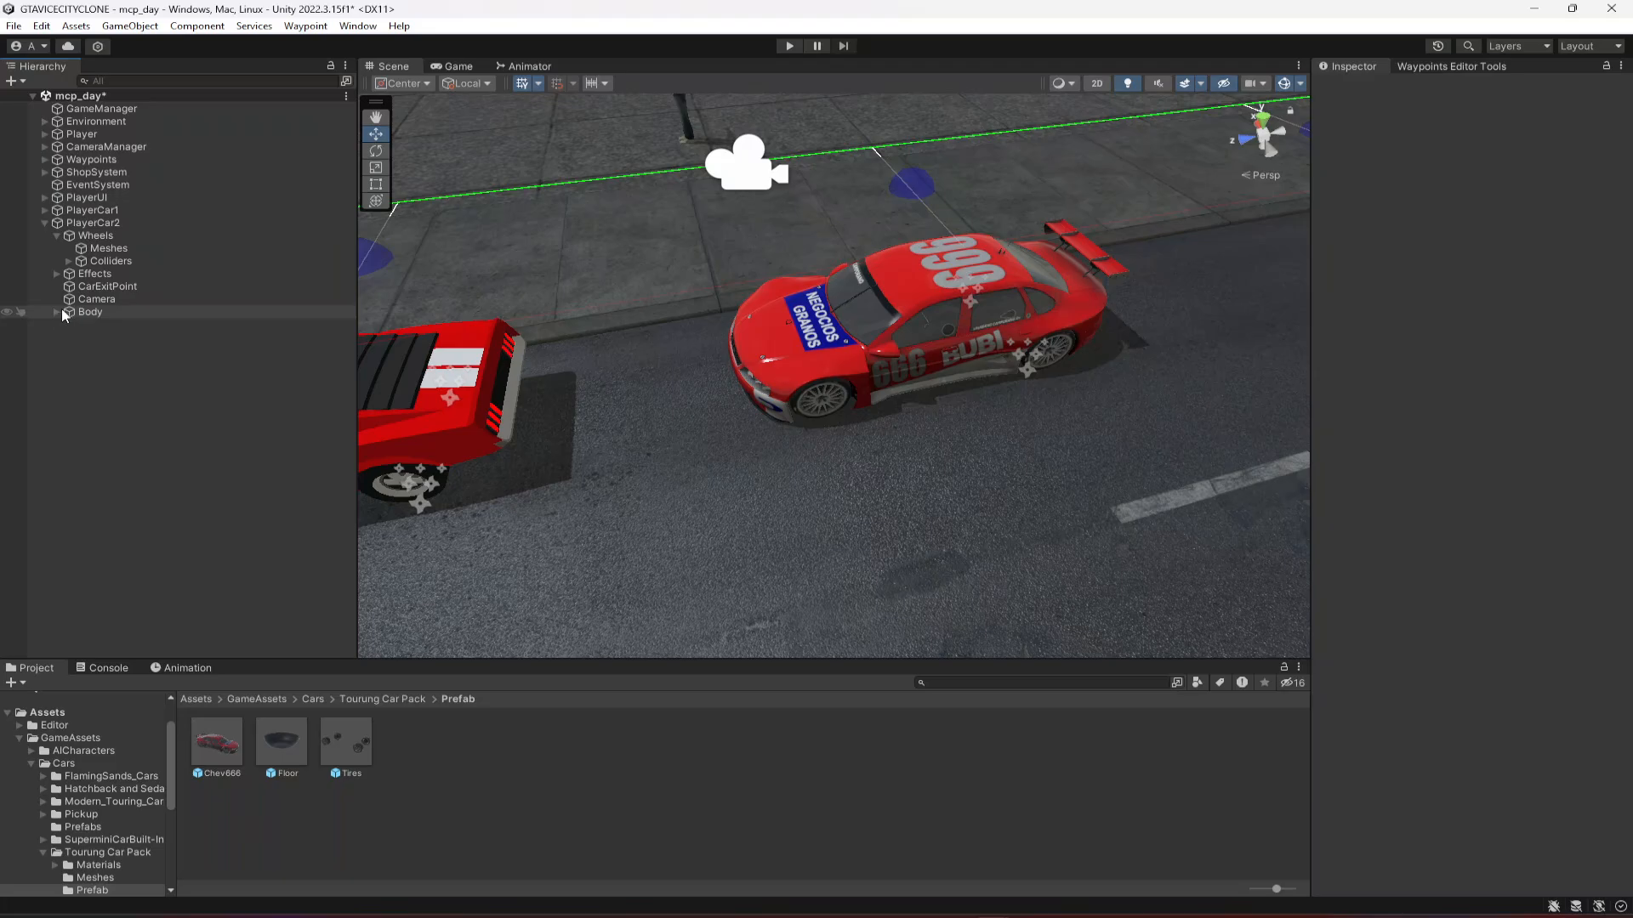
- Reorder PlayerCar2's children so that Body comes first, above Wheels
left_click(57, 235)
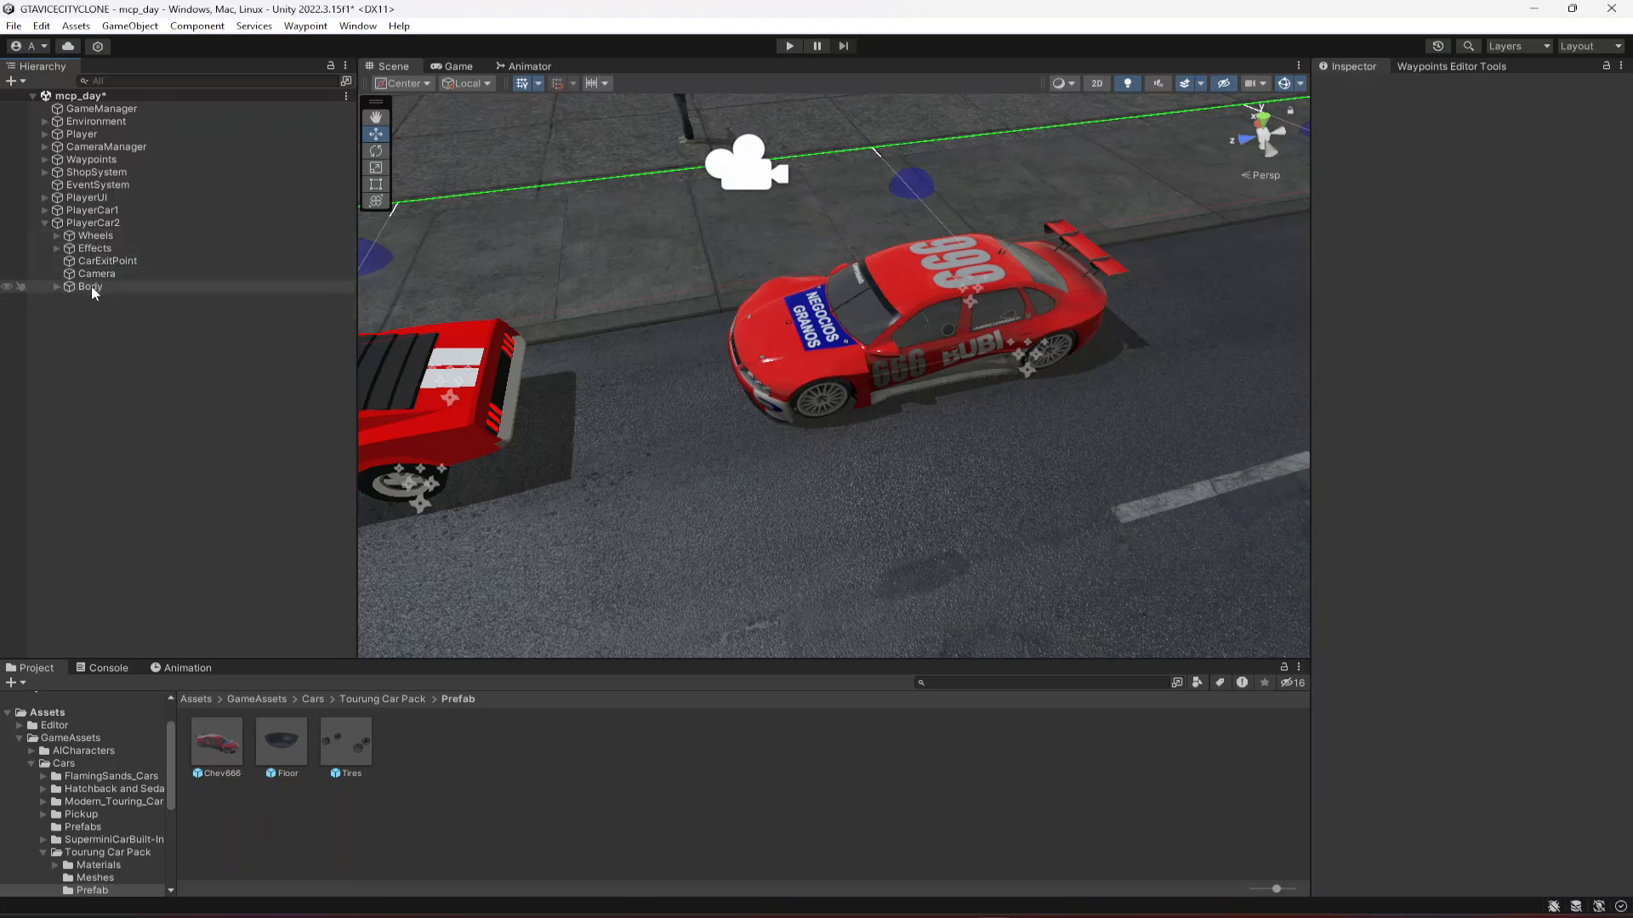
left_click(90, 286)
left_click_drag(110, 238, 106, 231)
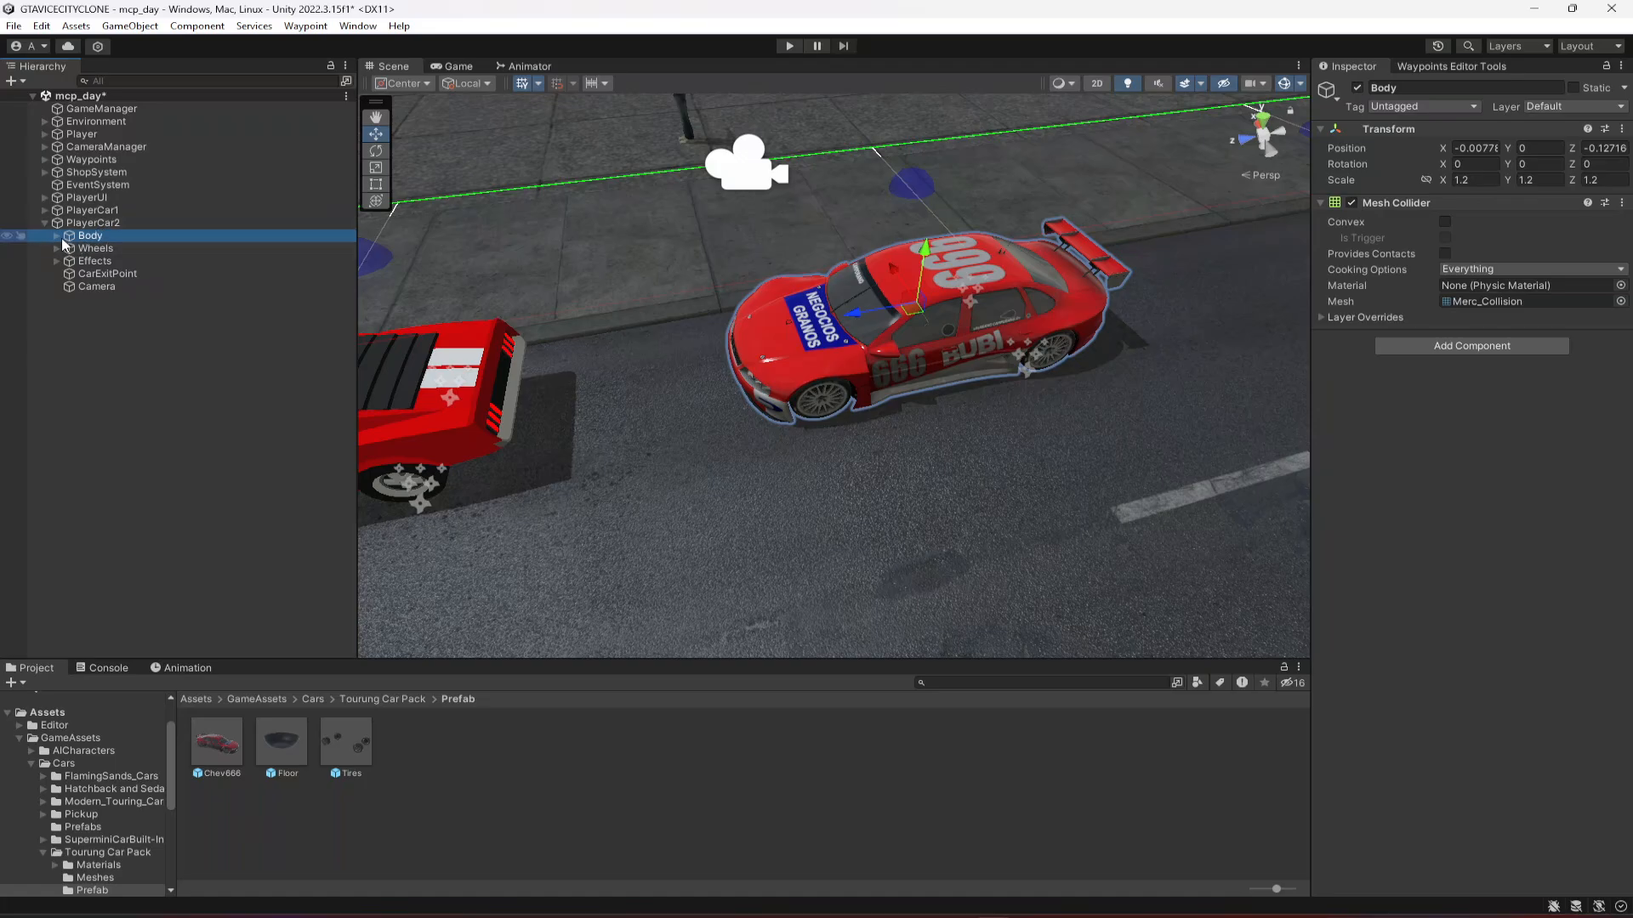
- Examine the parts inside Body's Tires group, checking which wheel Tire_LF is
left_click(56, 235)
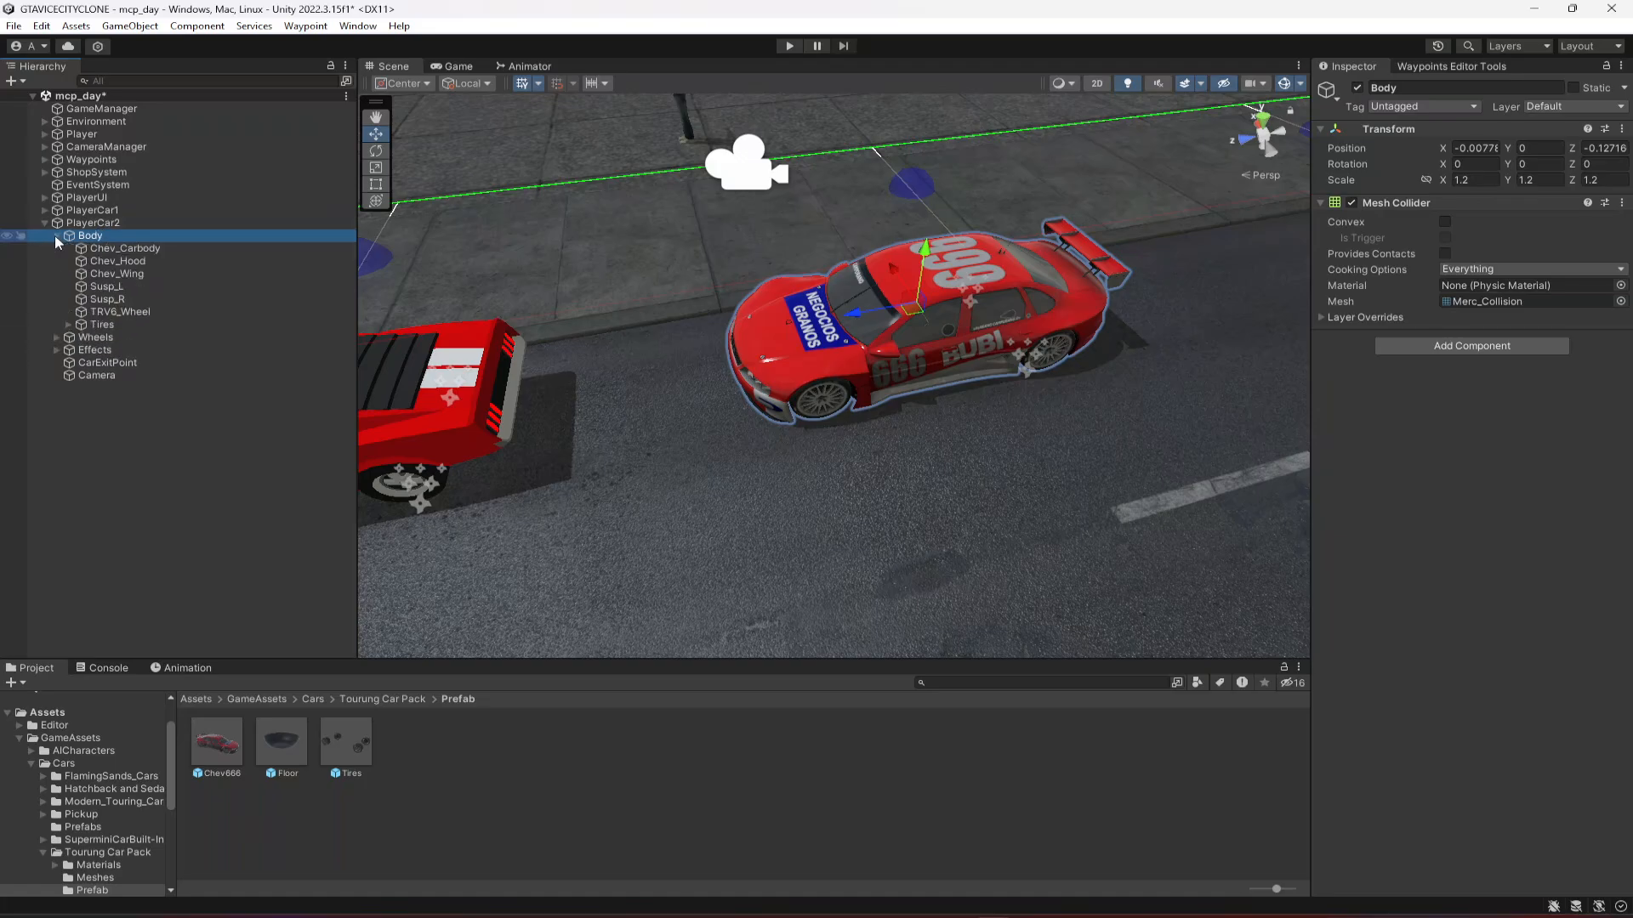
left_click(108, 323)
left_click(68, 325)
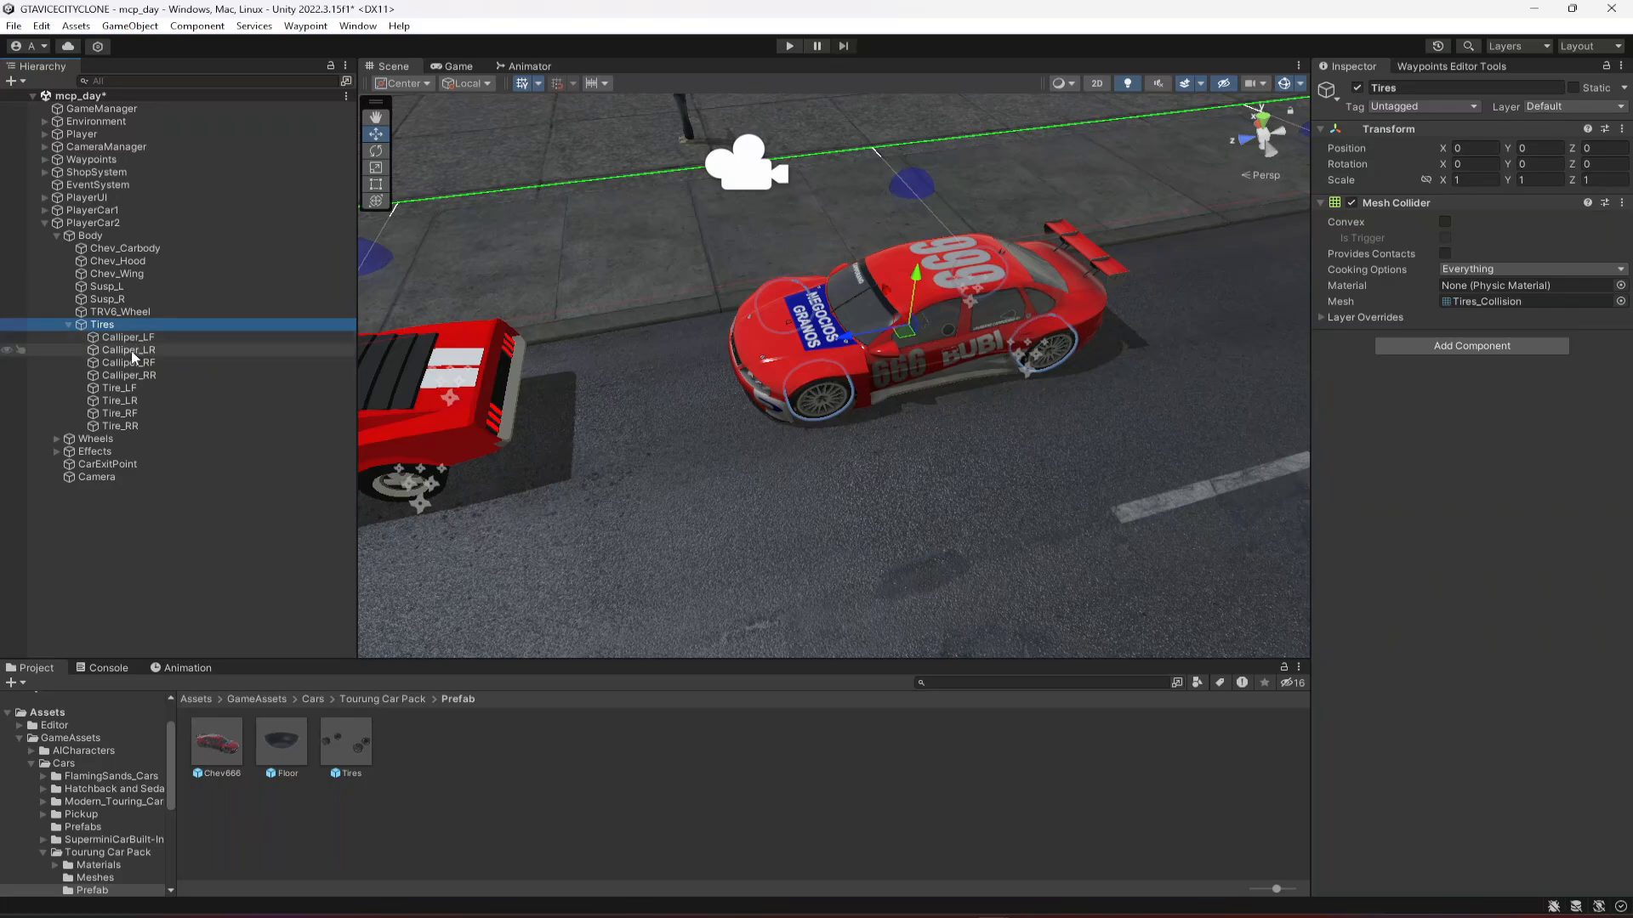
left_click(122, 391)
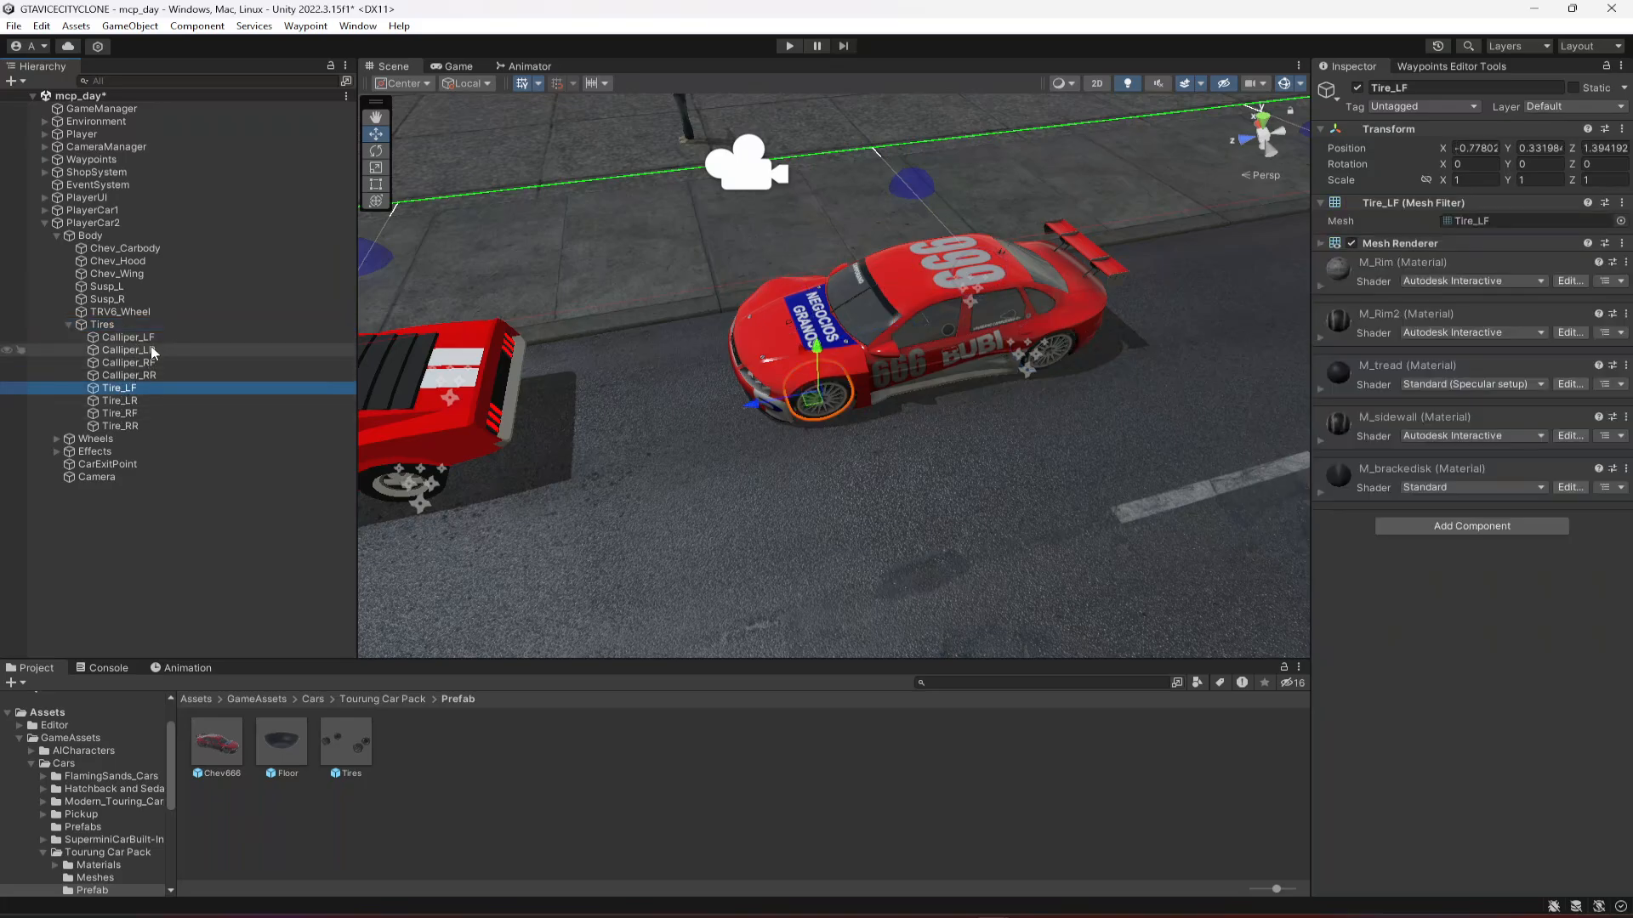
- Try raising Calliper_LF to a Y position of 1.886 and undo the move
left_click(128, 338)
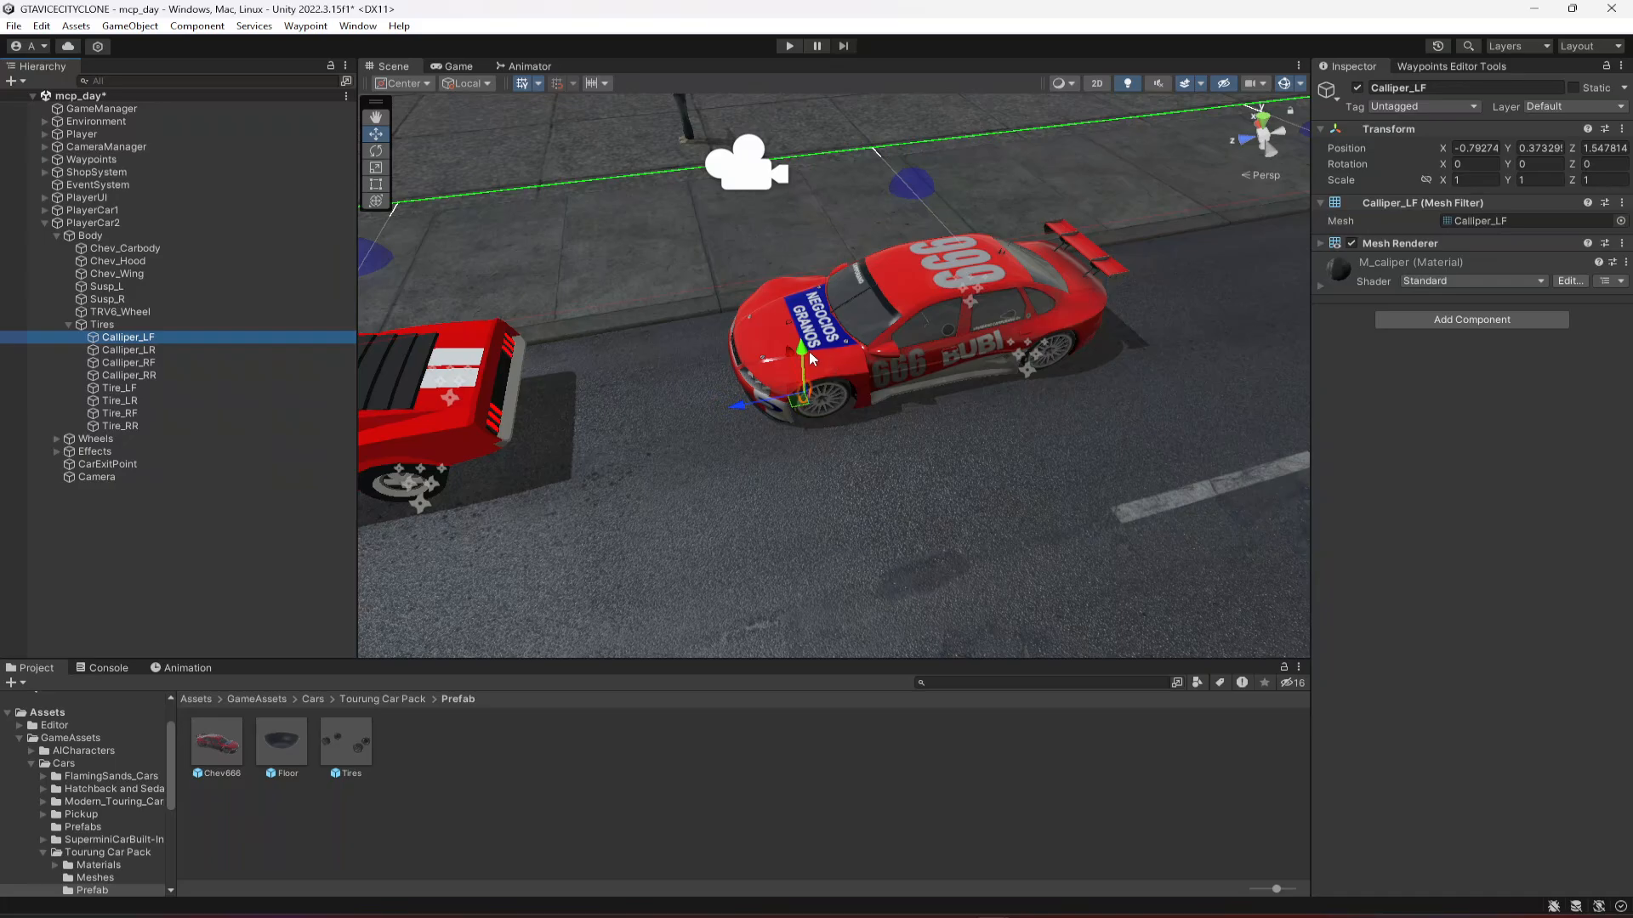
left_click_drag(808, 352, 797, 279)
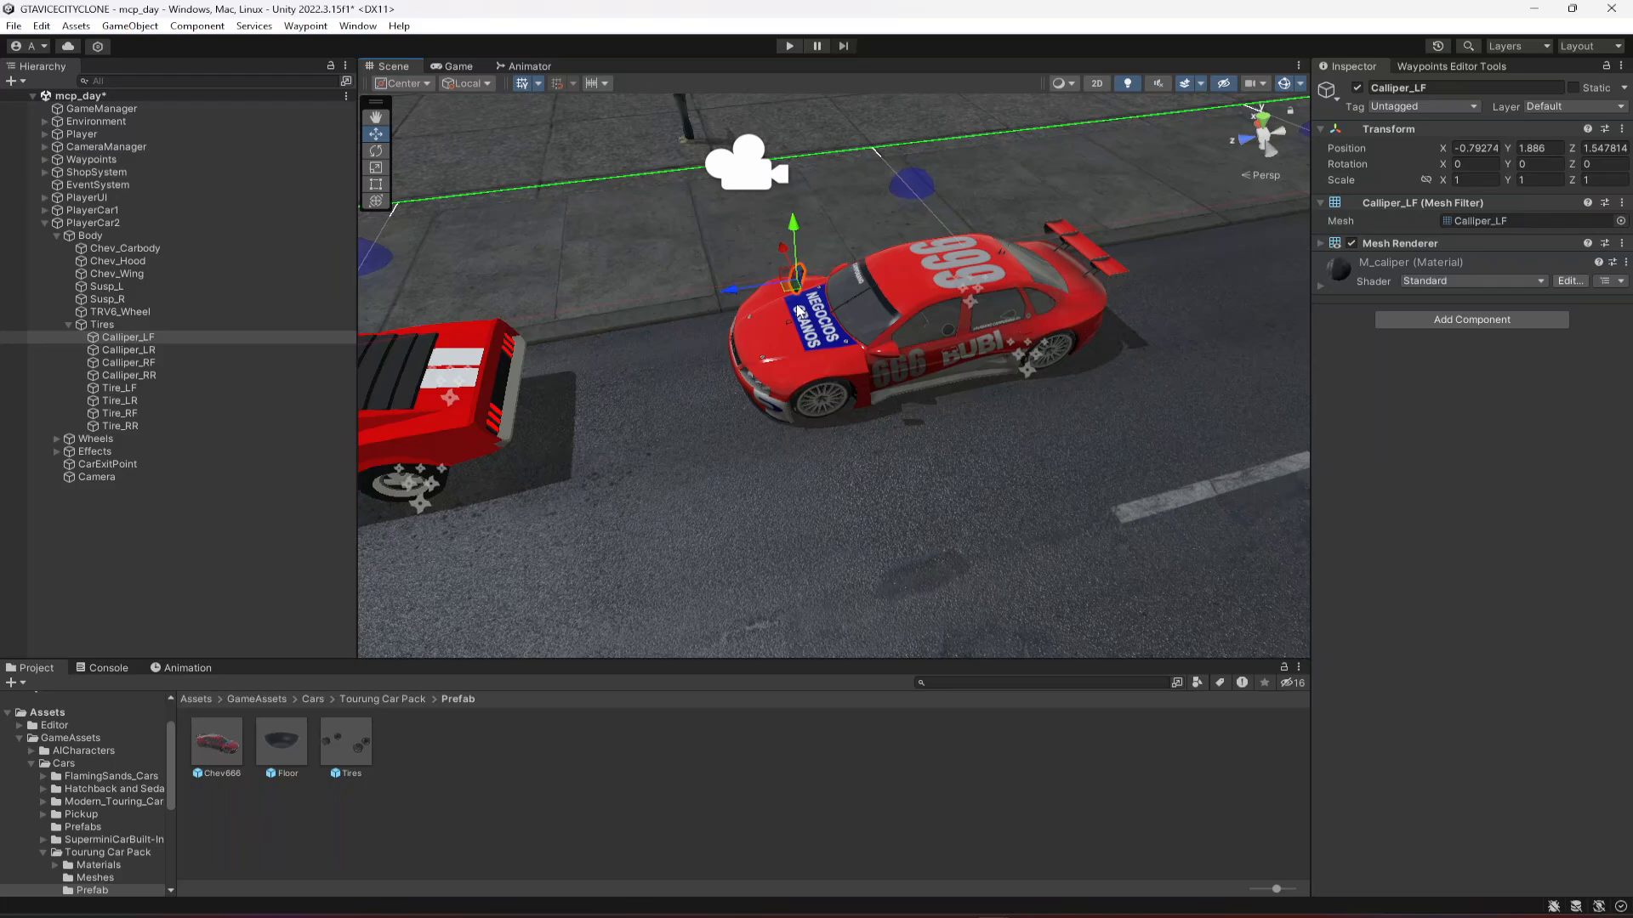
key("ctrl+z")
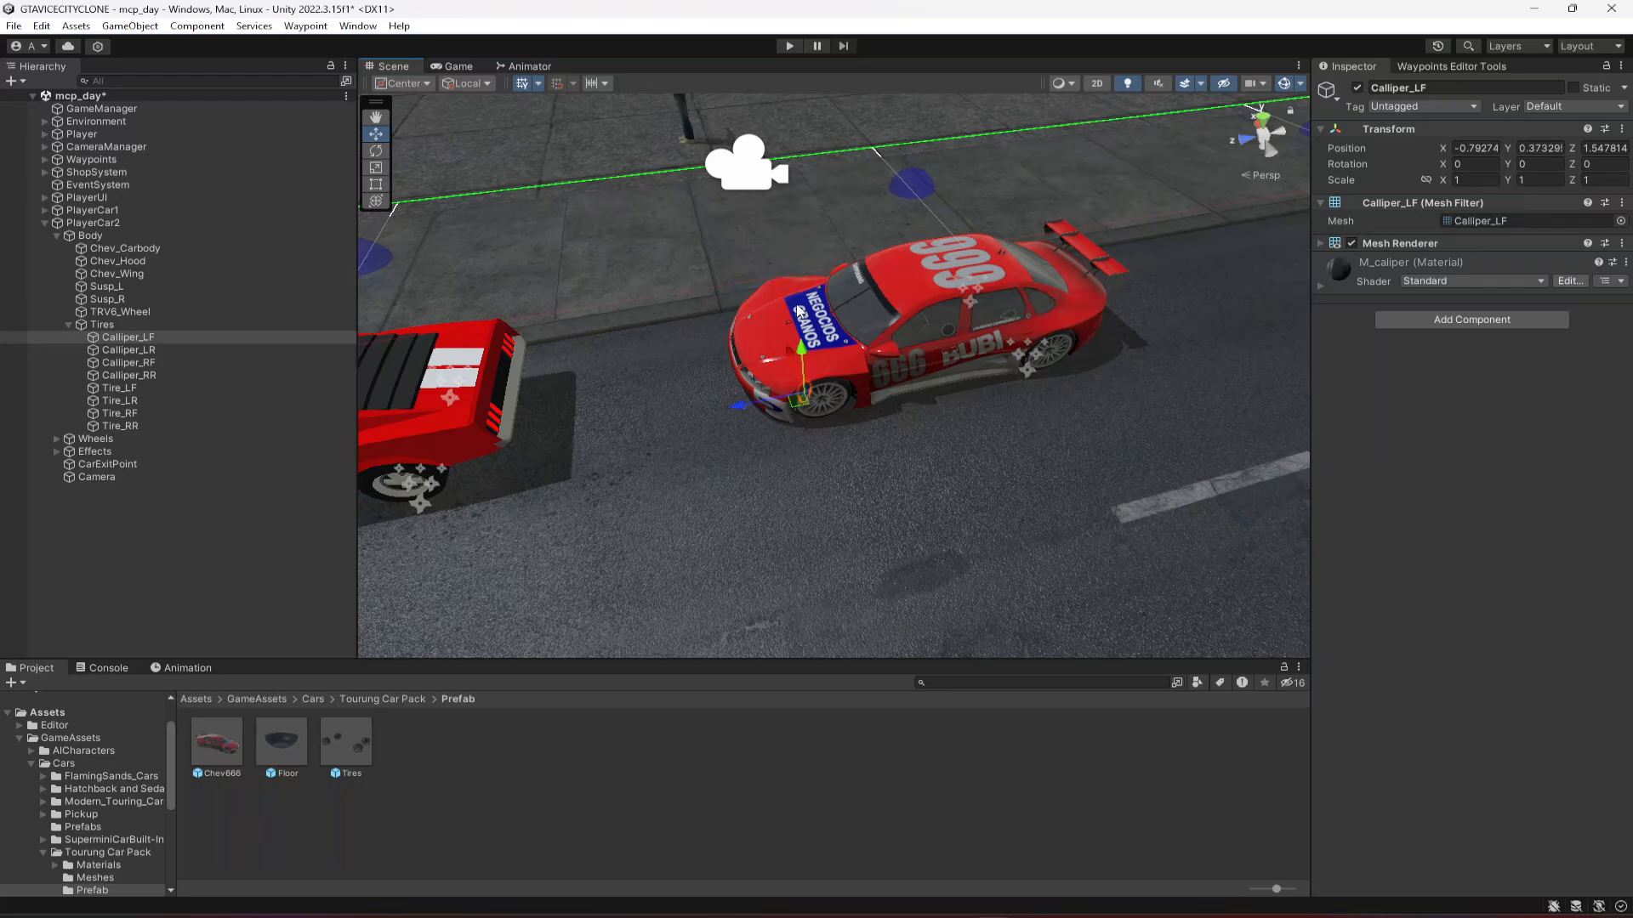
- Make each calliper (LF, LR, RF, RR) a child of its matching tire in the Tires group
left_click(136, 339)
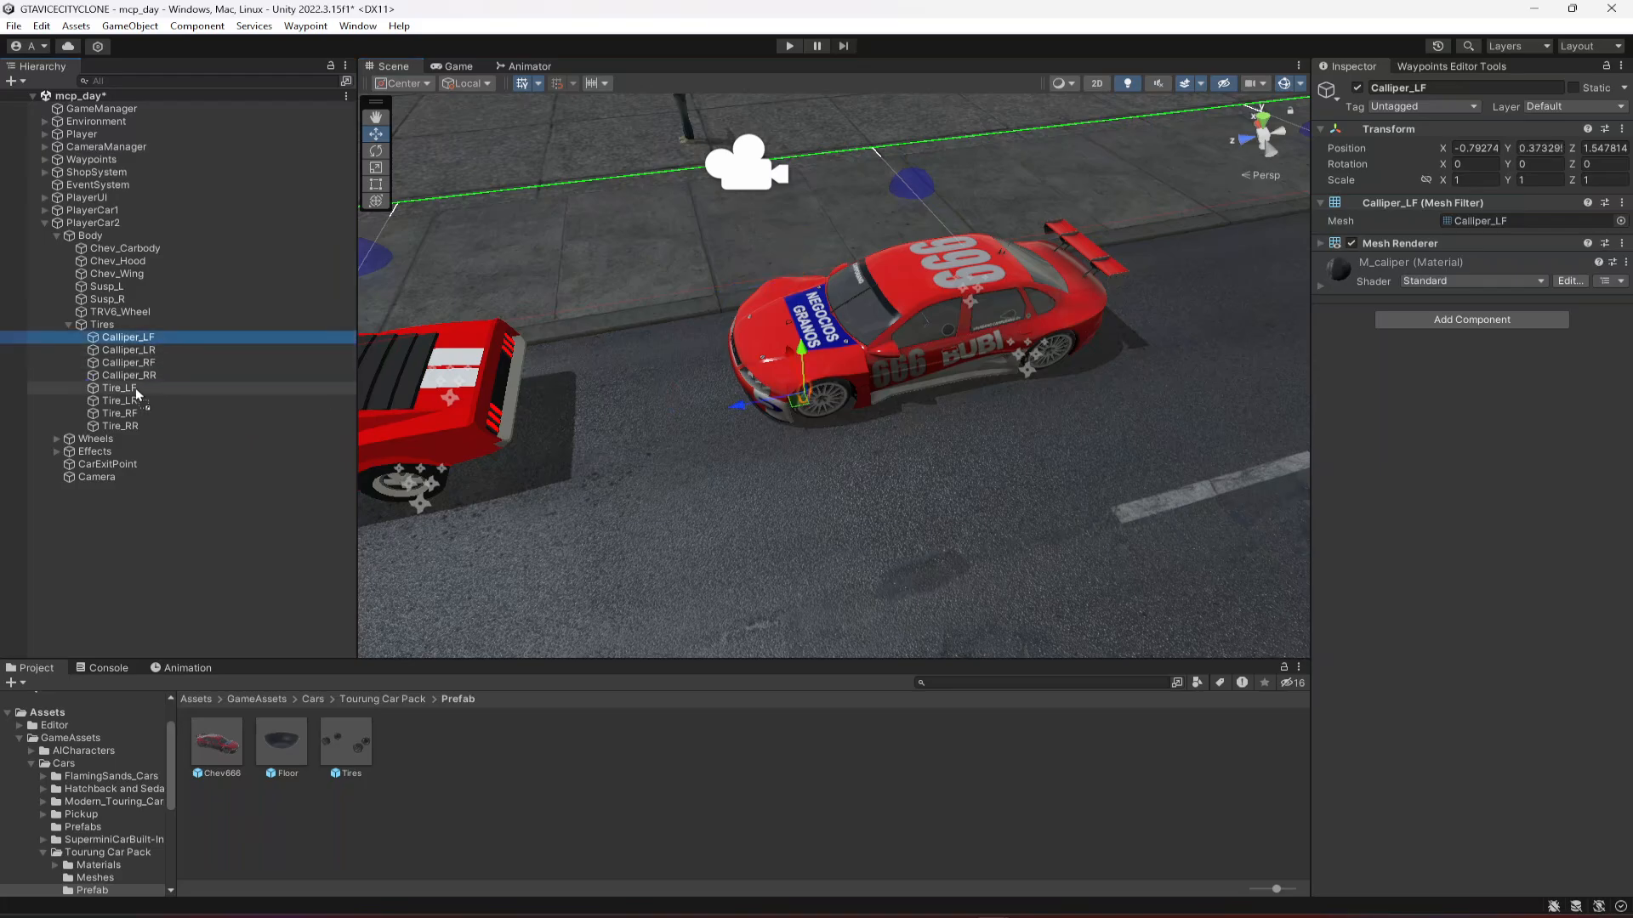
mouse_move(136, 388)
left_mouse_down()
mouse_move(172, 370)
mouse_move(152, 401)
left_mouse_up()
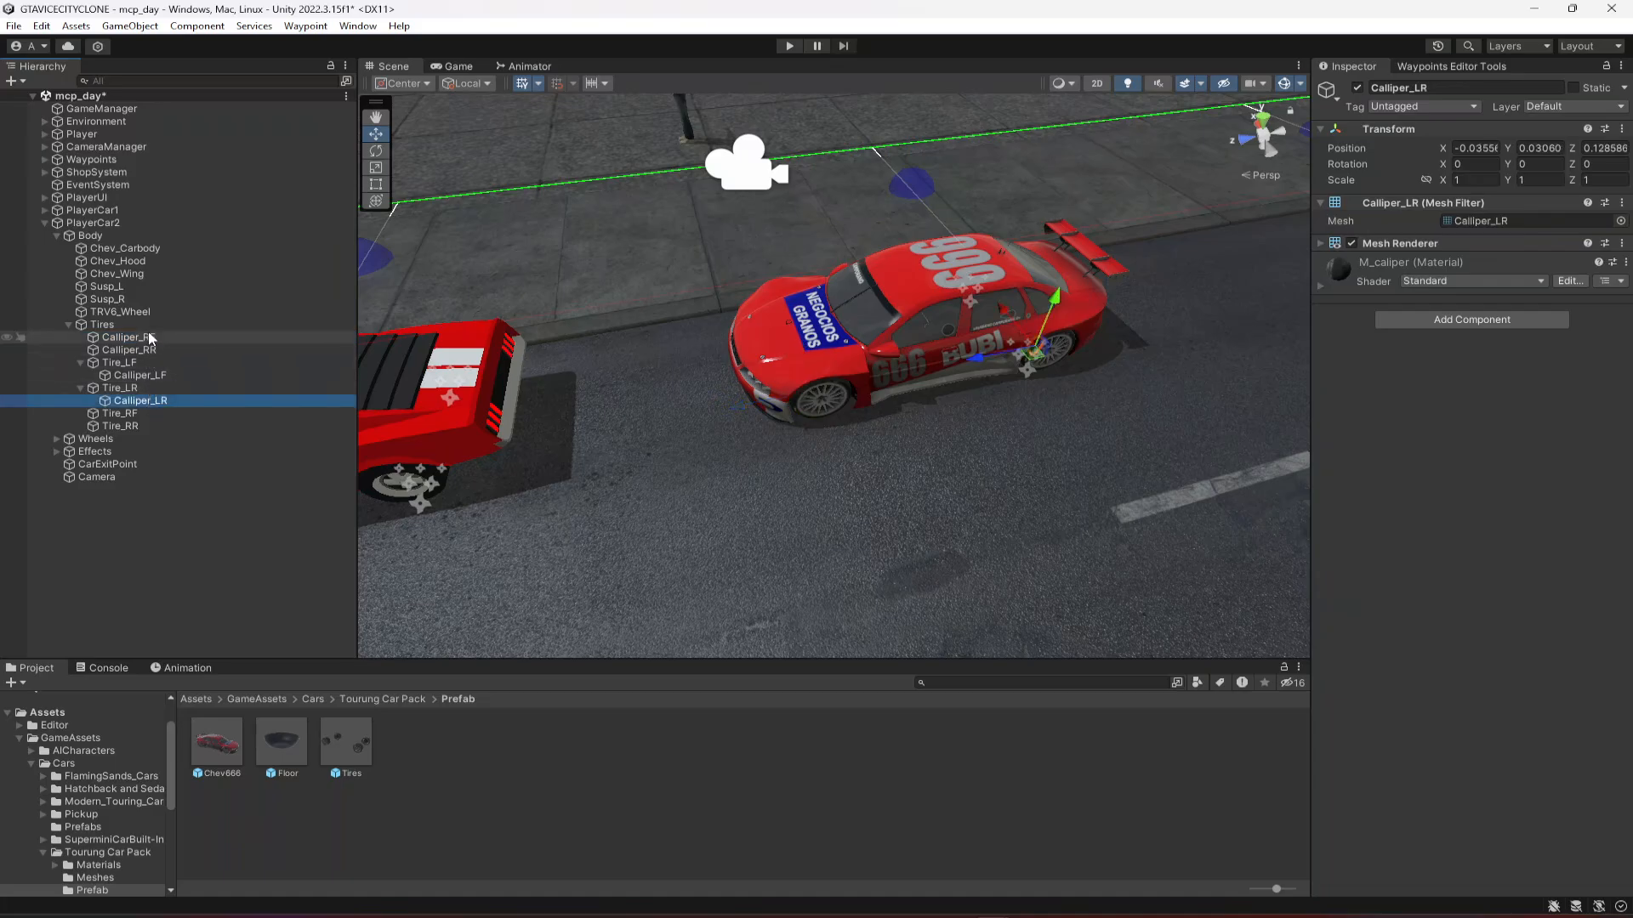
left_click_drag(148, 339, 157, 415)
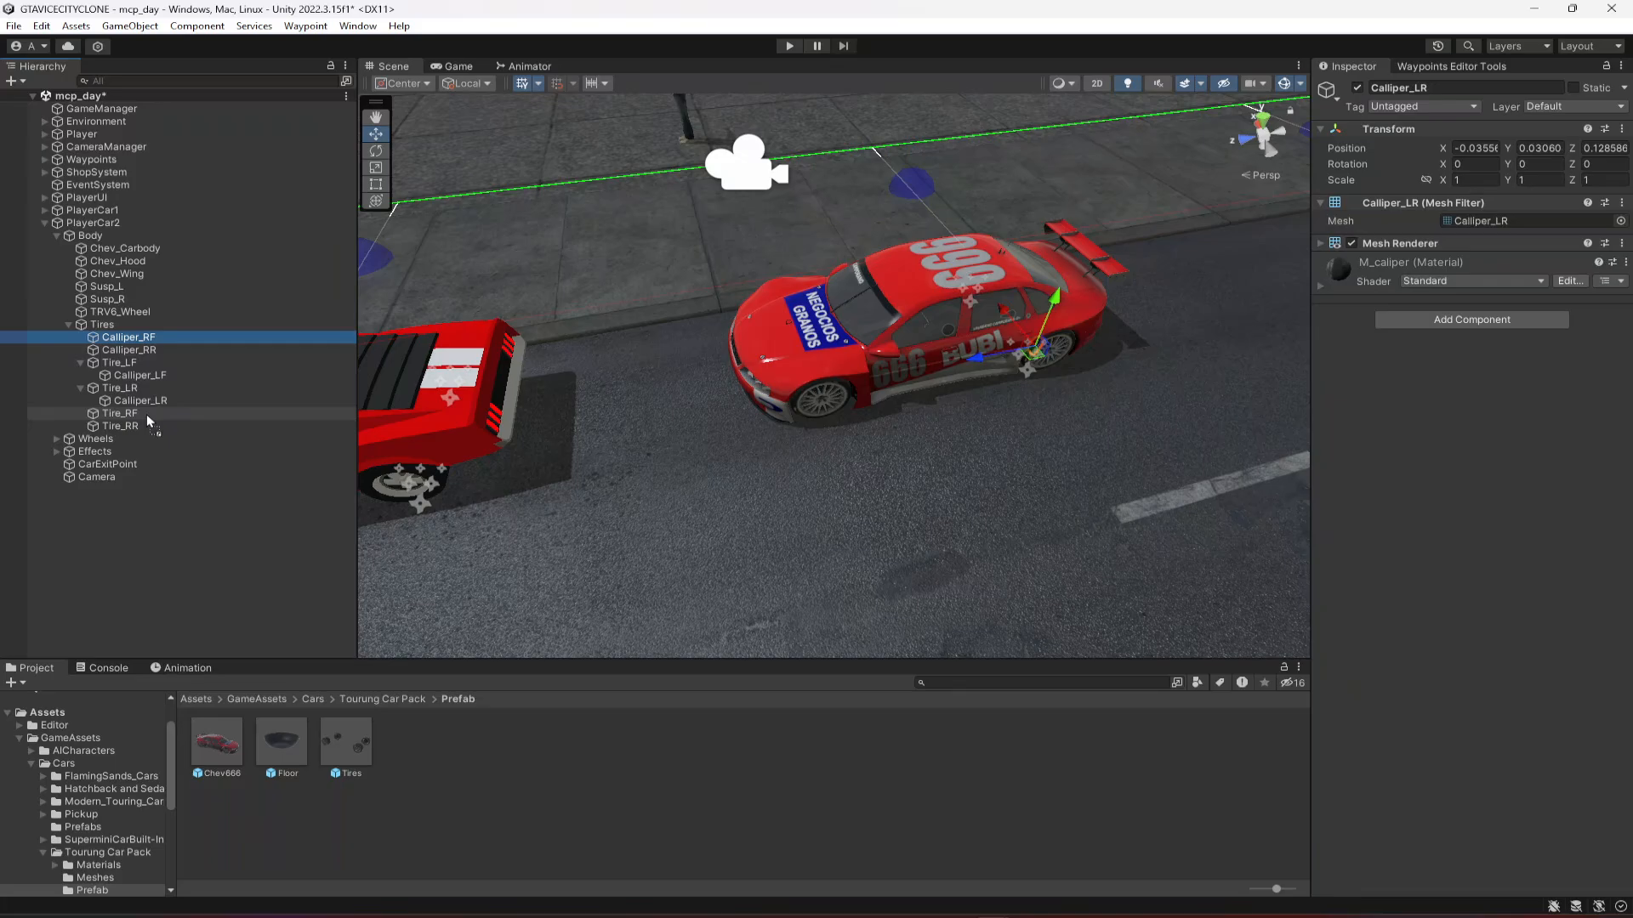
left_click_drag(146, 415, 146, 415)
left_click_drag(152, 337, 155, 428)
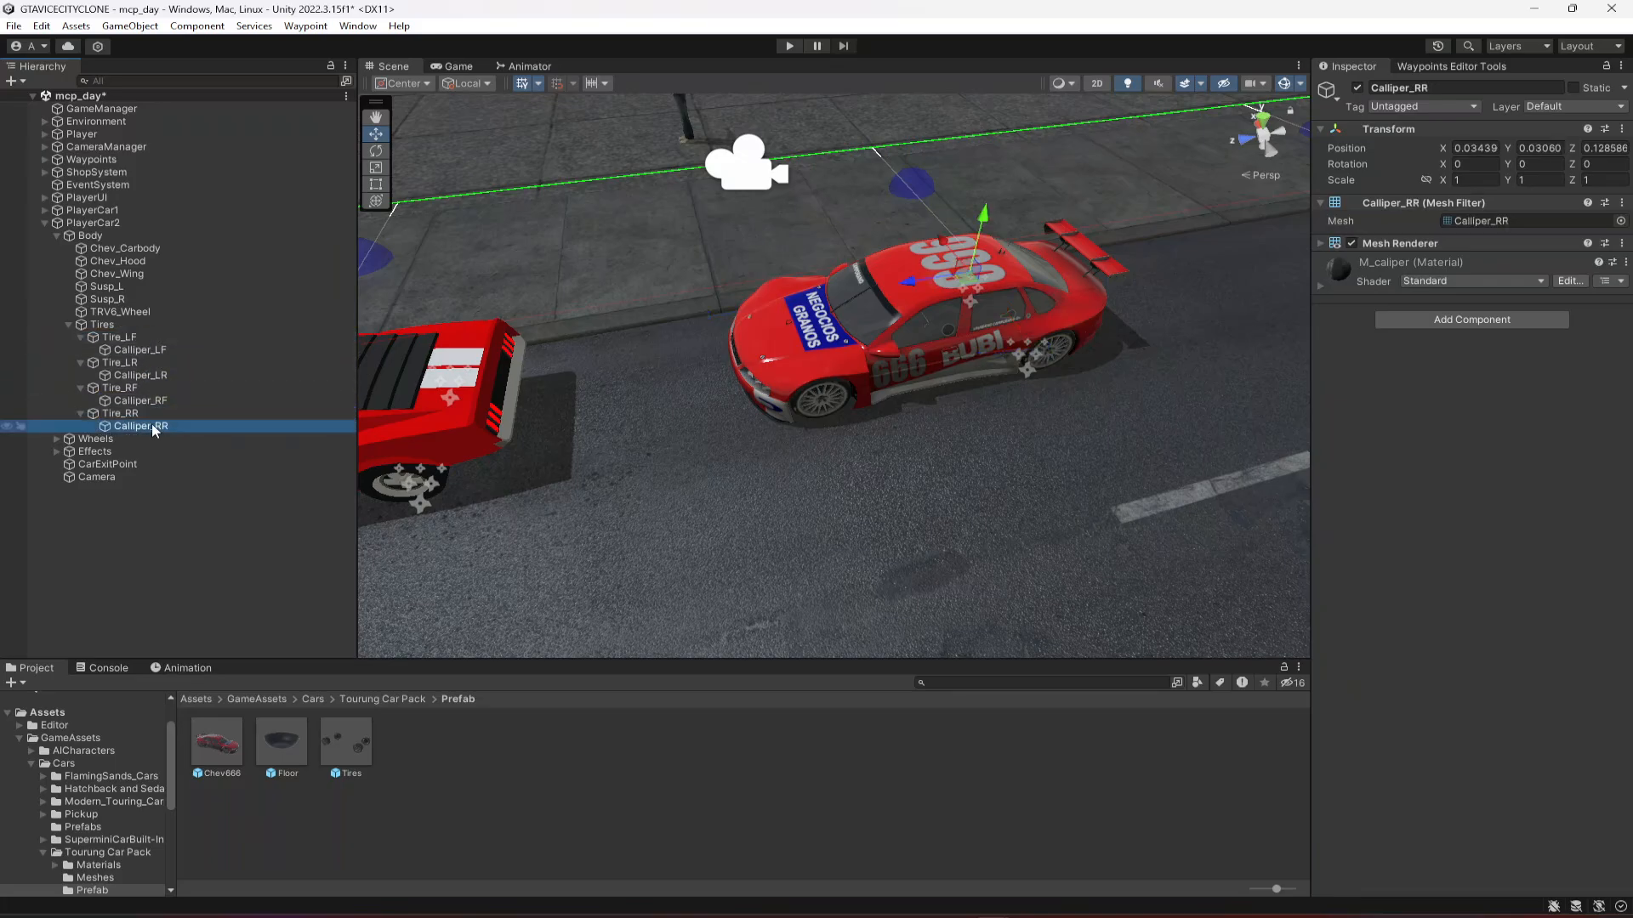
left_click(82, 413)
left_click(82, 388)
left_click(82, 362)
left_click(82, 338)
- Move Tire_LF, Tire_LR, Tire_RF and Tire_RR from Body's Tires group into the Meshes group under Wheels
left_click(119, 337)
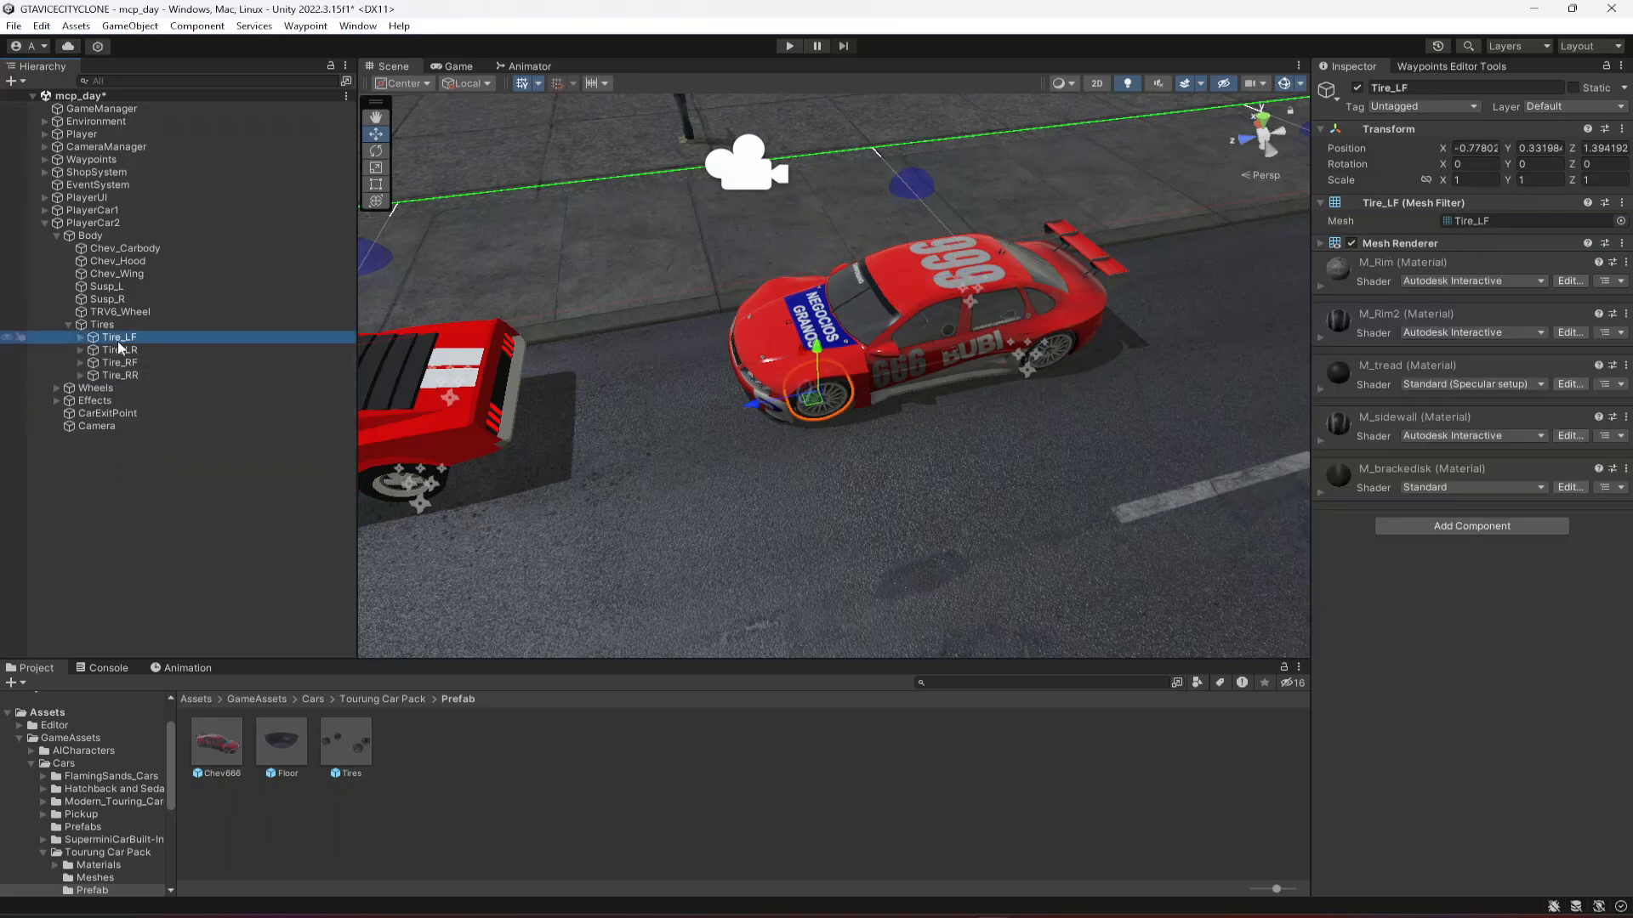
left_click(125, 375, "shift")
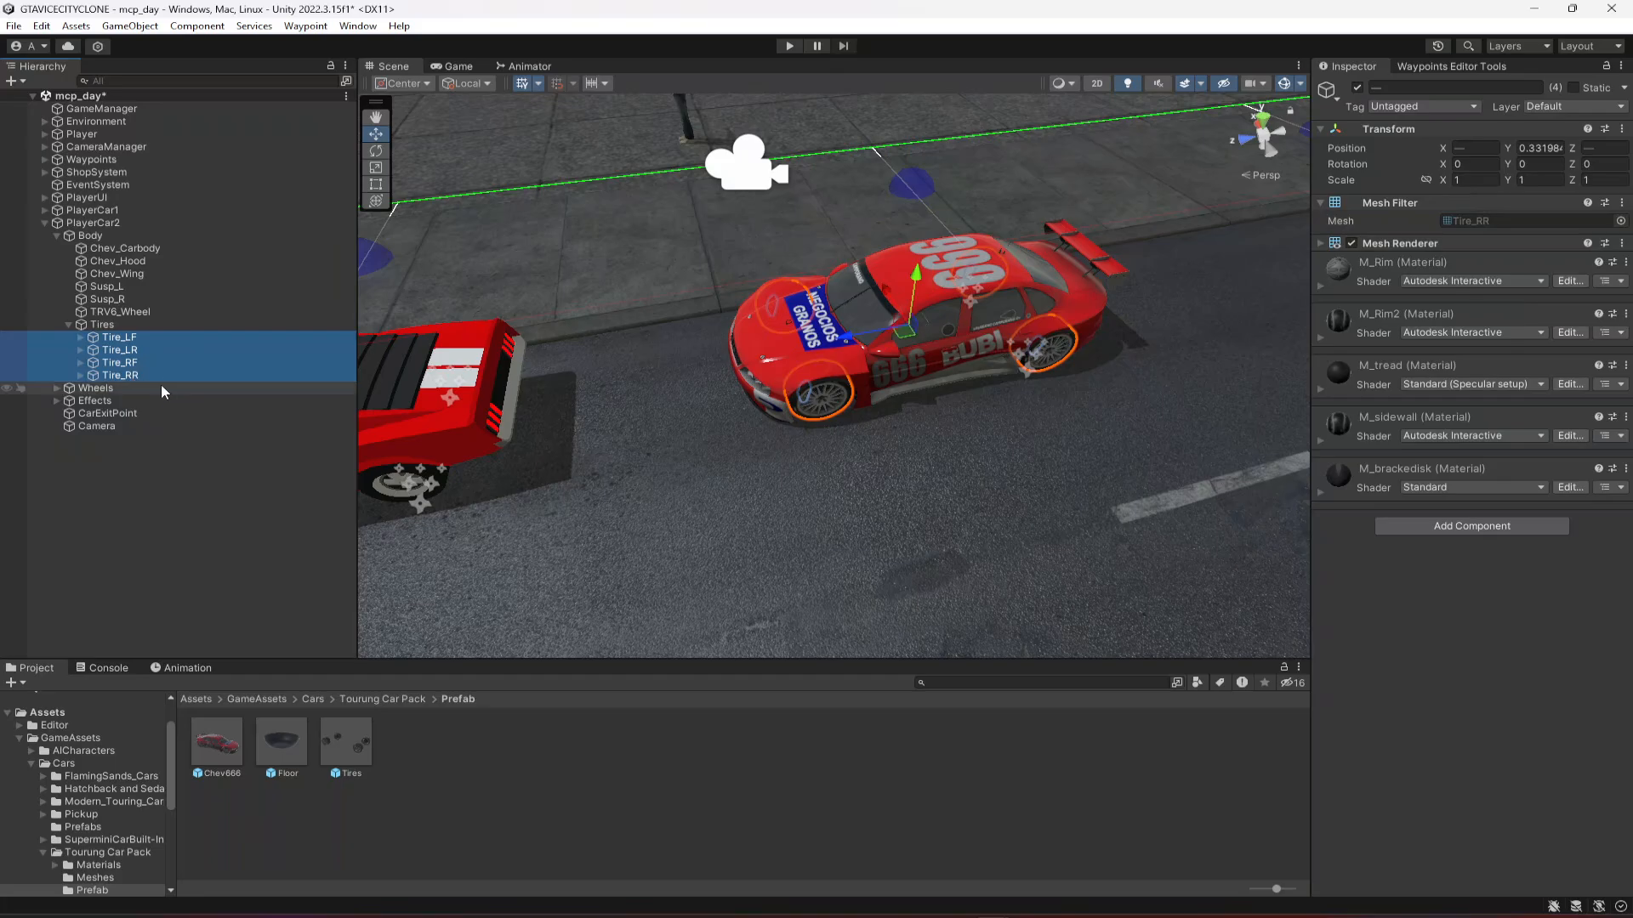
left_click(56, 388)
left_click(109, 400)
left_click(128, 338)
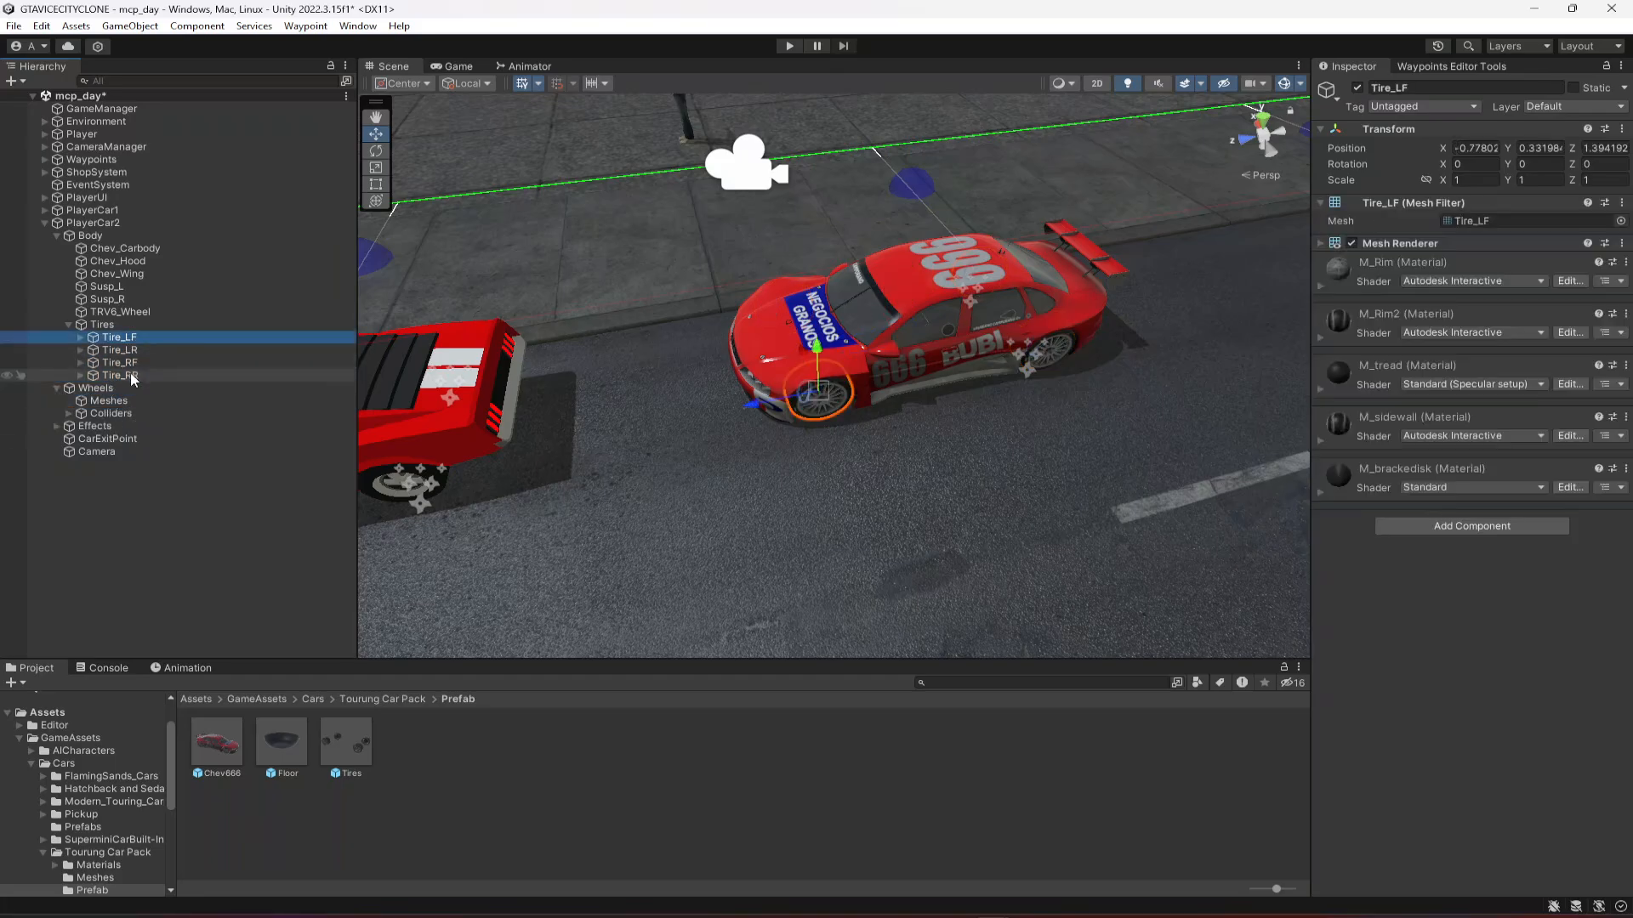
left_click(131, 375, "shift")
left_click_drag(123, 340, 113, 405)
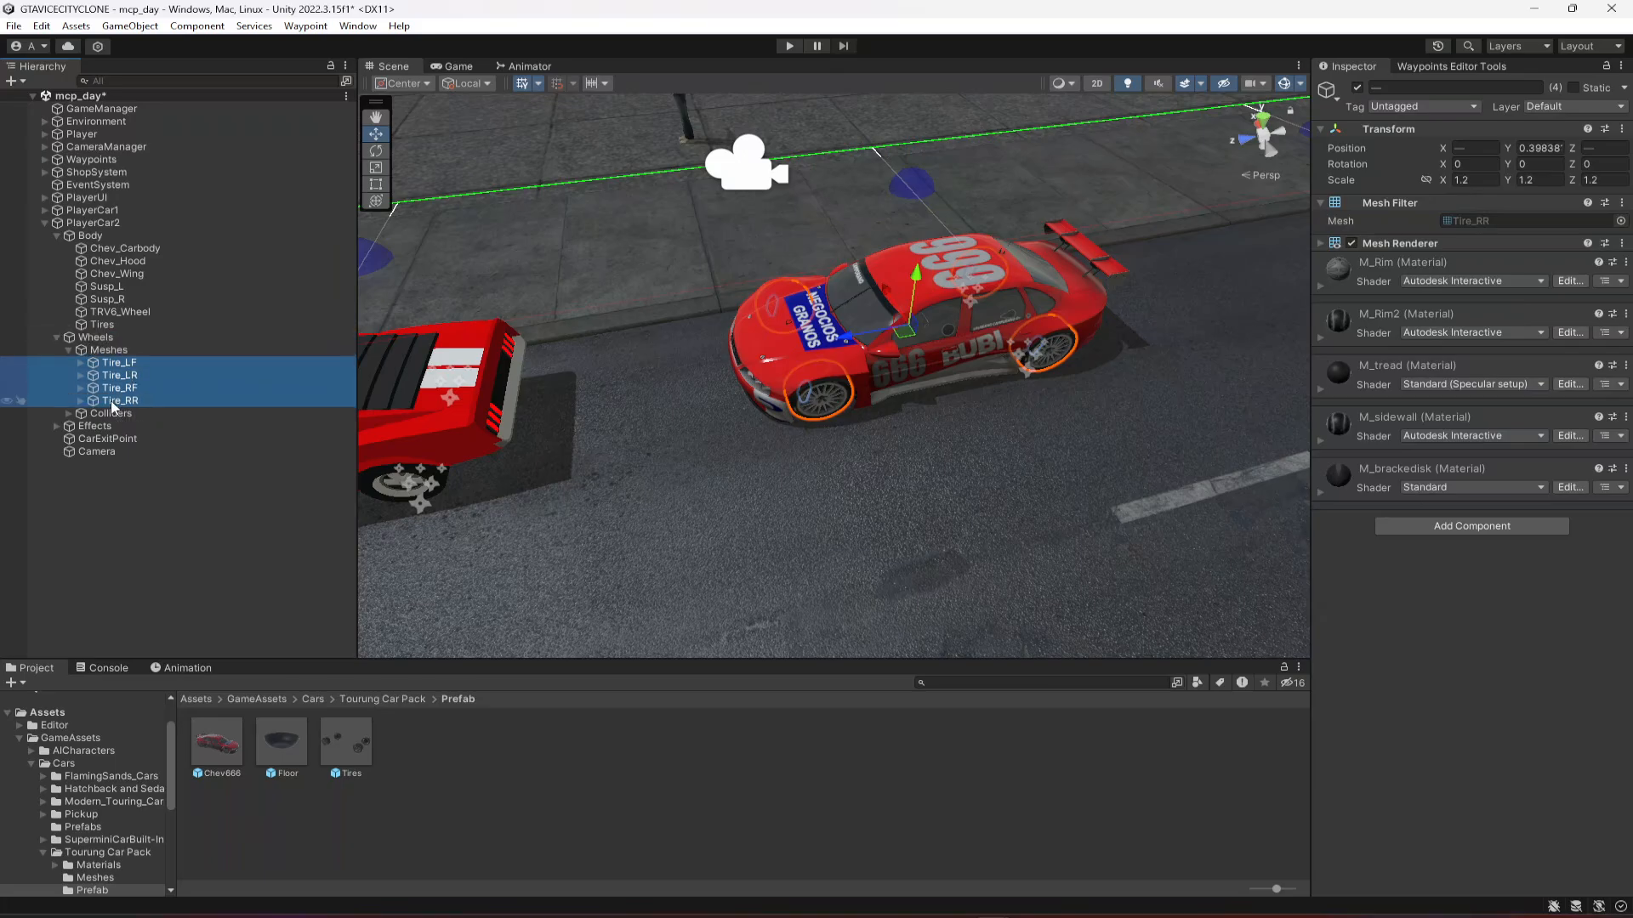
- Delete the emptied Tires object from Body and save the scene
left_click(103, 325)
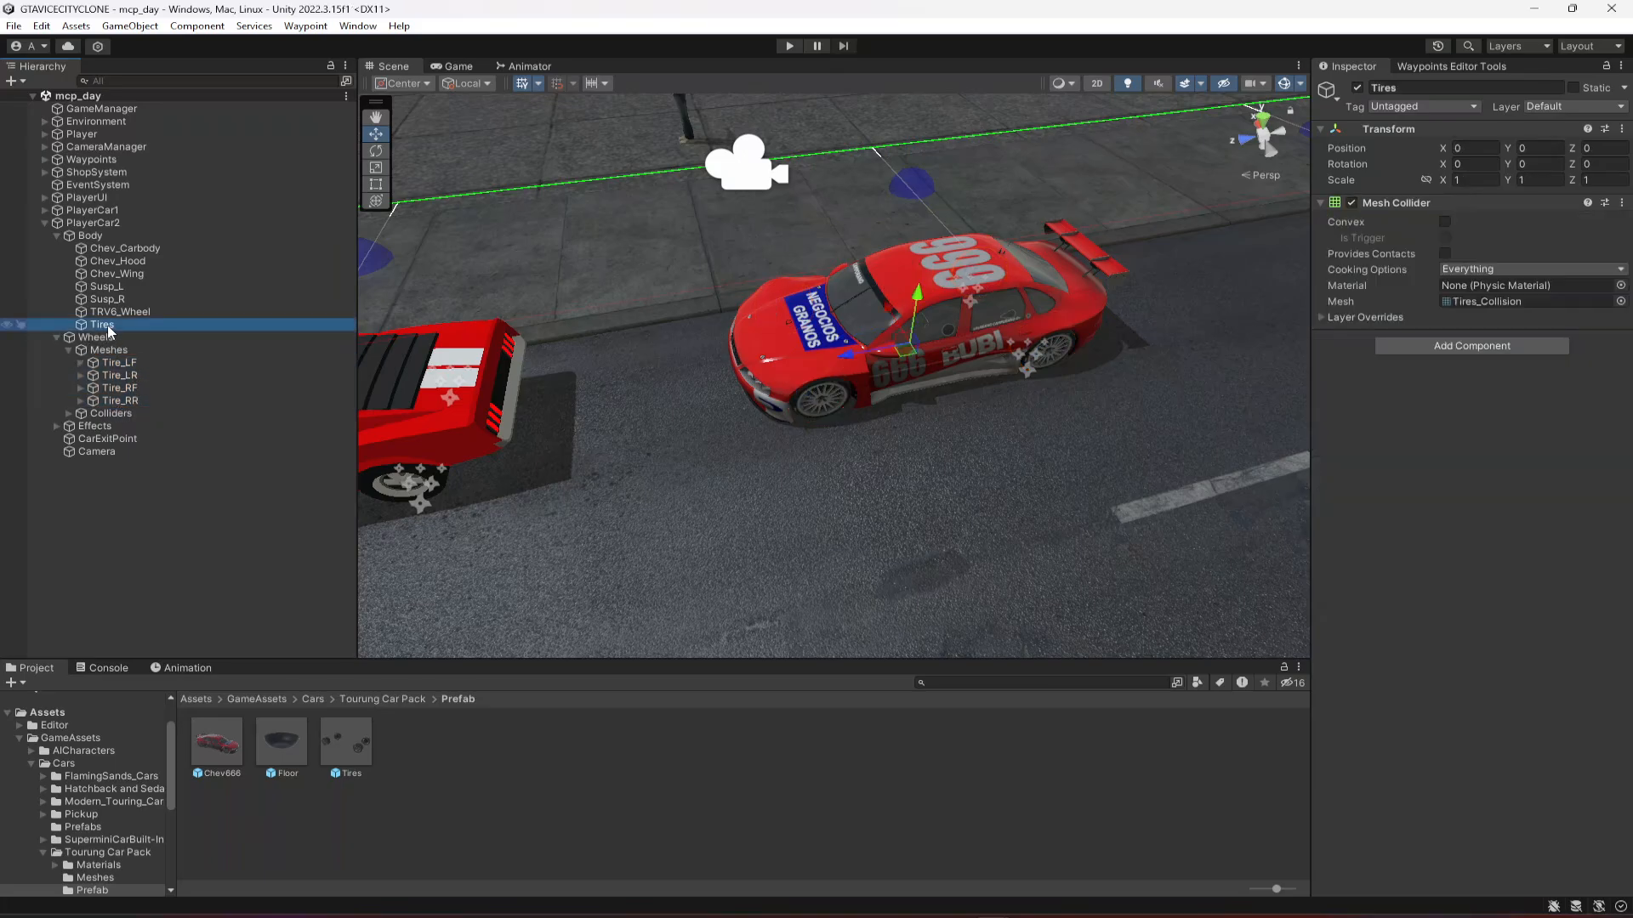
key("Delete")
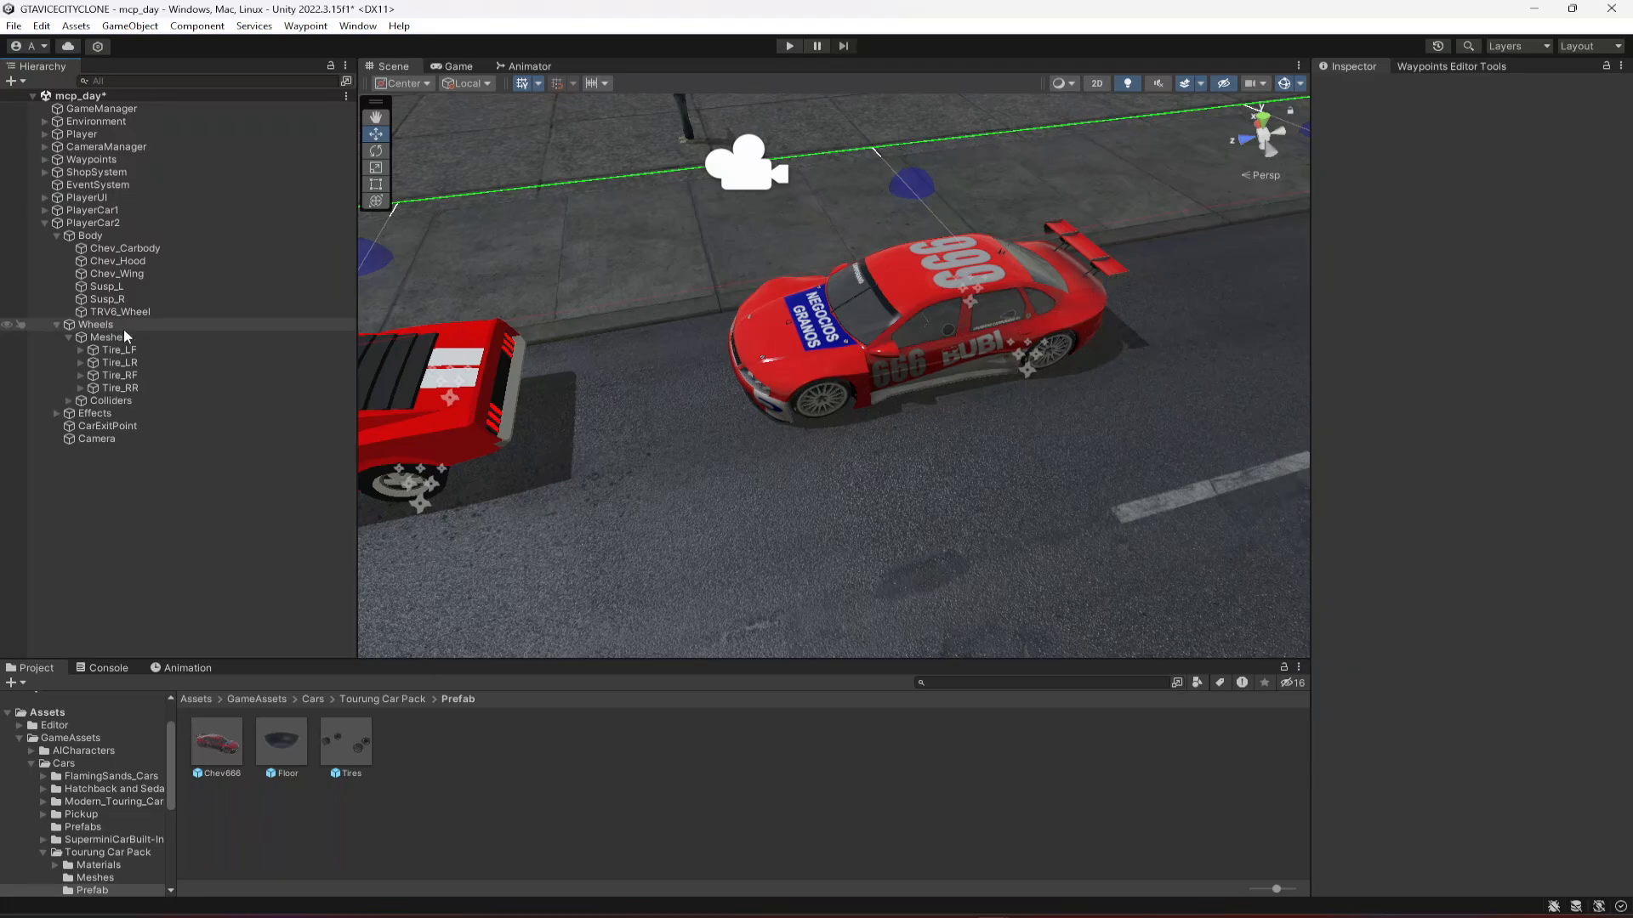
left_click(69, 338)
key("ctrl+s")
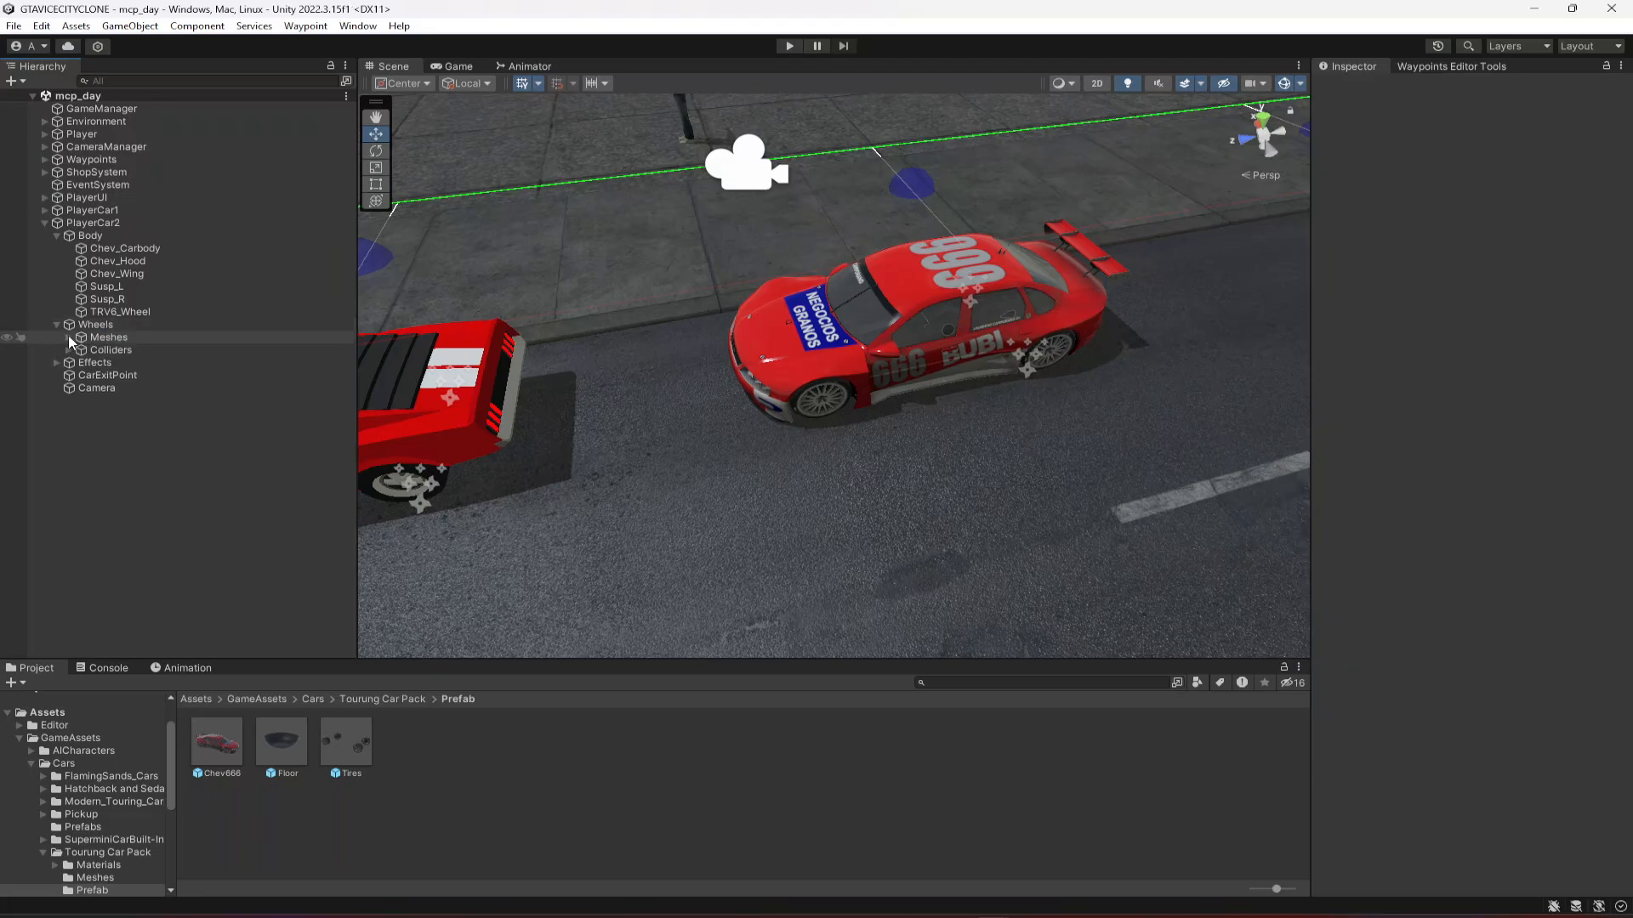
- Examine the FrontLeftWheel collider of PlayerCar2 in the scene, viewing the car from behind
left_click(69, 338)
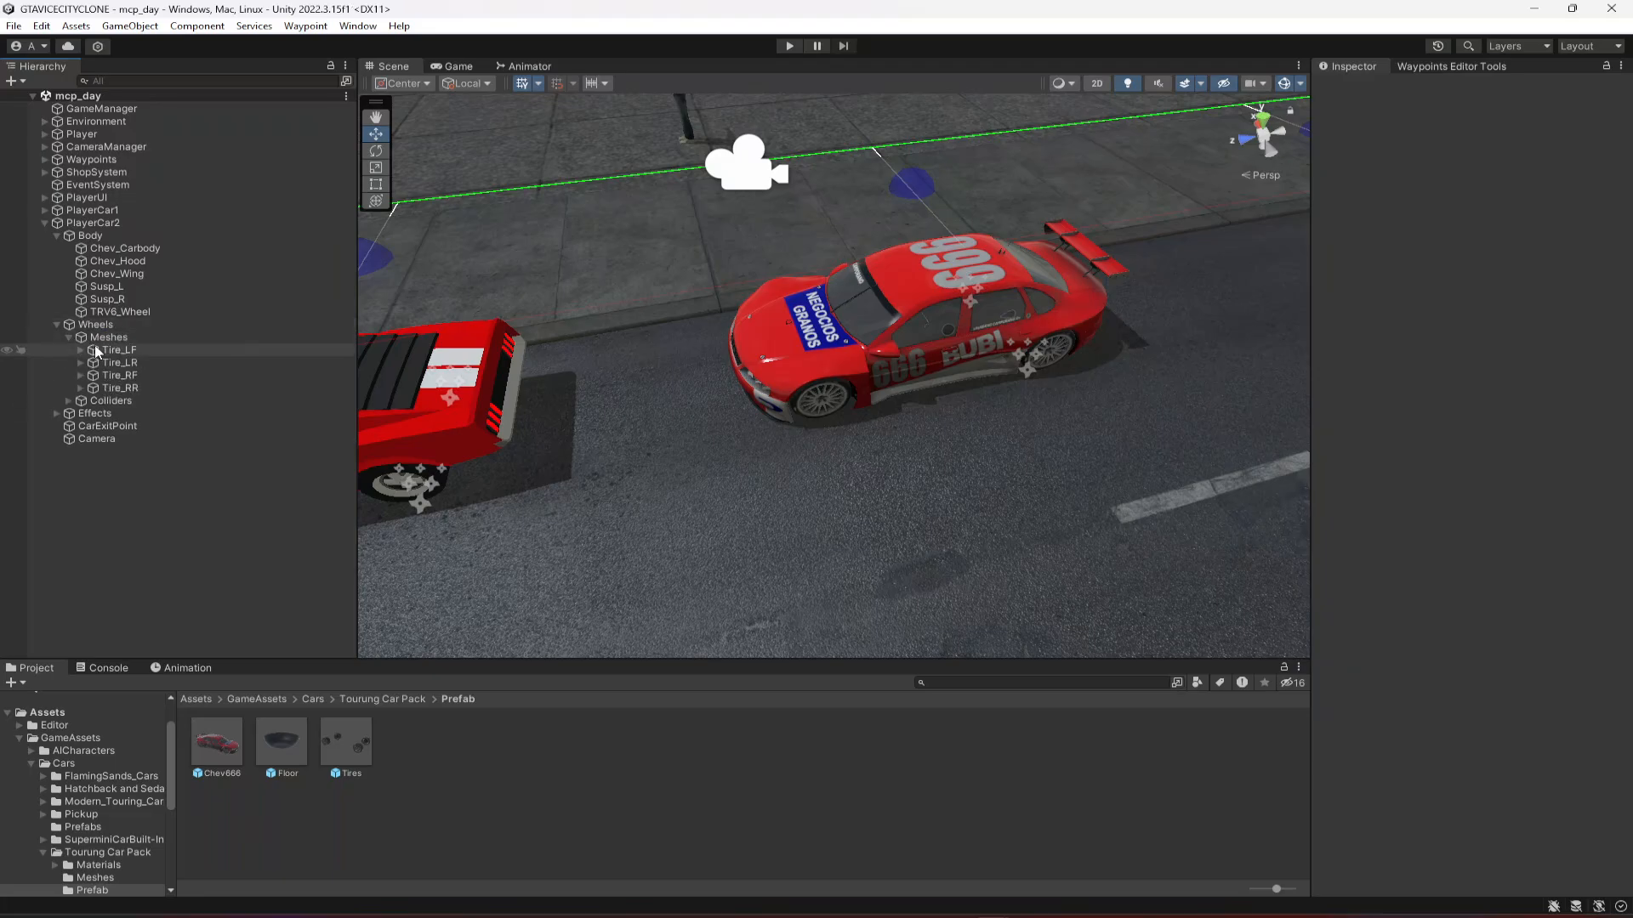
left_click(69, 401)
left_click(125, 415)
right_click_drag(769, 297, 803, 349)
scroll(803, 348, "up", 3)
middle_click_drag(803, 349, 798, 431)
scroll(794, 432, "up", 3)
right_click_drag(794, 433, 857, 436)
key("f")
scroll(1035, 408, "up", 4)
key("s")
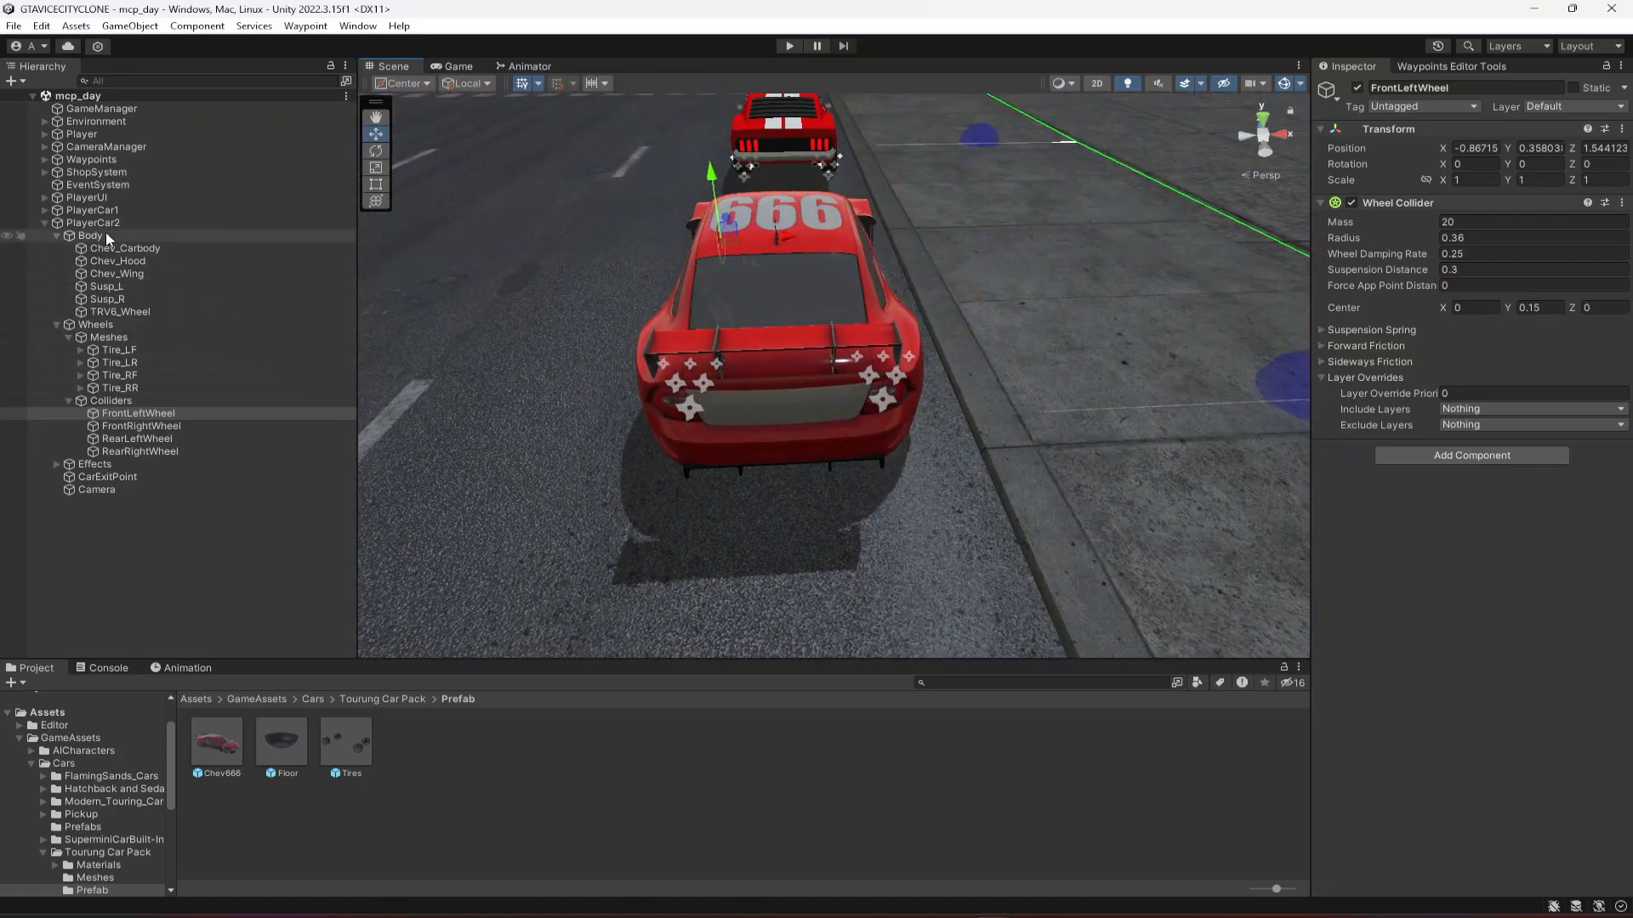
- Add a convex Mesh Collider to all six parts inside PlayerCar2's Body, from Chev_Carbody to TRV6_Wheel, and save the scene
left_click(105, 235)
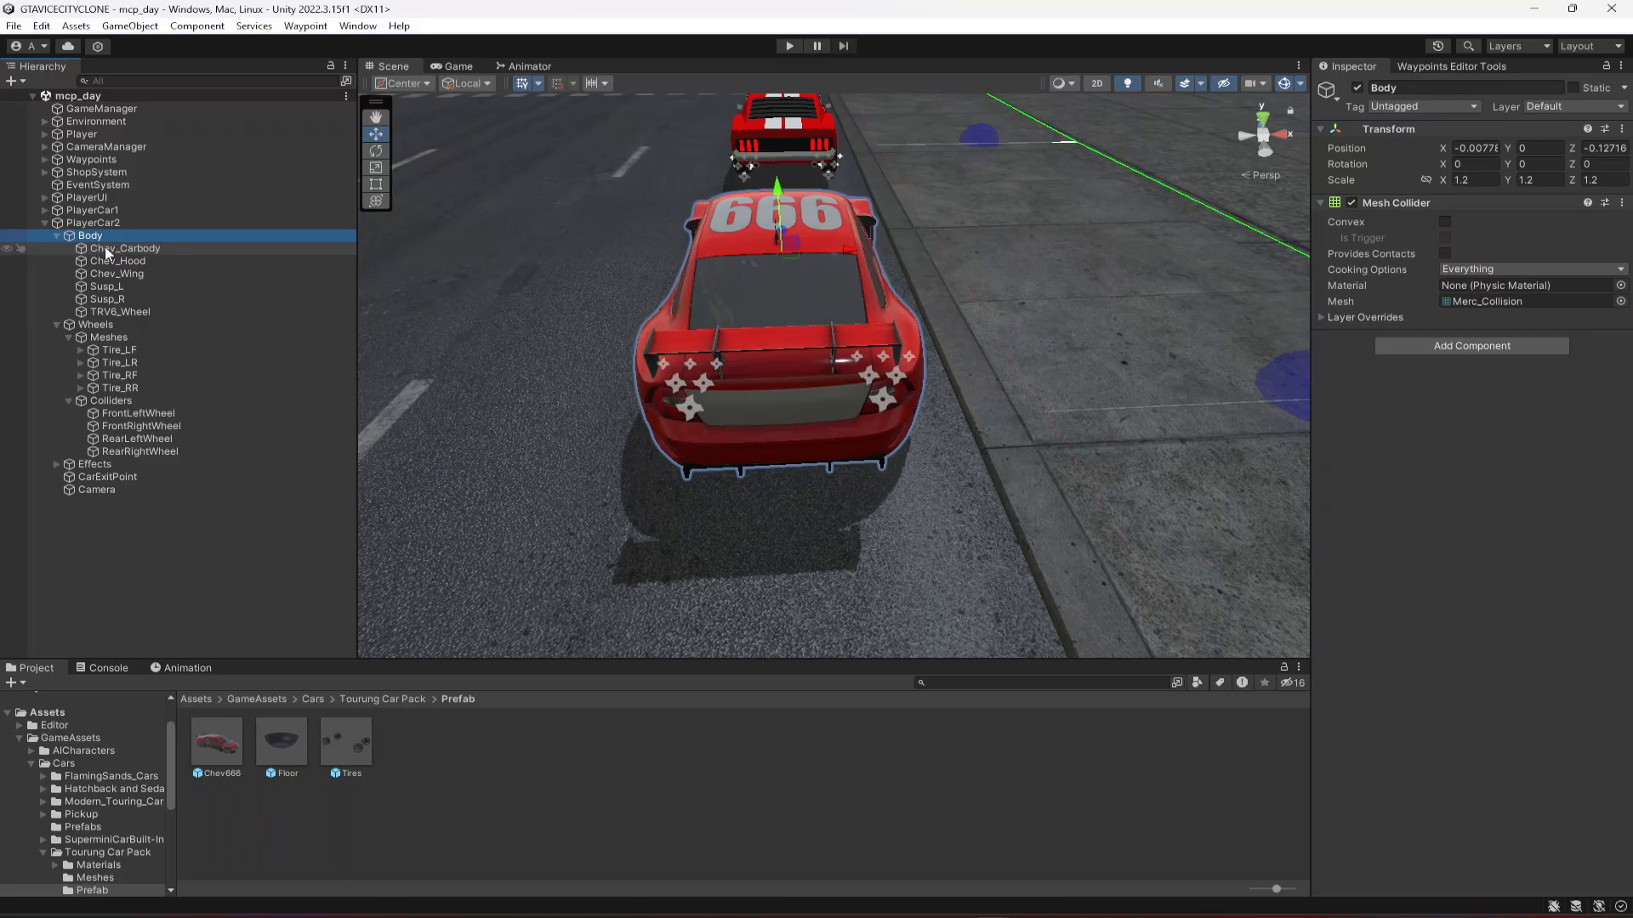
left_click(104, 247)
left_click(114, 311, "shift")
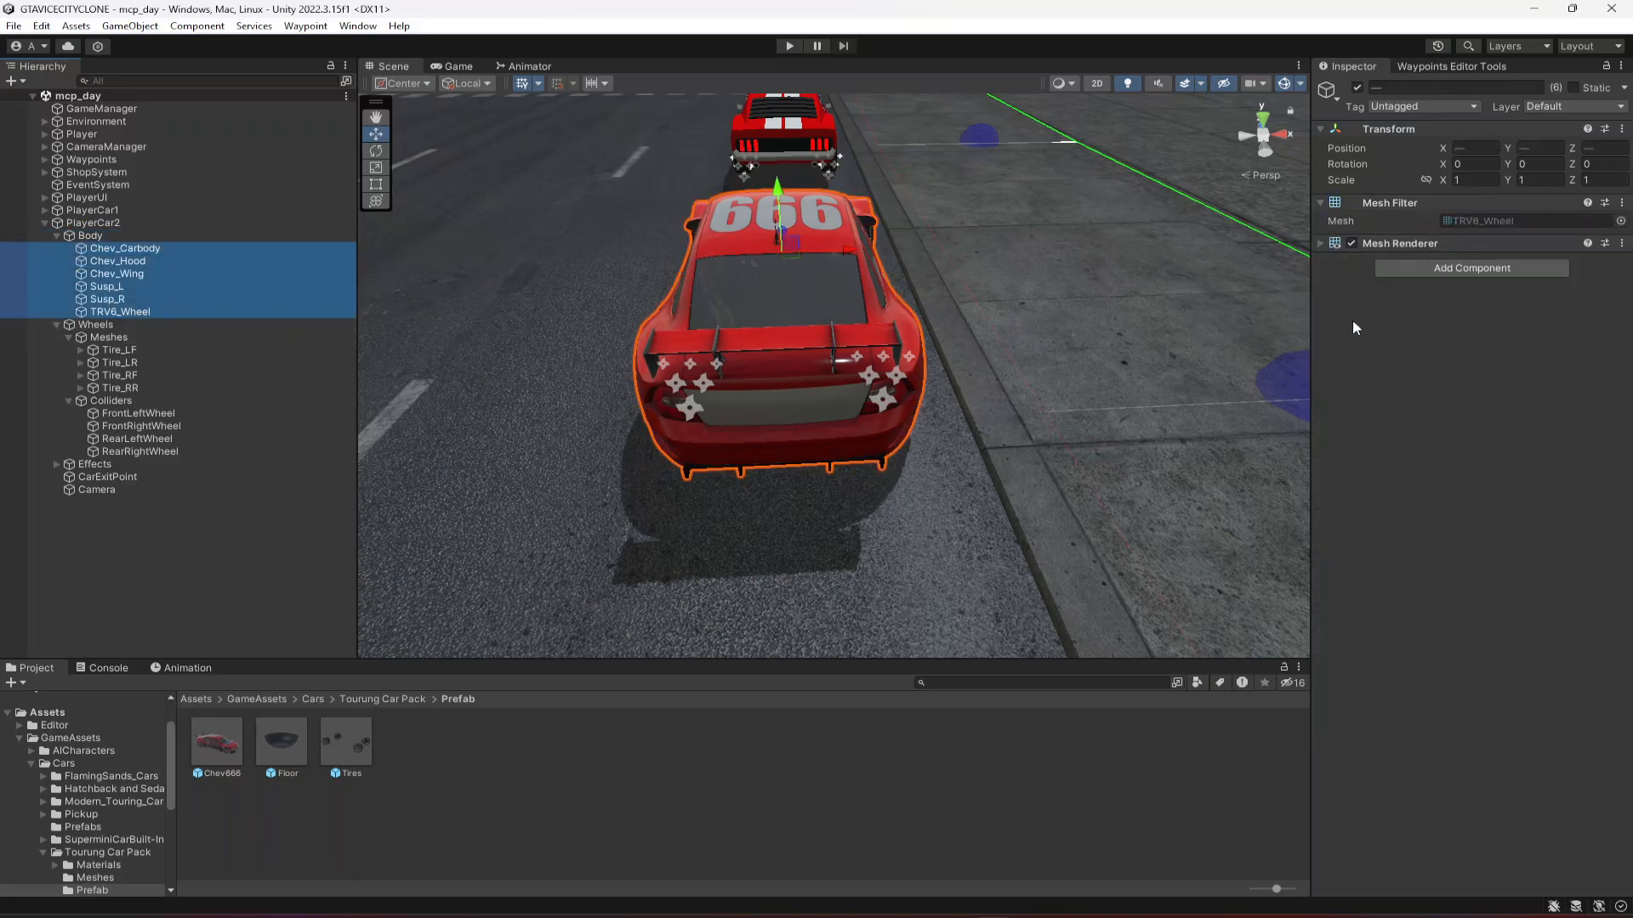
left_click(1460, 268)
type("mes")
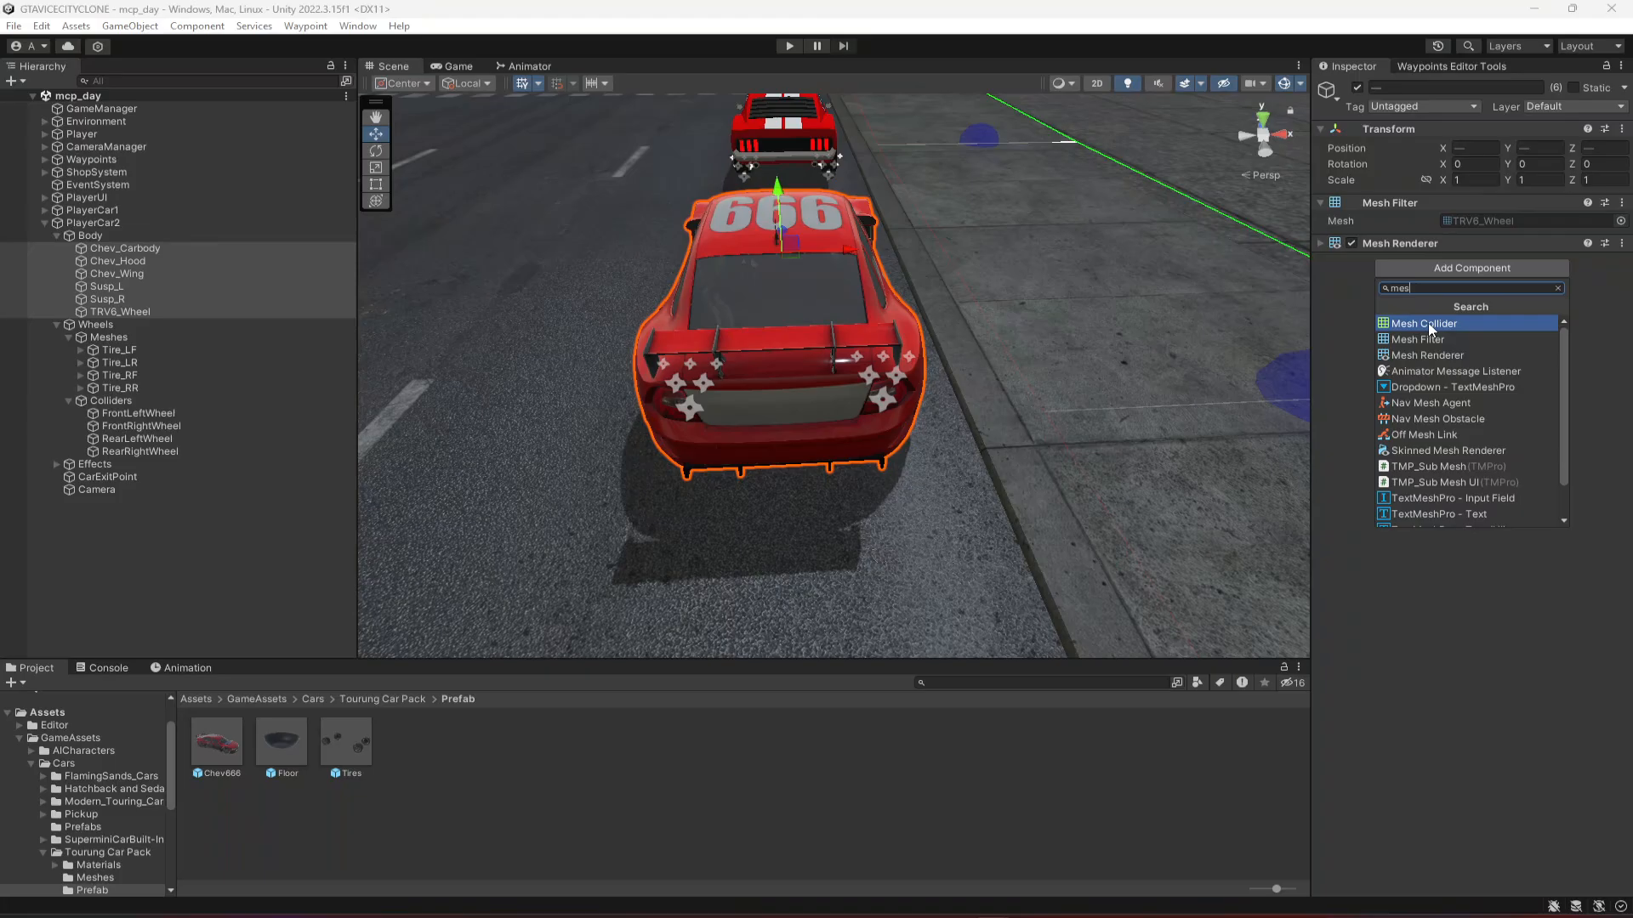
left_click(1431, 324)
left_click(1444, 280)
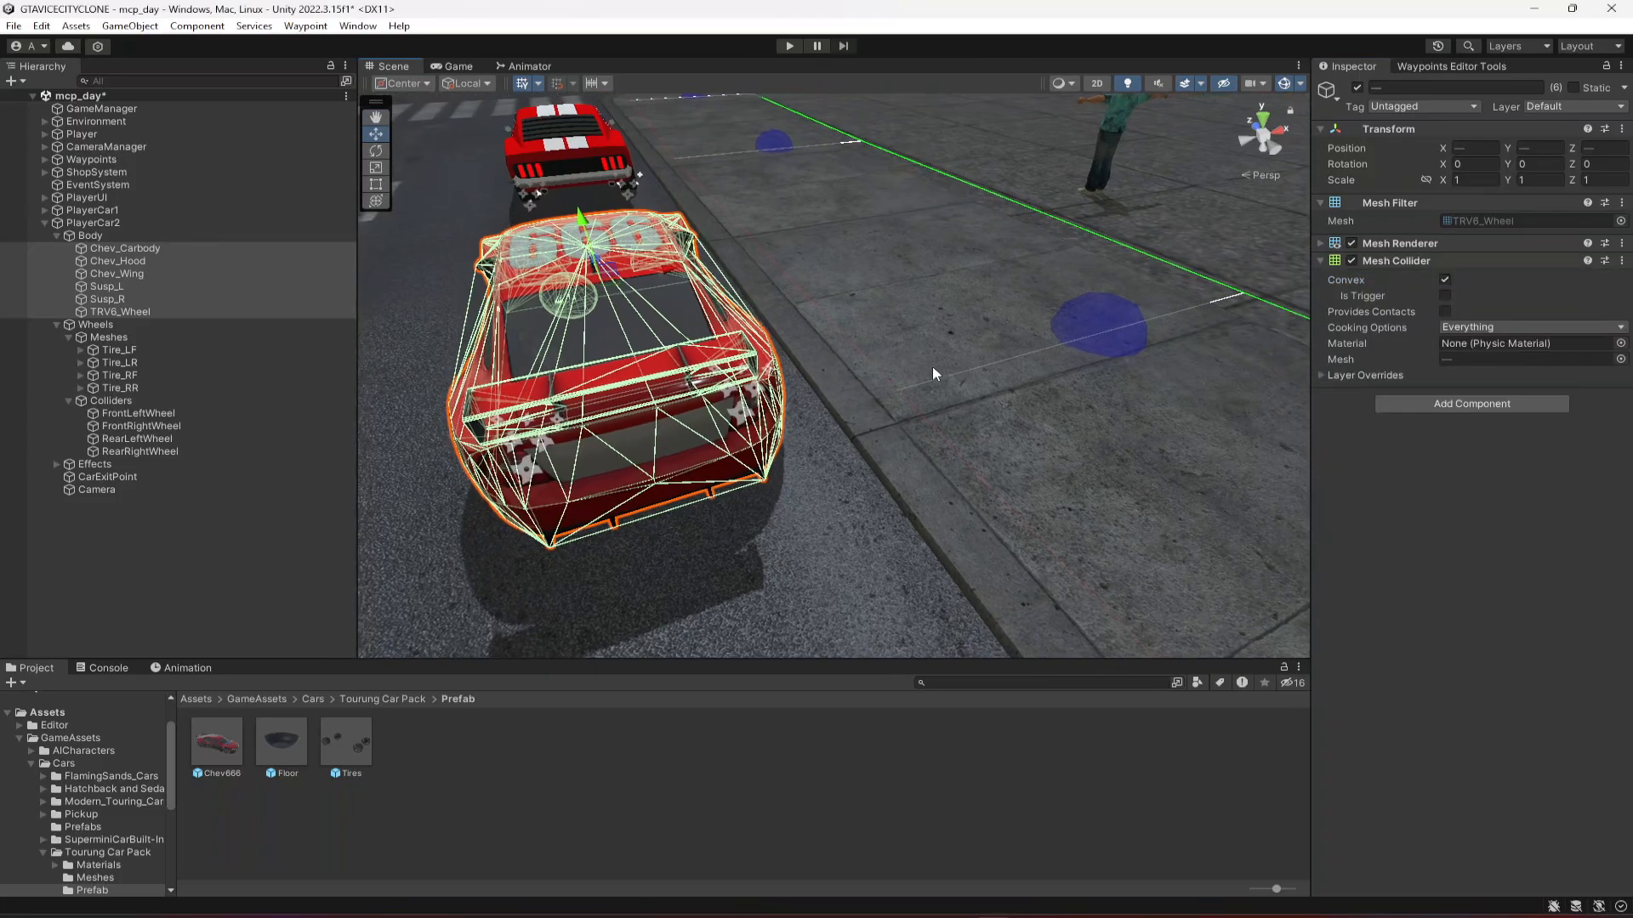
key("a")
right_click_drag(933, 374, 772, 359)
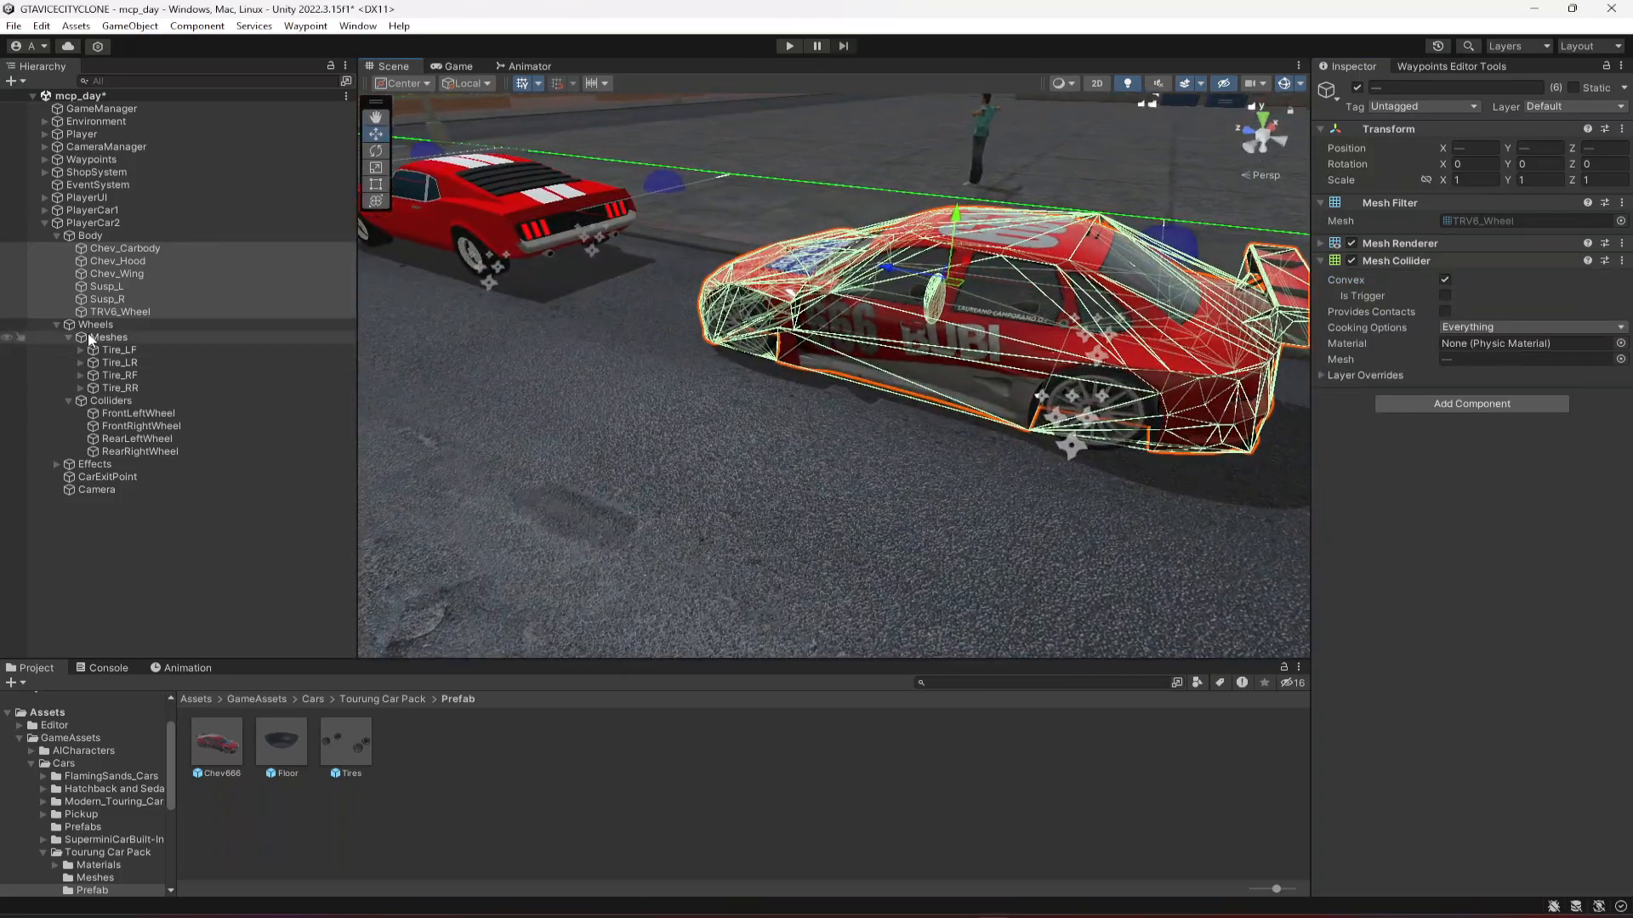
left_click(56, 236)
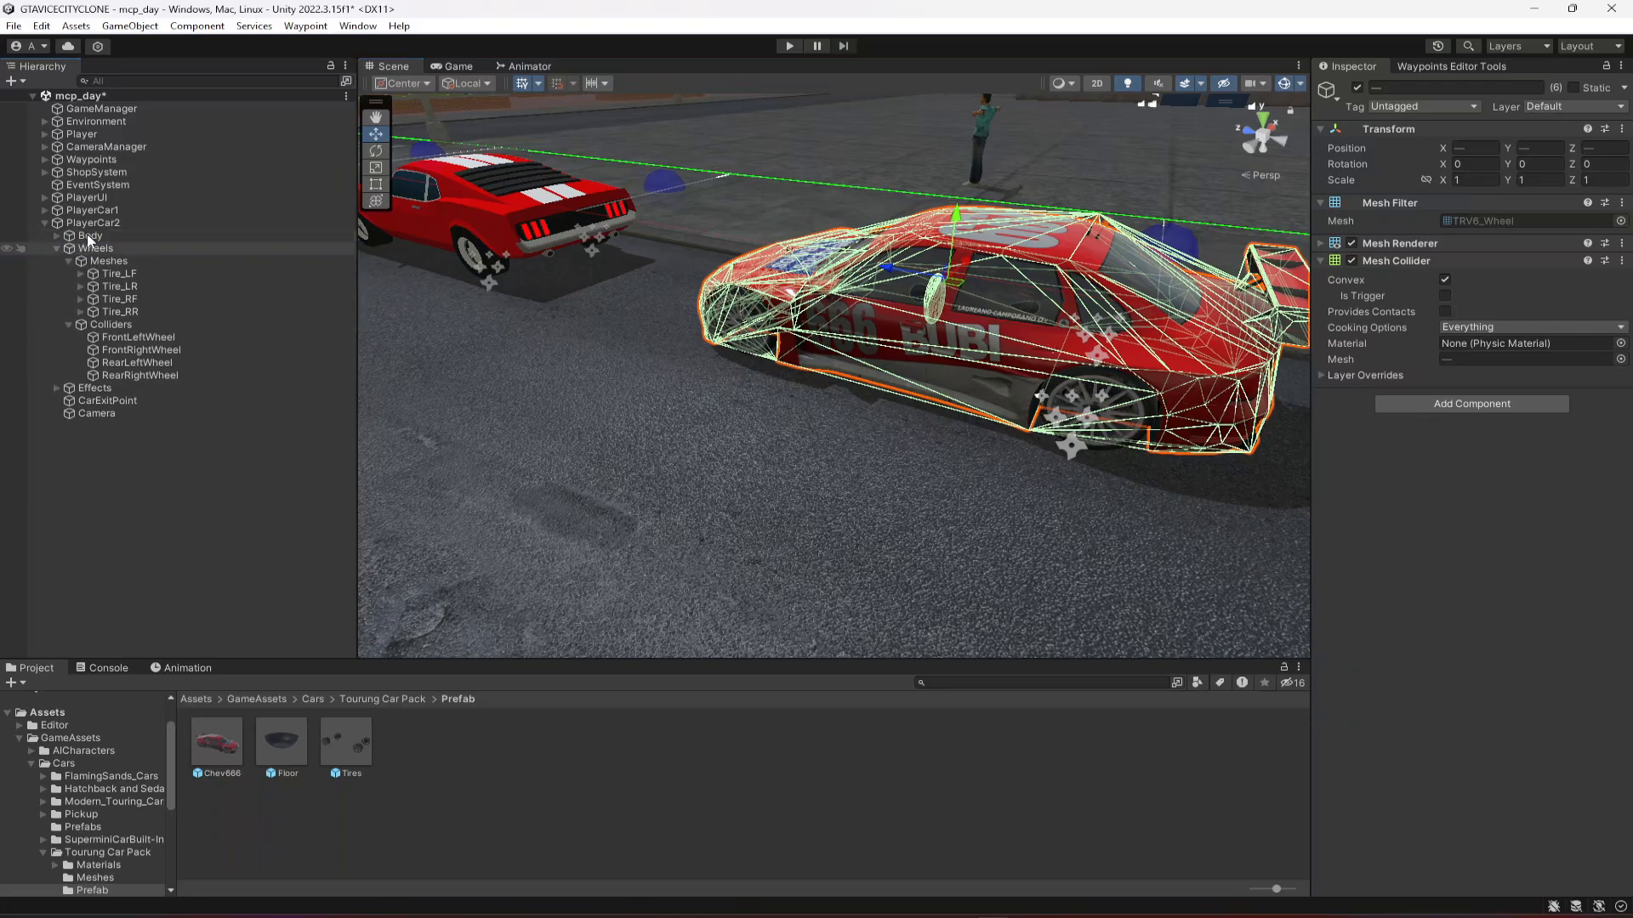
key("ctrl+s")
- In PlayerCar2's car controller, assign Tire_LF, Tire_LR, Tire_RF and Tire_RR as the front left, front right, rear left and rear right meshes
left_click(95, 222)
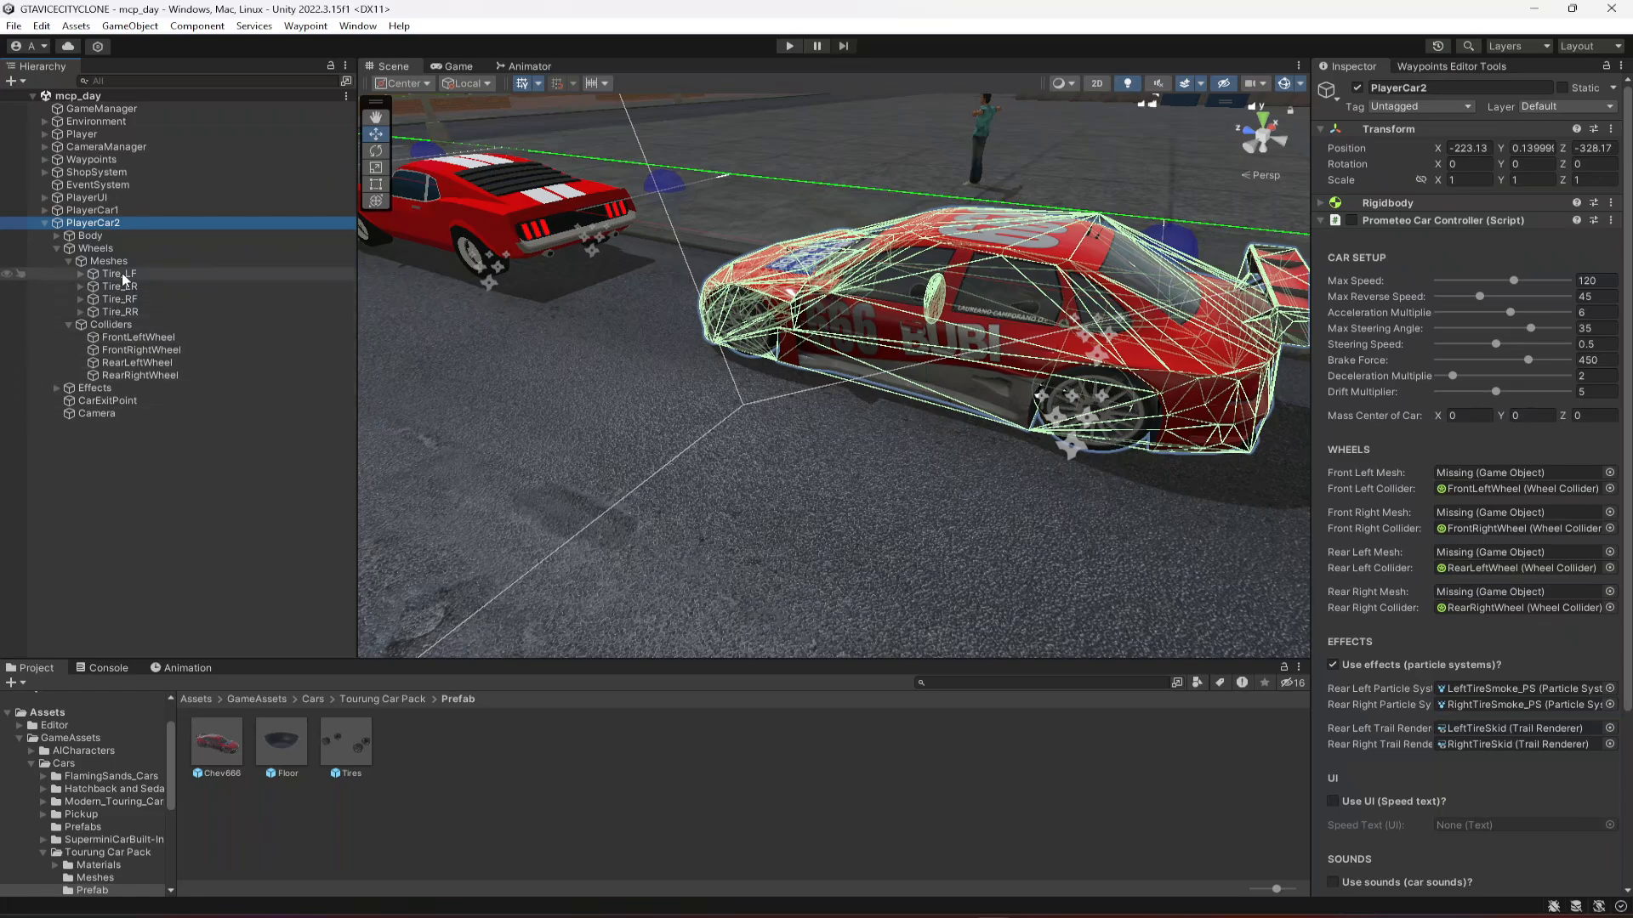
left_click_drag(130, 278, 1513, 477)
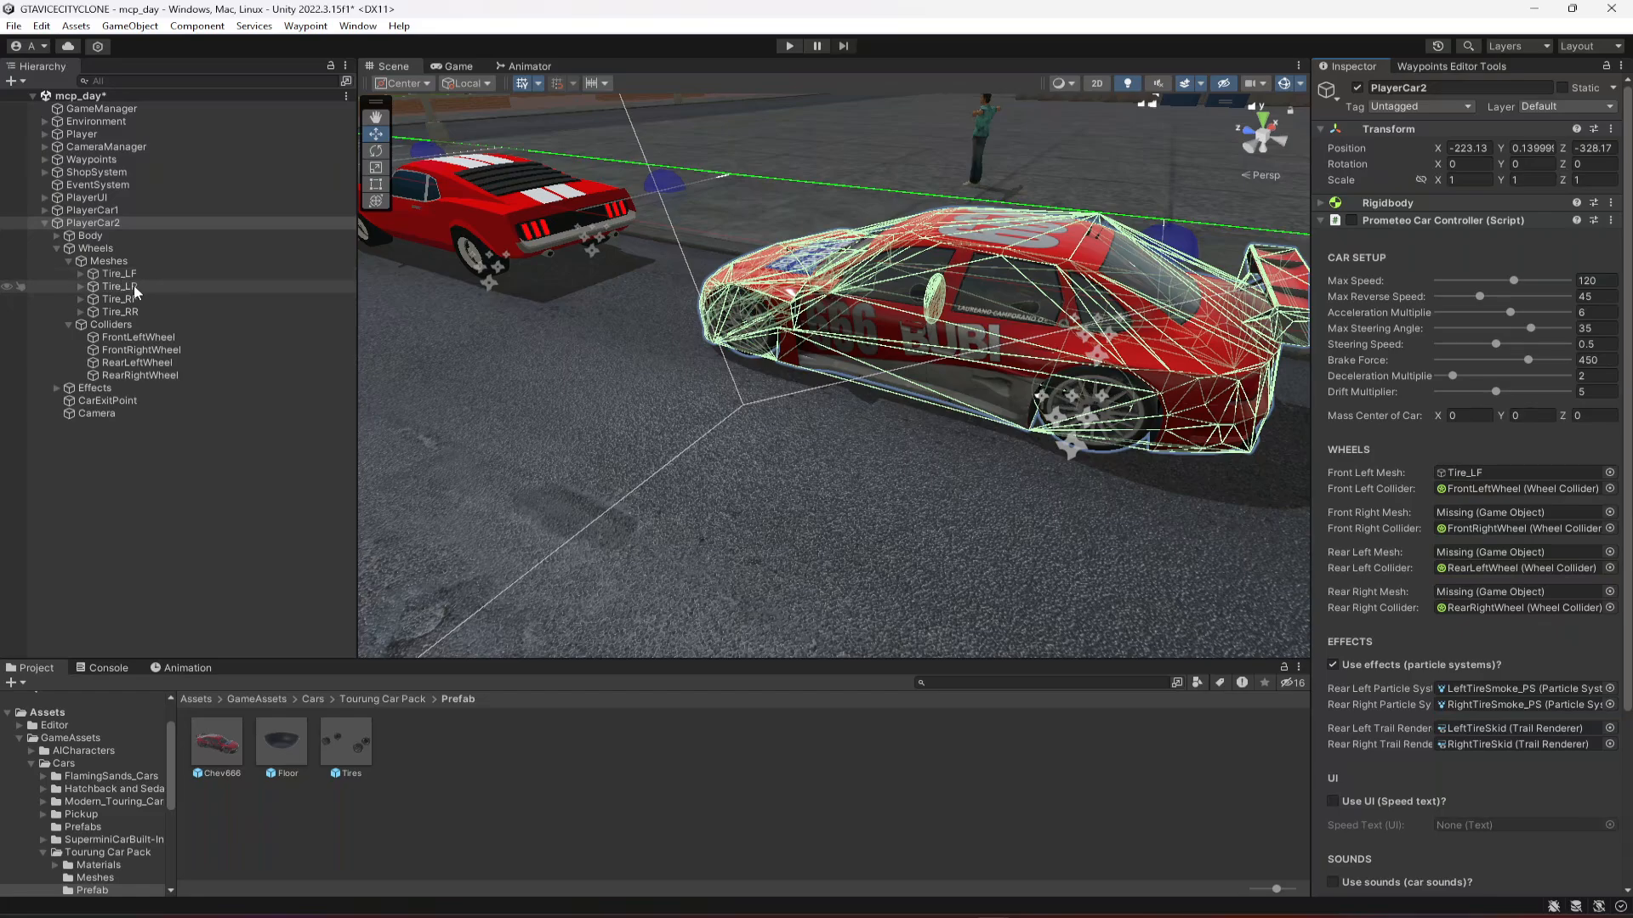
left_click_drag(134, 284, 436, 333)
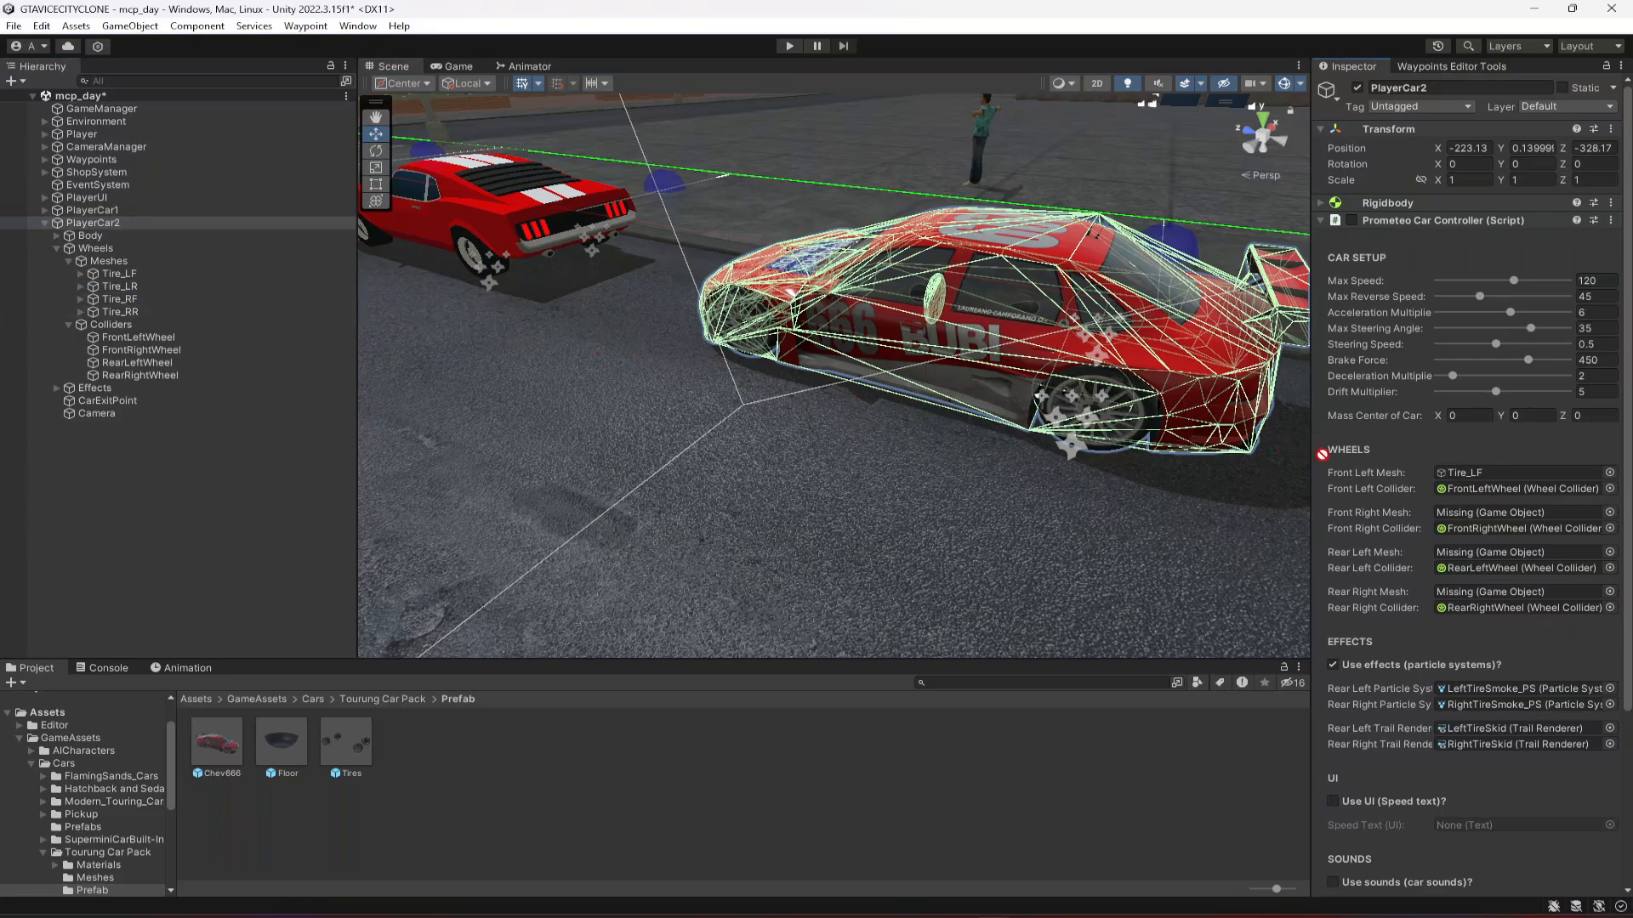
left_click_drag(1323, 454, 1390, 488)
left_click_drag(1395, 498, 1460, 511)
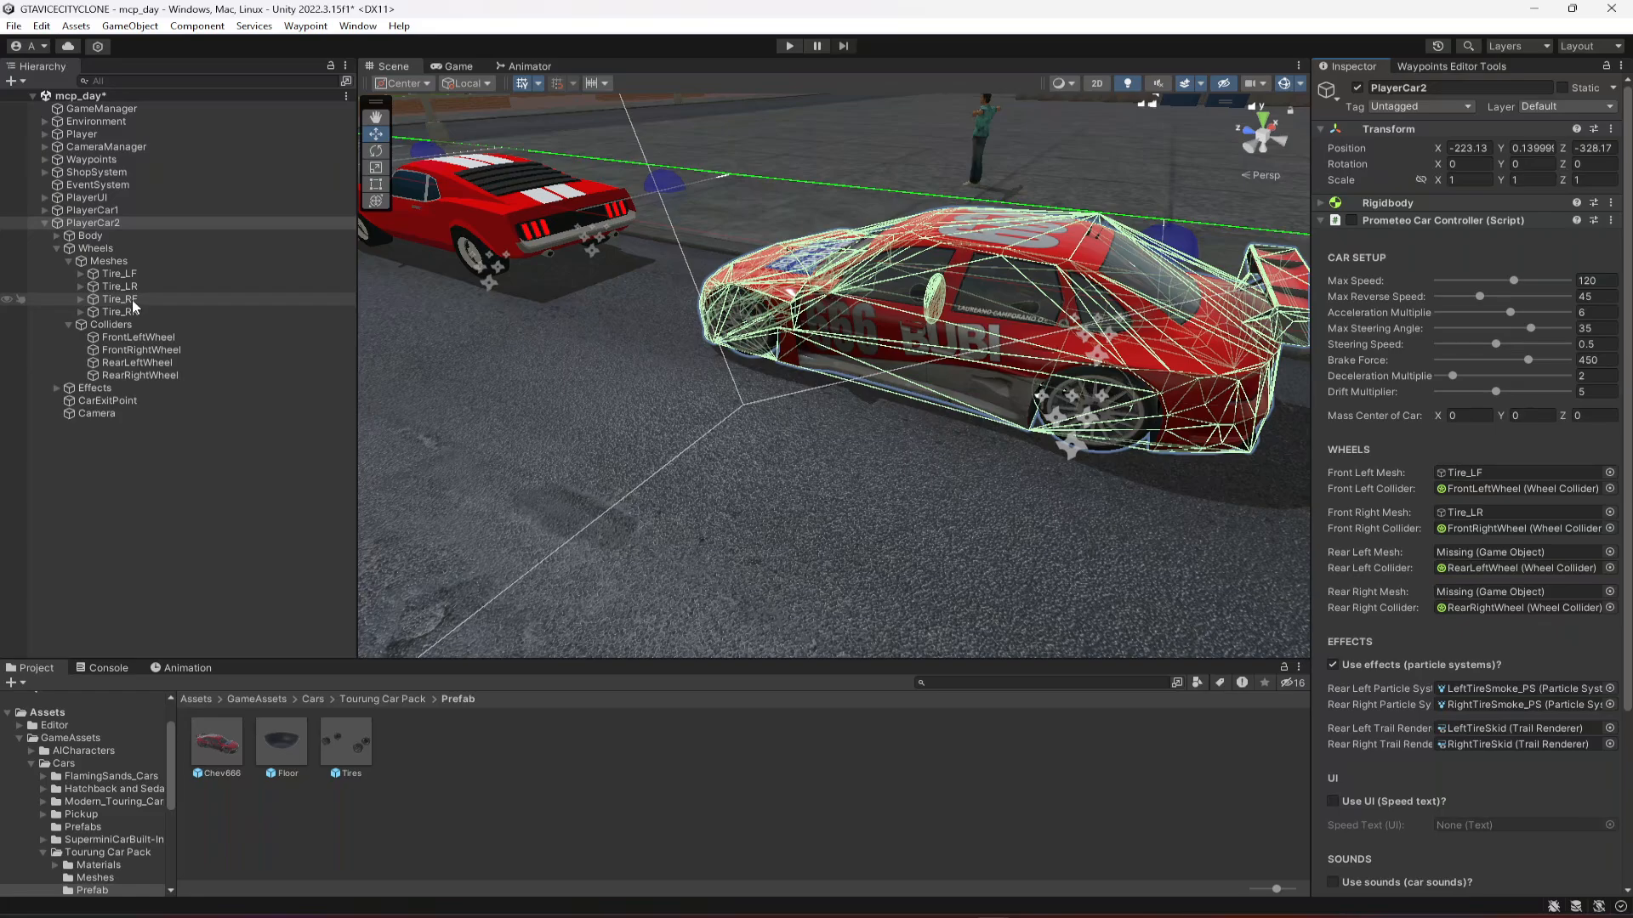
left_click_drag(141, 298, 1477, 539)
left_click_drag(1483, 543, 1487, 552)
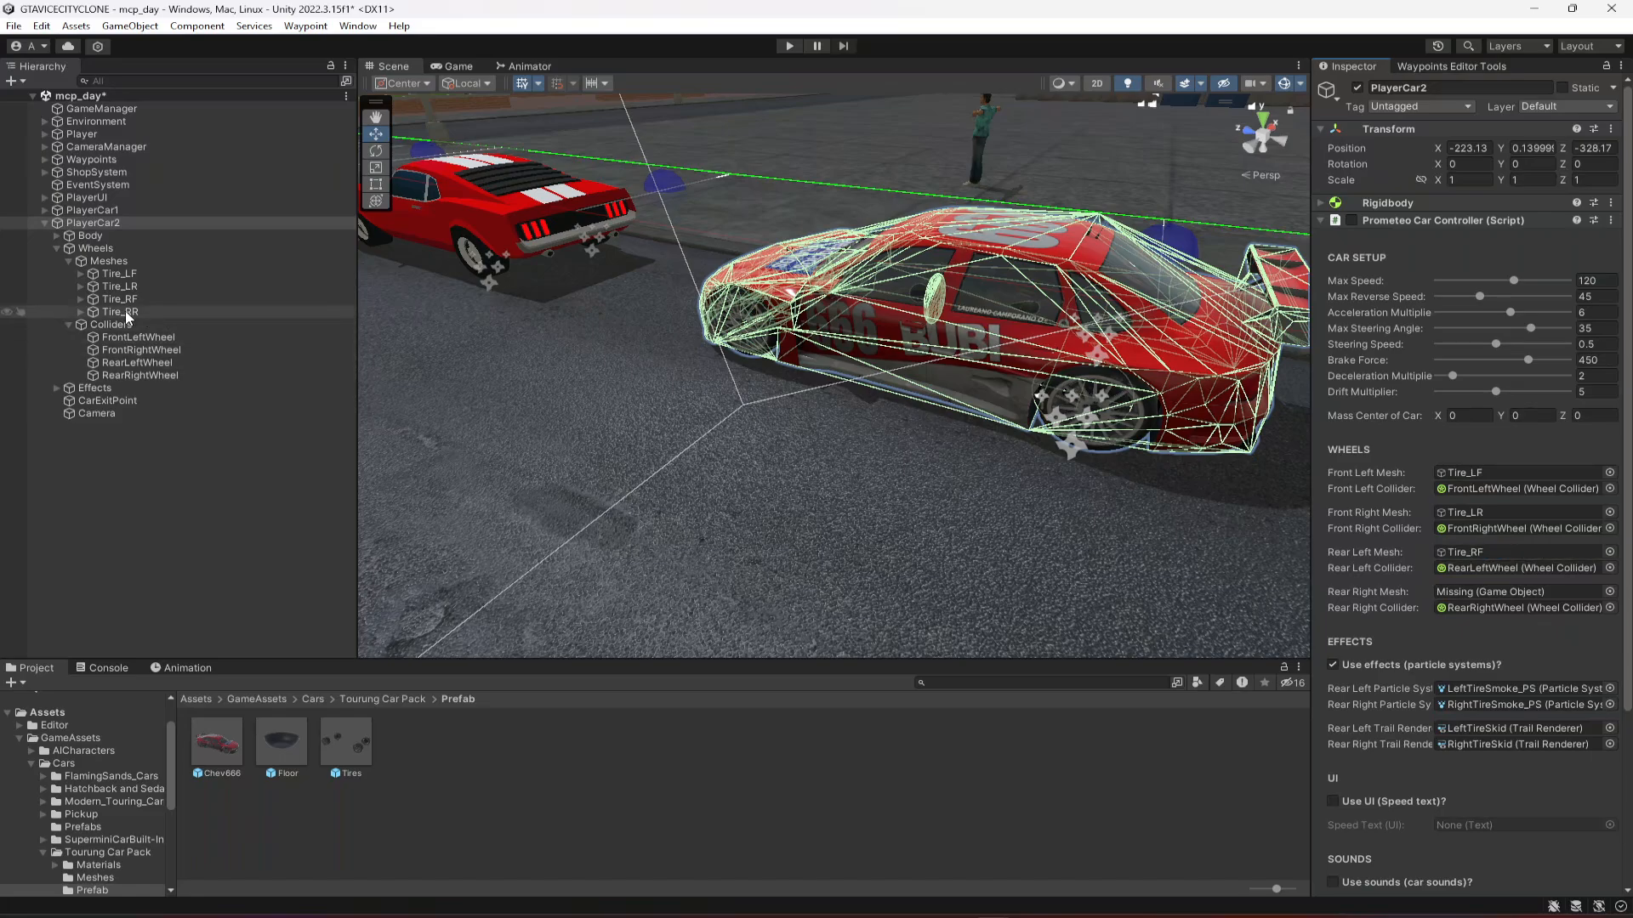
left_click_drag(128, 317, 1383, 577)
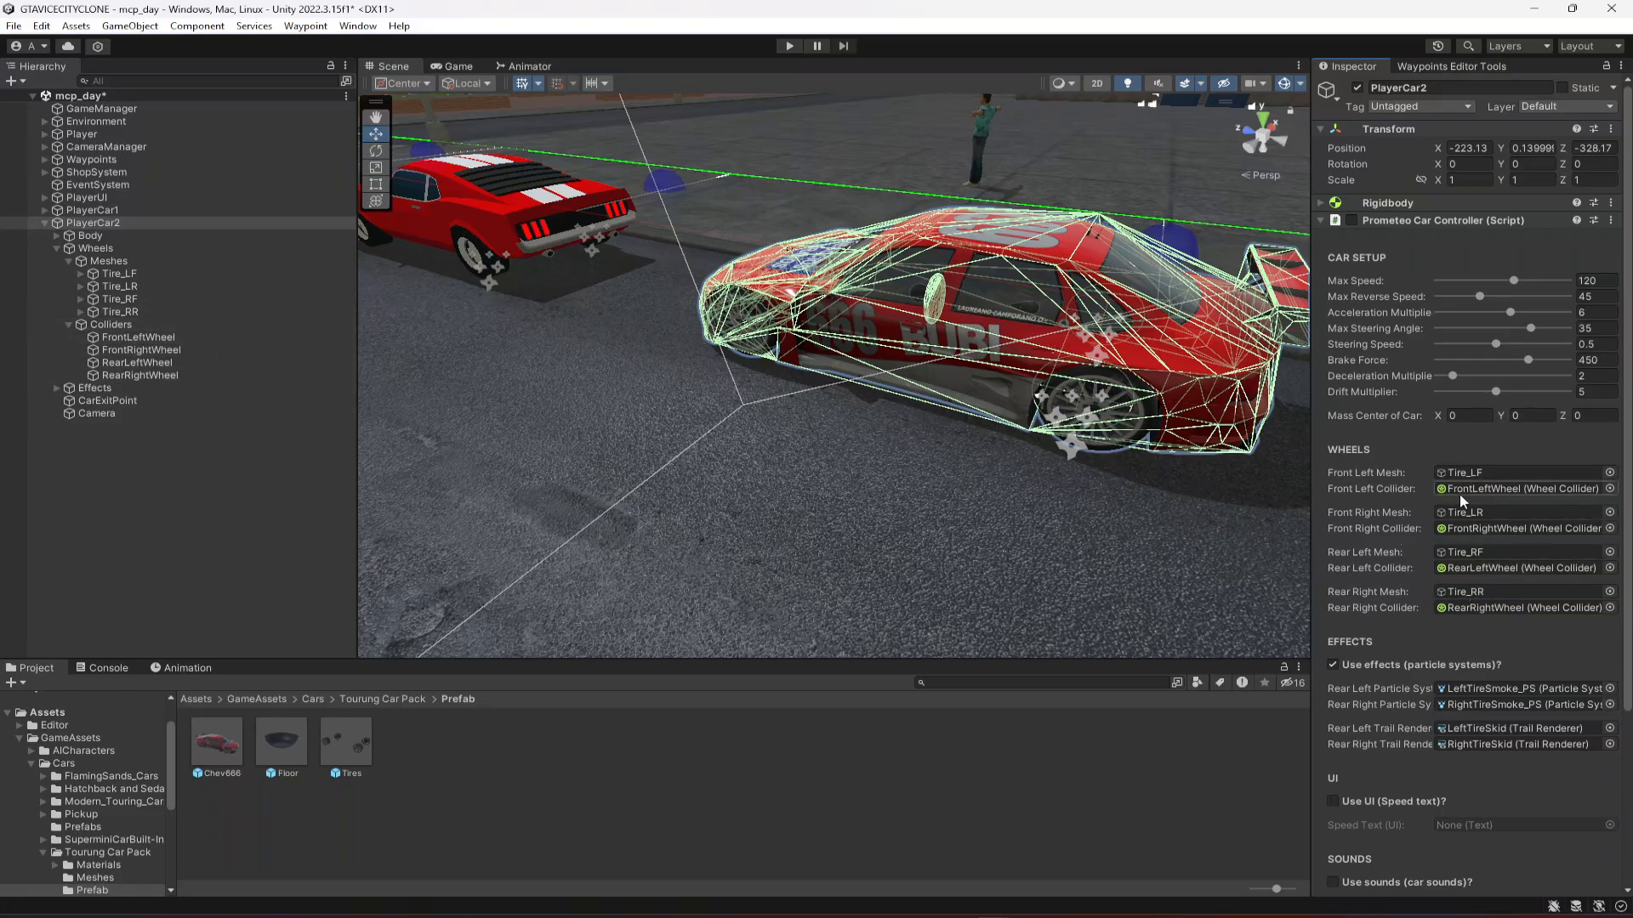
scroll(1509, 654, "down", 3)
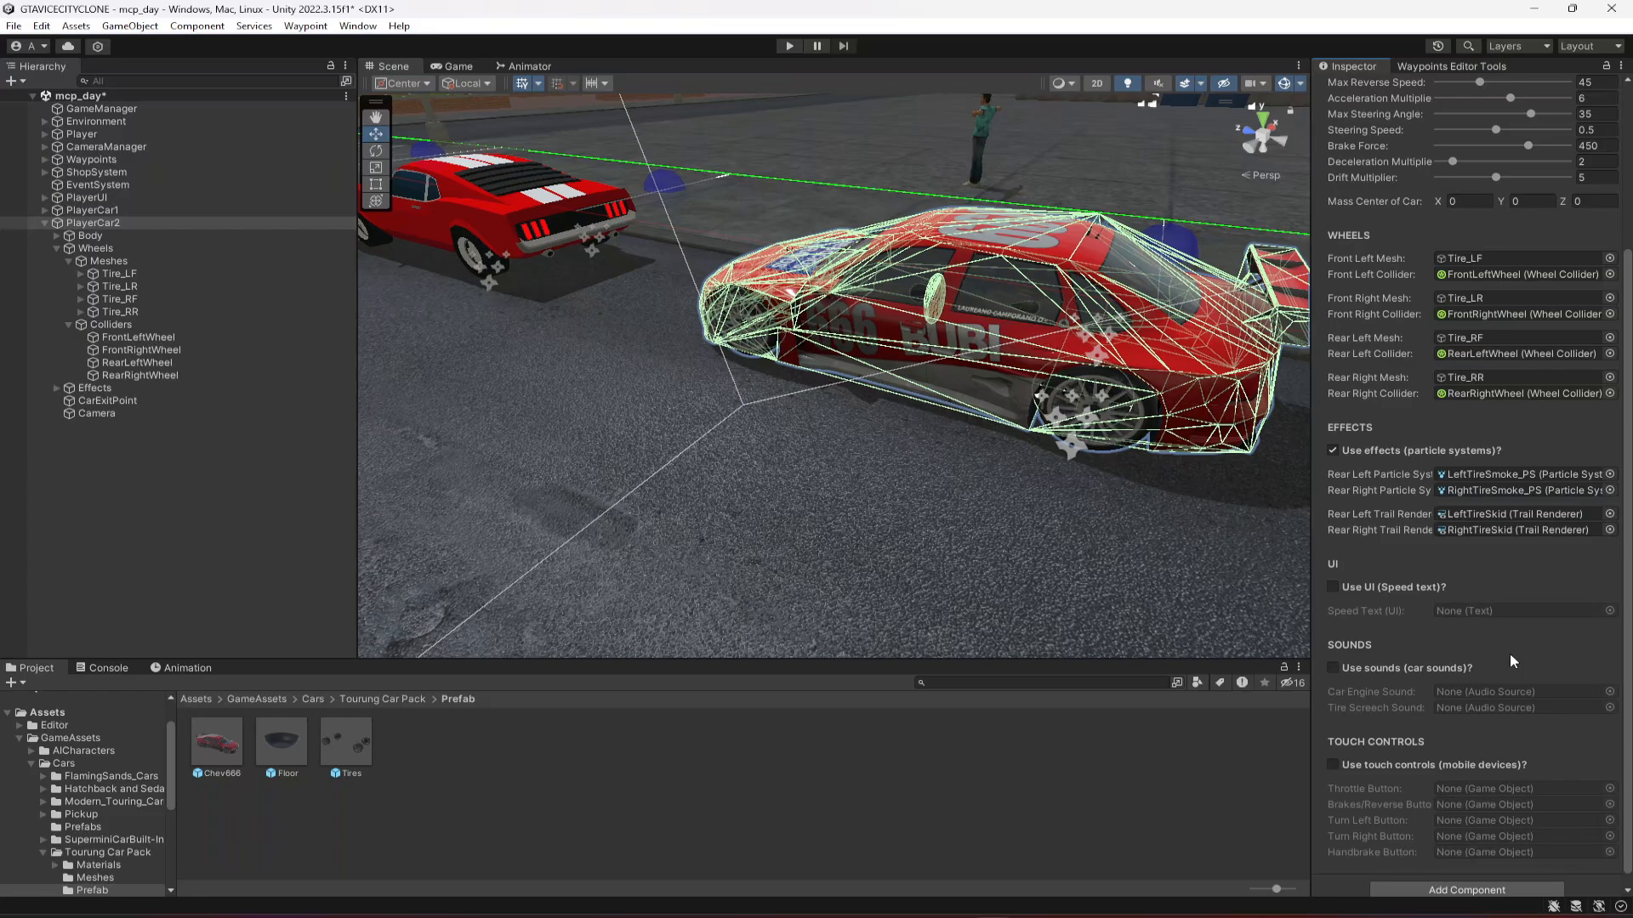
scroll(1503, 612, "up", 3)
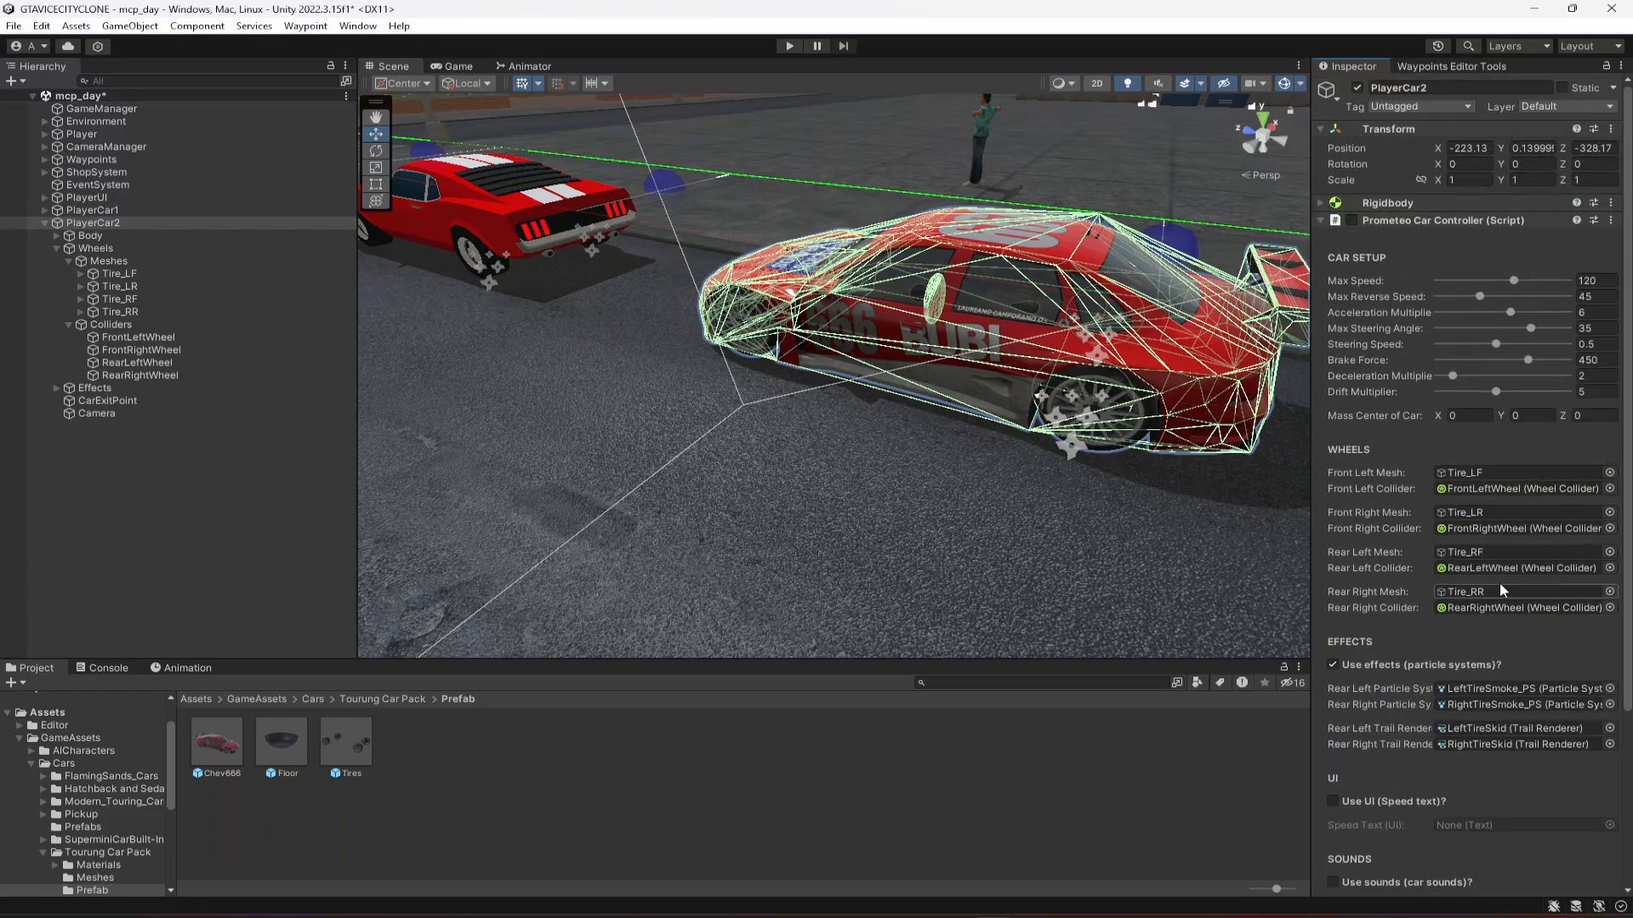
left_click(67, 324)
left_click(68, 262)
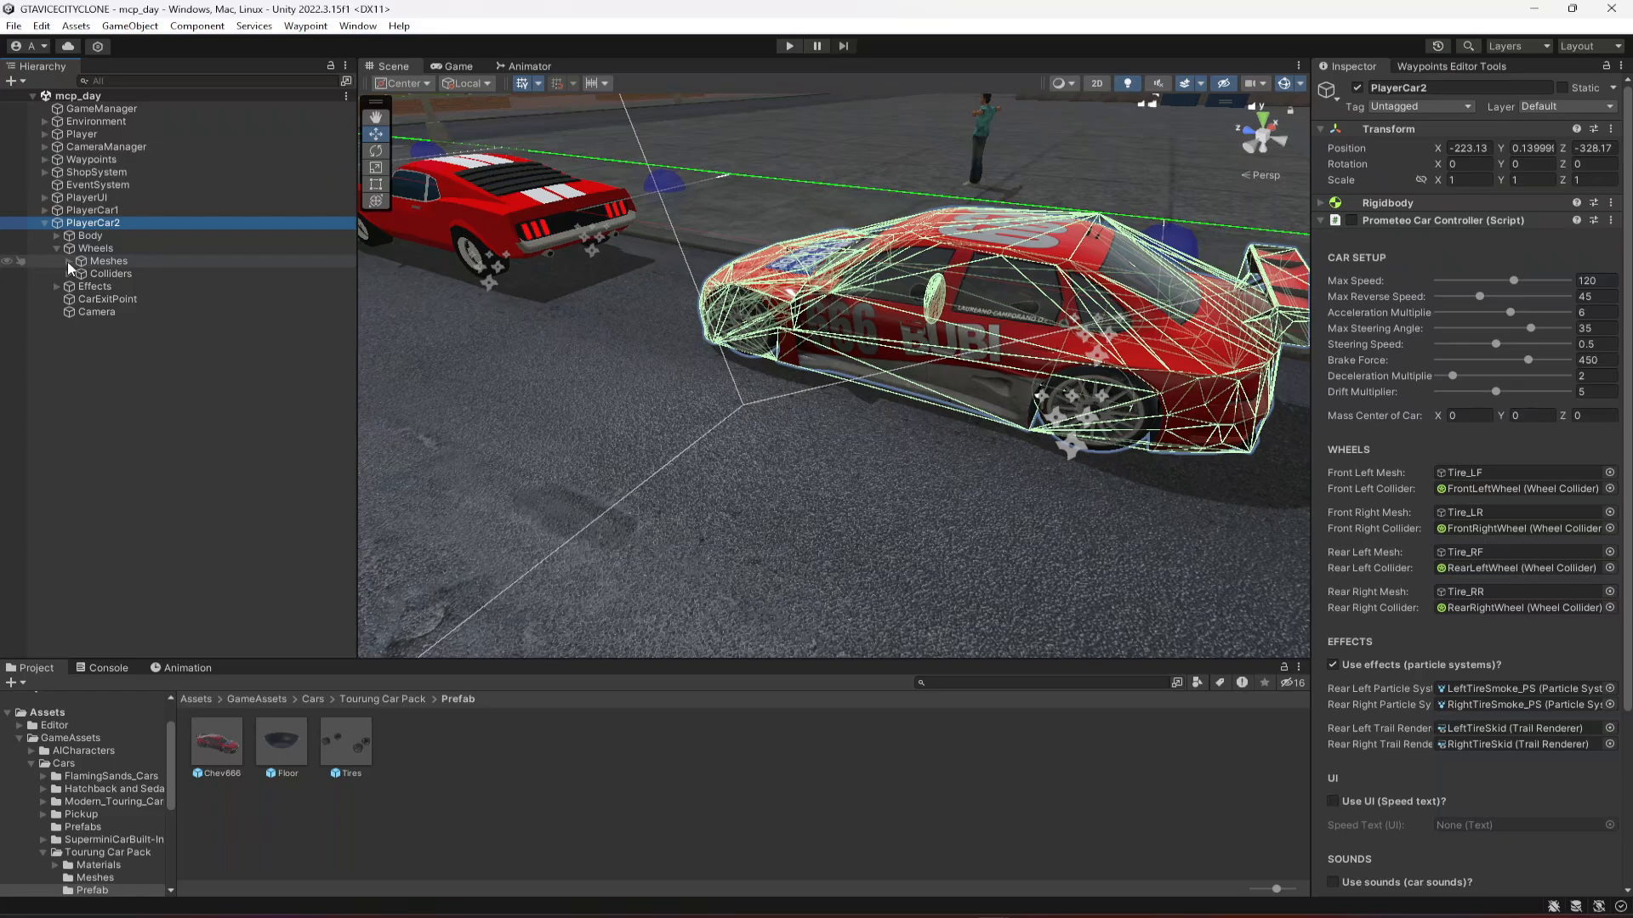
left_click(56, 248)
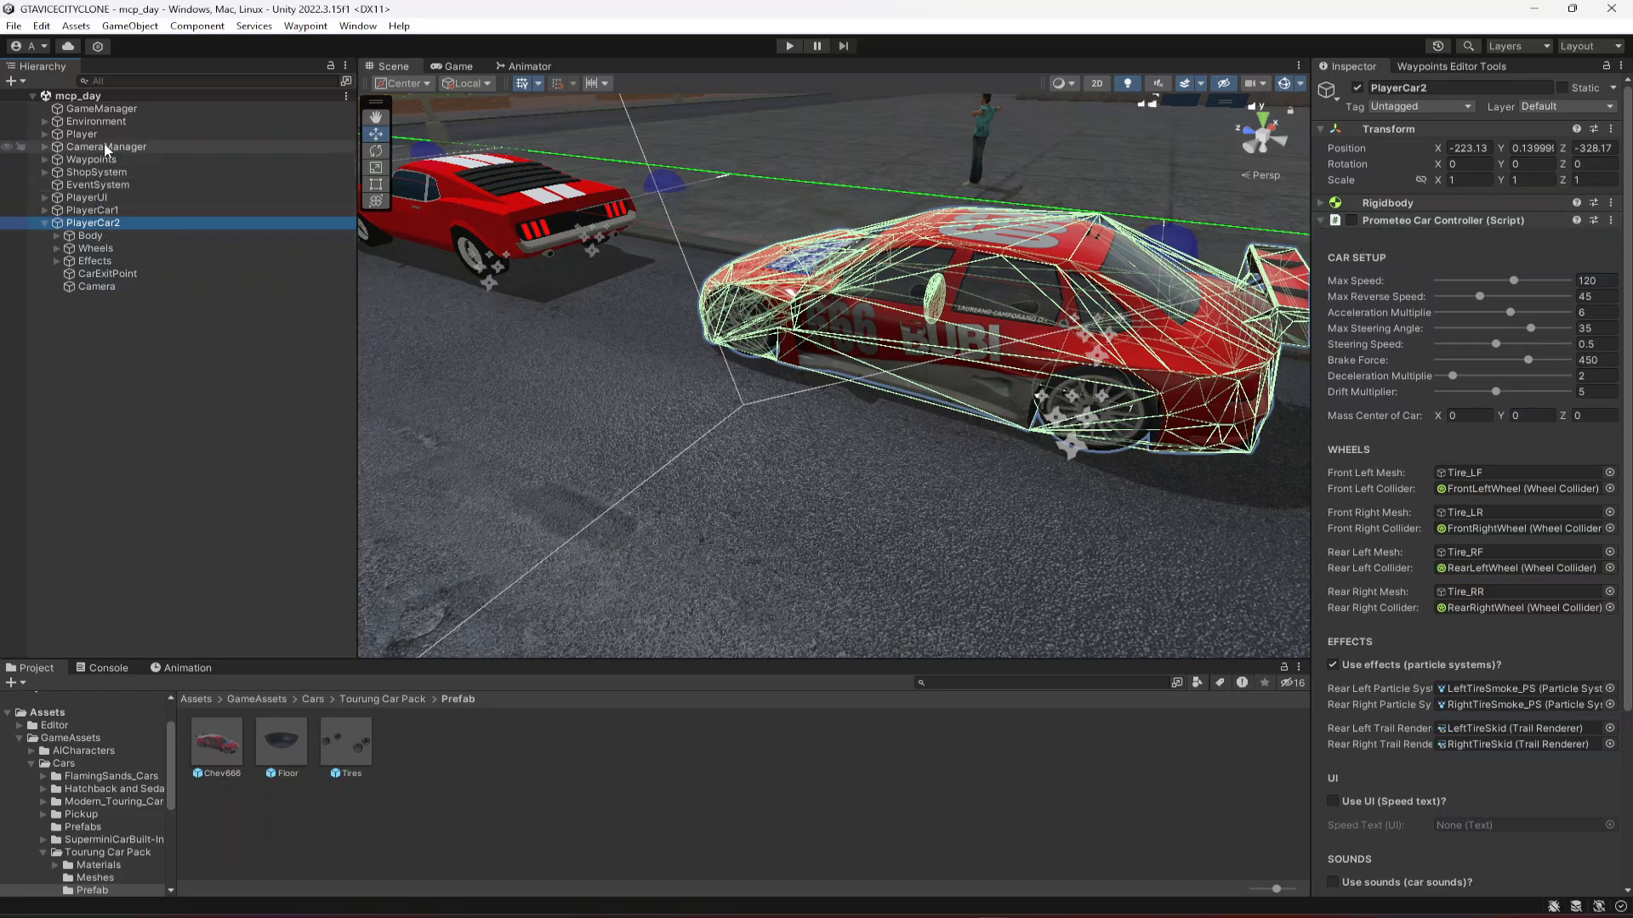
- Deactivate the Camera object inside PlayerCar1
left_click(92, 289)
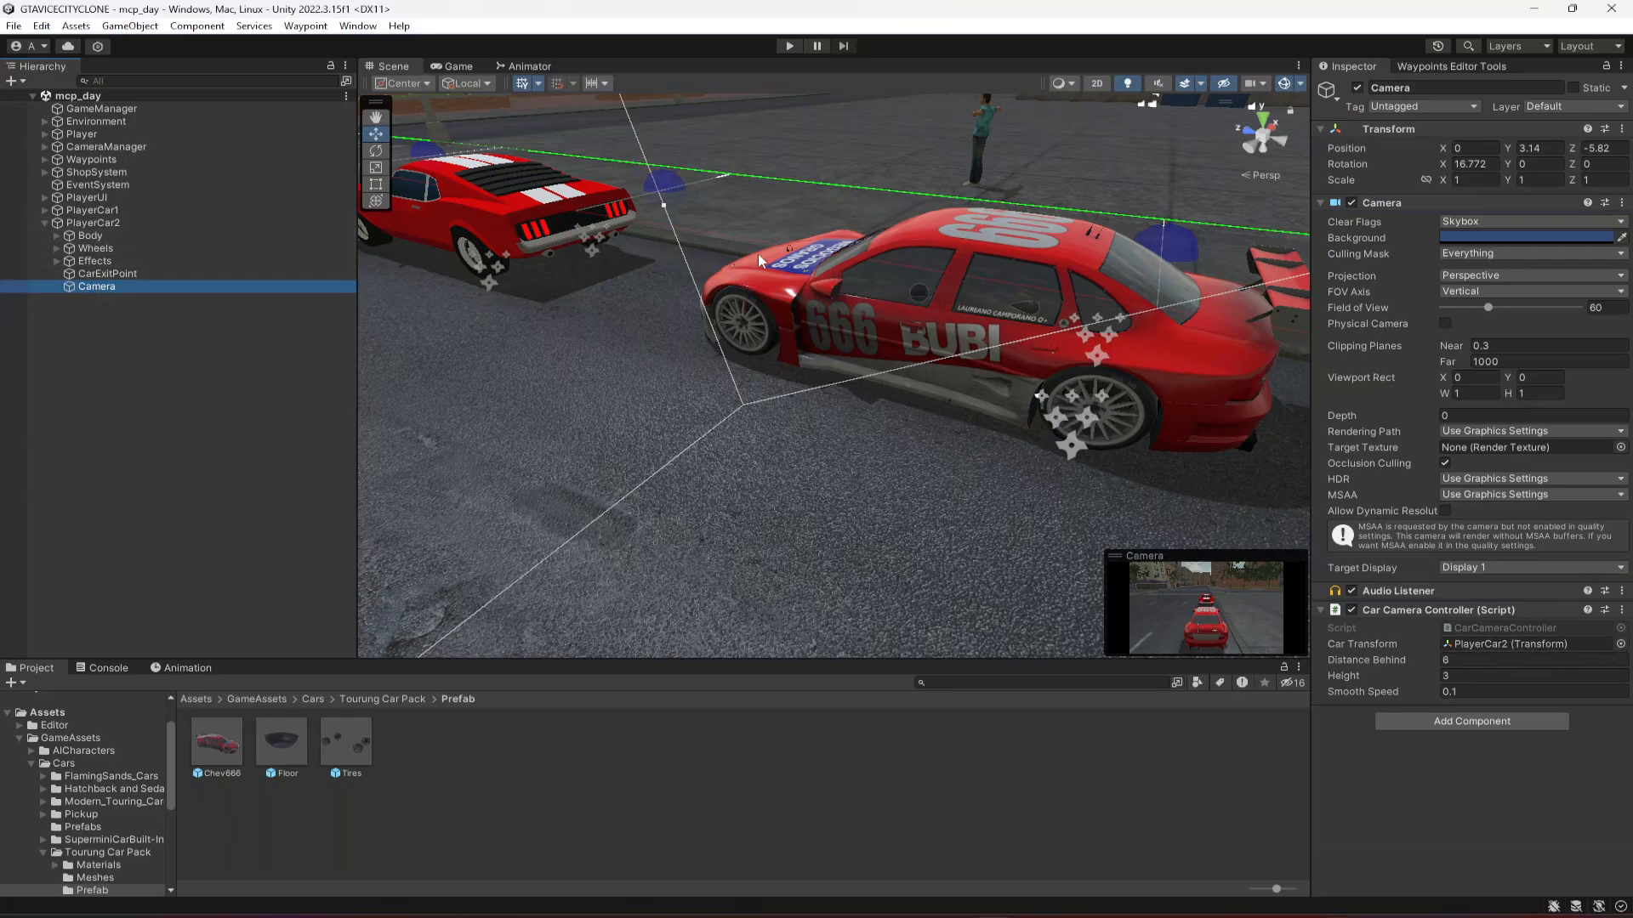
left_click(44, 222)
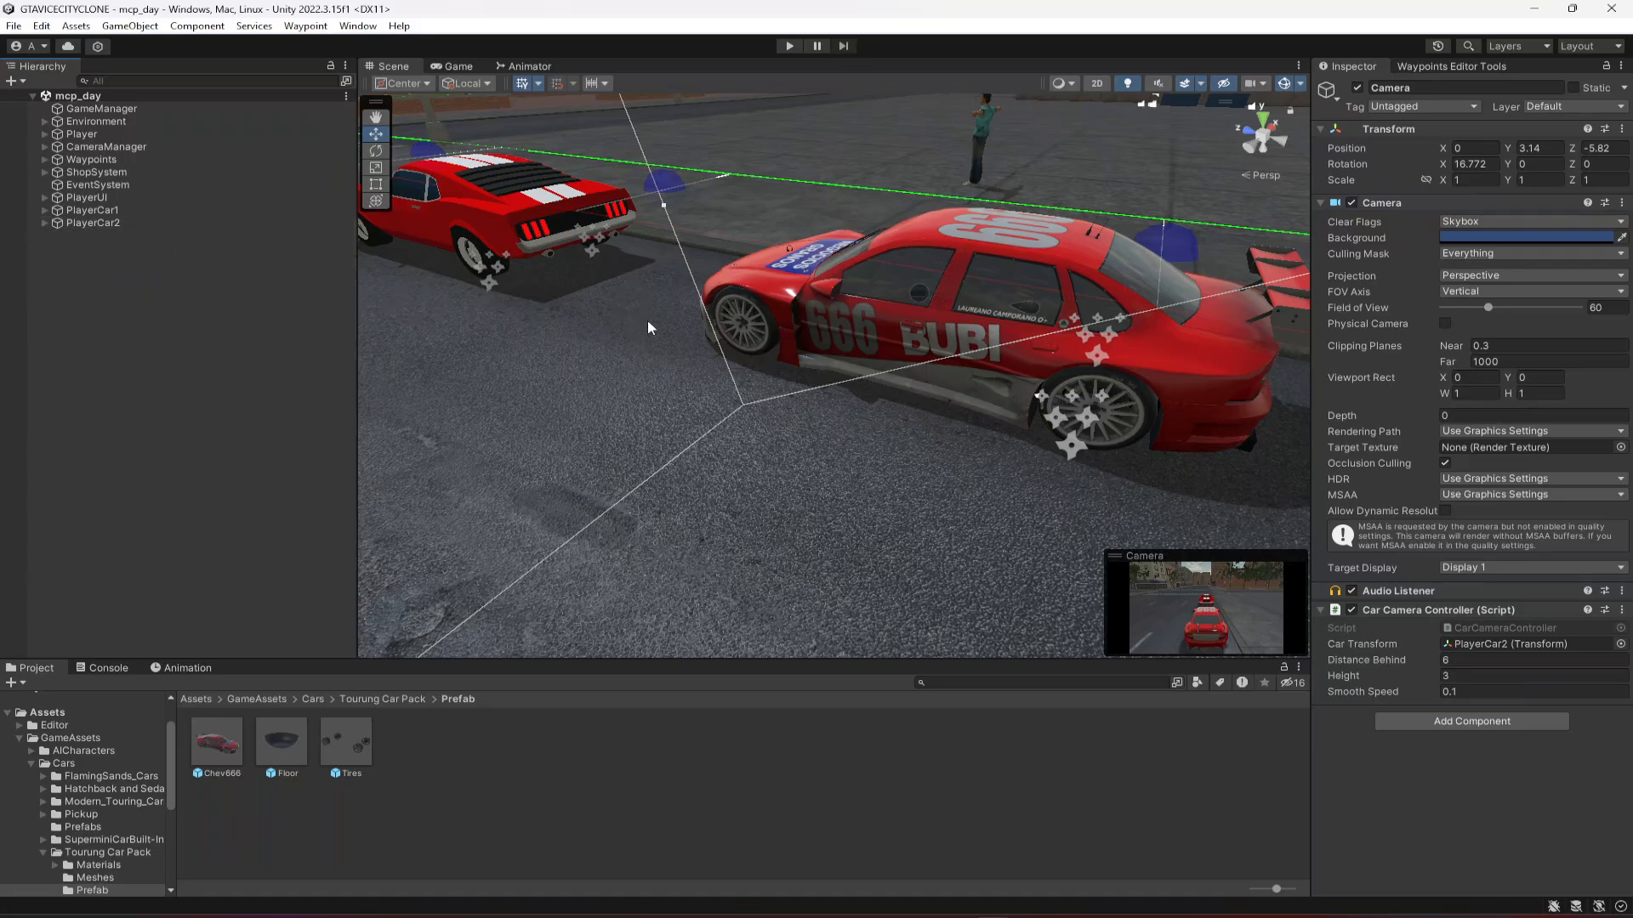
left_click(46, 210)
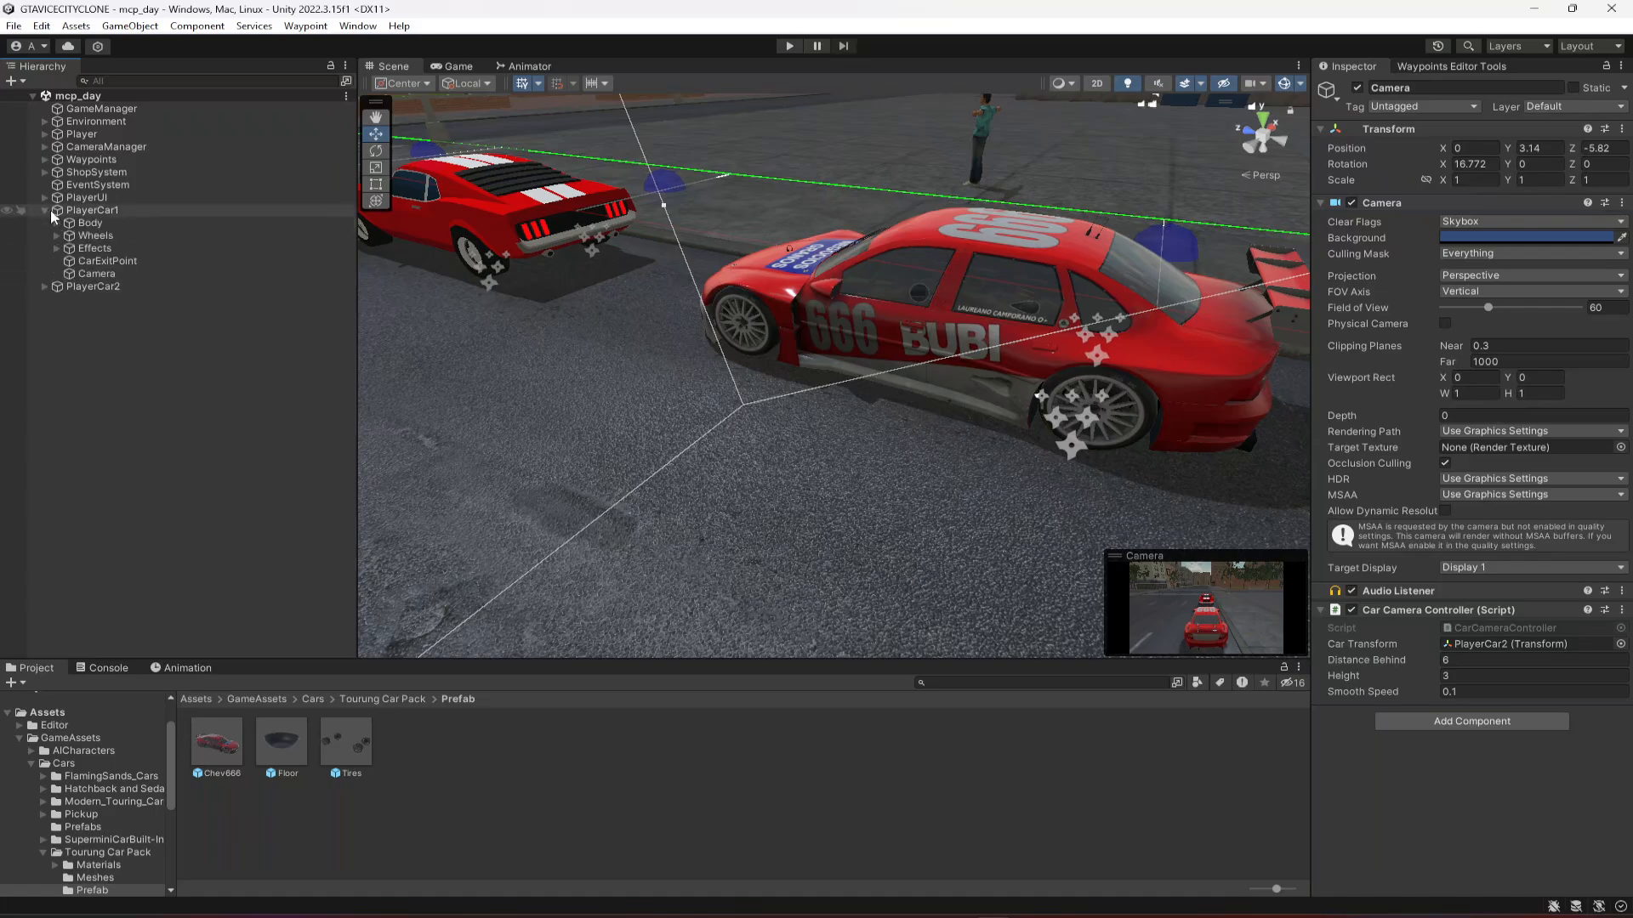
left_click(94, 274)
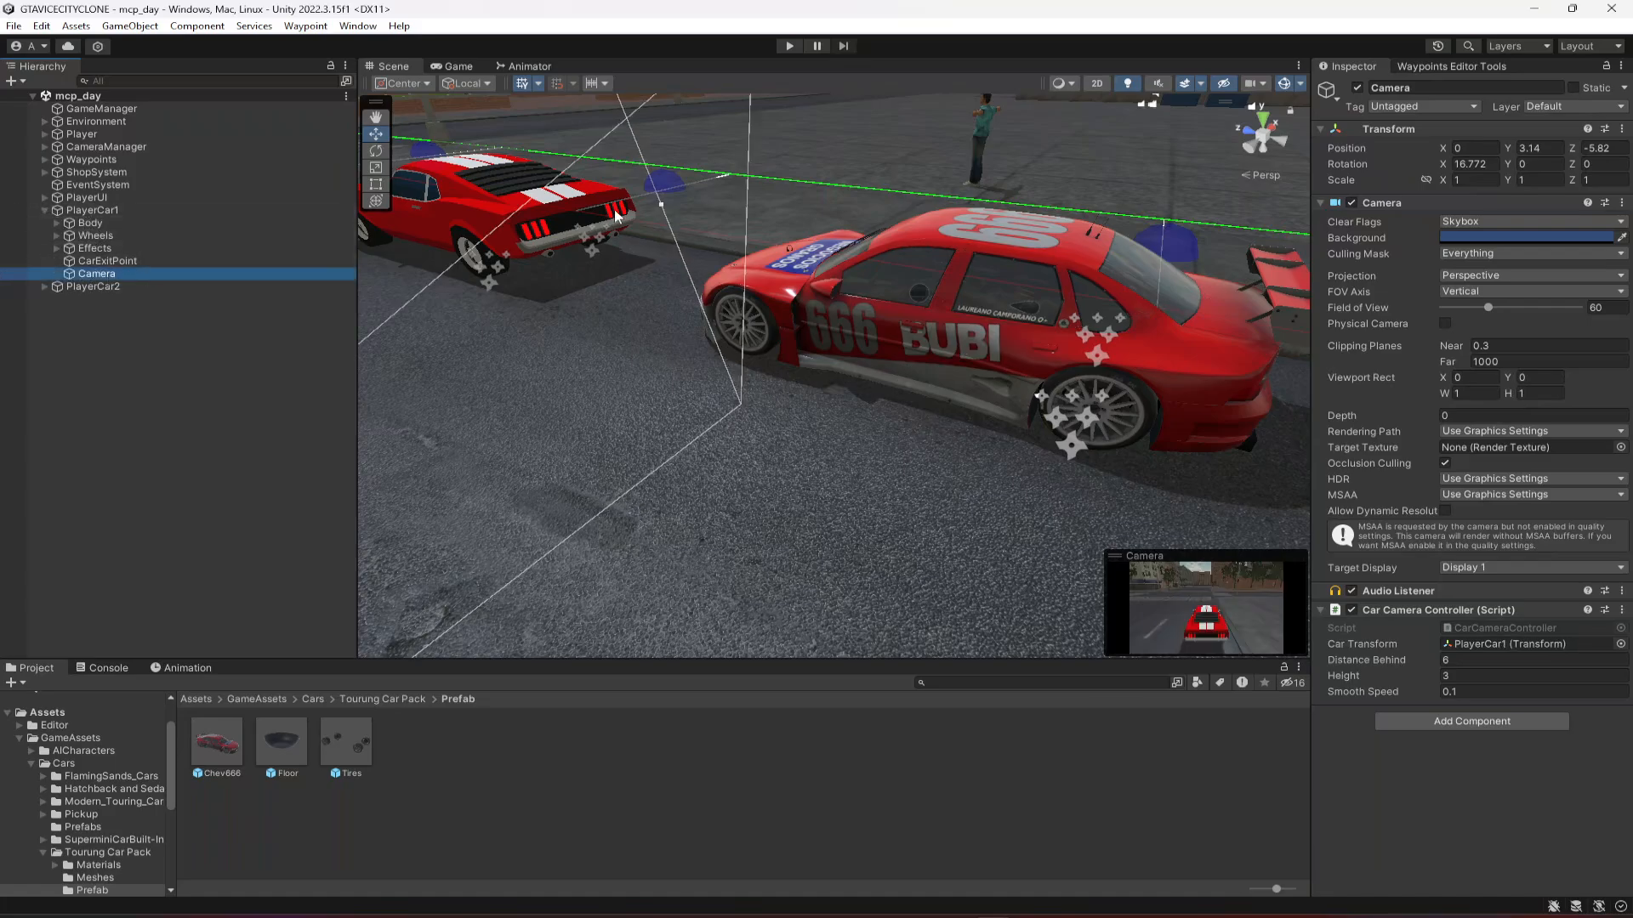
left_click(1357, 88)
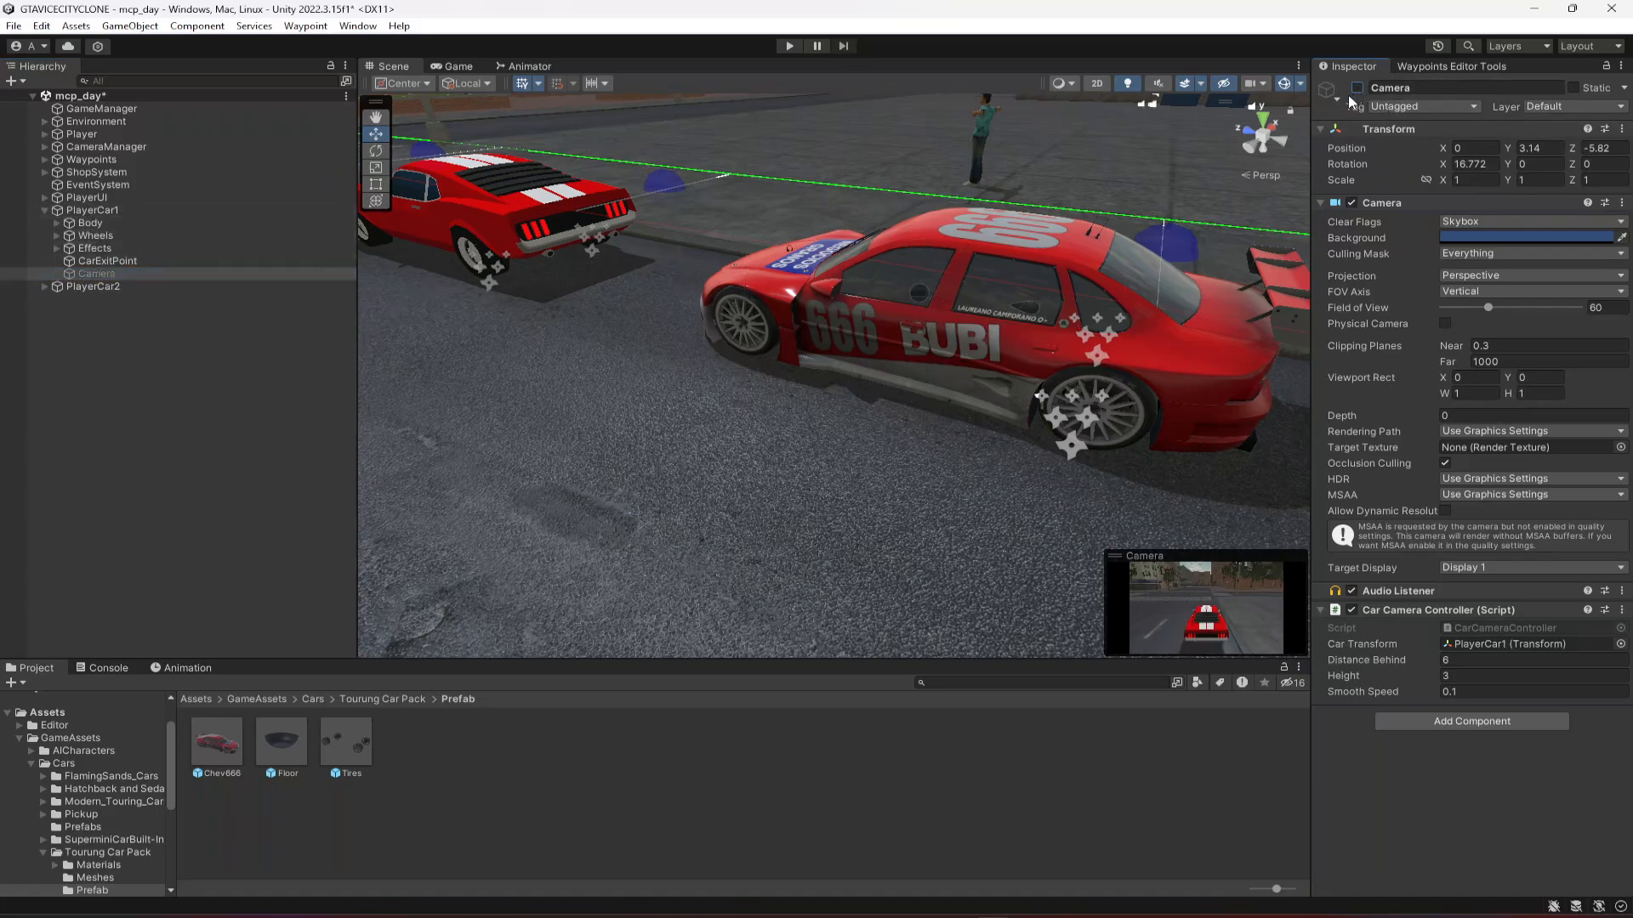
left_click(45, 210)
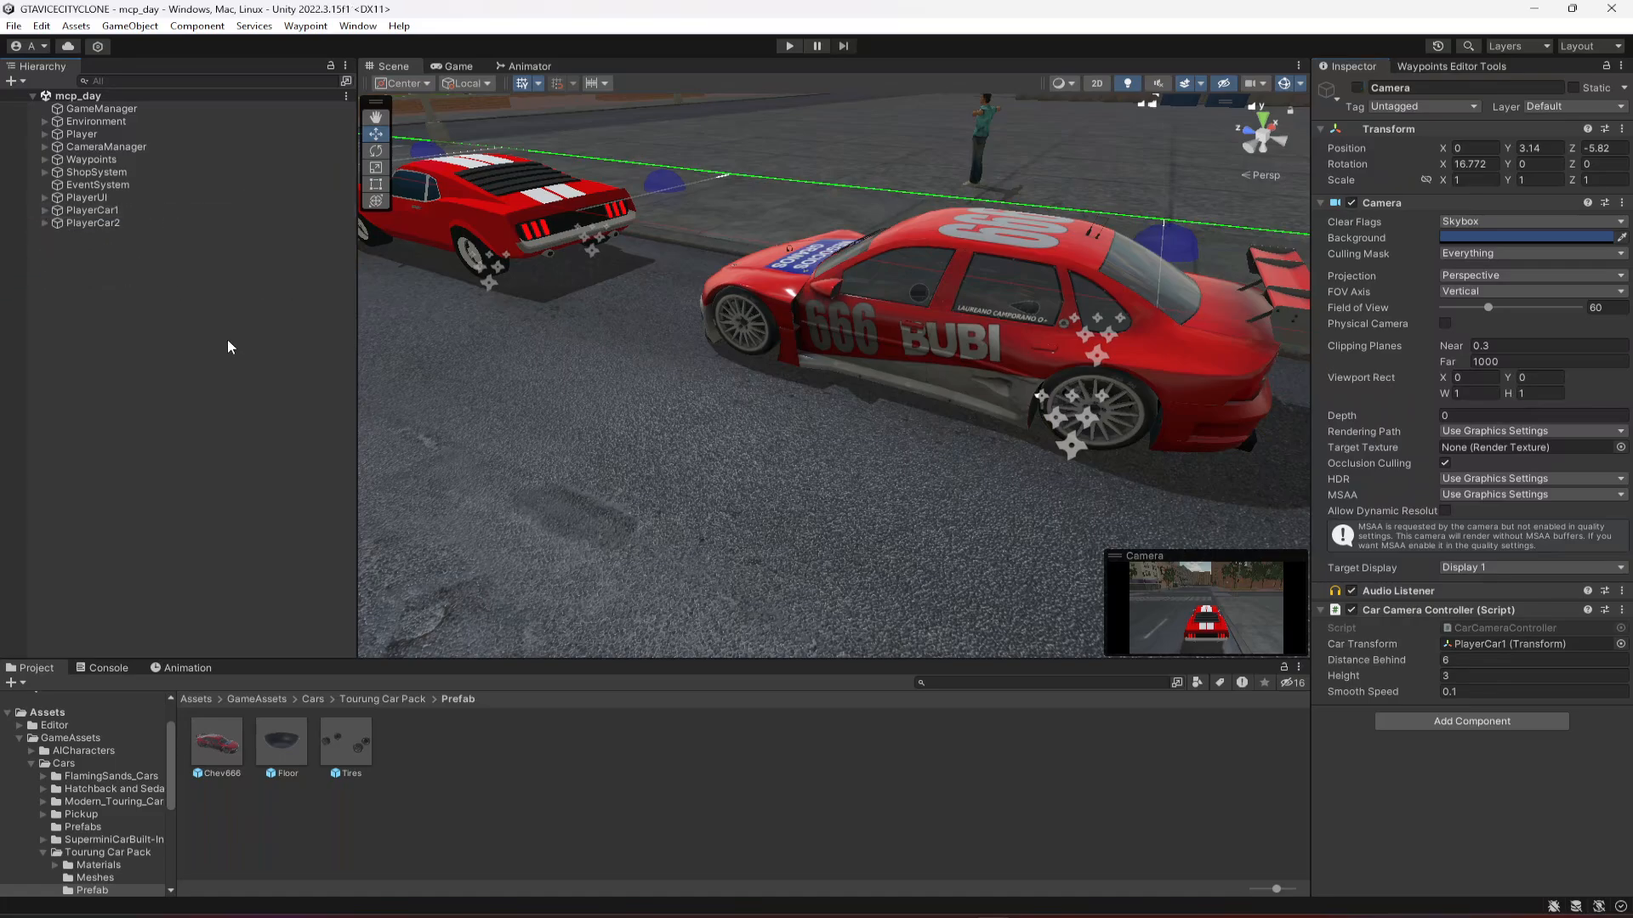
- Deactivate the Camera object inside PlayerCar2 and check the car's controller settings
left_click(45, 223)
left_click(94, 286)
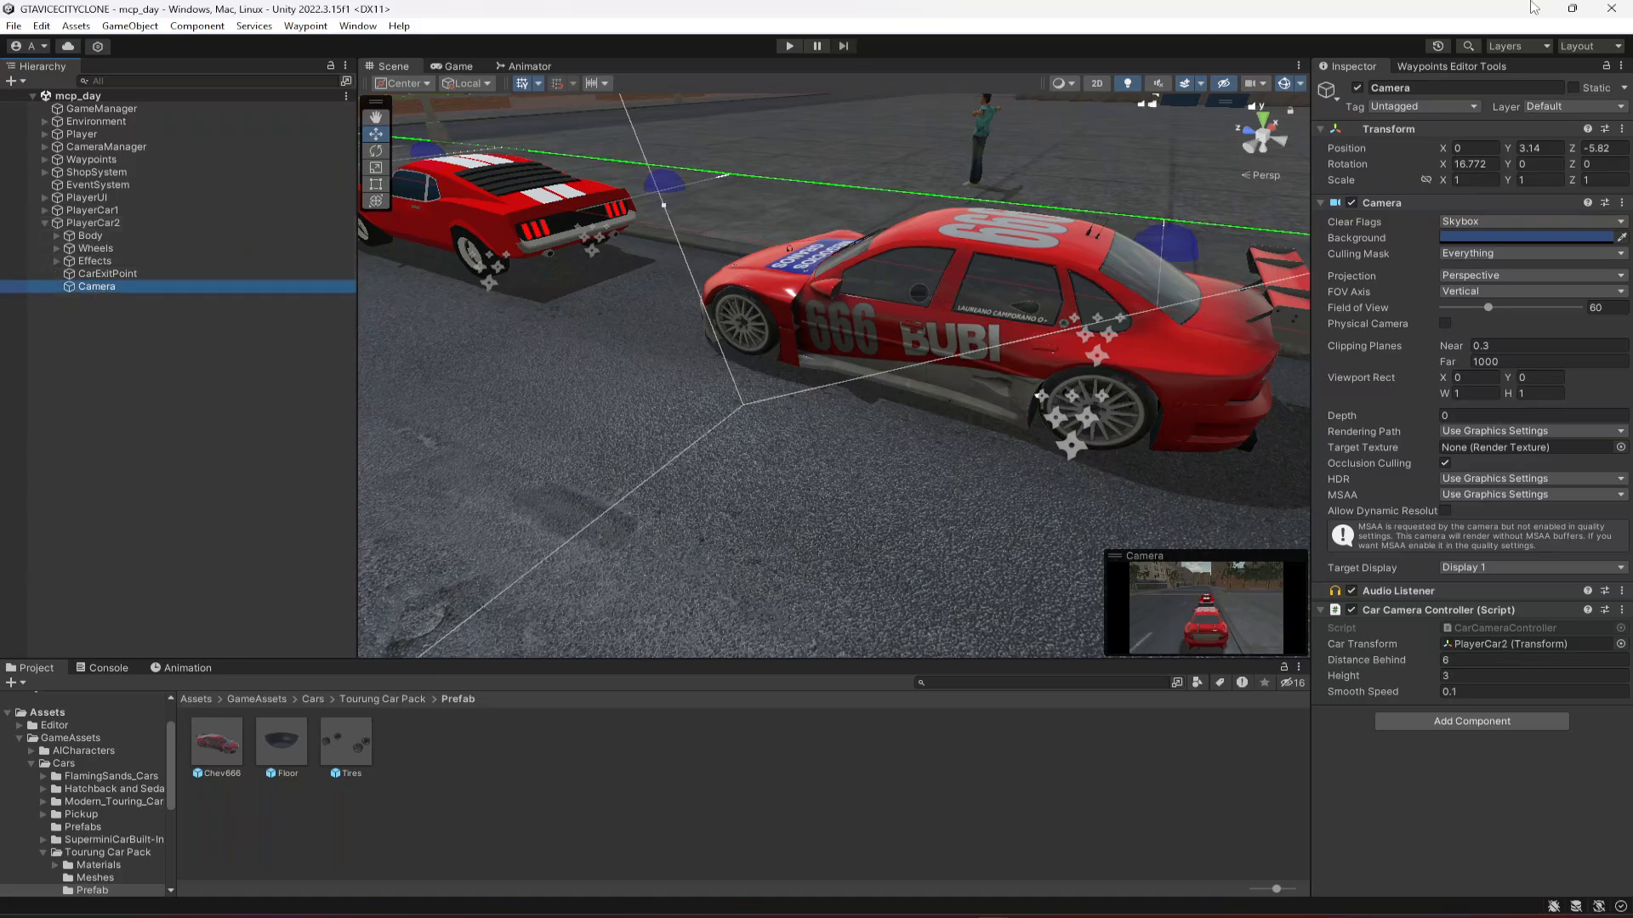
left_click(1357, 89)
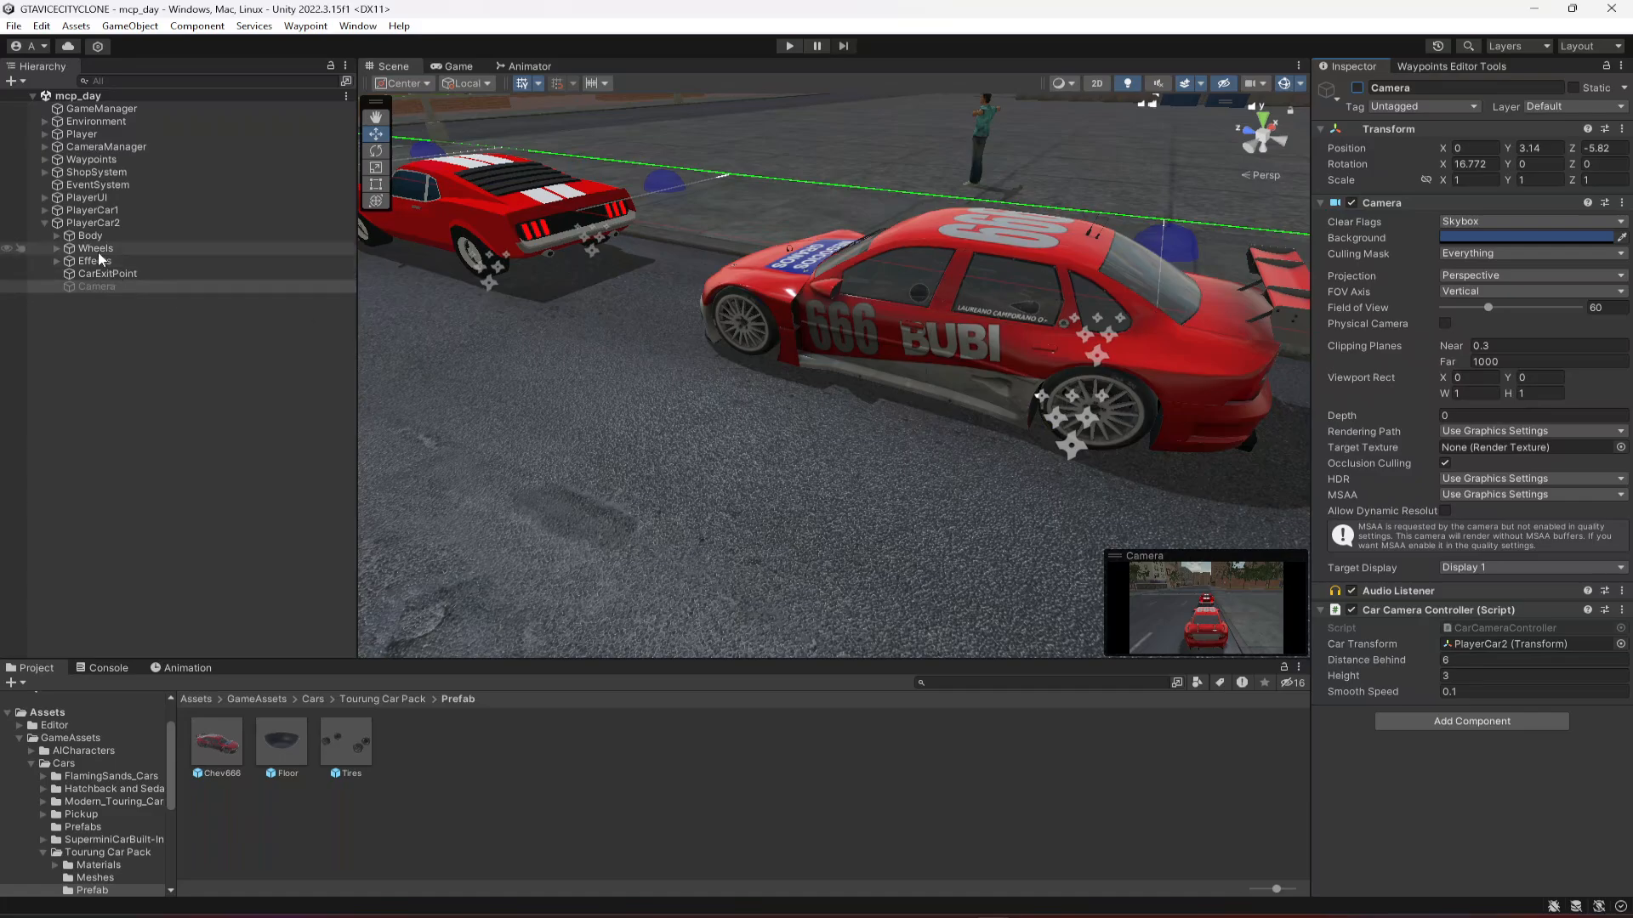
left_click(44, 222)
left_click(75, 223)
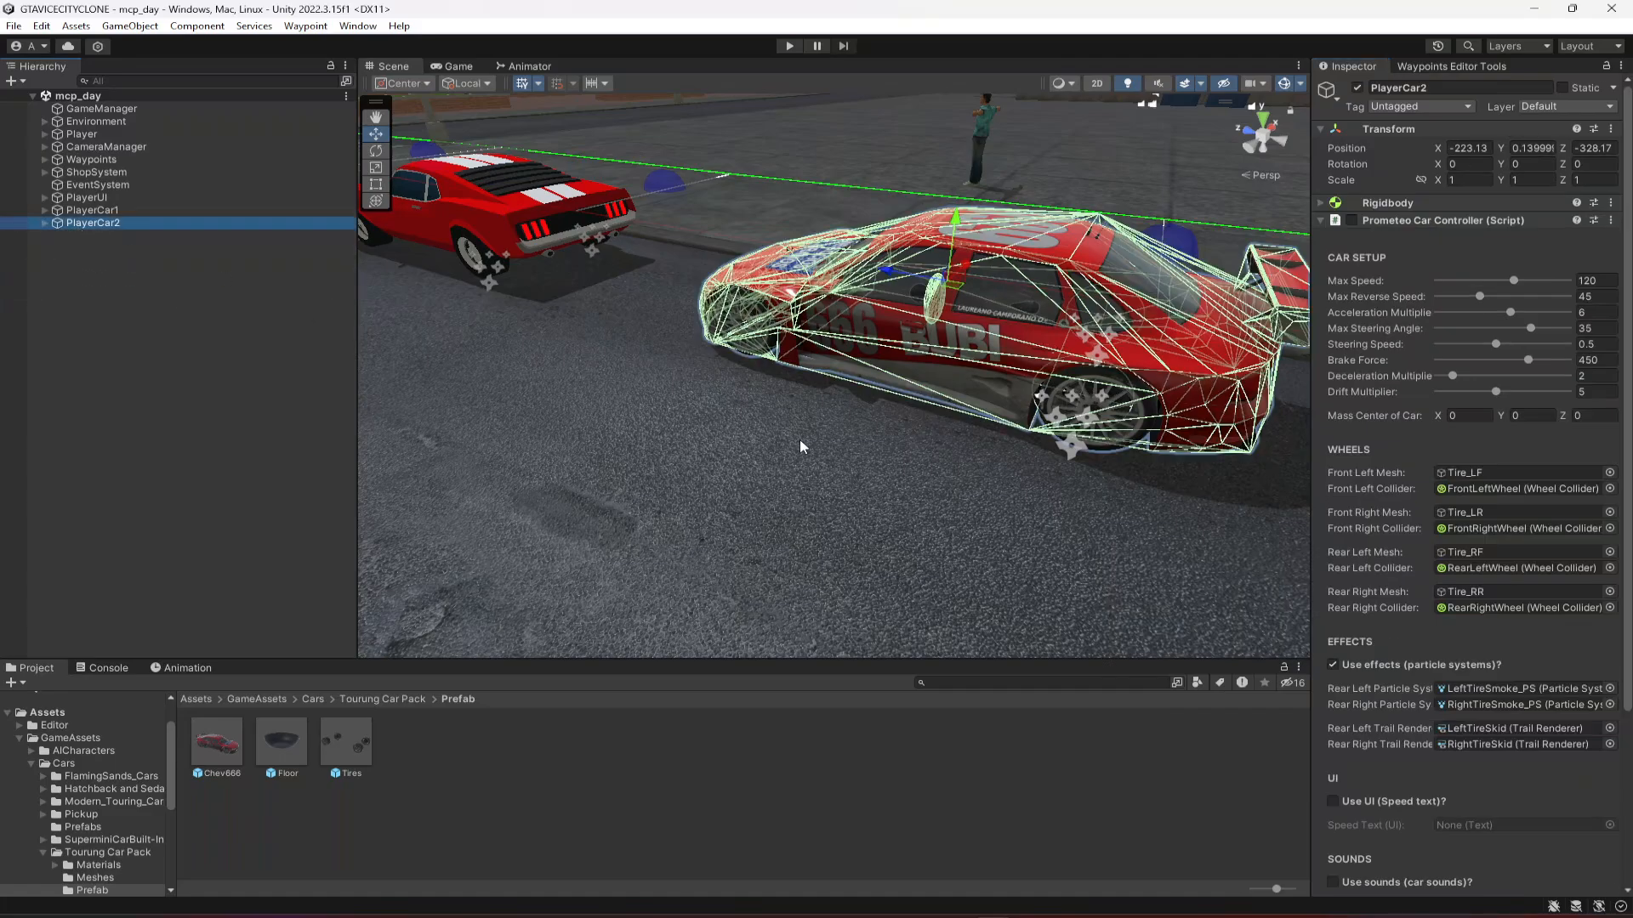
scroll(1428, 663, "down", 5)
scroll(1431, 663, "up", 5)
- Switch to Visual Studio Code and open the CarInteraction.cs script
key("alt+Tab")
left_click(859, 62)
scroll(587, 489, "up", 2)
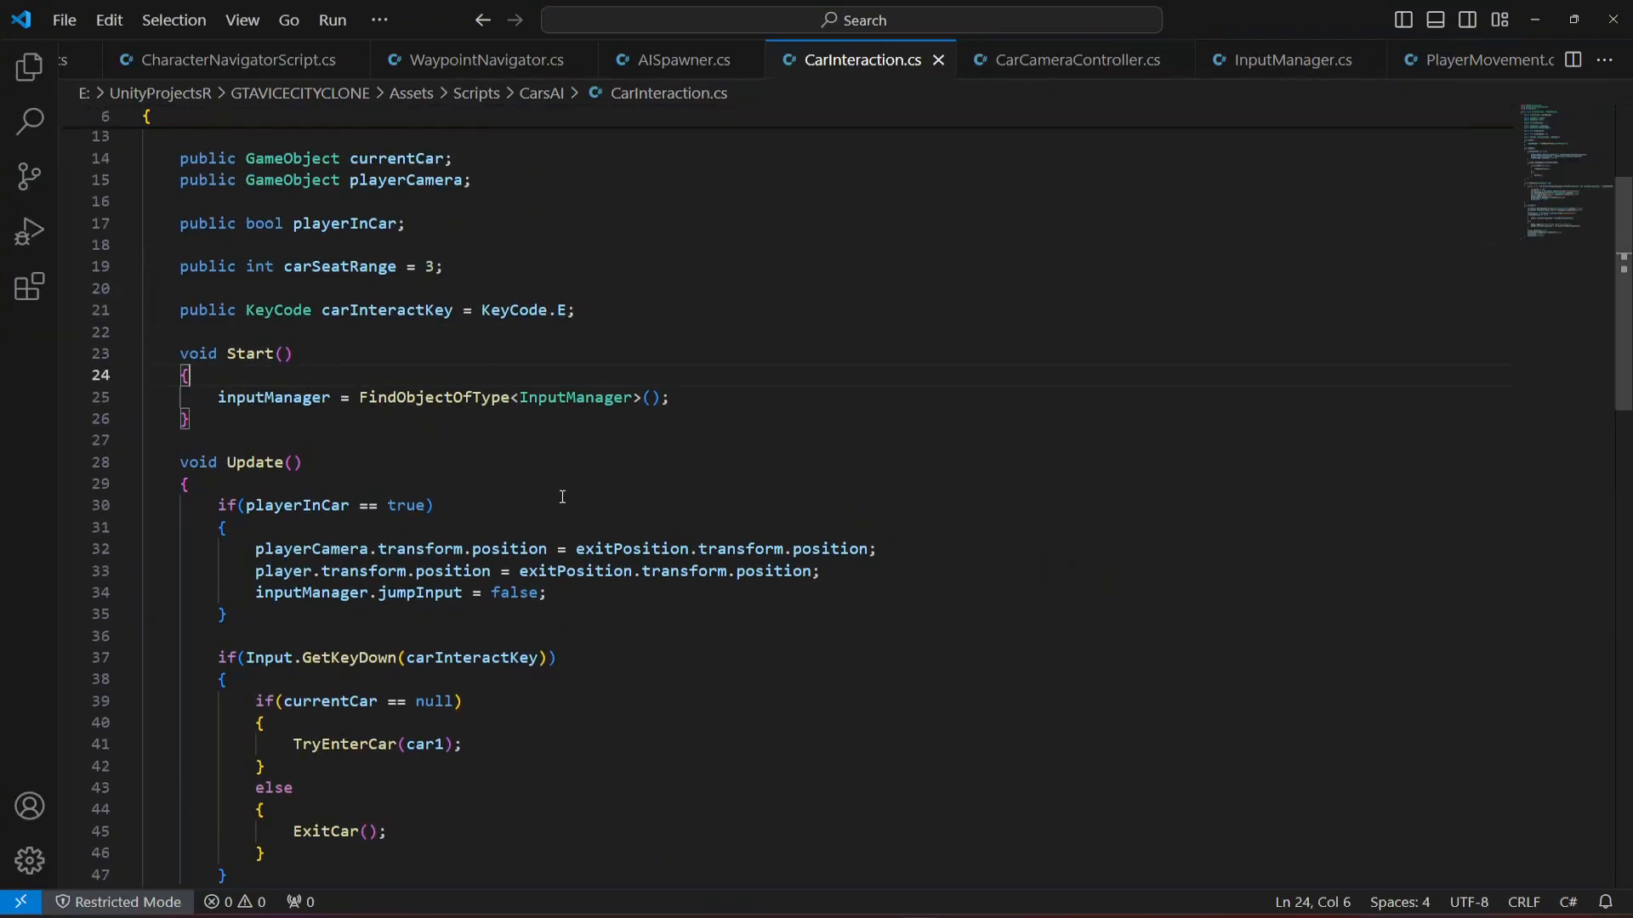
scroll(563, 497, "up", 3)
scroll(545, 509, "down", 4)
scroll(543, 510, "up", 5)
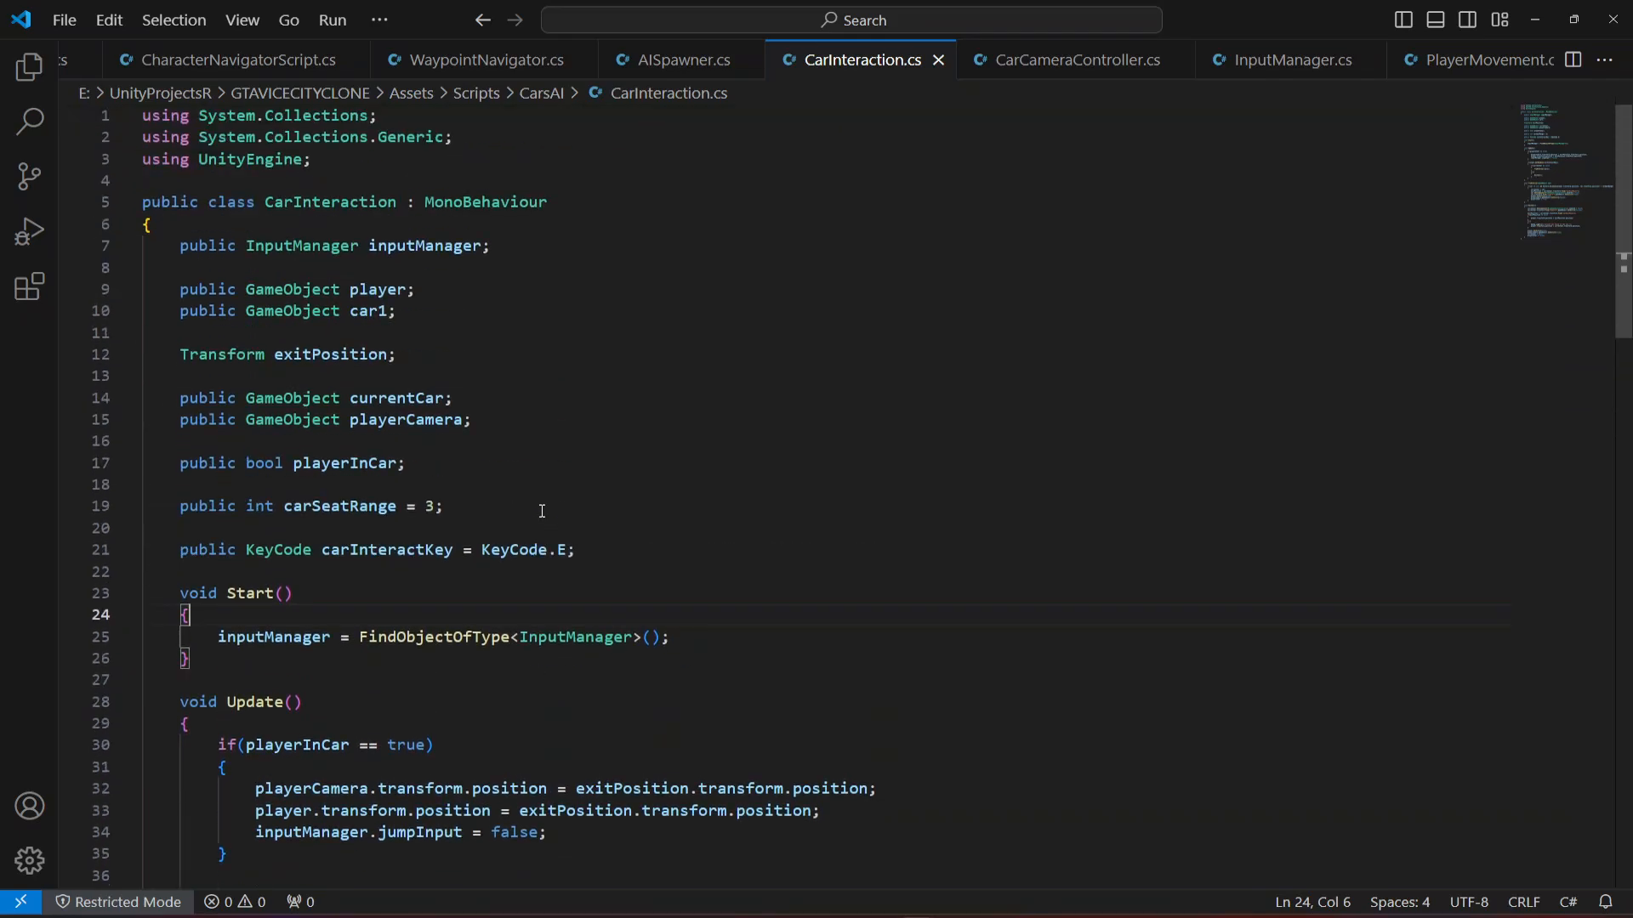
- Declare a public GameObject field named car2 directly below the car1 declaration in CarInteraction.cs
left_click(435, 312)
key("shift+Home")
key("ctrl+c")
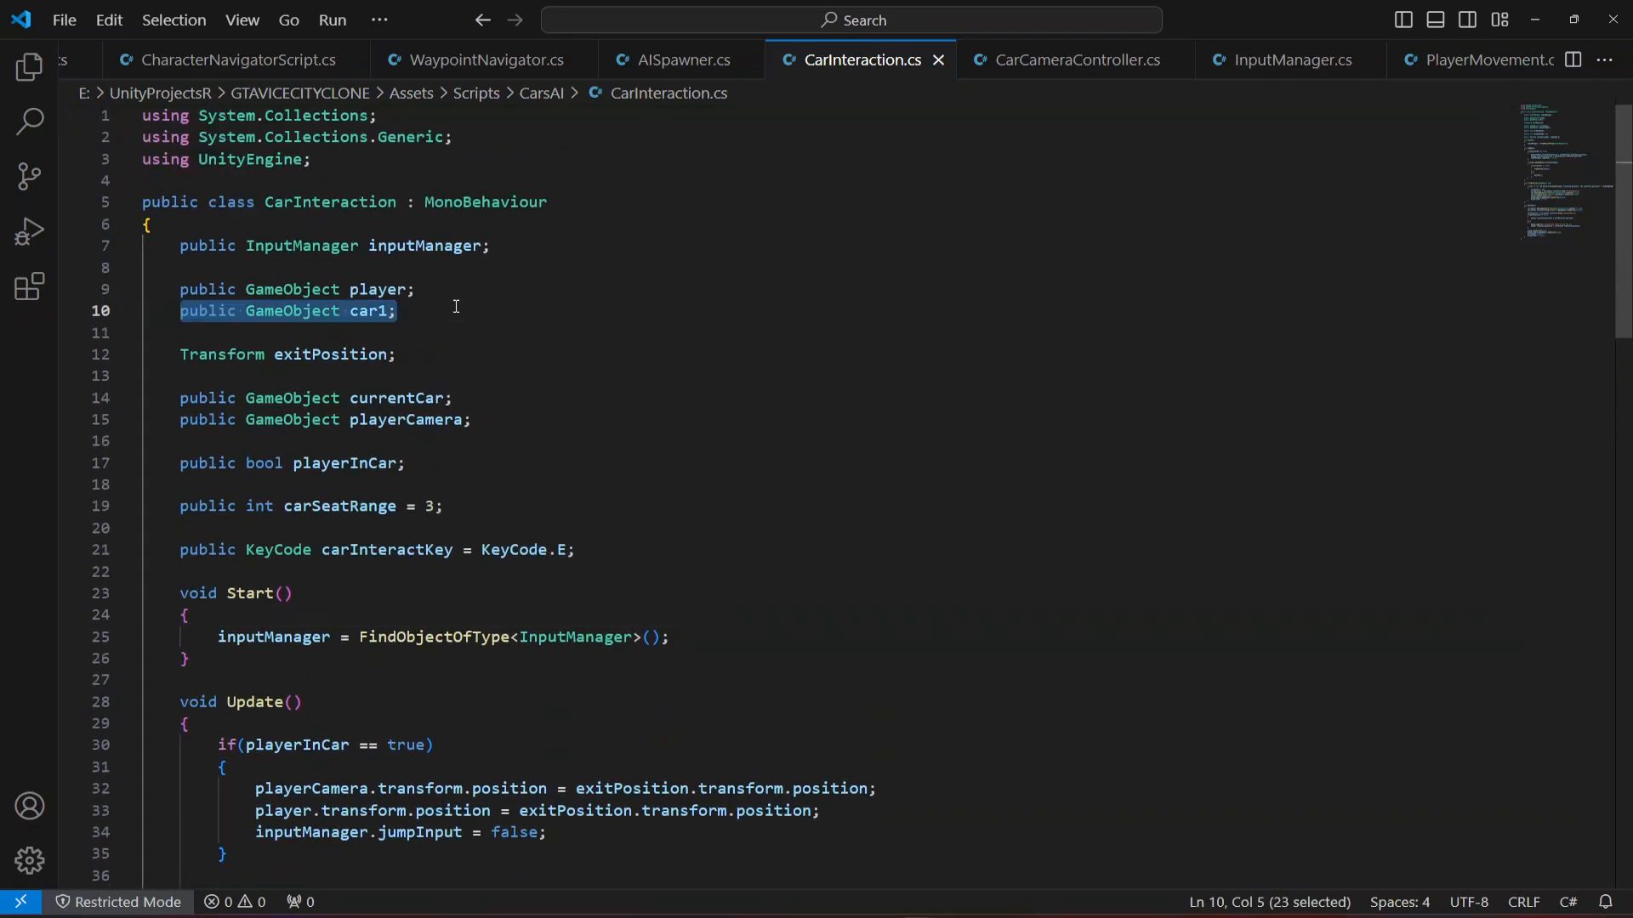
key("ctrl+Right")
key("Return")
key("ctrl+z")
key("End")
key("Return")
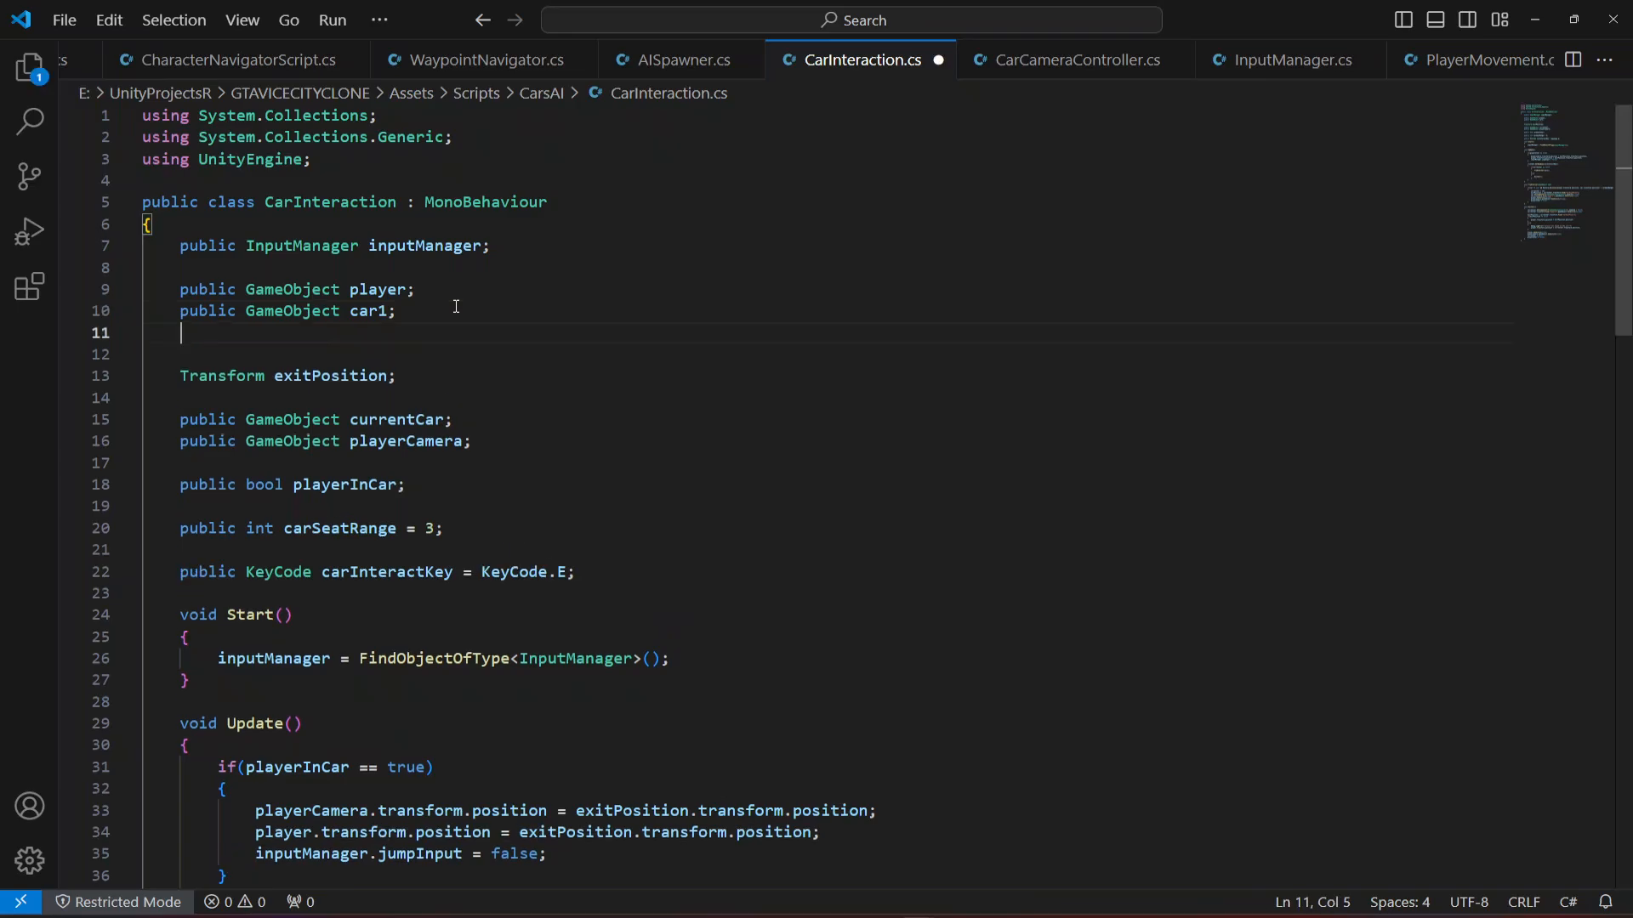
key("ctrl+v")
left_click(386, 334)
key("BackSpace")
type("2")
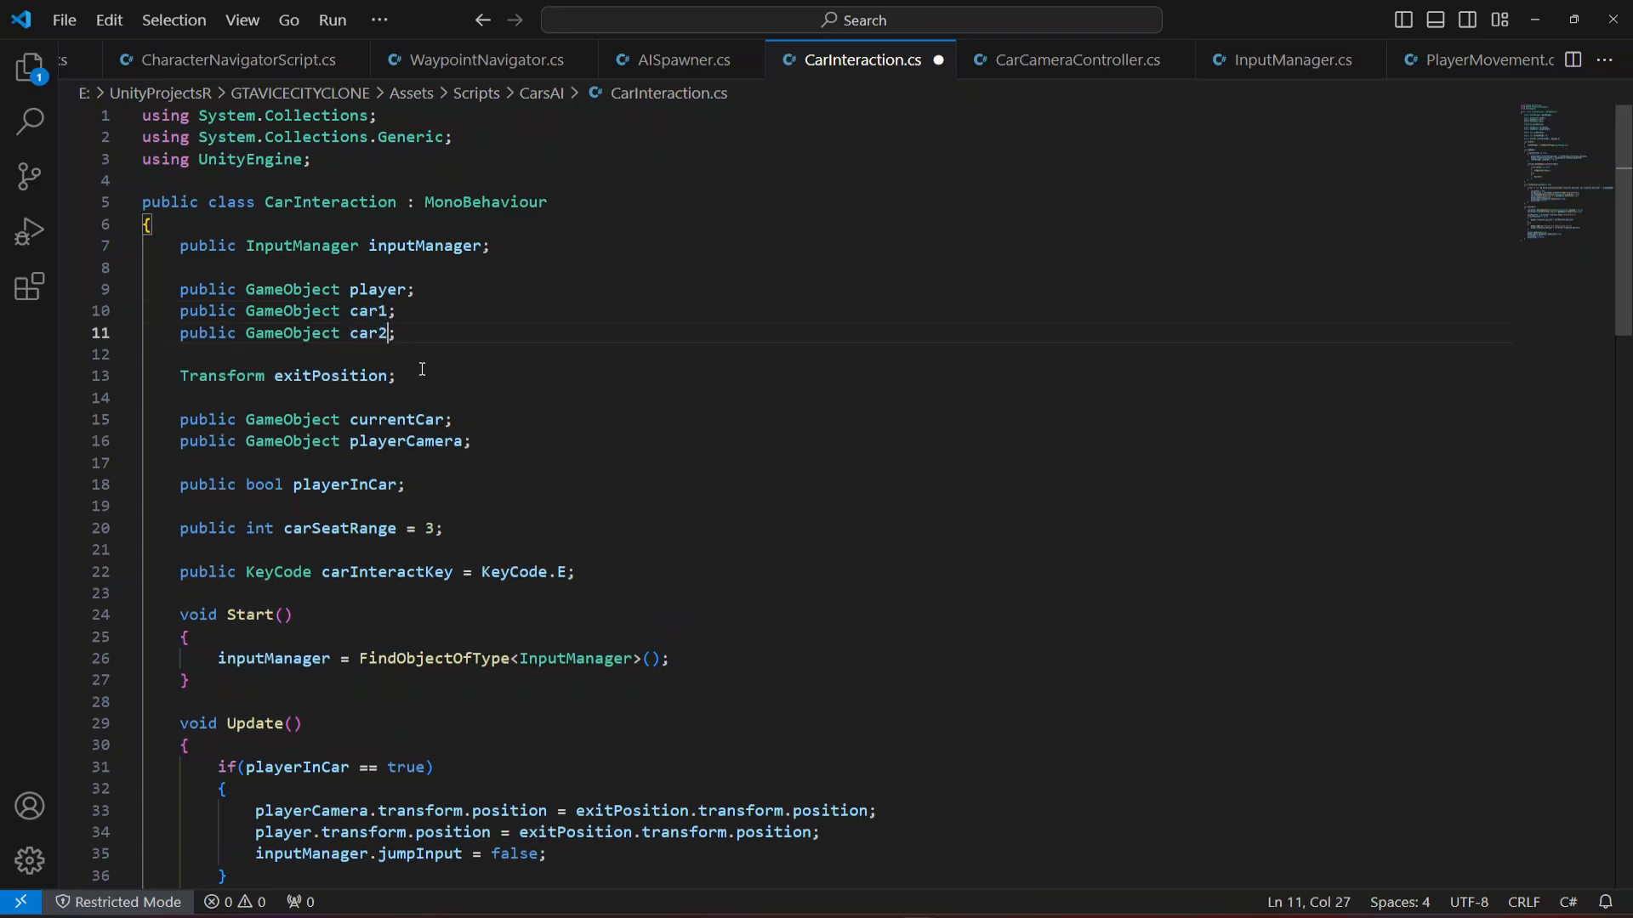
- Add a TryEnterCar(car2) call below TryEnterCar(car1) in the Update method's currentCar null check and save the script
scroll(472, 510, "down", 8)
scroll(472, 511, "down", 1)
left_click_drag(463, 487, 320, 491)
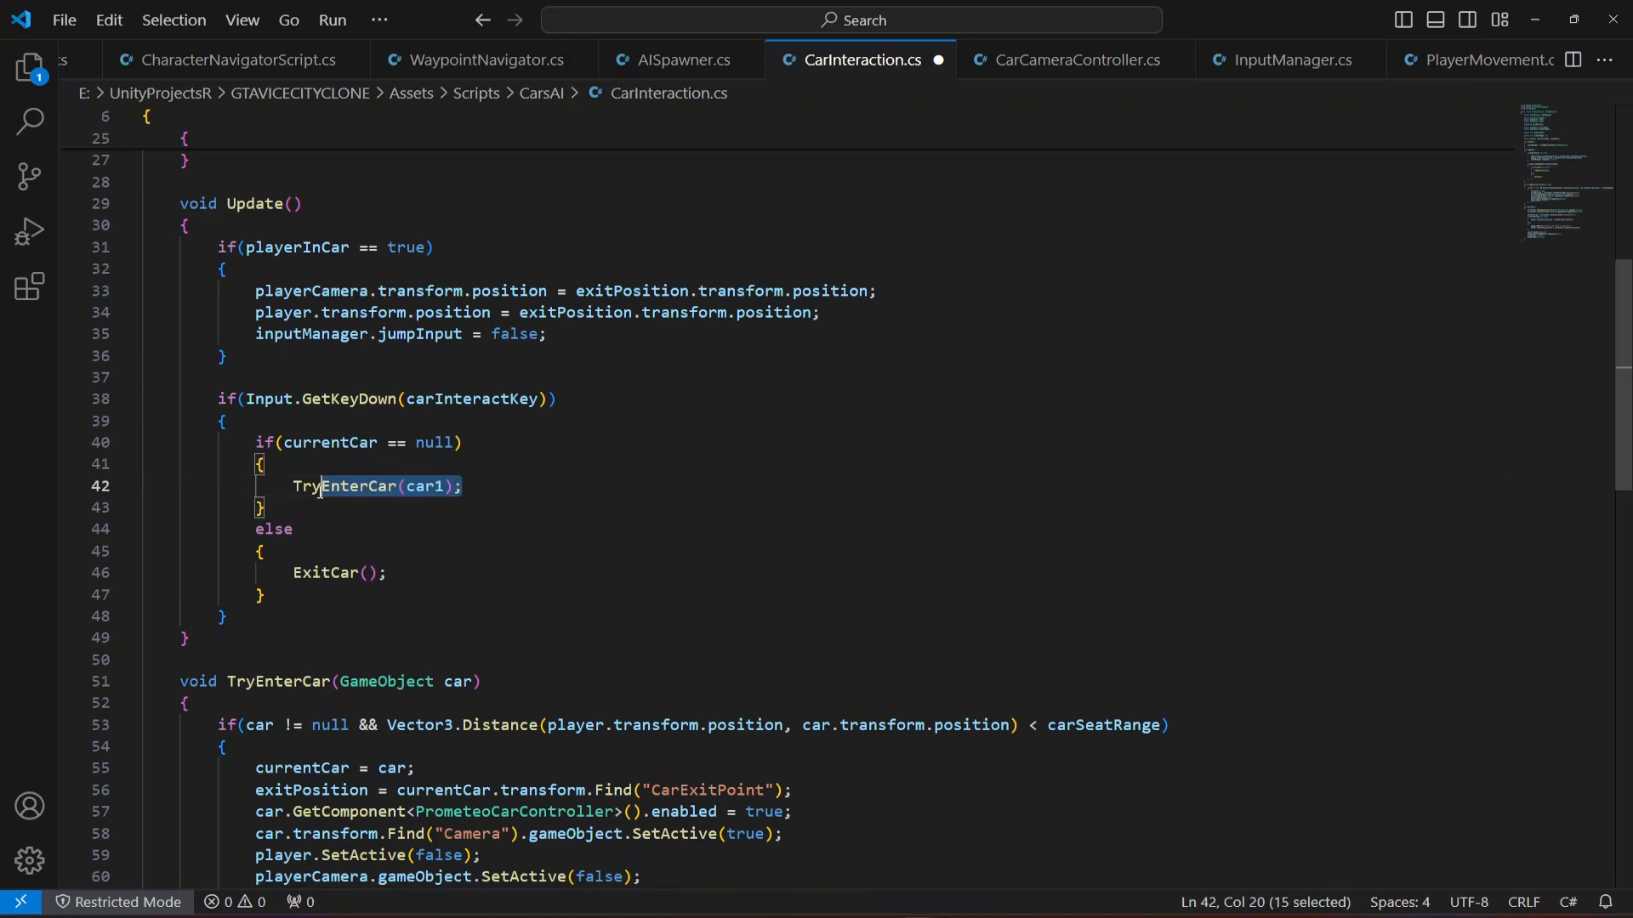
left_click(503, 481)
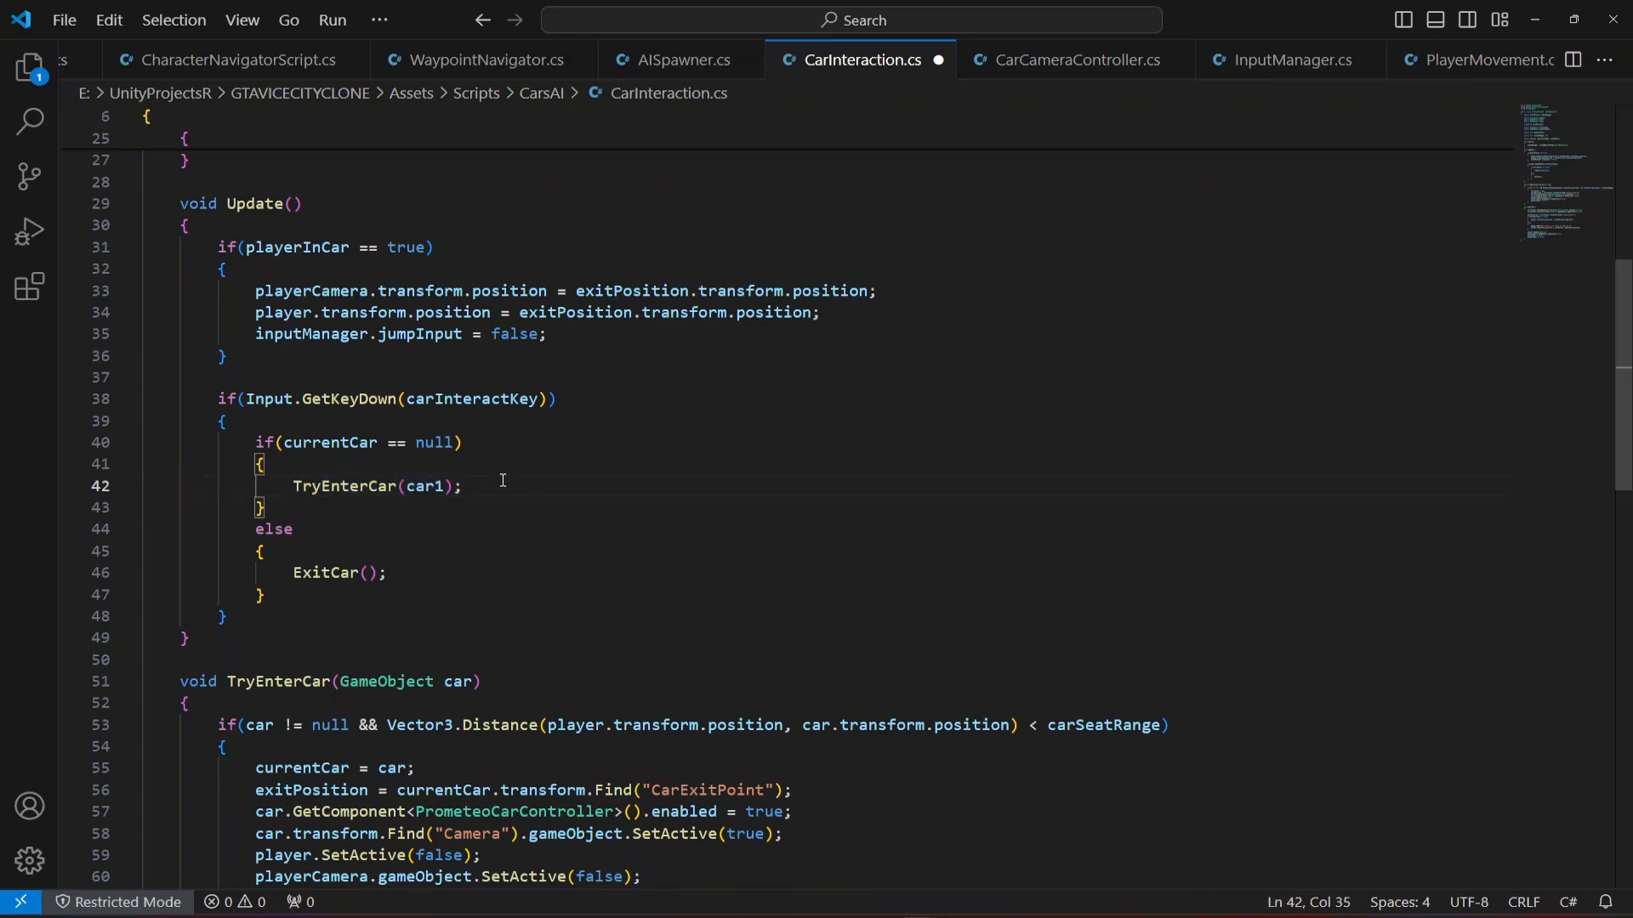
key("Return")
type("TryEnterCar(car1);")
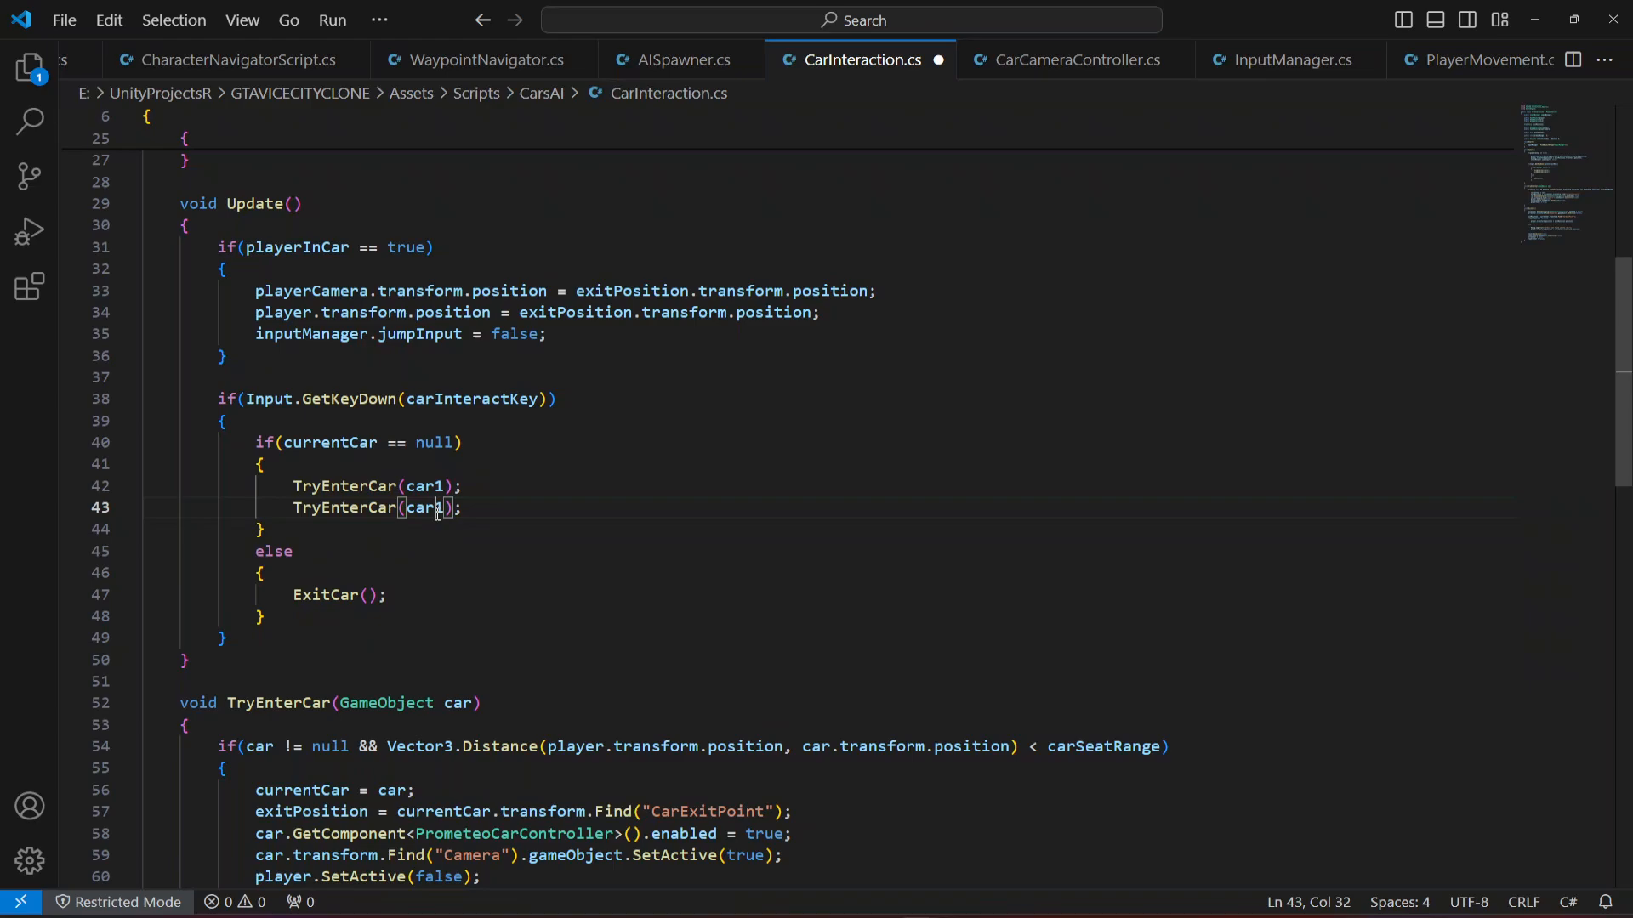
key("Delete")
type("2")
- Switch to Unity and assign PlayerCar2 to the Car 2 field of GameManager's Car Interaction script
key("alt+Tab")
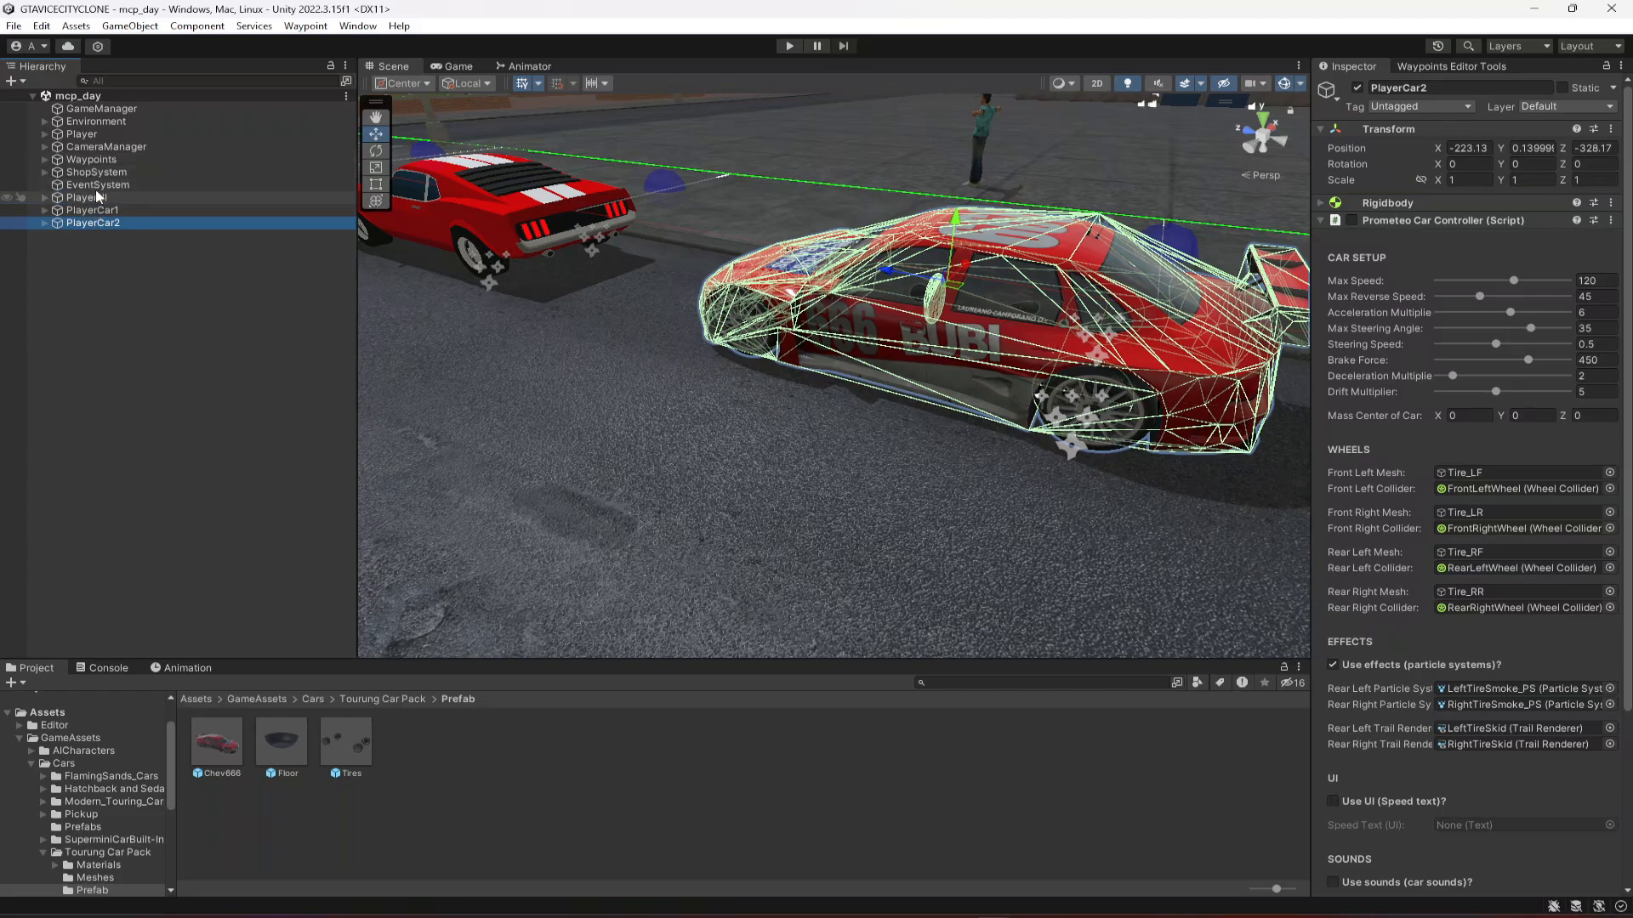
left_click(102, 109)
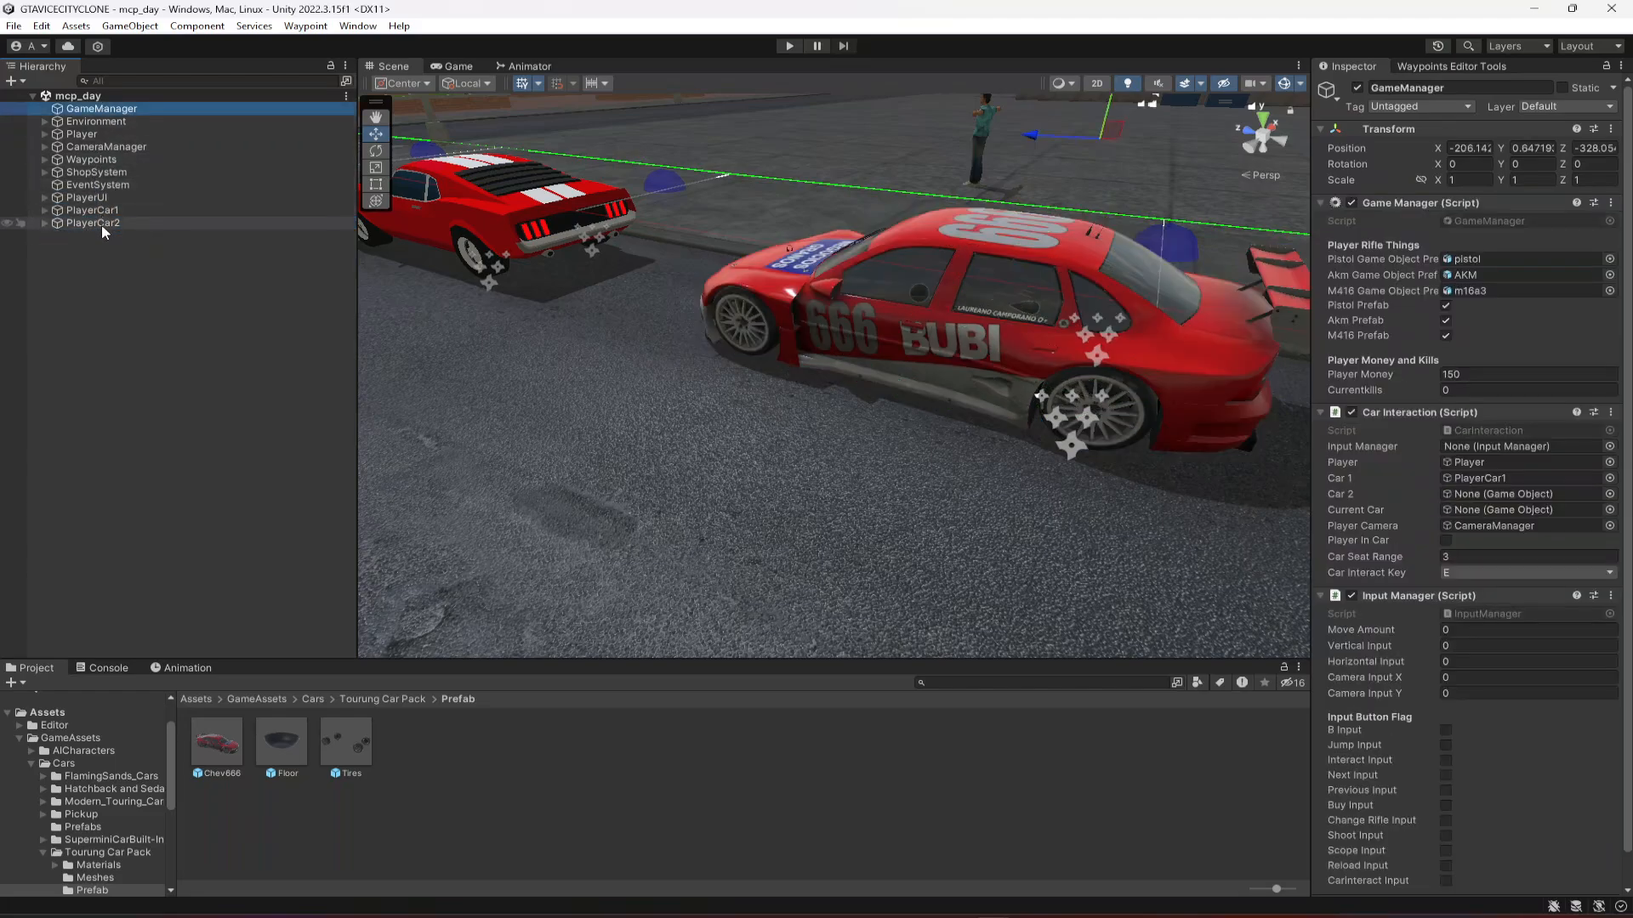
left_click_drag(100, 224, 1481, 501)
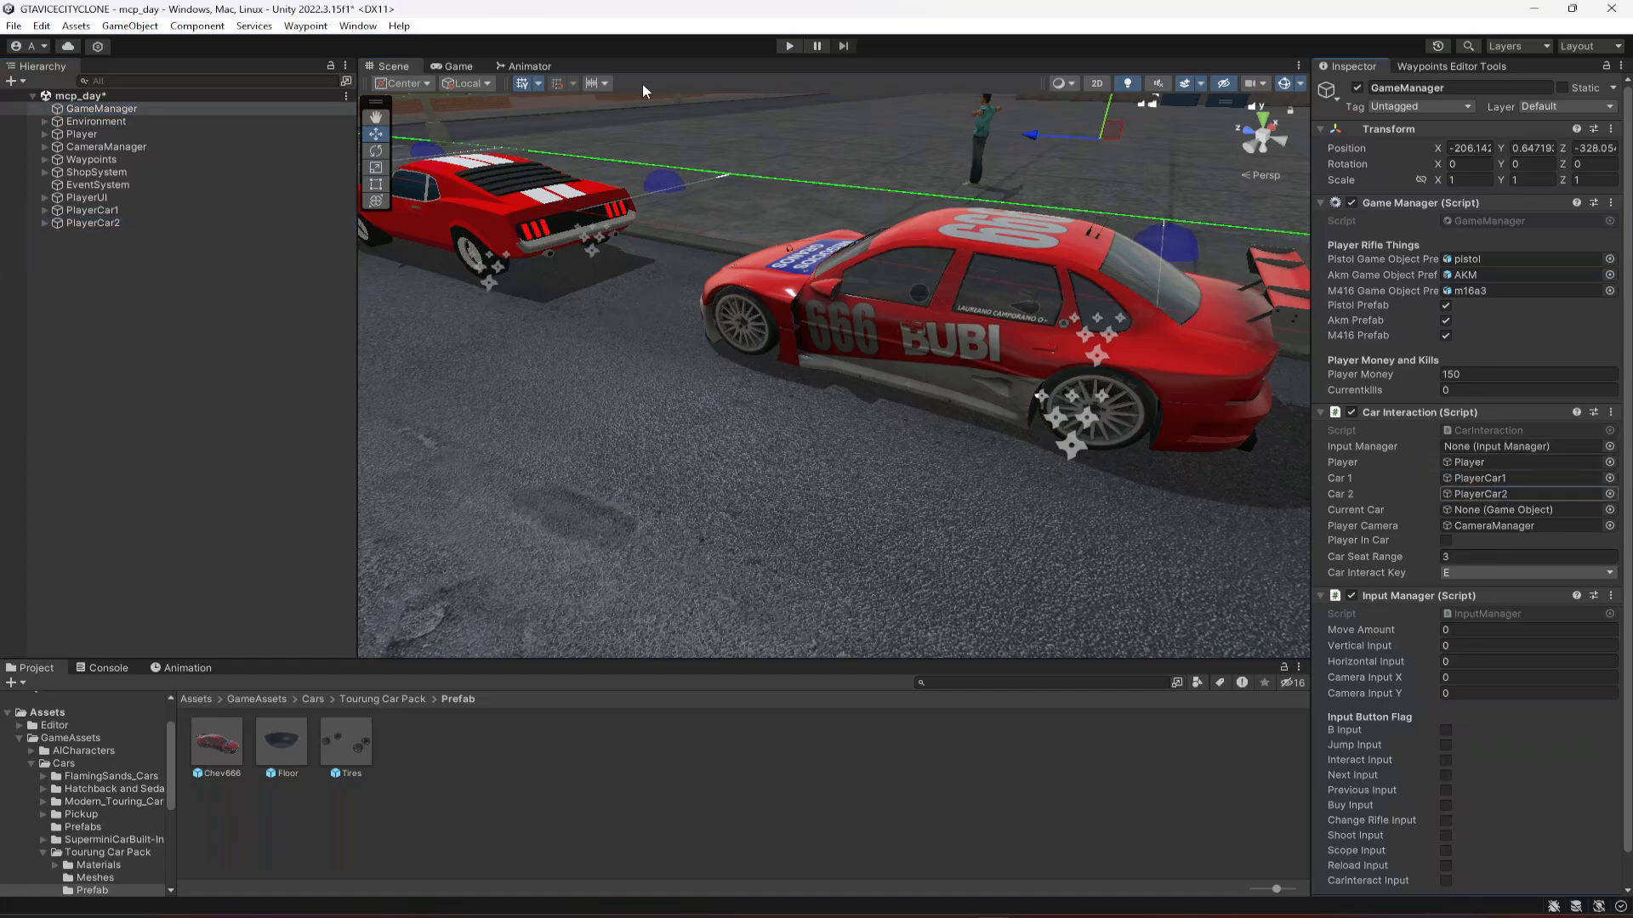
- Run the game, bring the player over to PlayerCar2 and enter the car
left_click(790, 47)
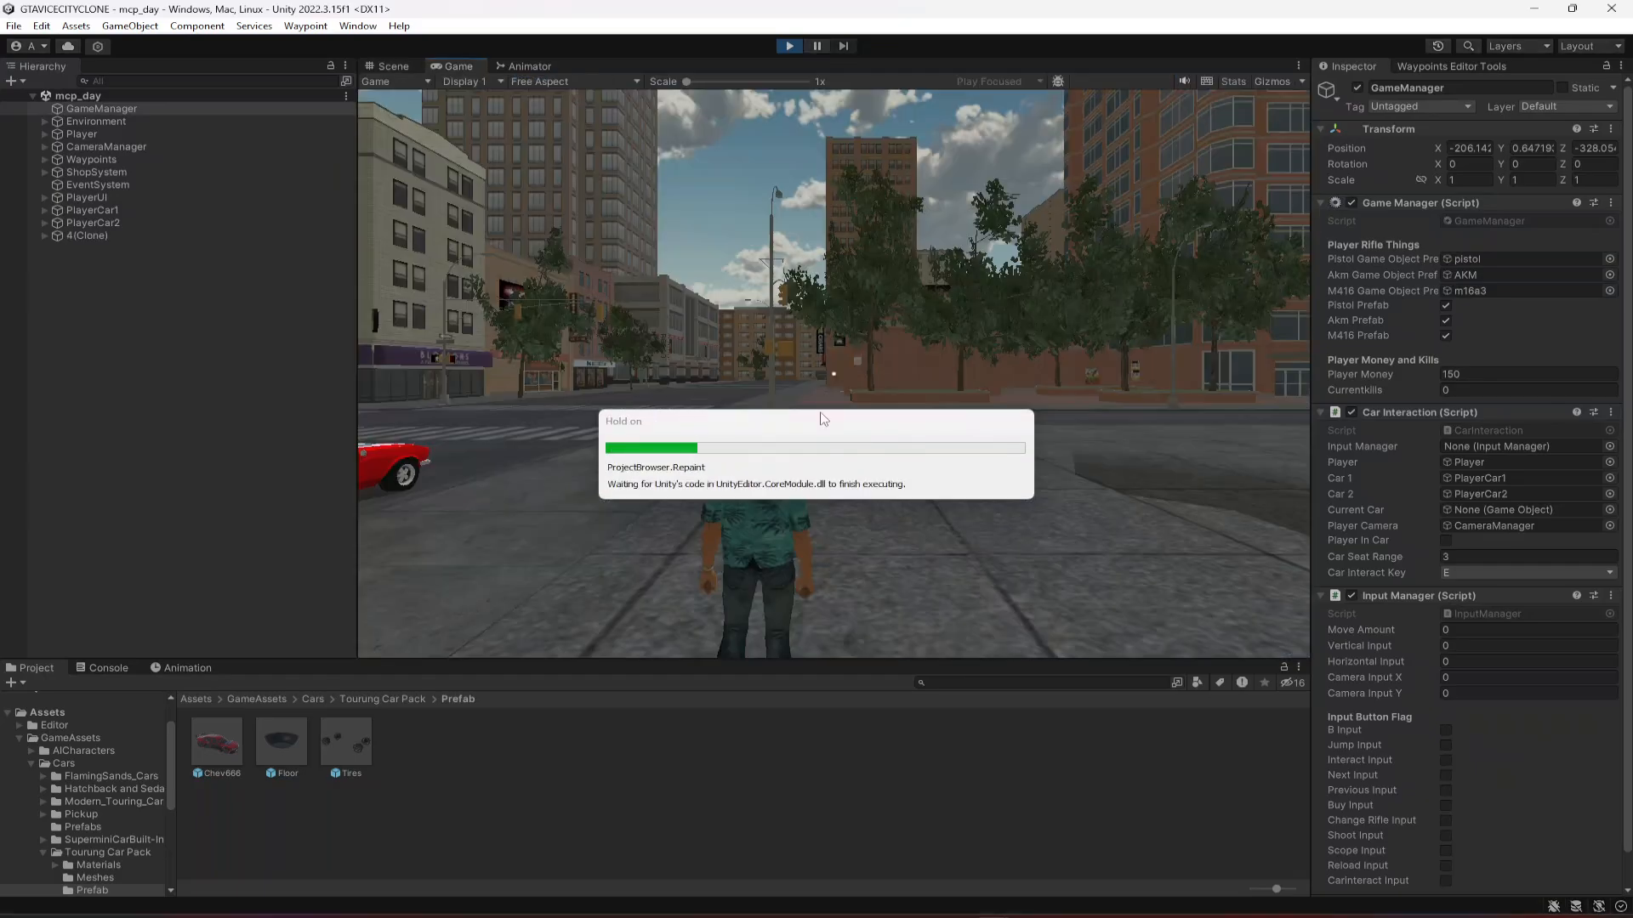
key("w")
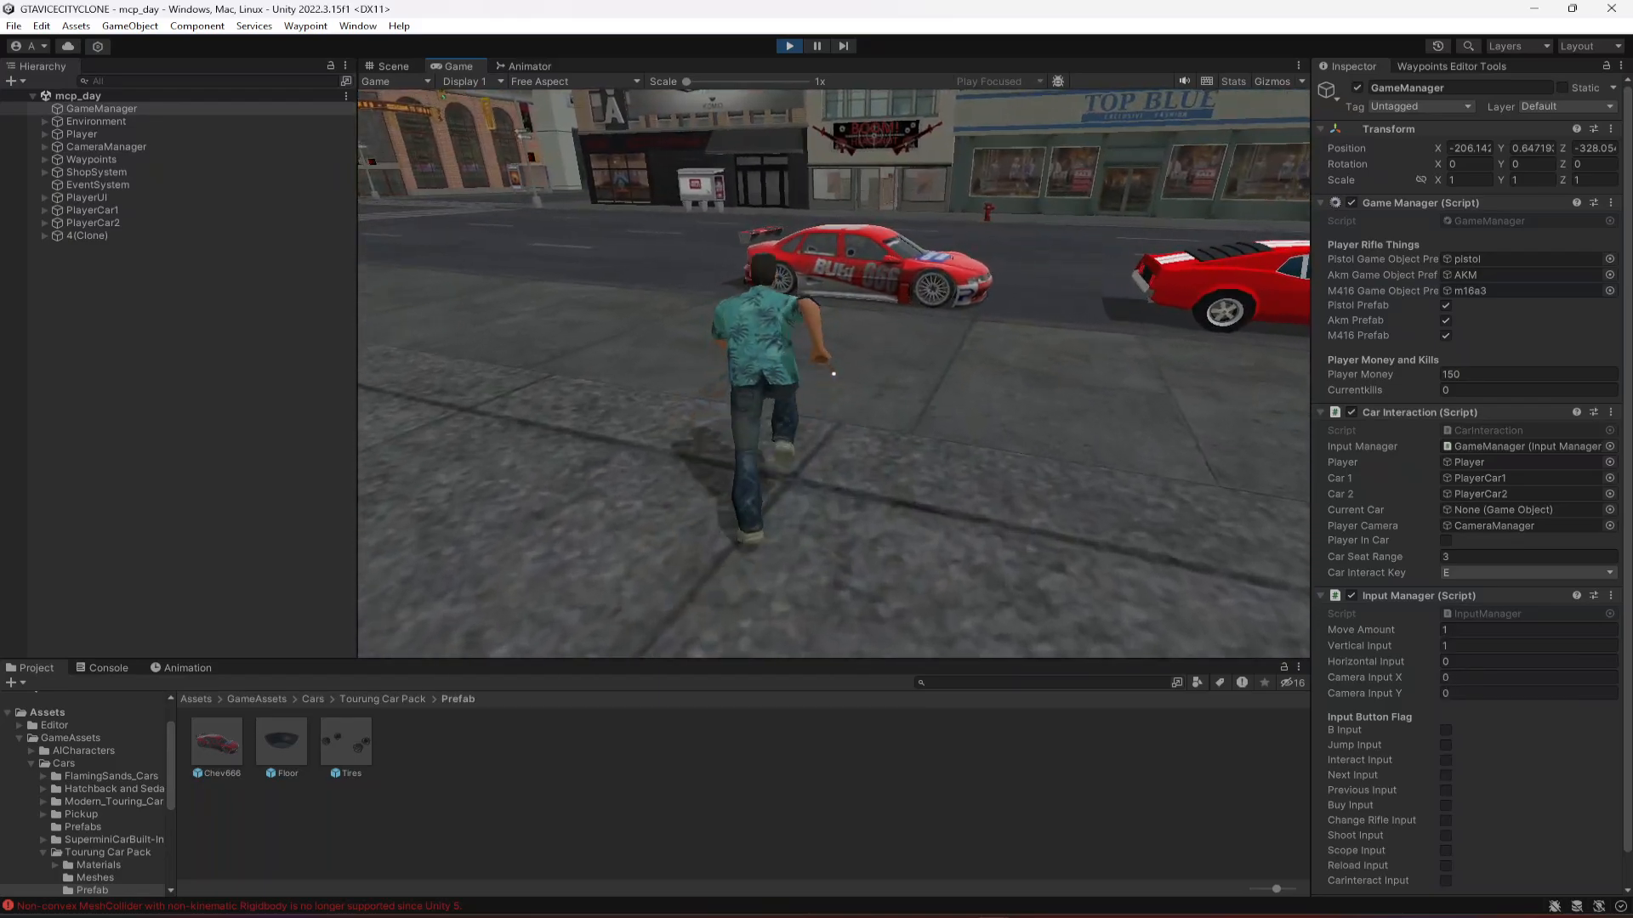
key("e")
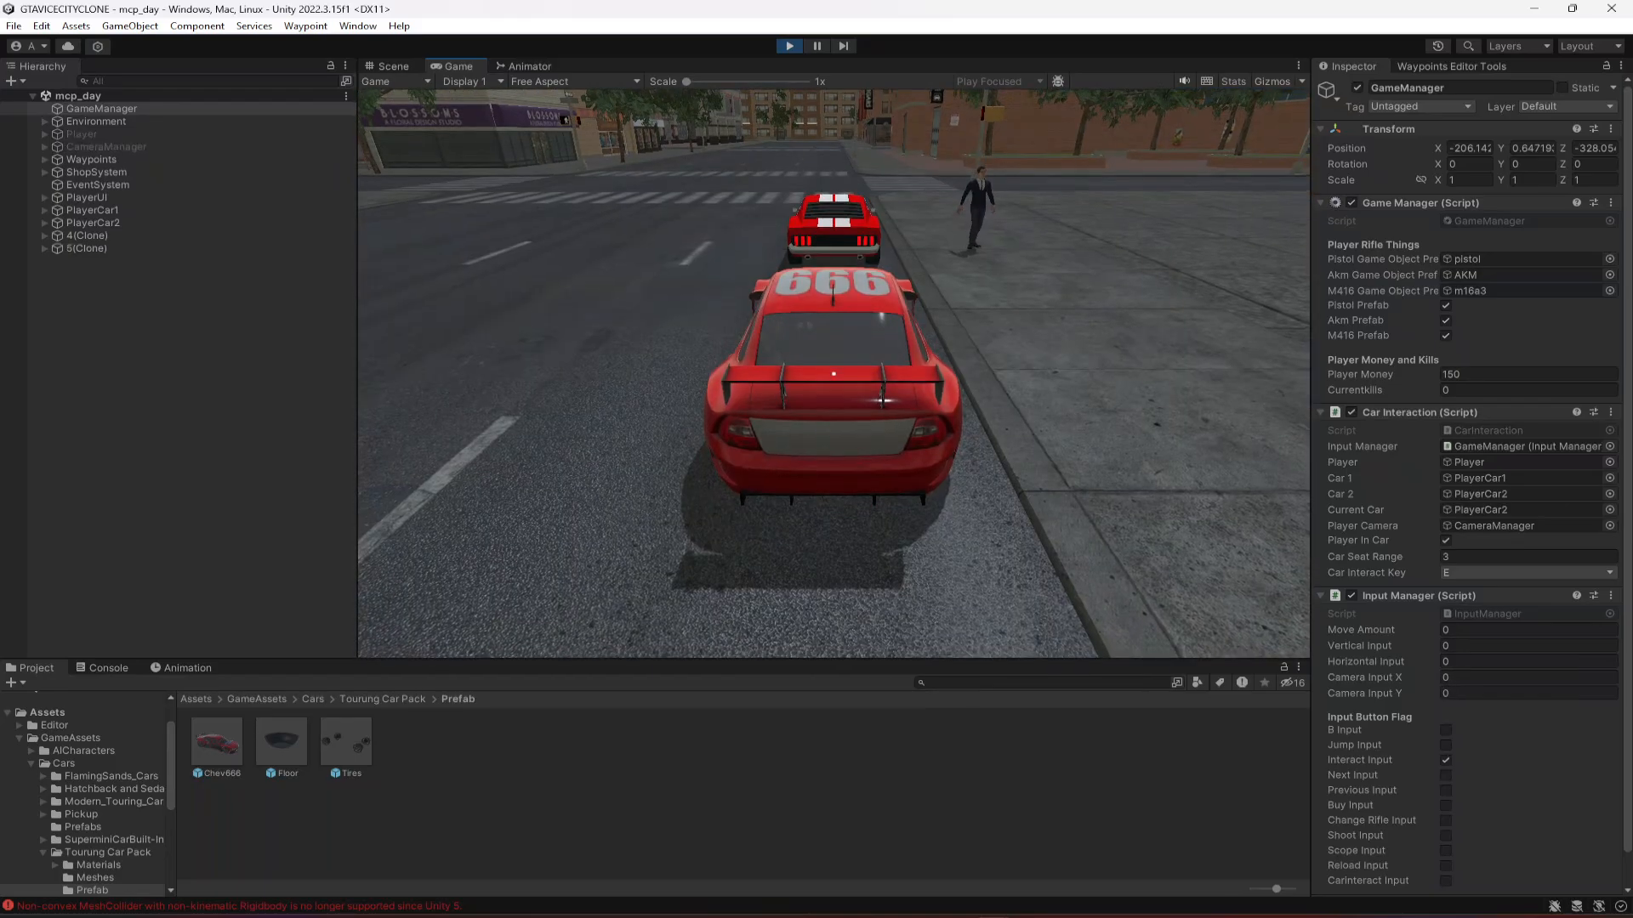
- Test-drive PlayerCar2 by reversing it off the road, steering back onto the street and accelerating through the intersection
key("s")
key("d")
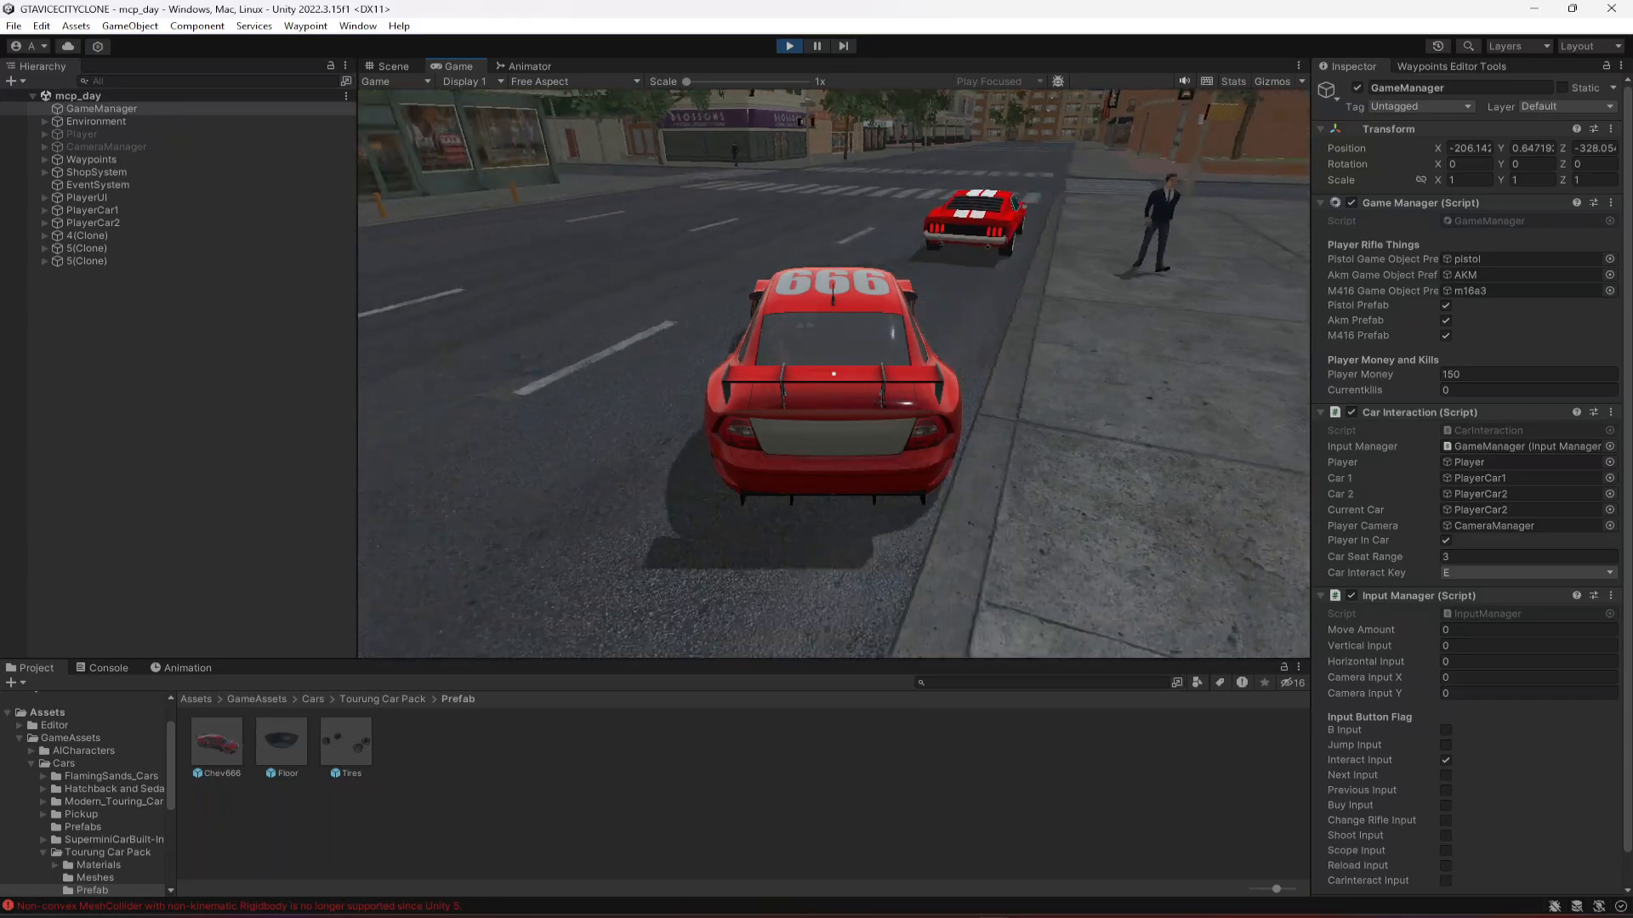
key("s")
key("d")
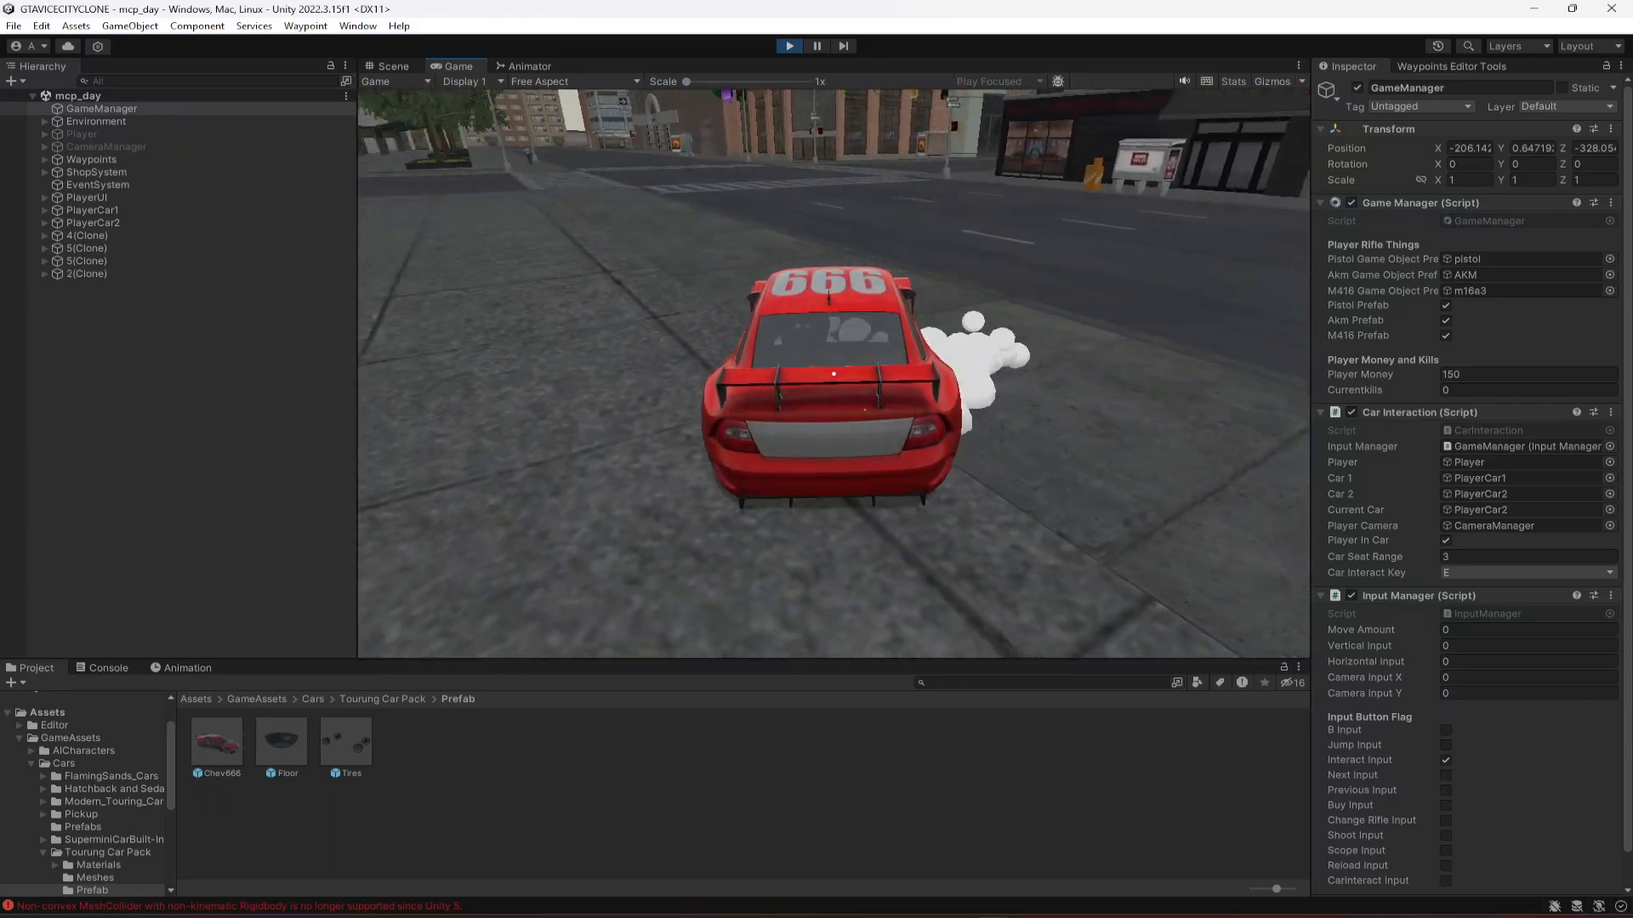
key("w")
key("d")
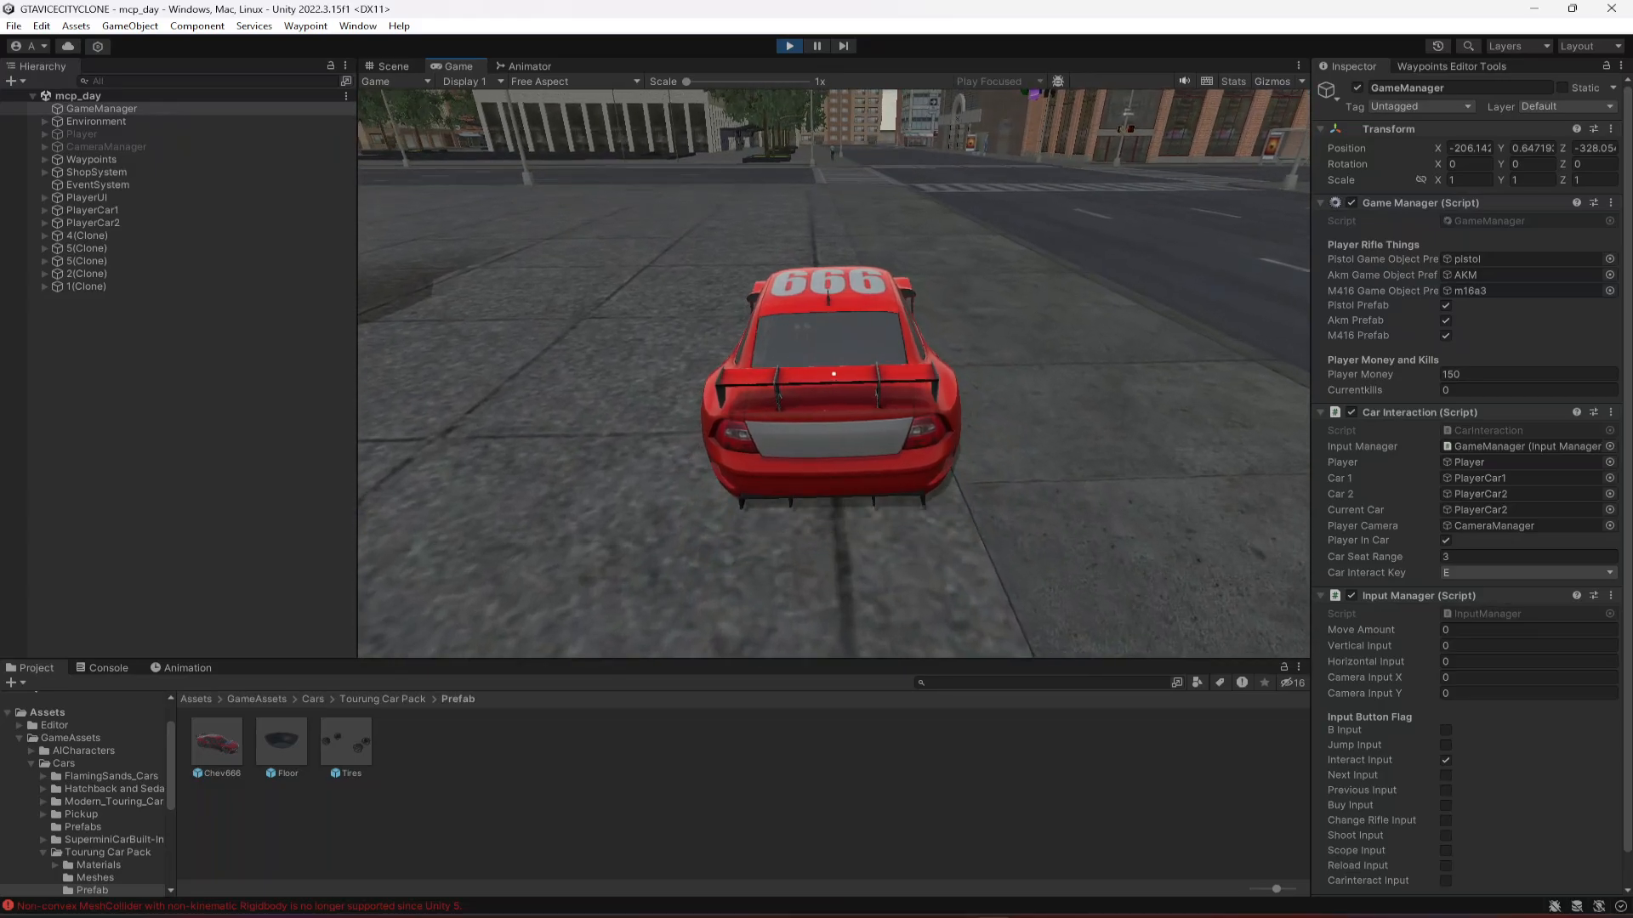
key("w")
key("d")
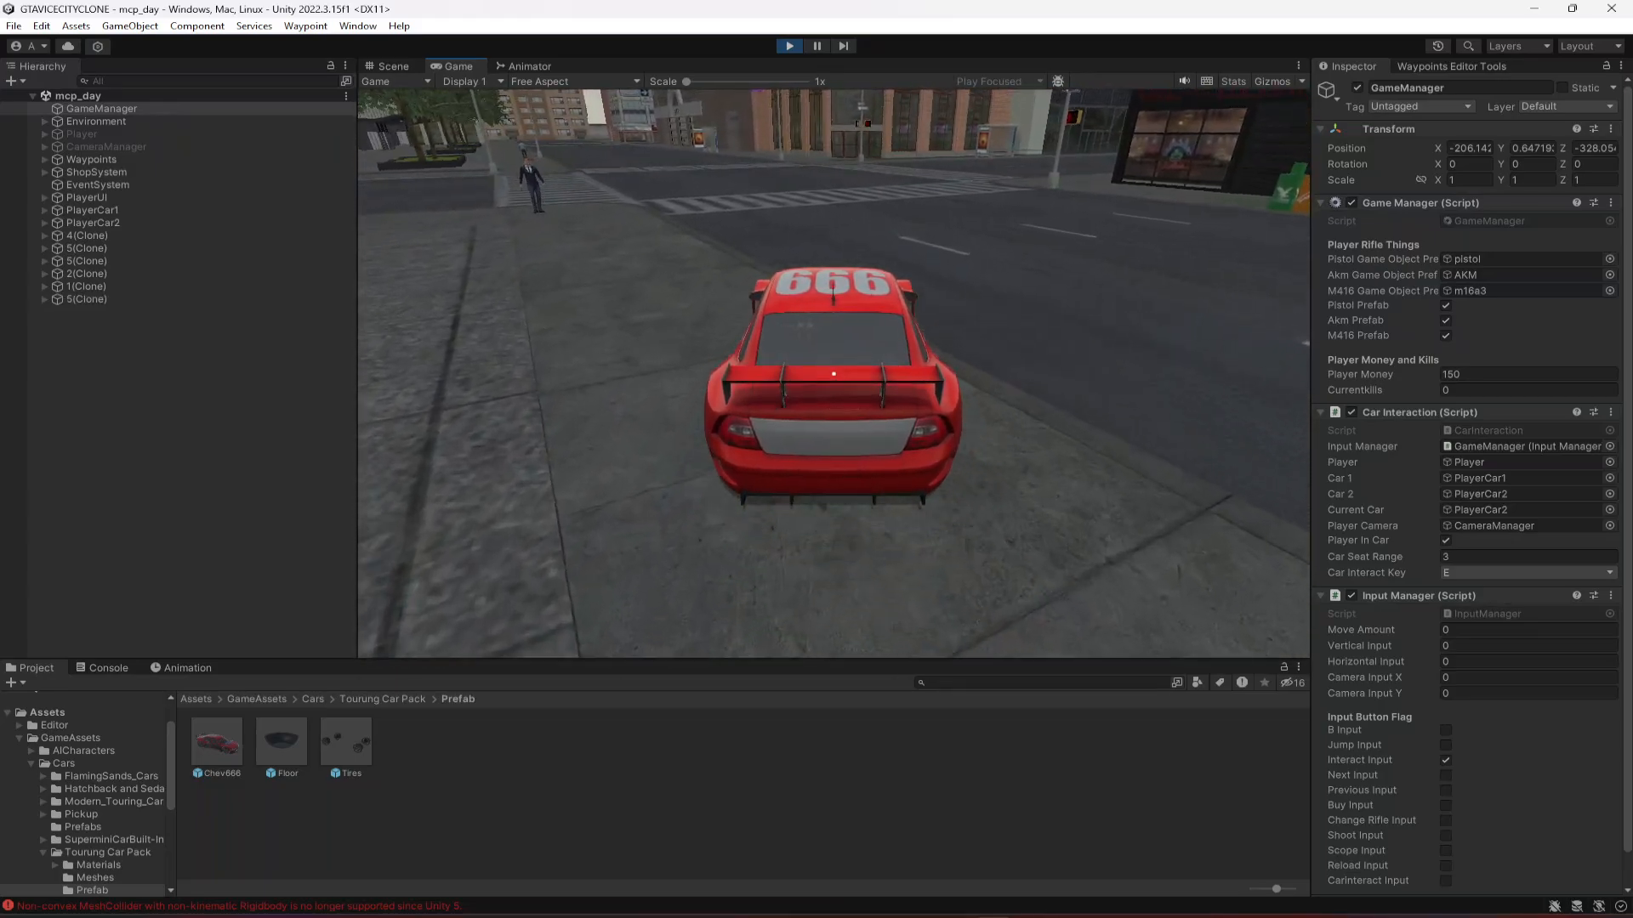
key("w")
key("a")
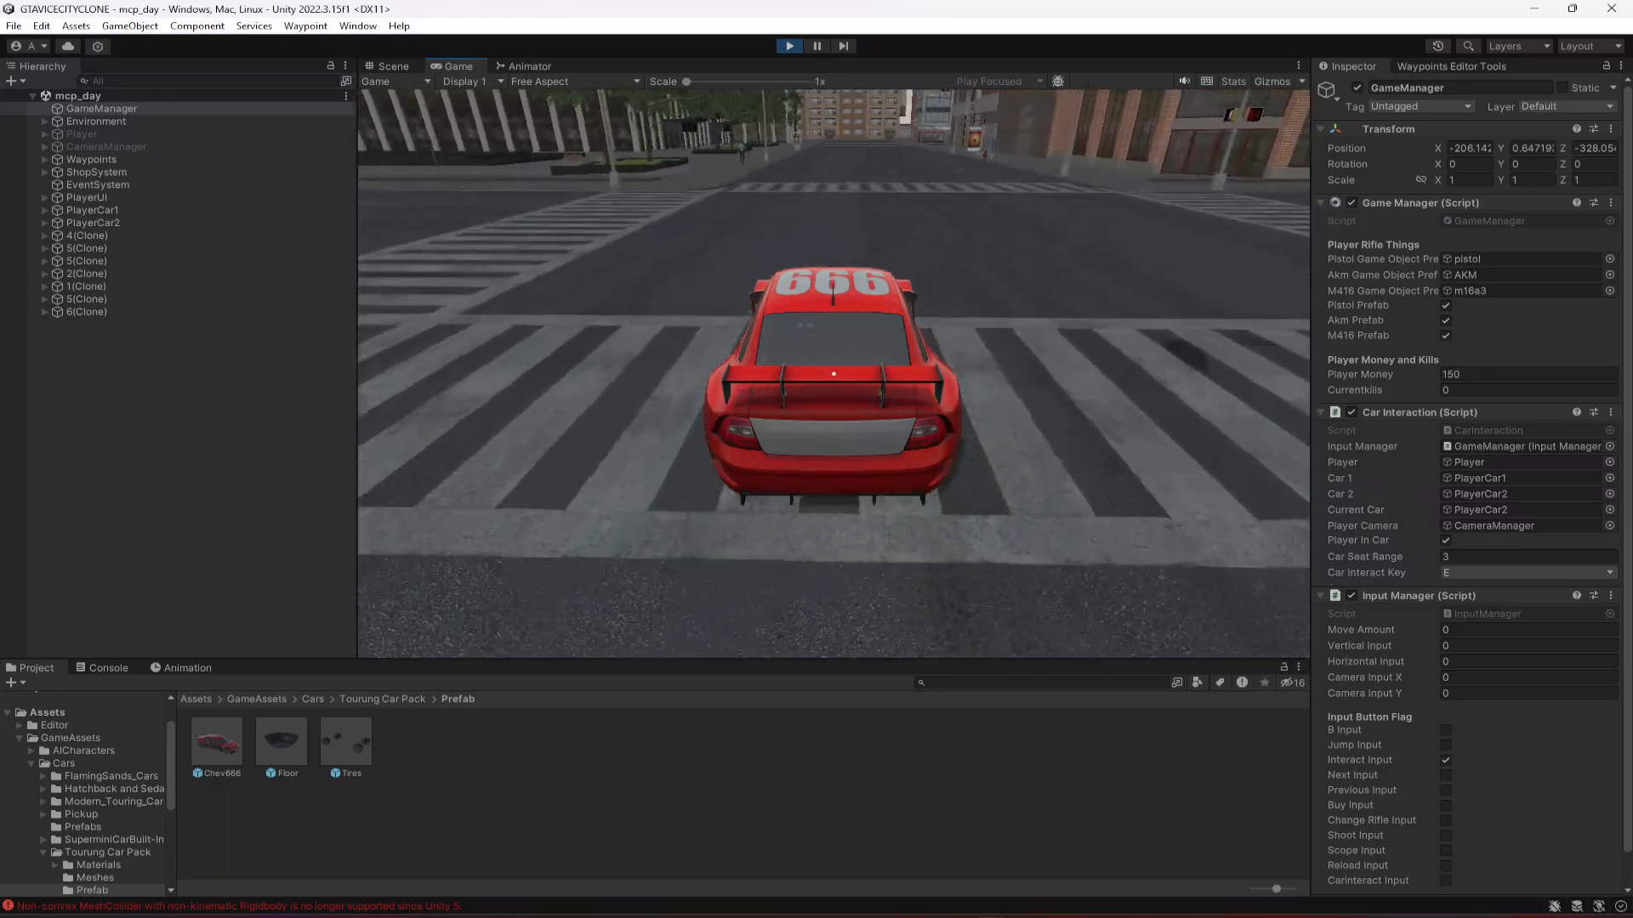
key("w")
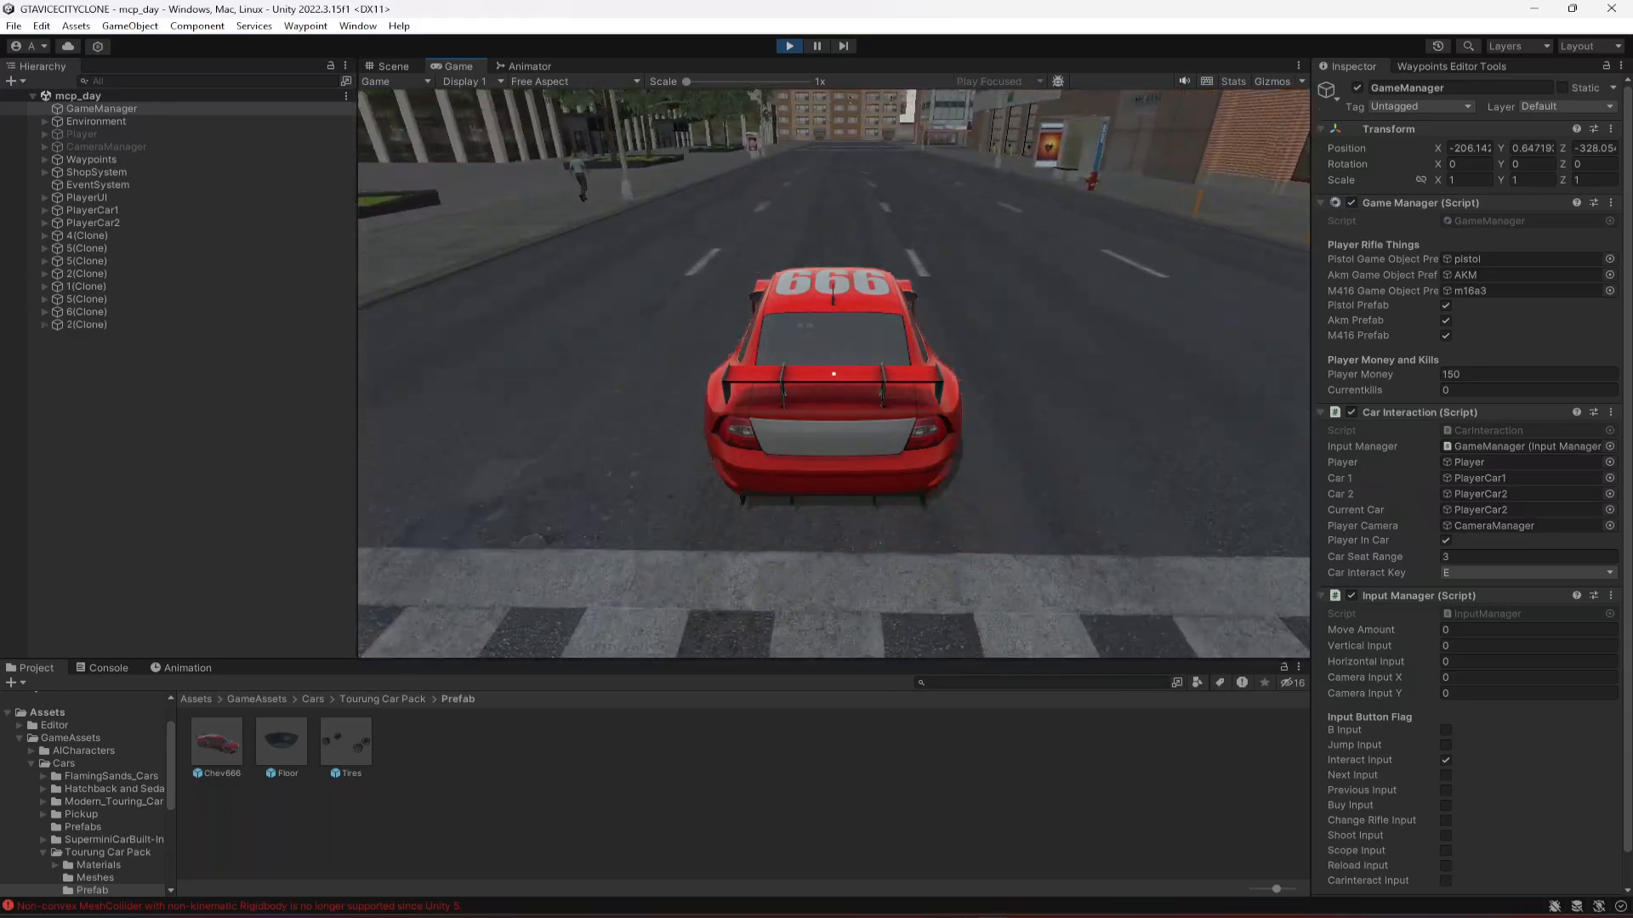
key("w")
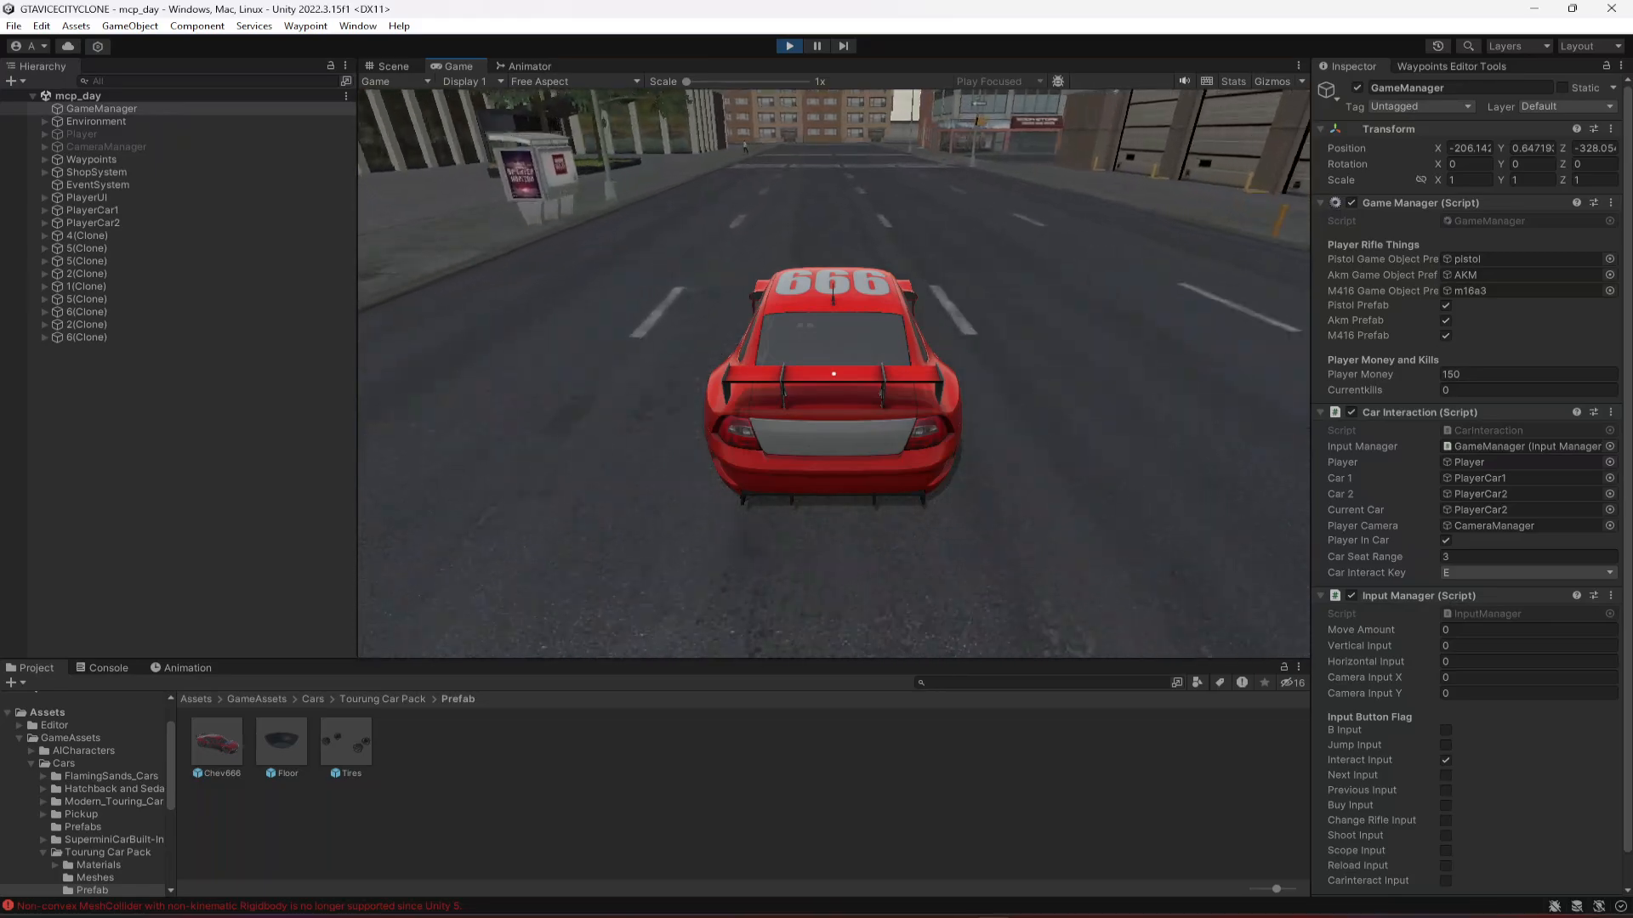
- Test PlayerCar2's handbrake by drifting through turns and watching the tire skid effects
key("space")
key("w")
key("d")
key("space")
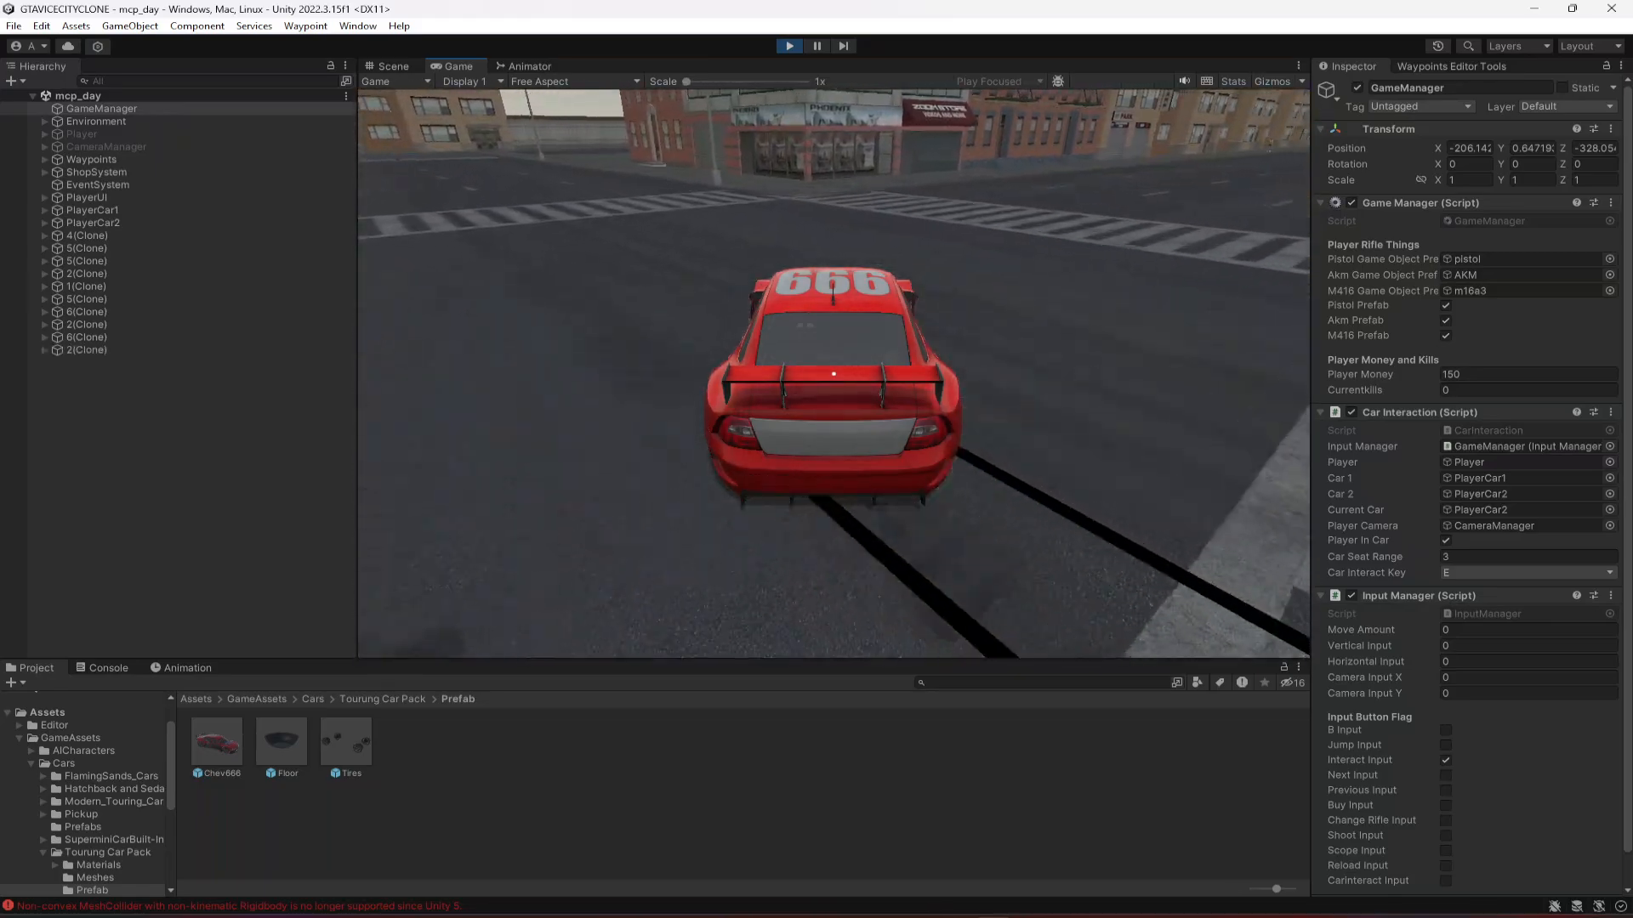
key("space")
key("w")
key("a")
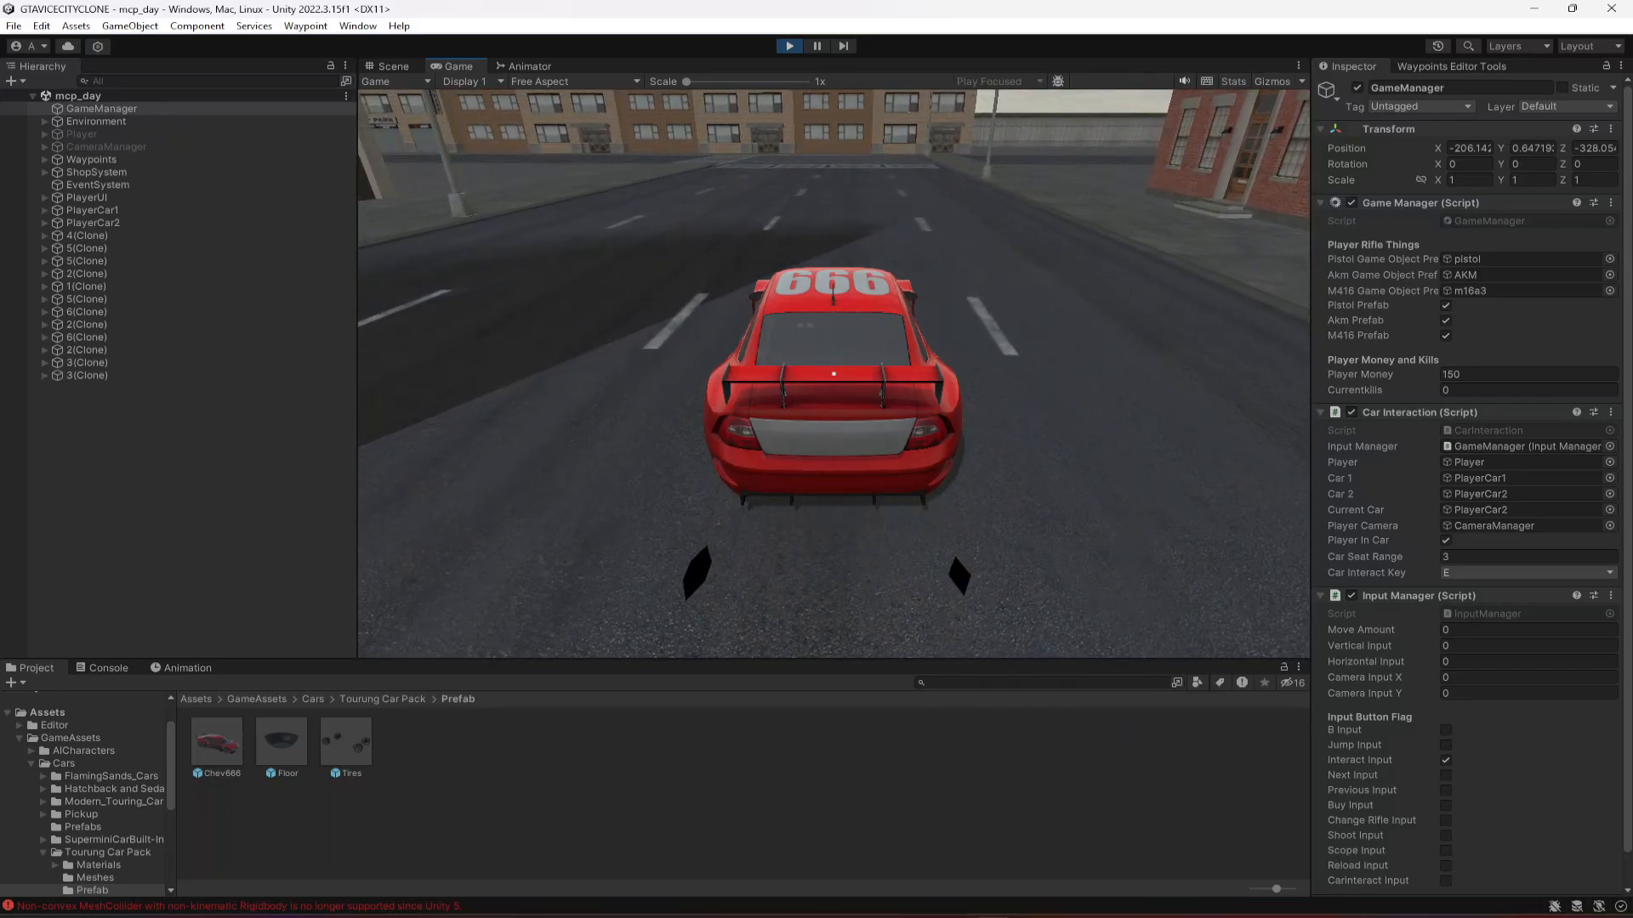
- Focus on PlayerCar2 in the Scene view while the game is running
left_click(373, 65)
double_click(109, 223)
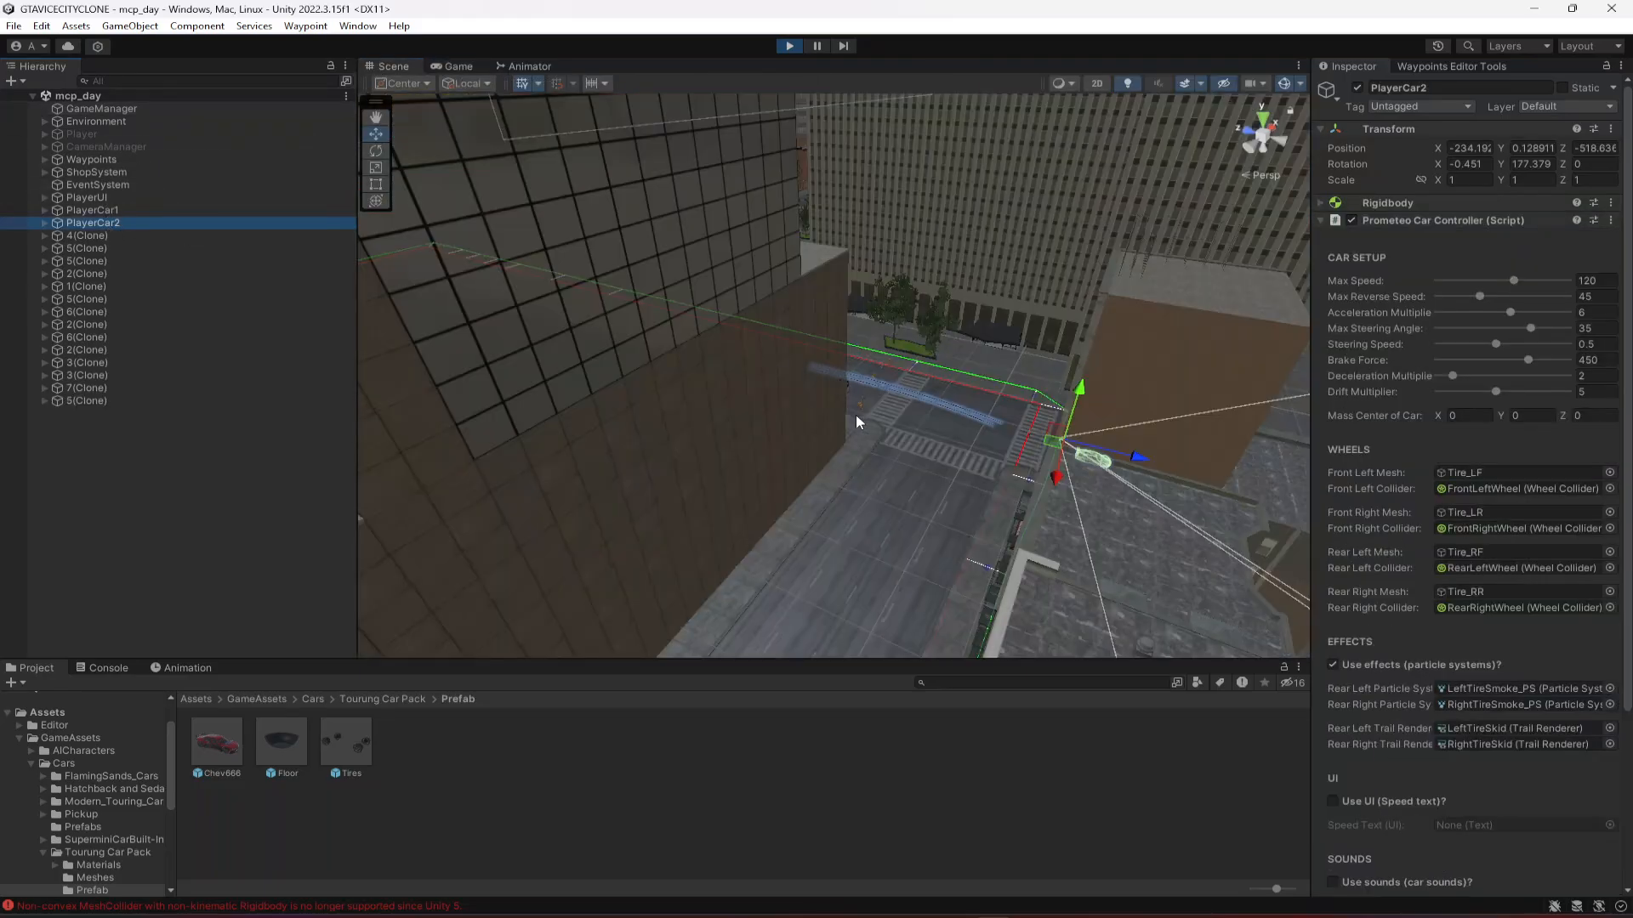
right_click_drag(856, 418, 944, 450)
double_click(108, 224)
mouse_move(765, 416)
right_mouse_down()
mouse_move(1110, 452)
mouse_move(1085, 416)
mouse_move(703, 393)
mouse_move(723, 383)
right_mouse_up()
key("d")
key("w")
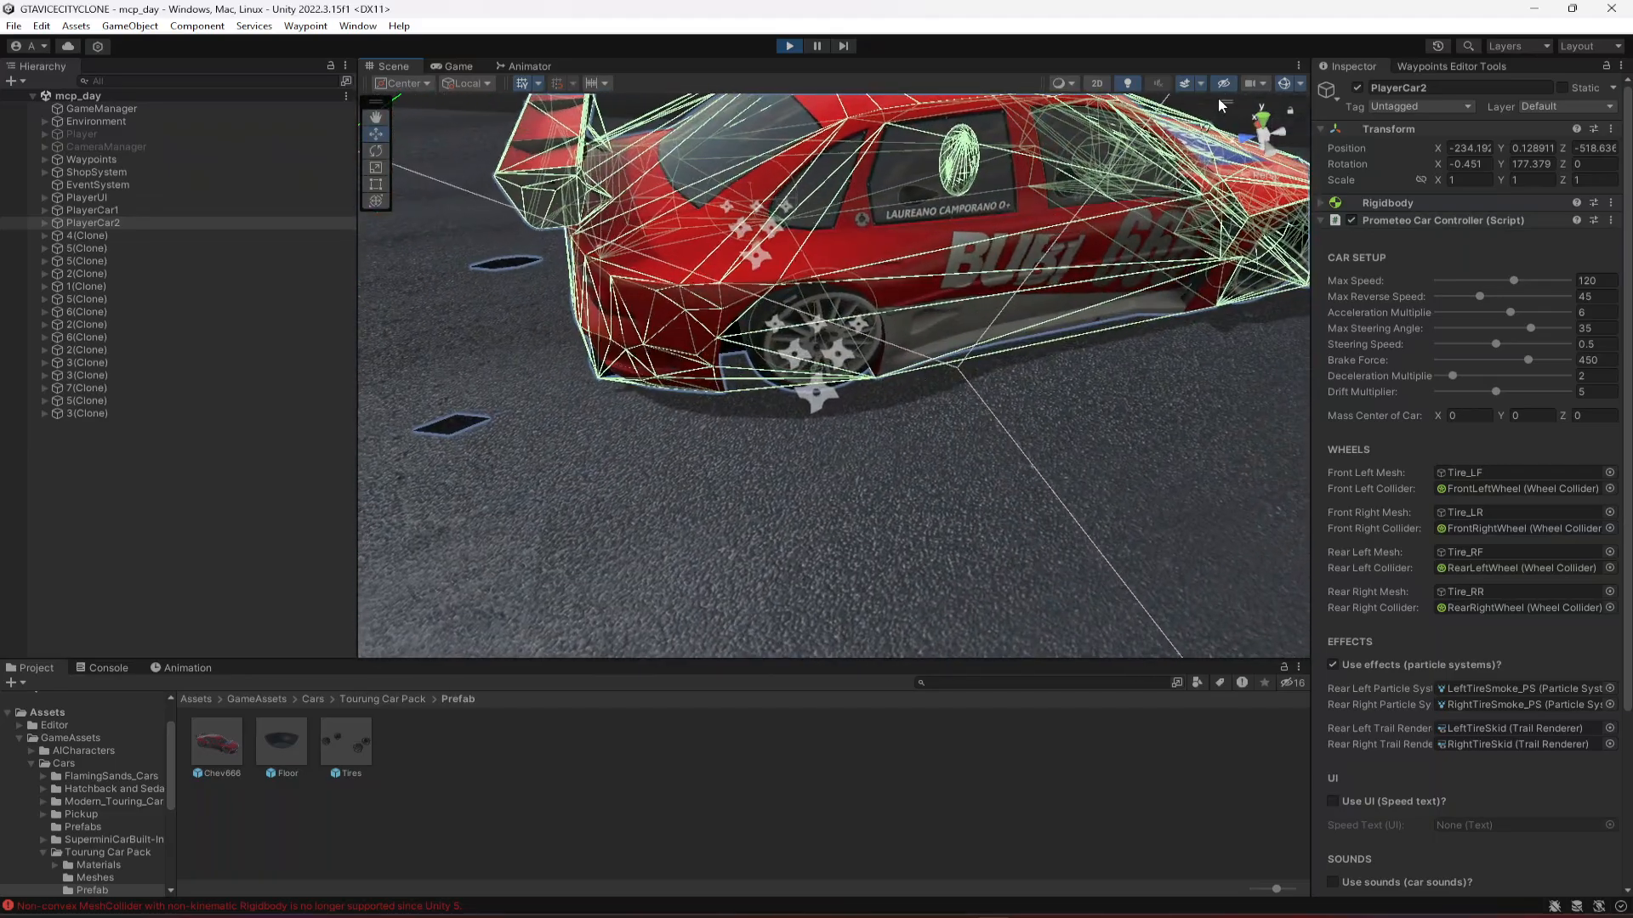
- Hide the Scene gizmos, examine how the rear wheels sit against PlayerCar2's body from both sides, and stop the game
left_click(1285, 86)
key("s")
right_click_drag(953, 310, 751, 376)
key("d")
right_click_drag(999, 355, 762, 392)
key("d")
key("d")
key("d")
key("d")
right_click_drag(927, 390, 633, 387)
key("d")
key("d")
right_click_drag(736, 395, 851, 370)
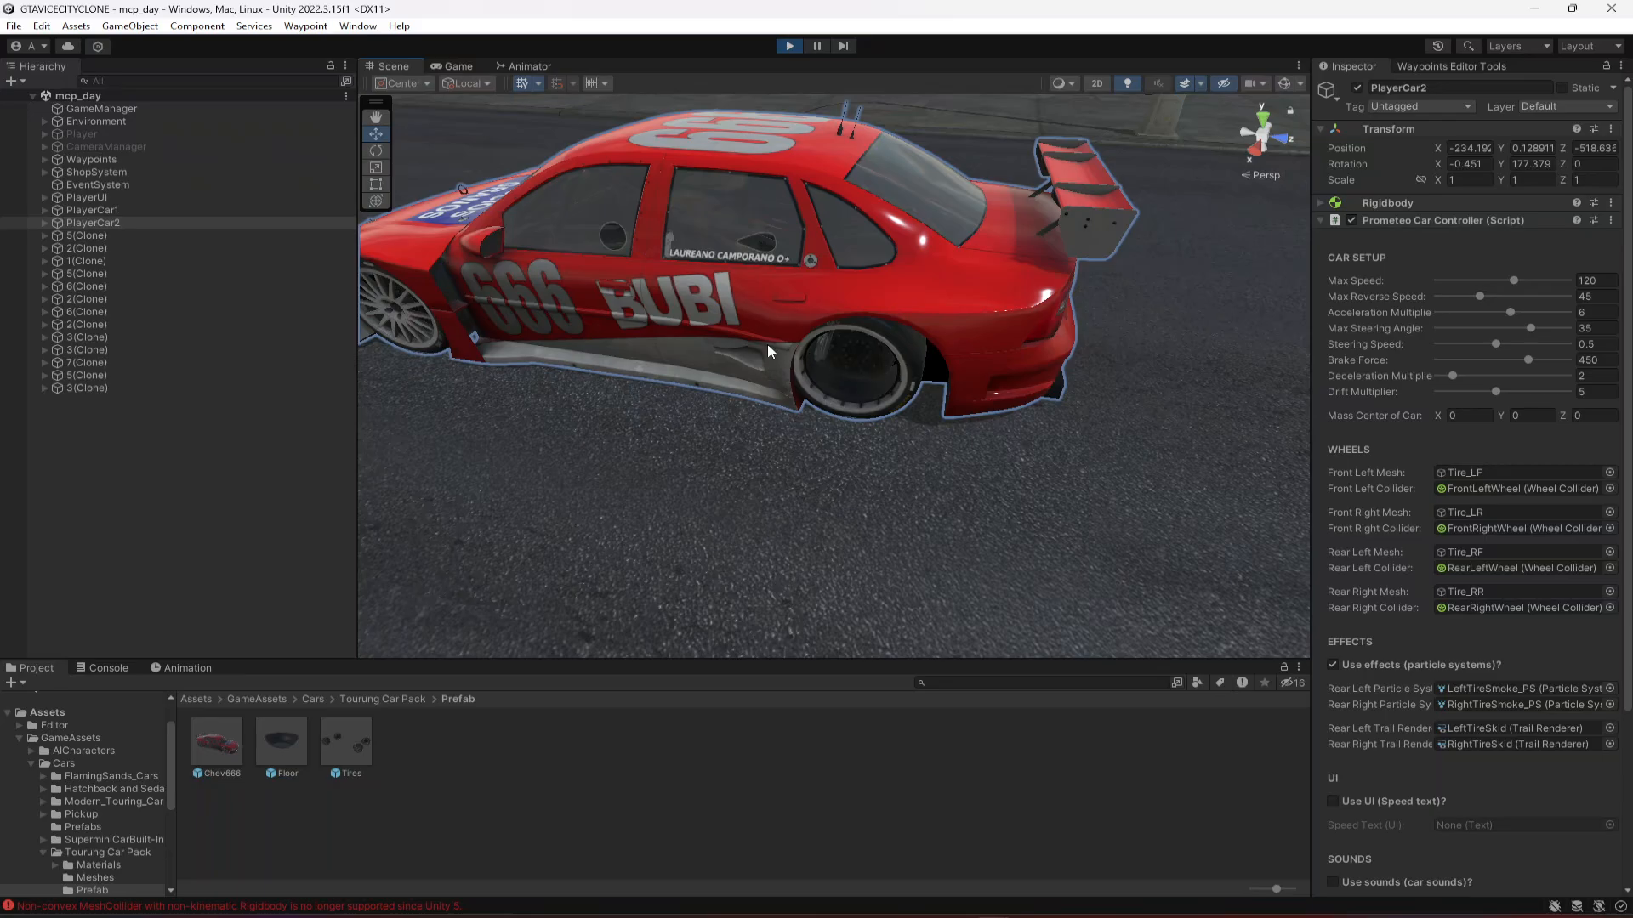
left_click(789, 46)
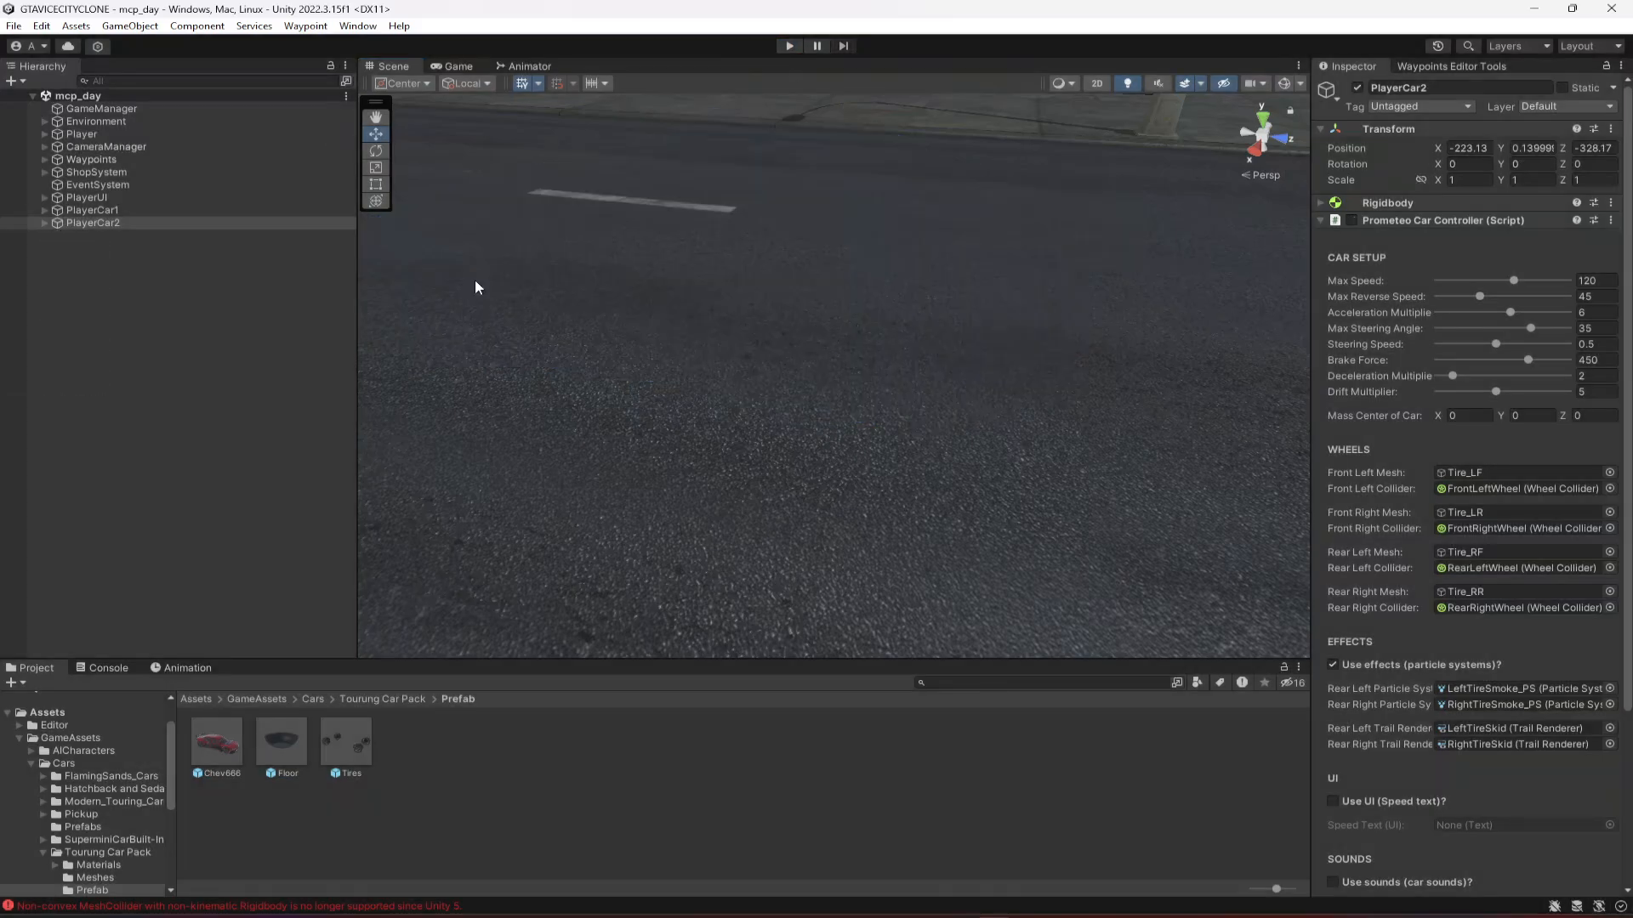
- Move PlayerCar2's RearLeftWheel and RearRightWheel colliders together slightly toward the car's rear along Z, with the Scene gizmos shown again
left_click(42, 221)
left_click(44, 222)
double_click(88, 225)
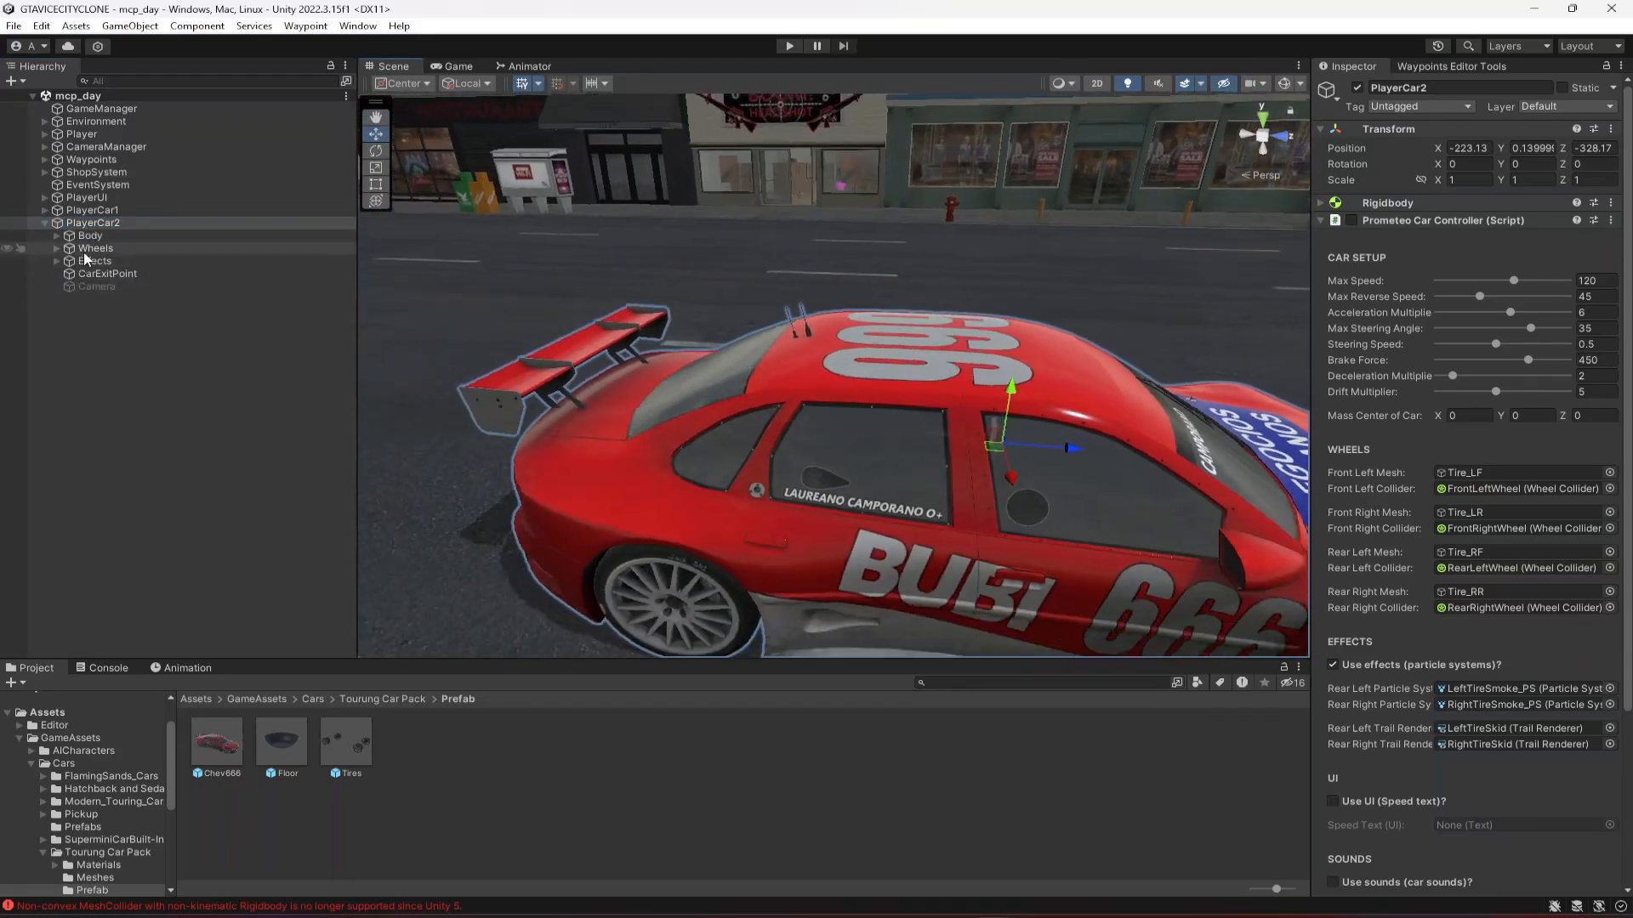
left_click(56, 248)
left_click(90, 273)
left_click(69, 274)
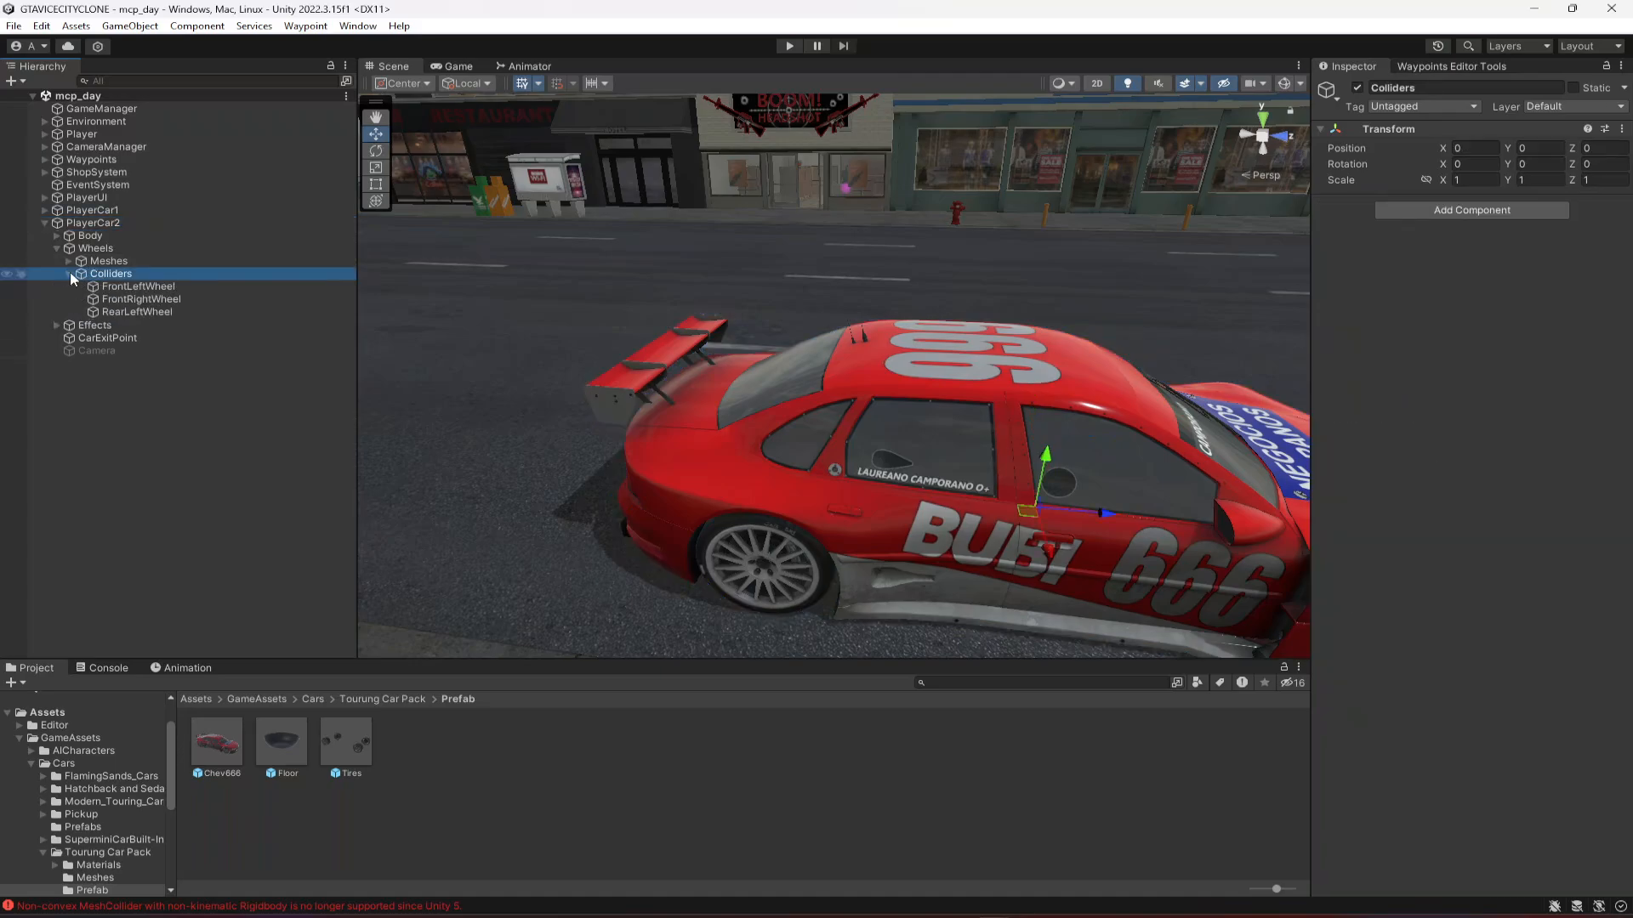
left_click(120, 313)
left_click(127, 325, "shift")
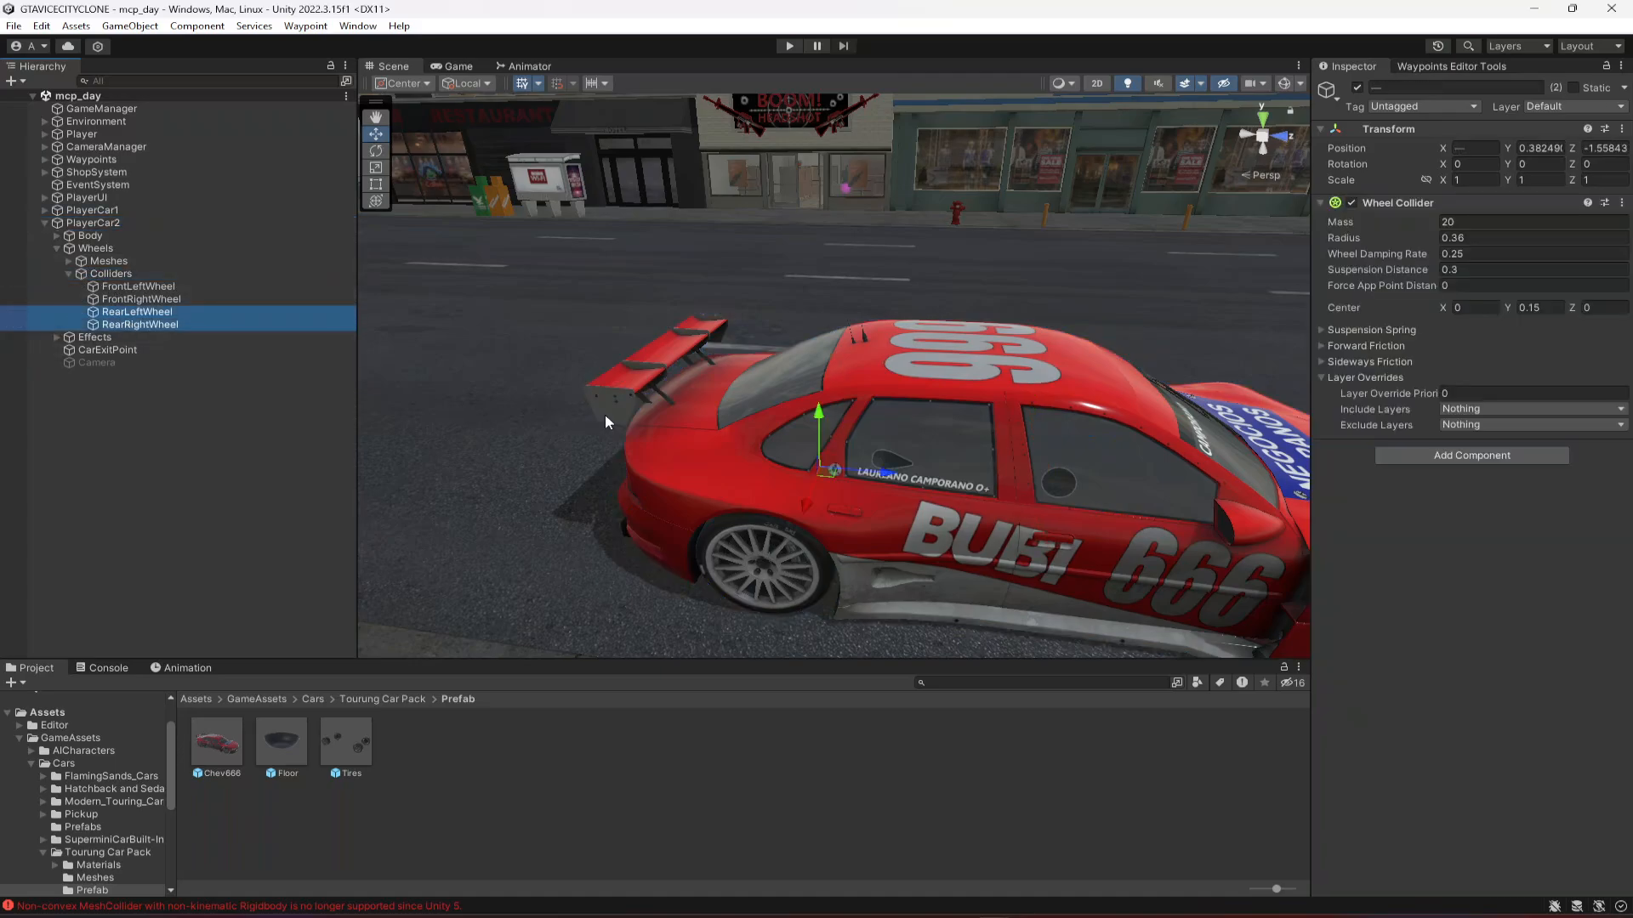
left_click(1284, 83)
right_click_drag(772, 366, 885, 305)
key("w")
key("s")
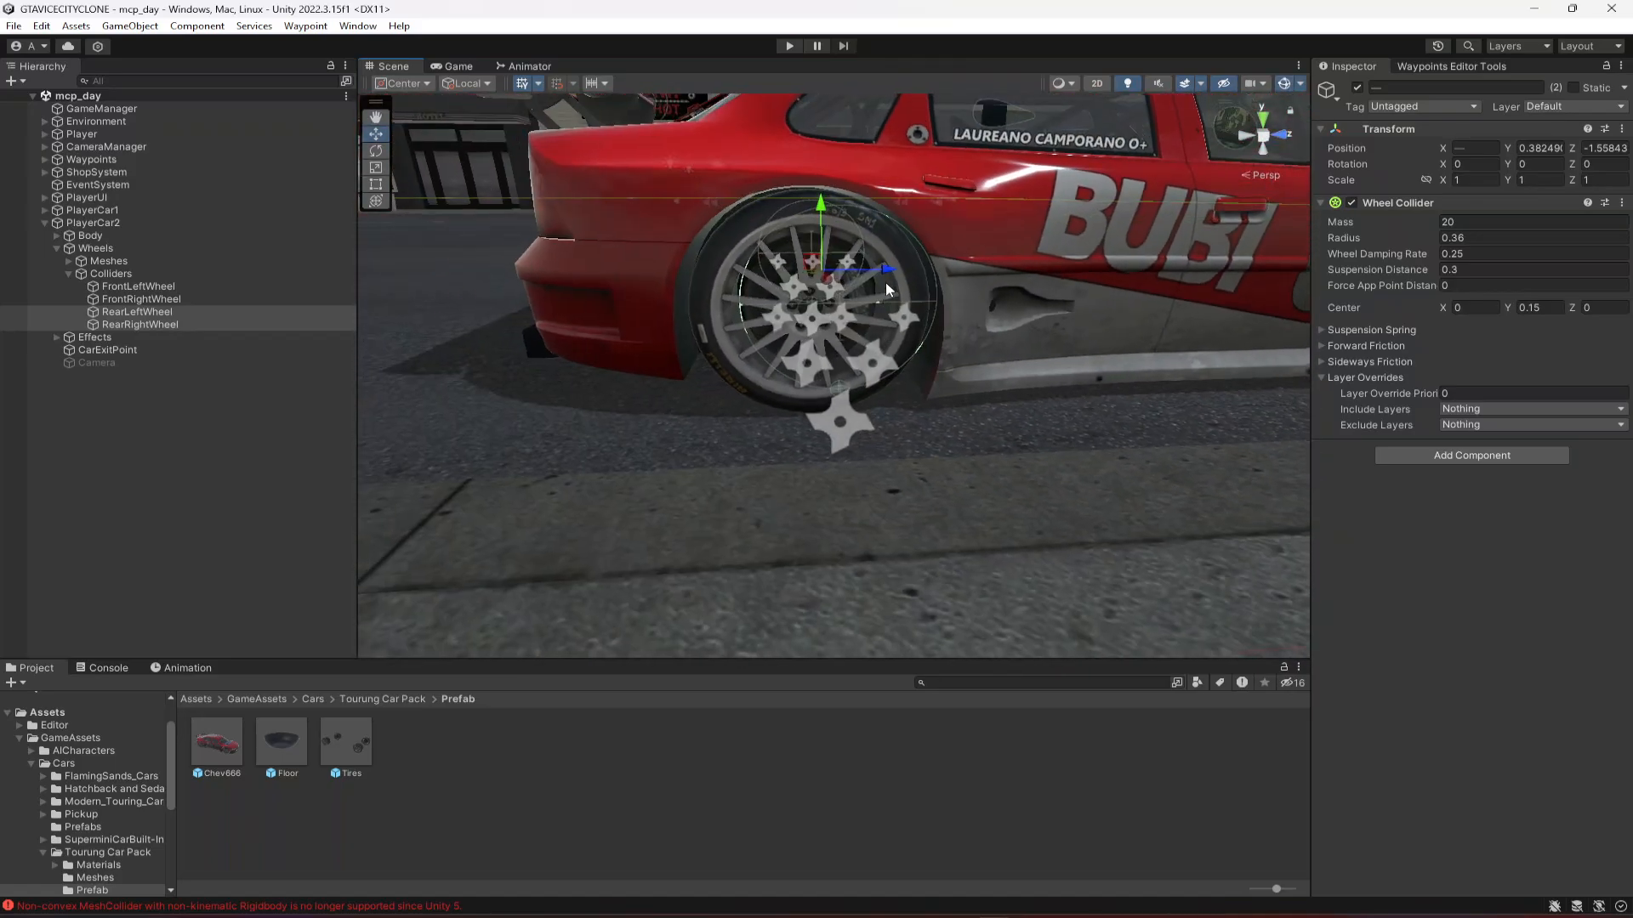
left_click_drag(856, 273, 833, 279)
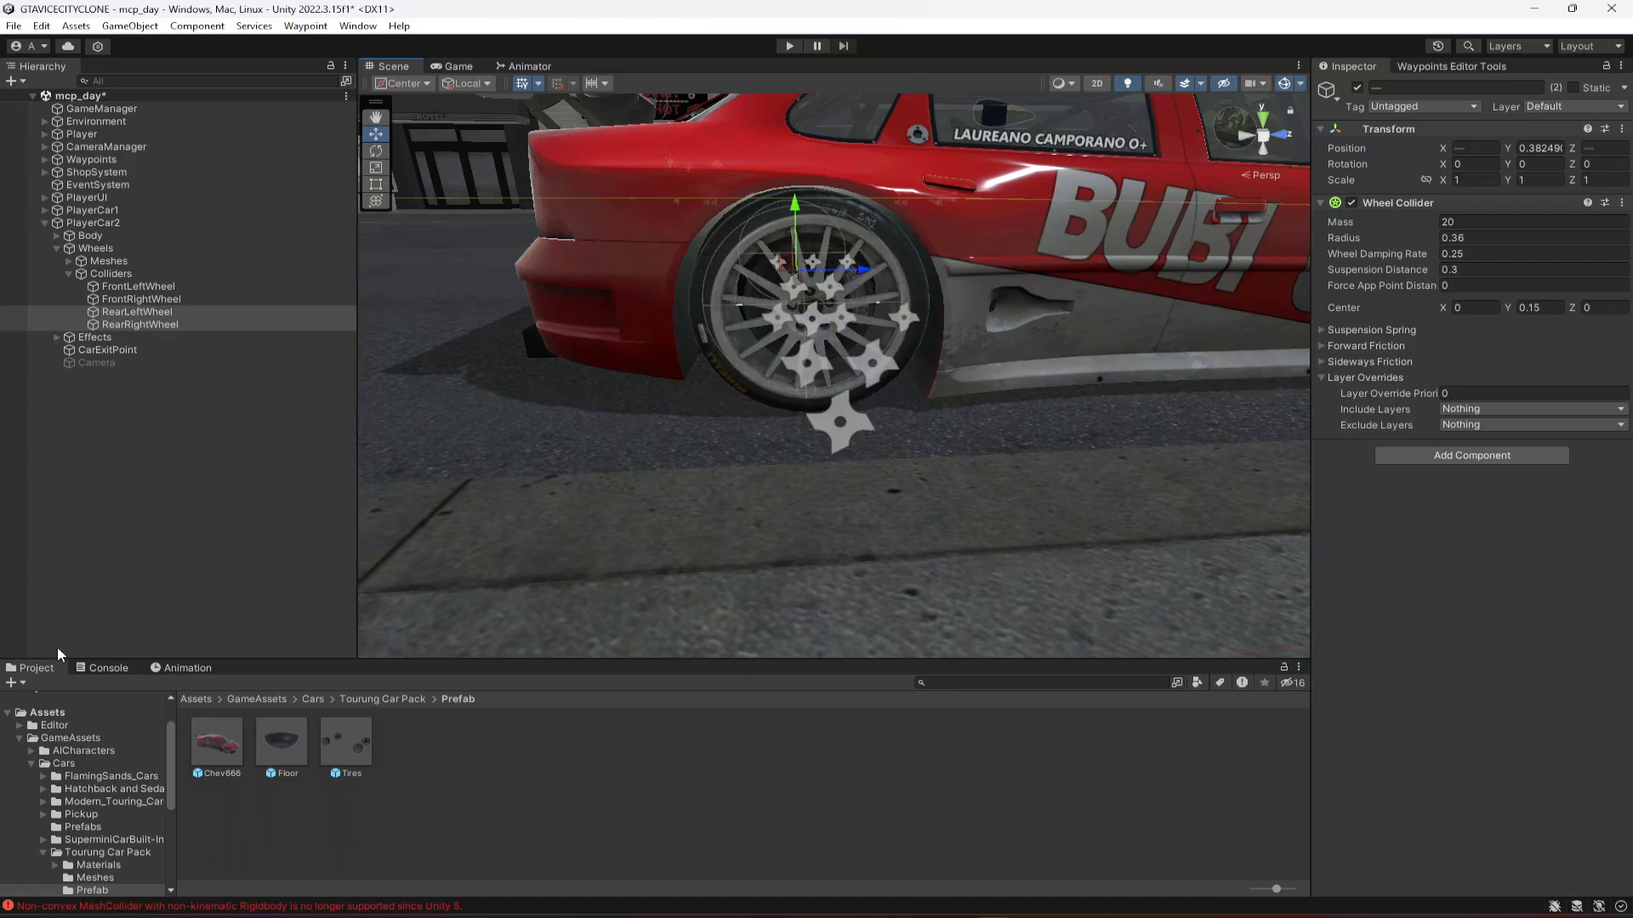
- Clear the Console messages and collapse the PlayerCar2 hierarchy
left_click(99, 668)
left_click(13, 683)
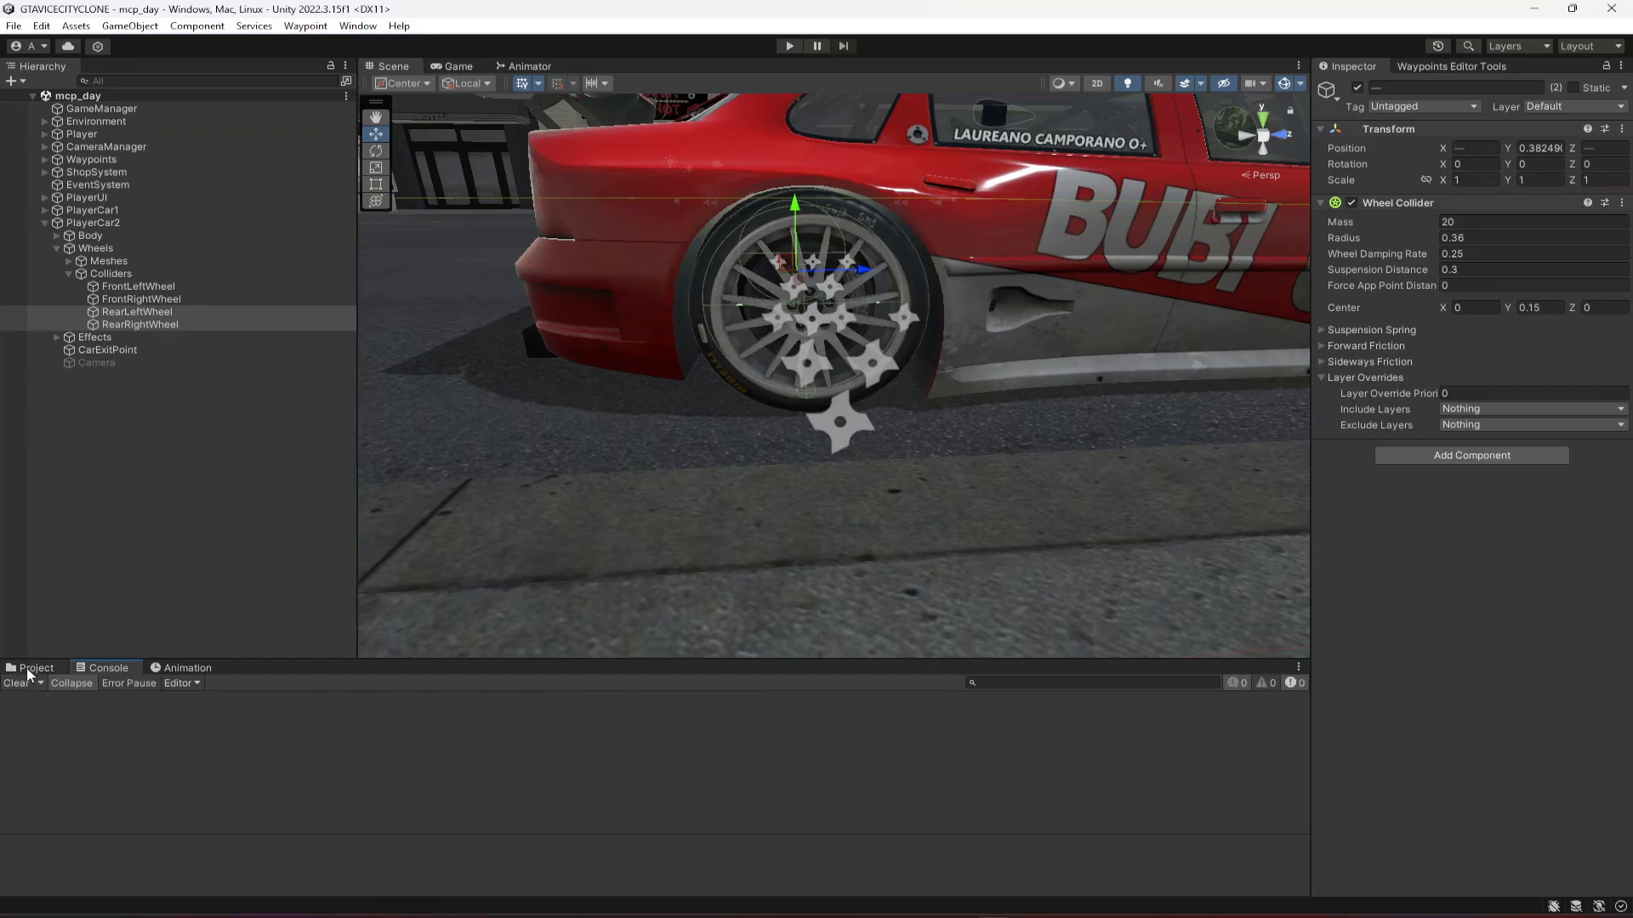
left_click(31, 667)
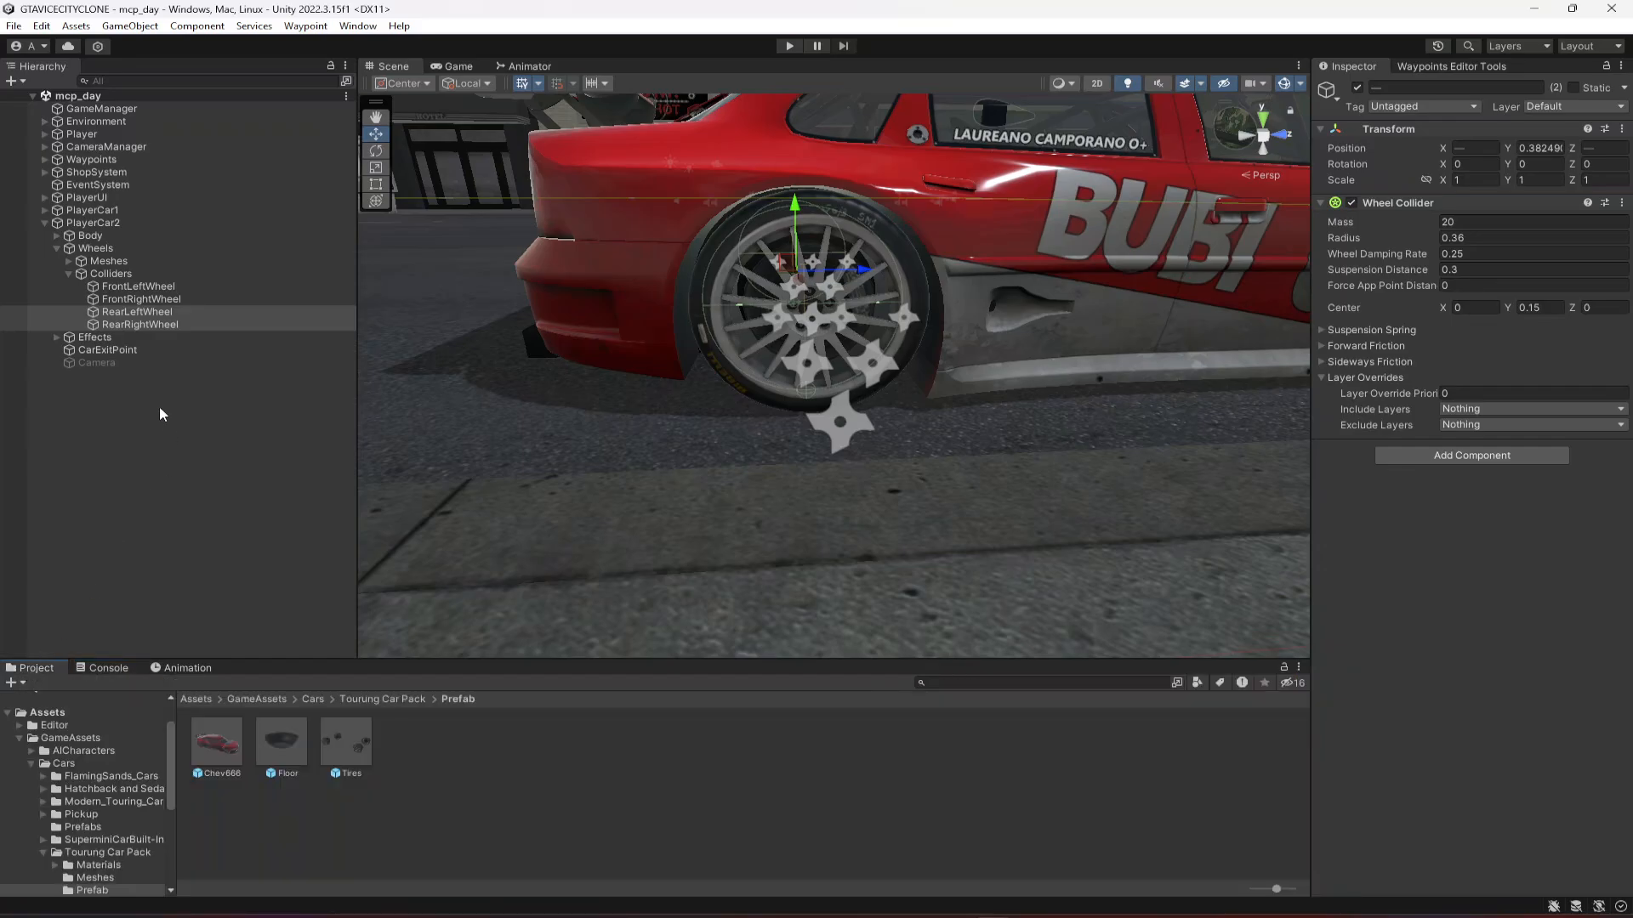
left_click(70, 274)
left_click(57, 248)
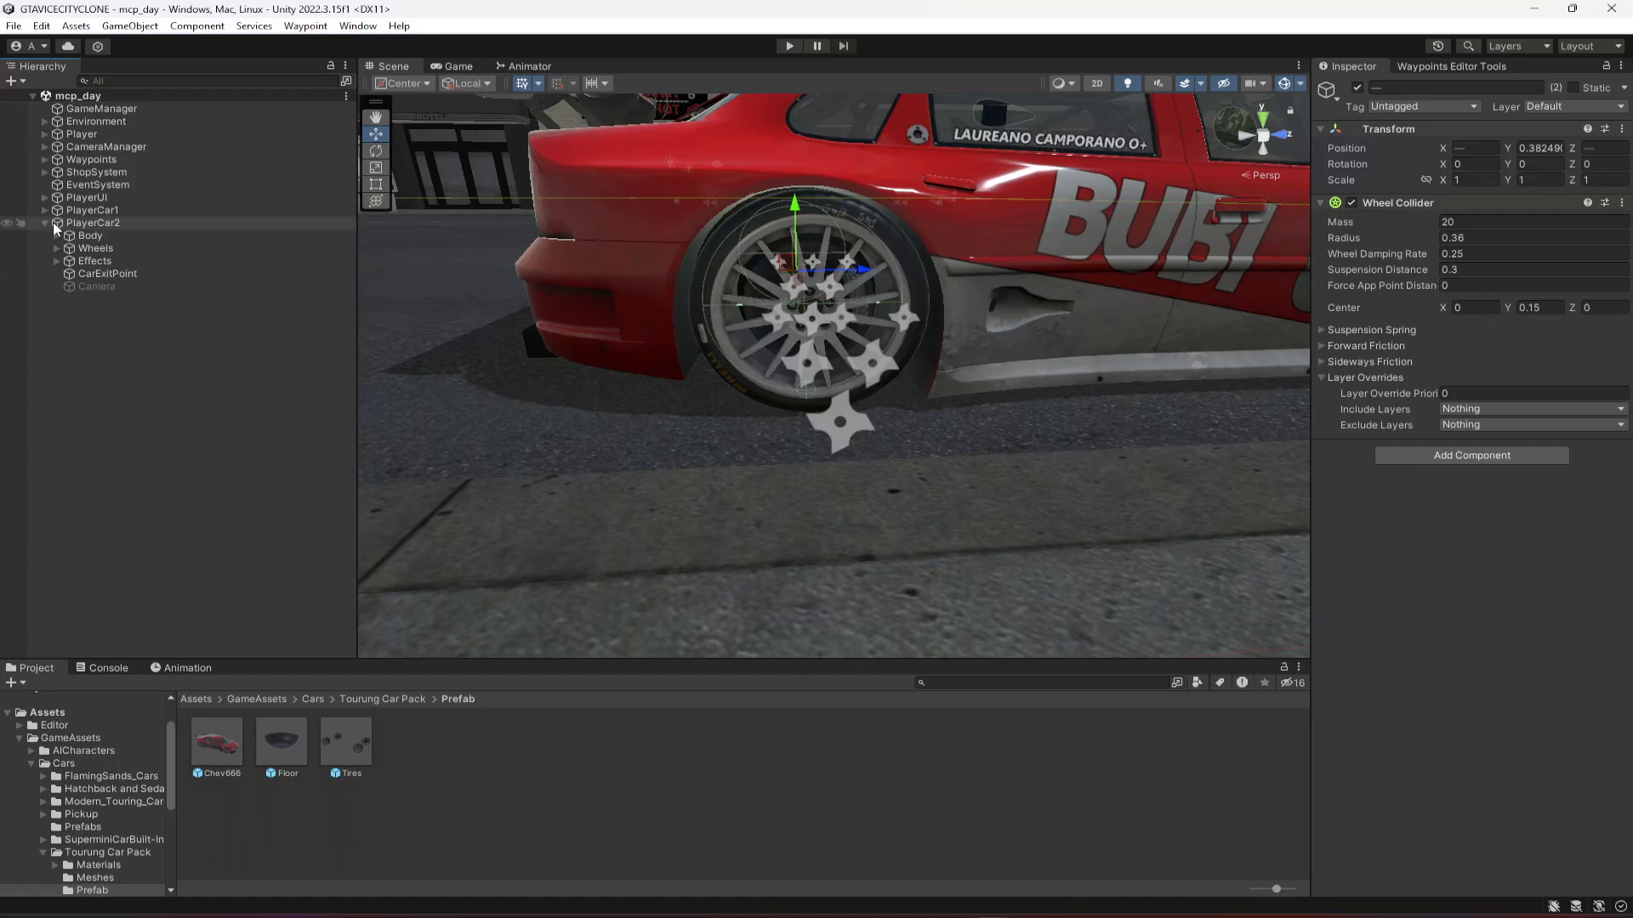
left_click(45, 223)
- Run the game again with the repositioned rear wheel colliders and get the player into PlayerCar2
left_click(789, 46)
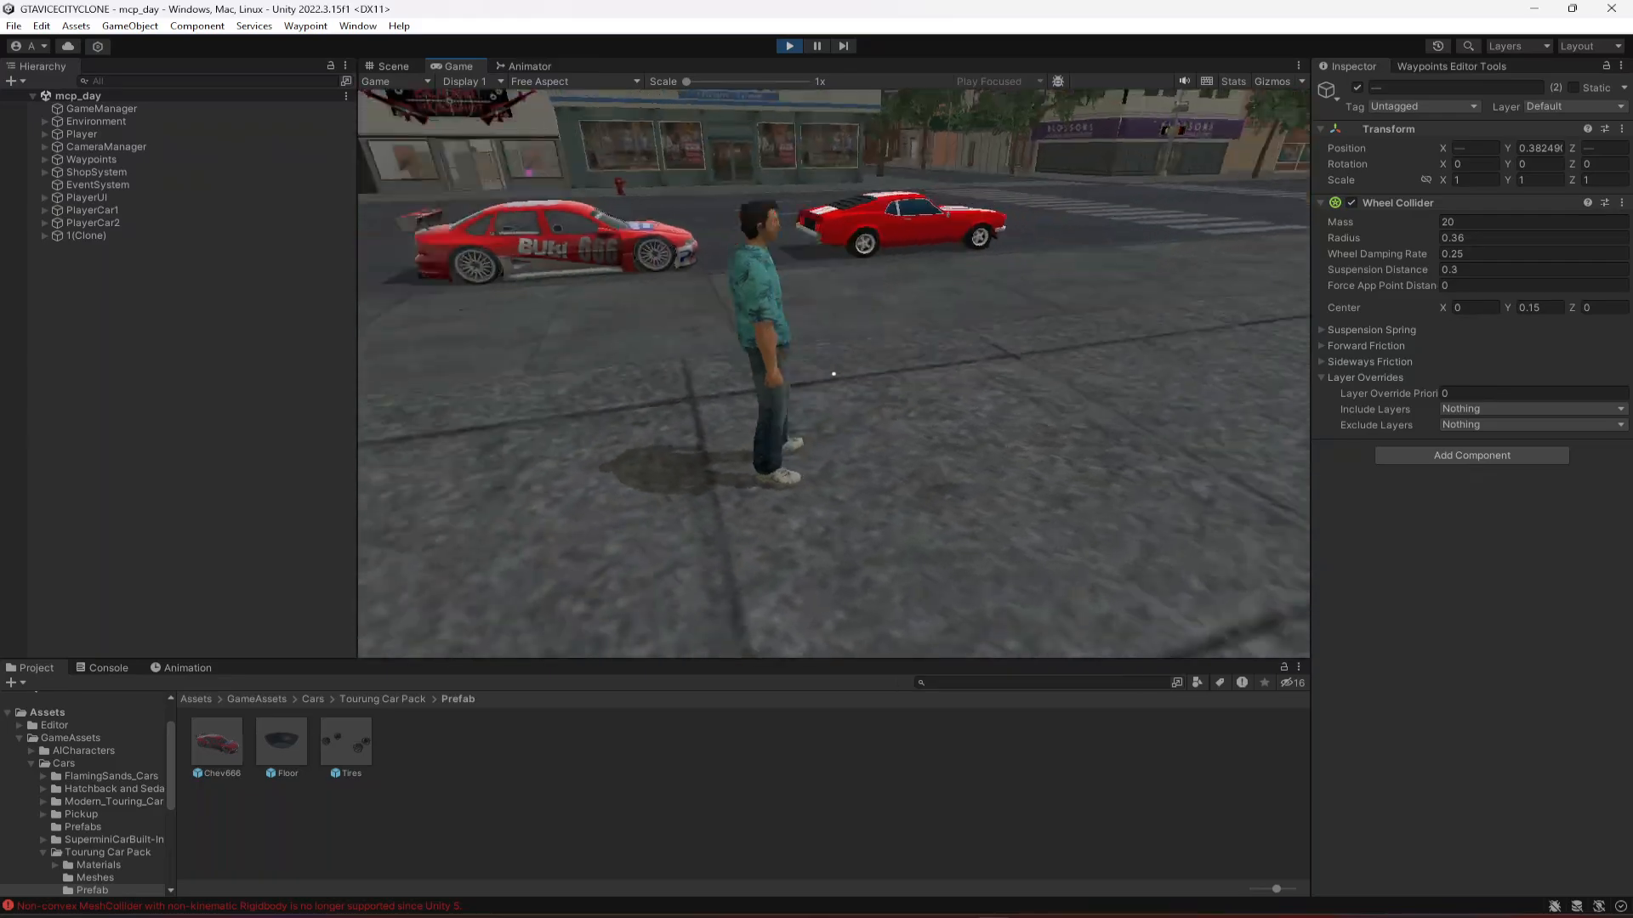
key("w")
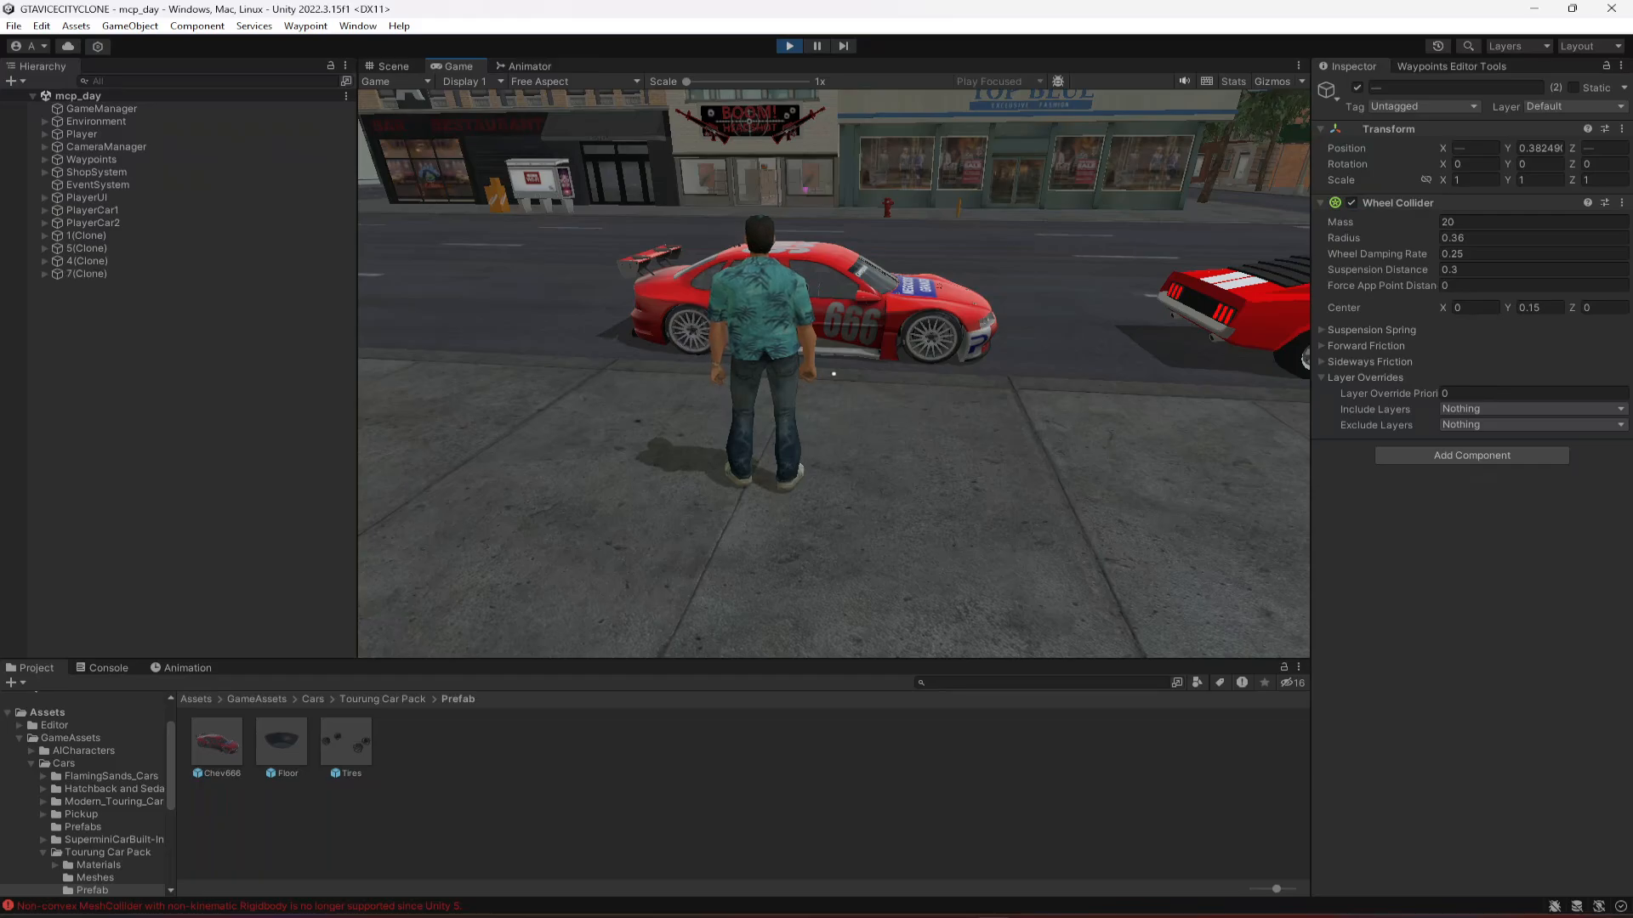
key("w")
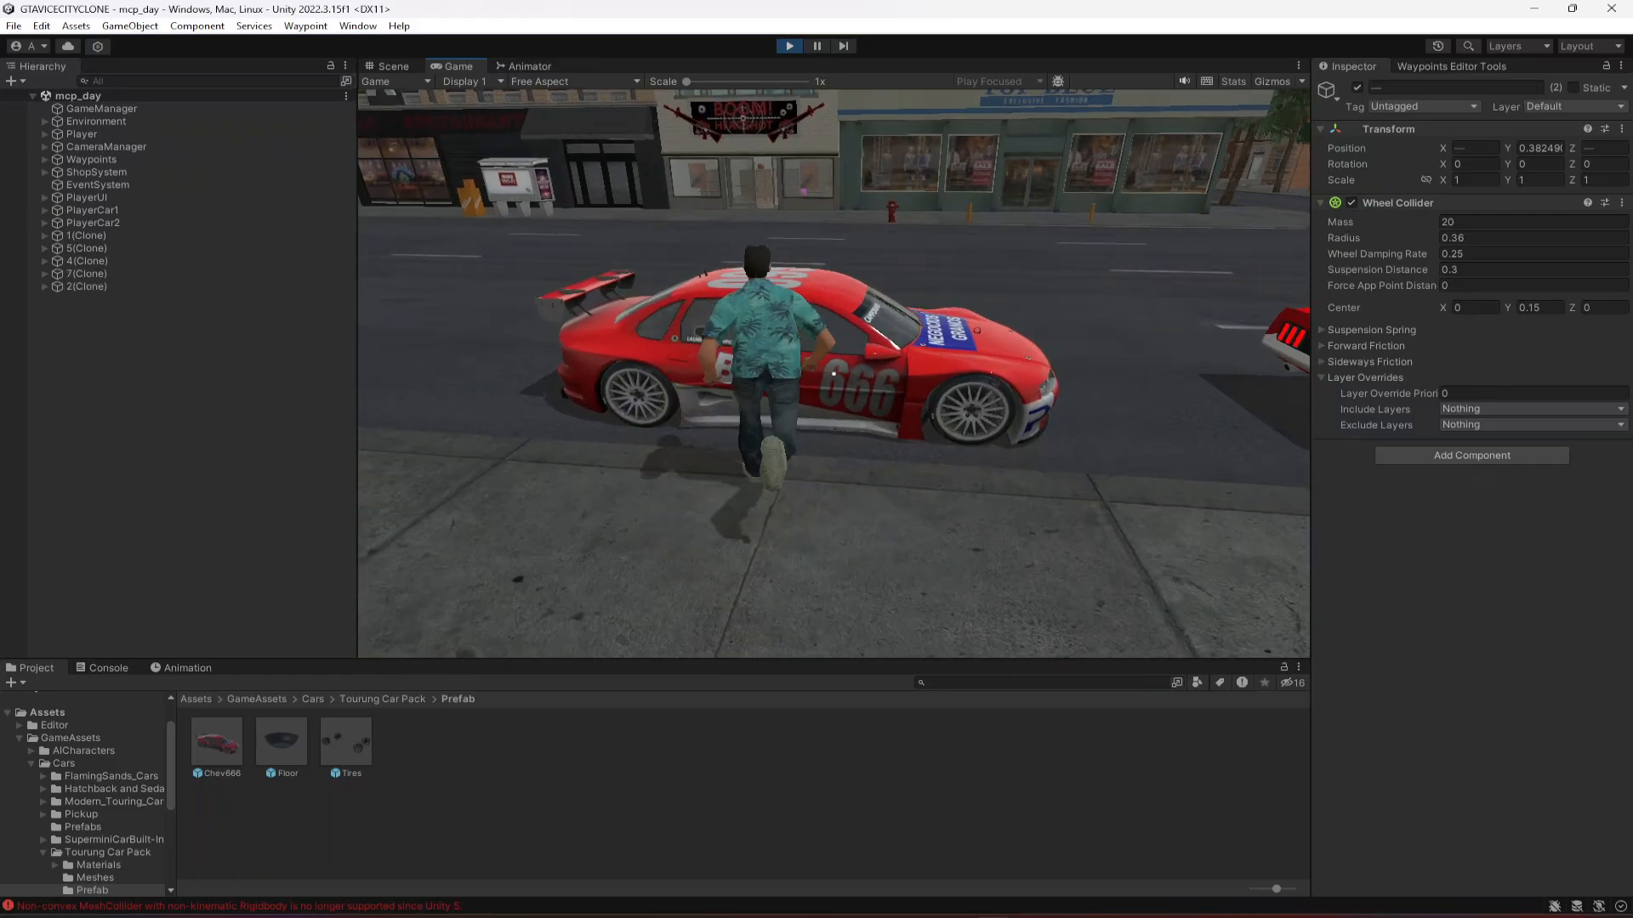
key("f")
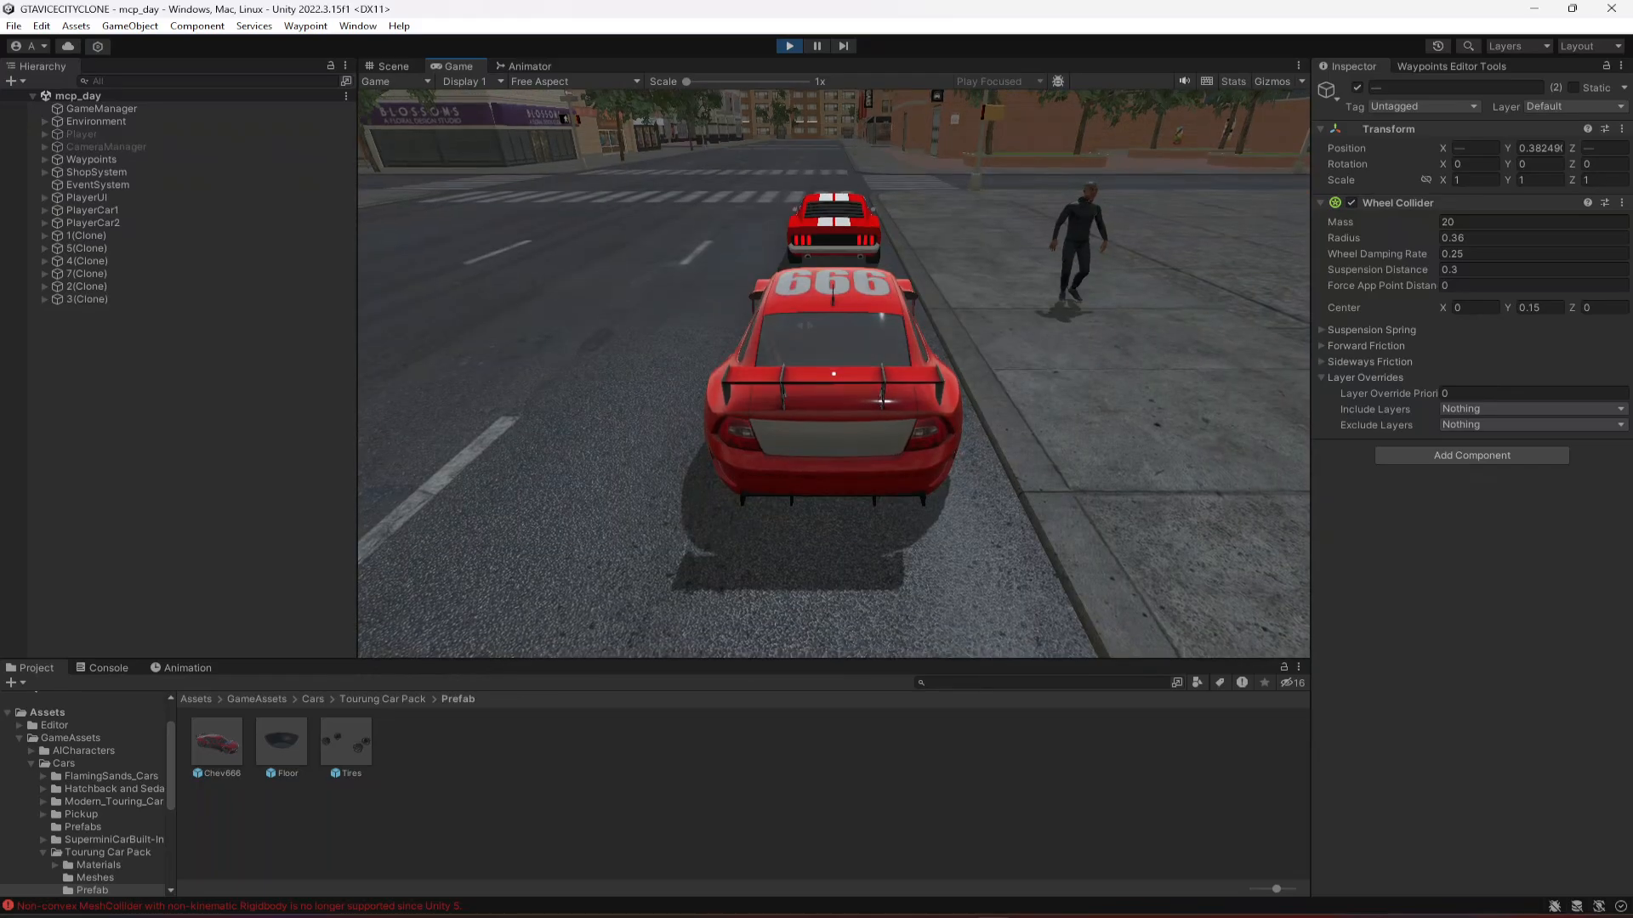
- Reverse PlayerCar2 away from the parked car and drive it along the street to test its handling
key("s")
key("d")
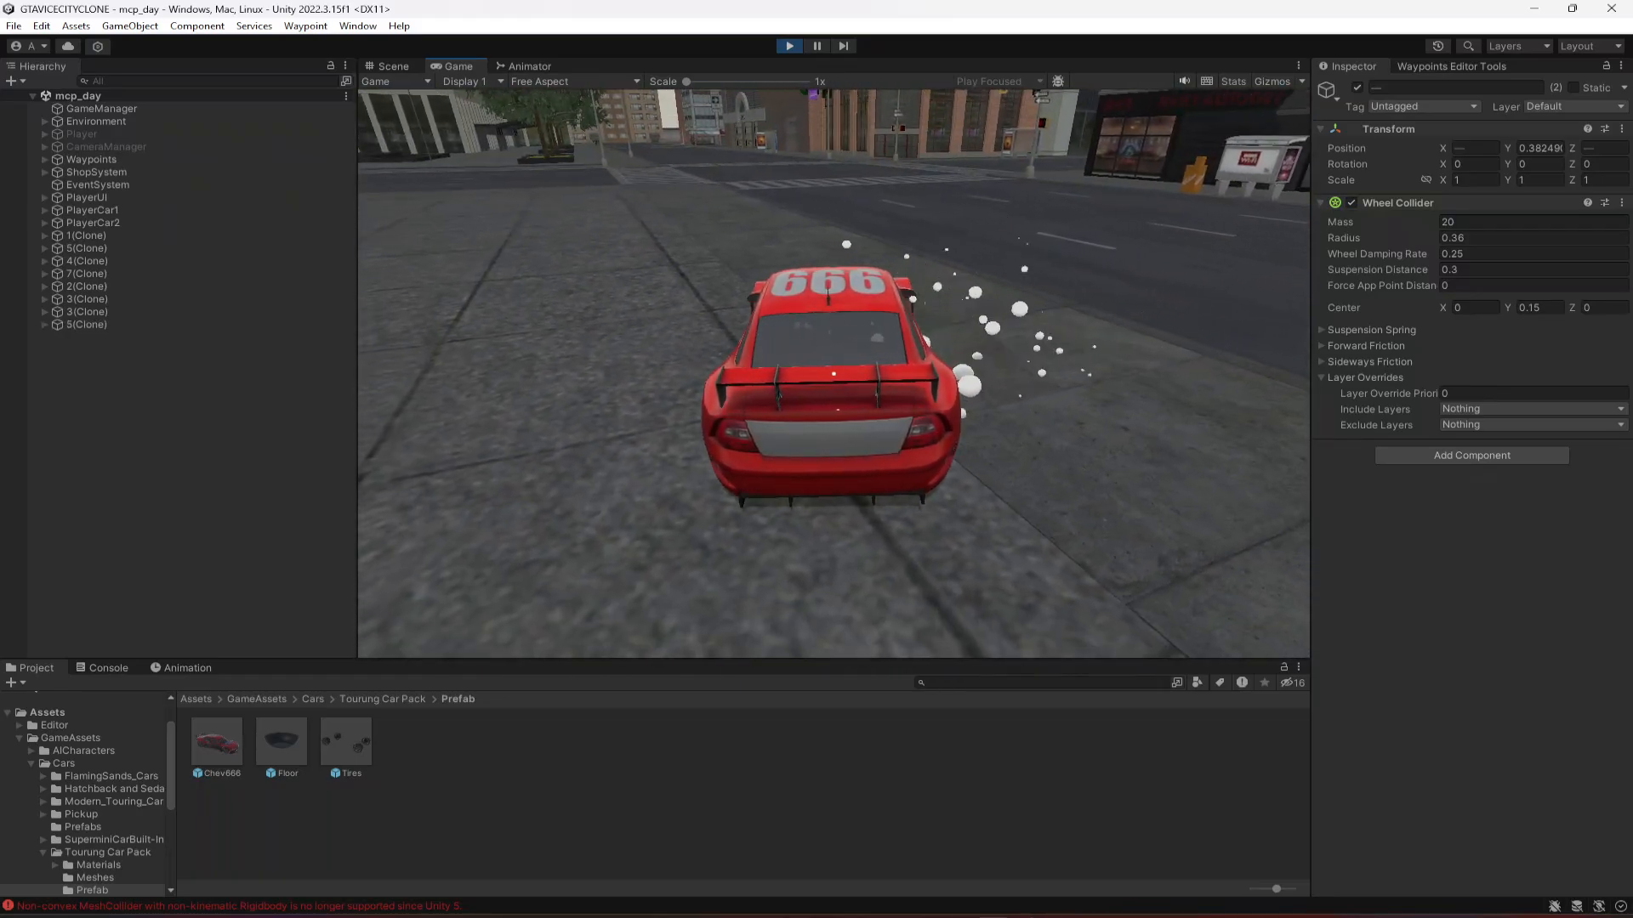
key("w")
key("a")
key("w")
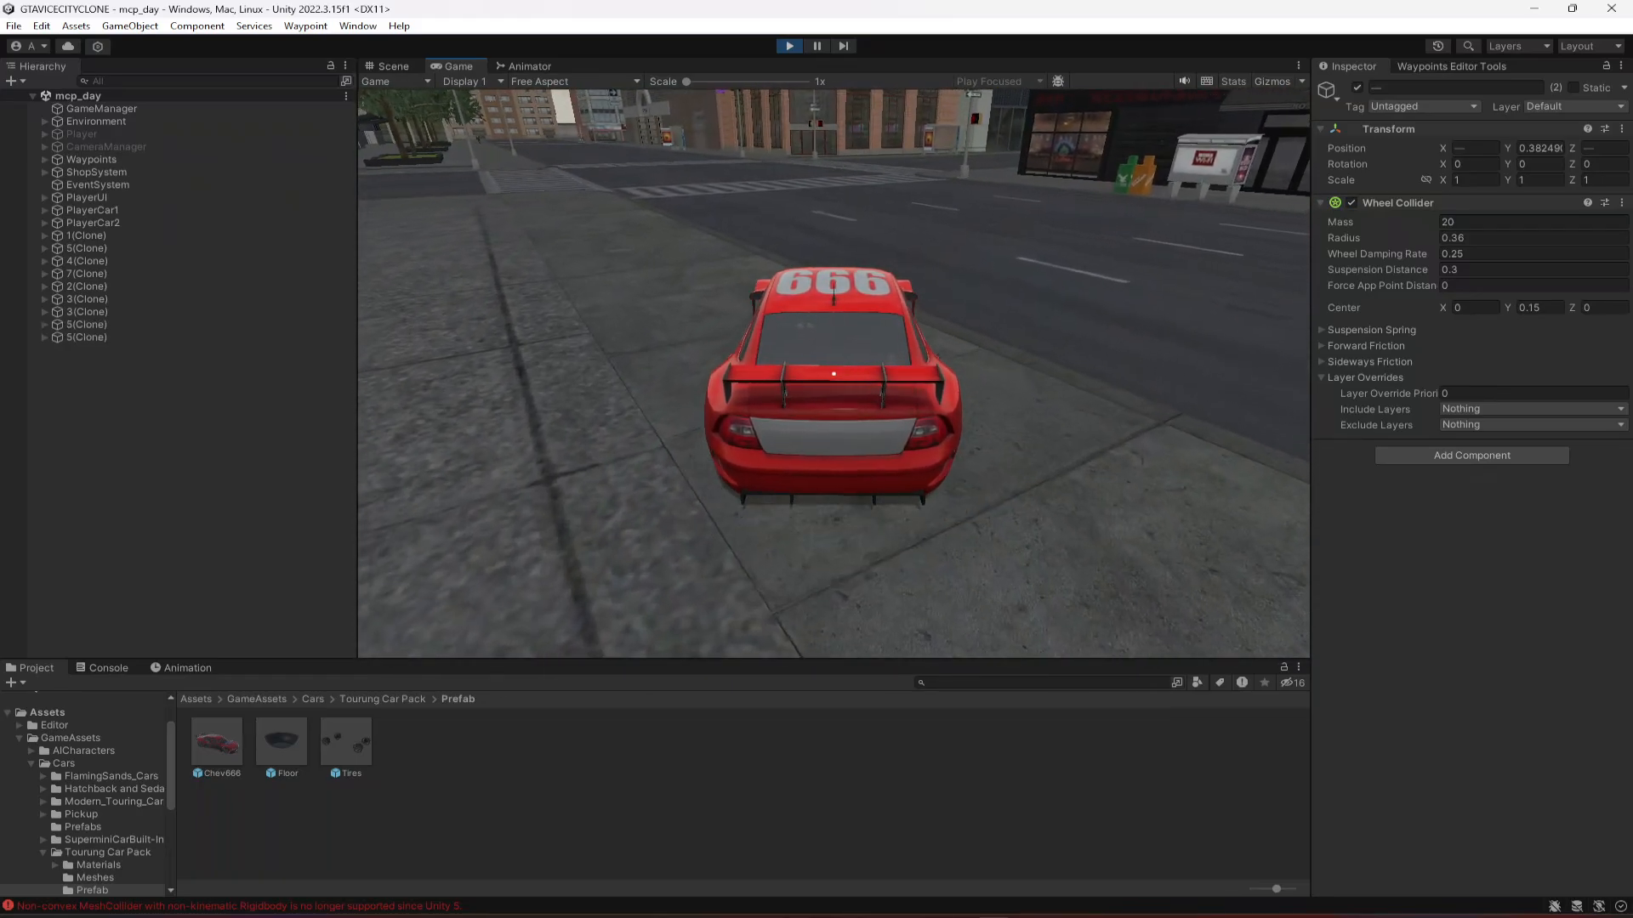
key("w")
key("d")
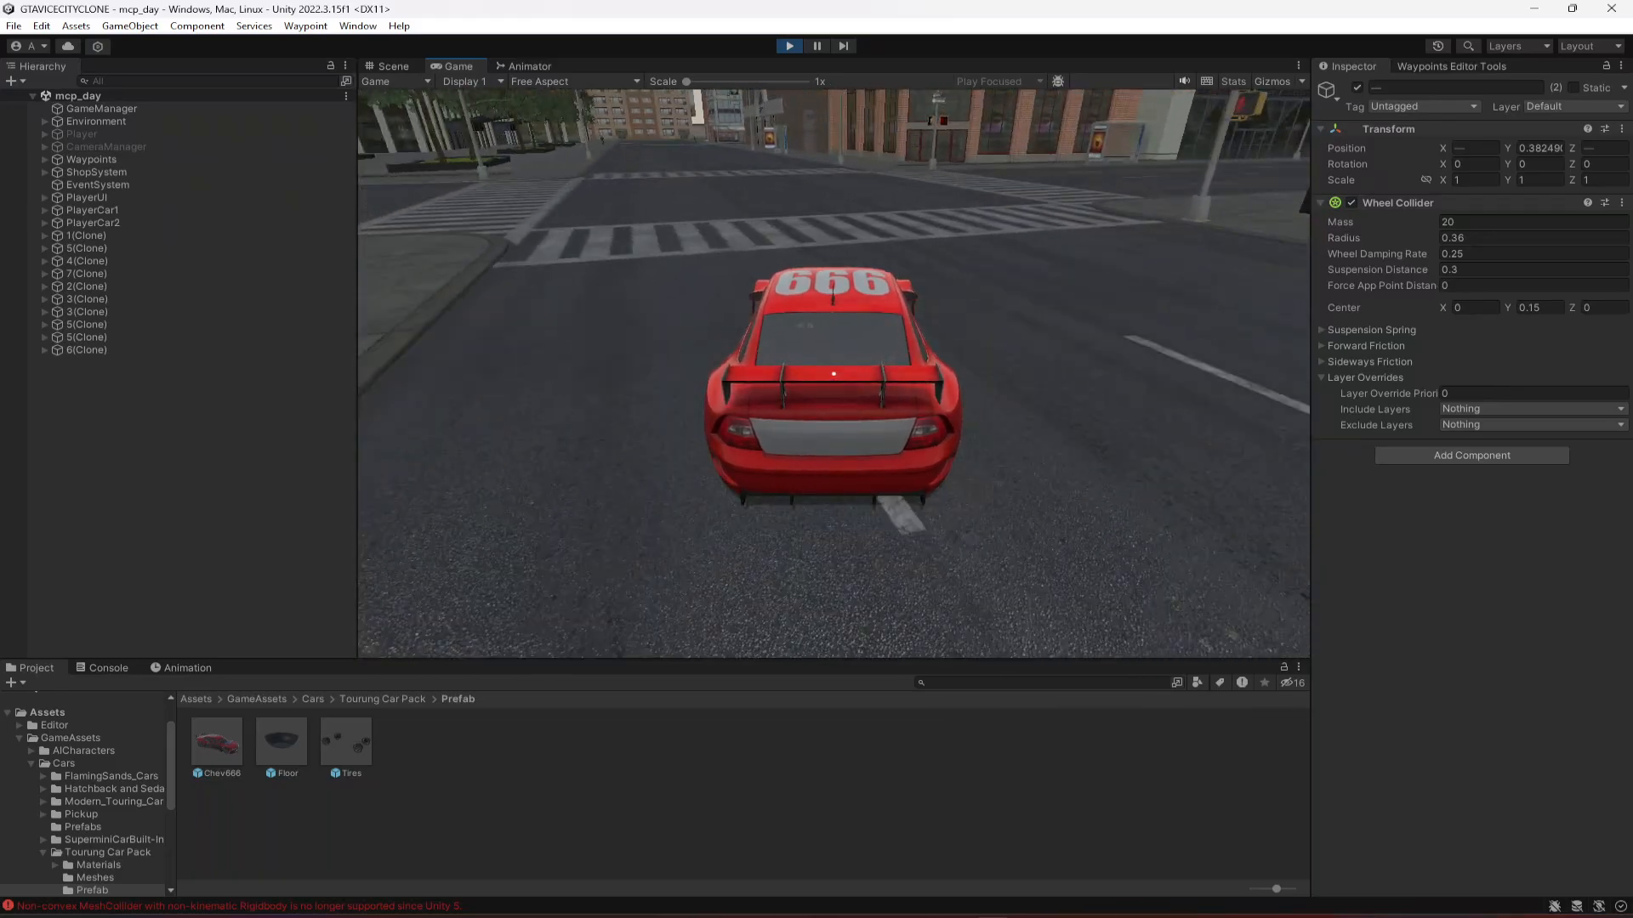
key("w")
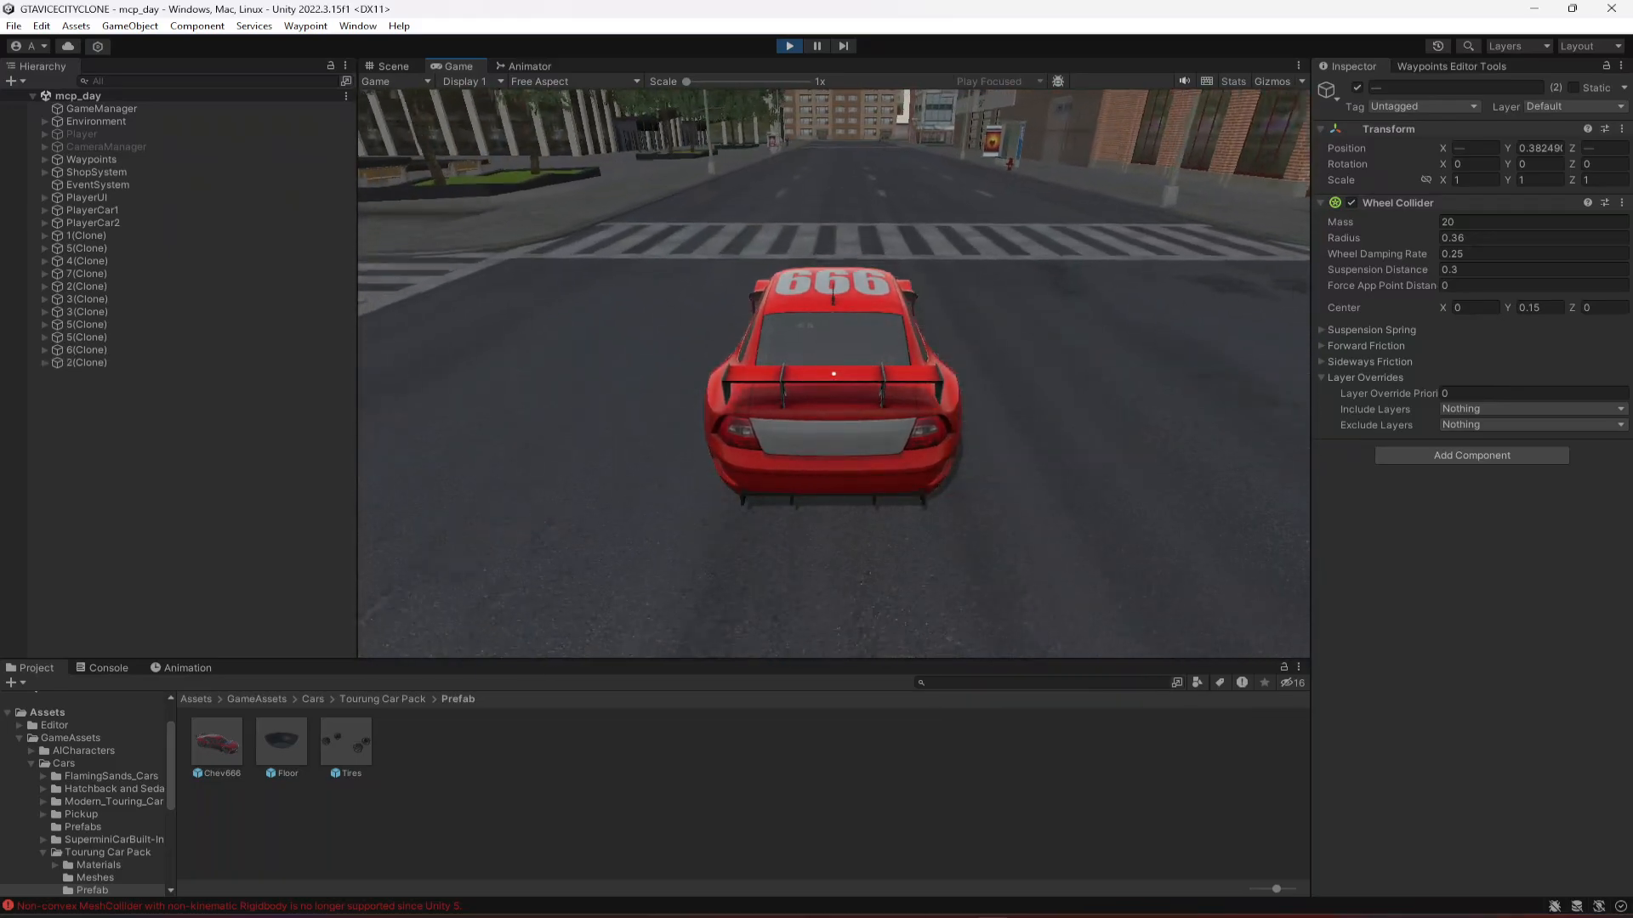
key("w")
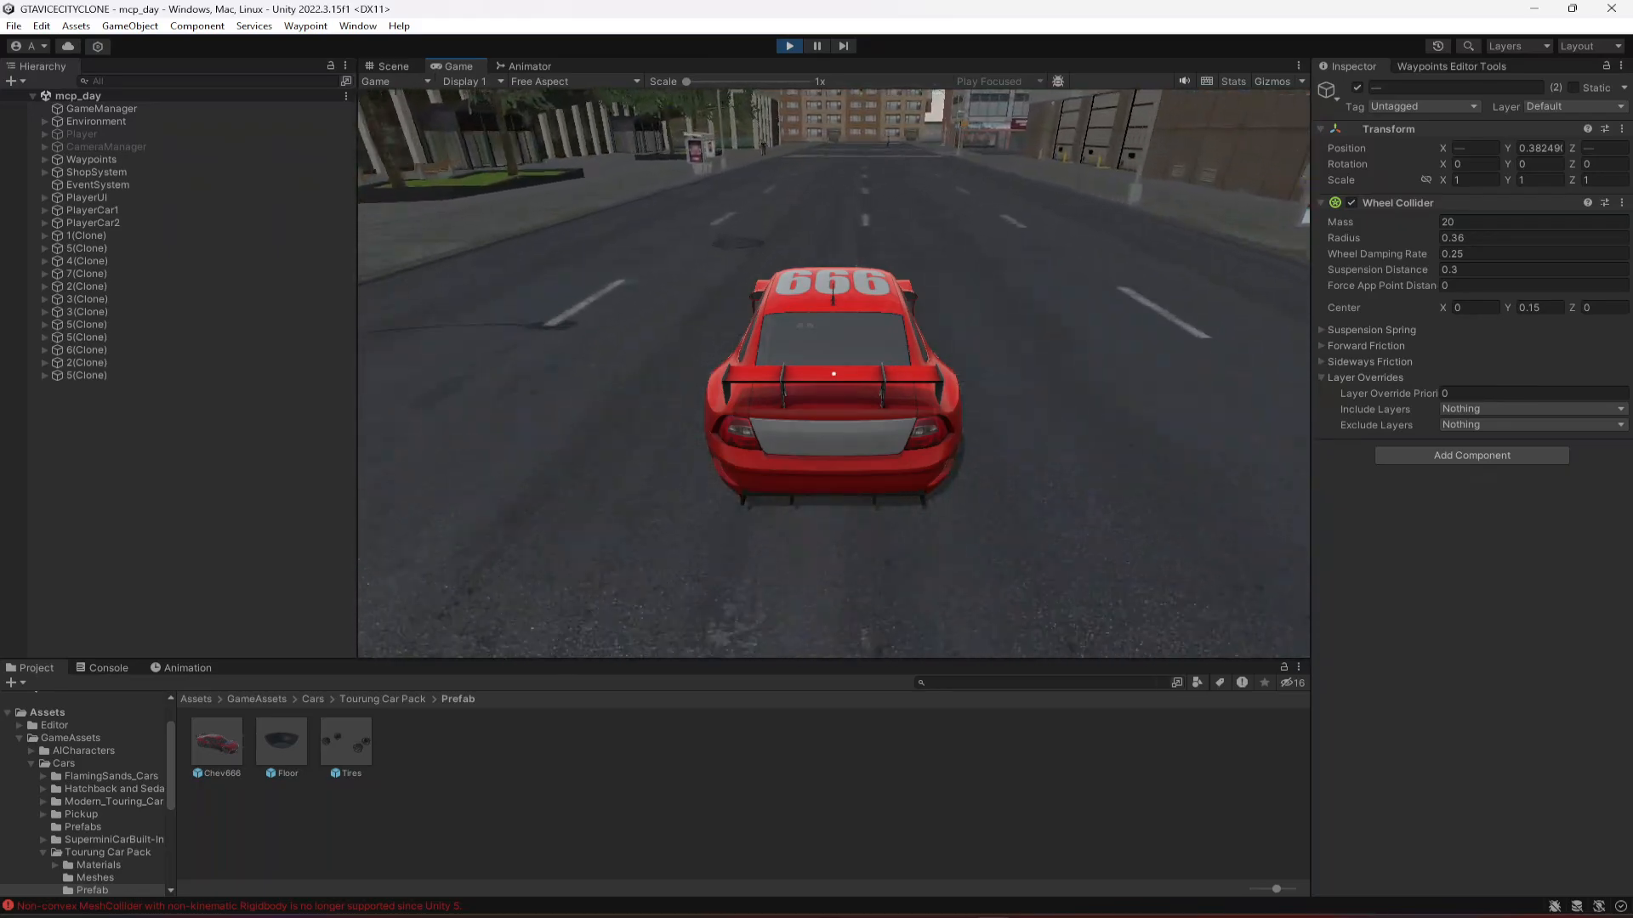
- Test PlayerCar2's handbrake skid approaching the intersection, back the car up, and stop the game
key("w")
key("d")
key("space")
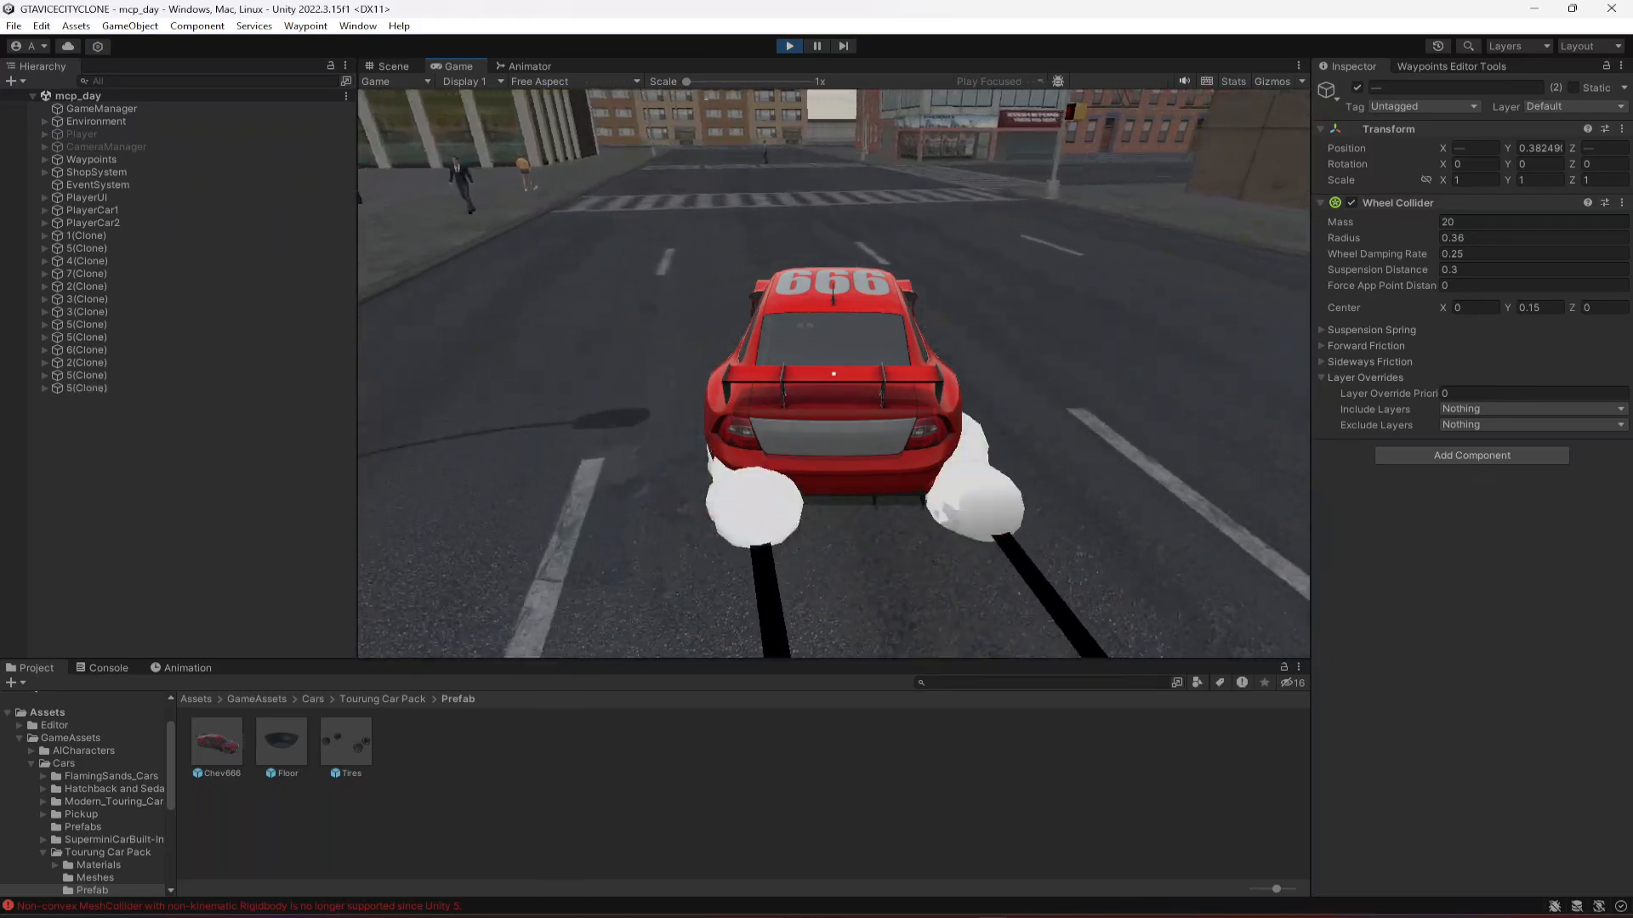
key("space")
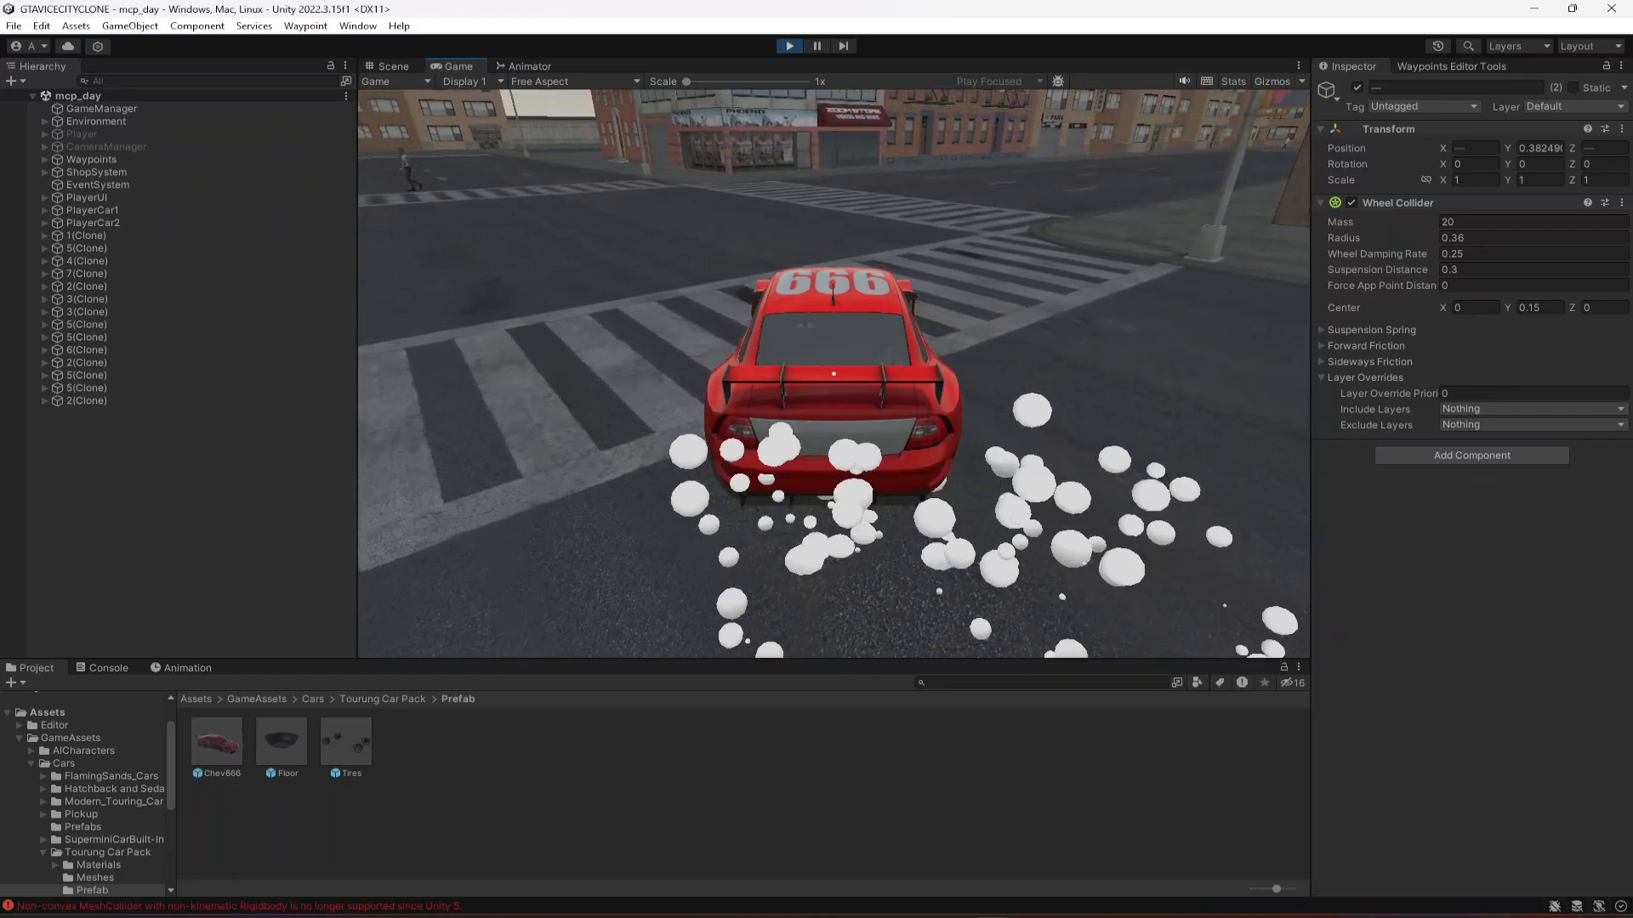
key("s")
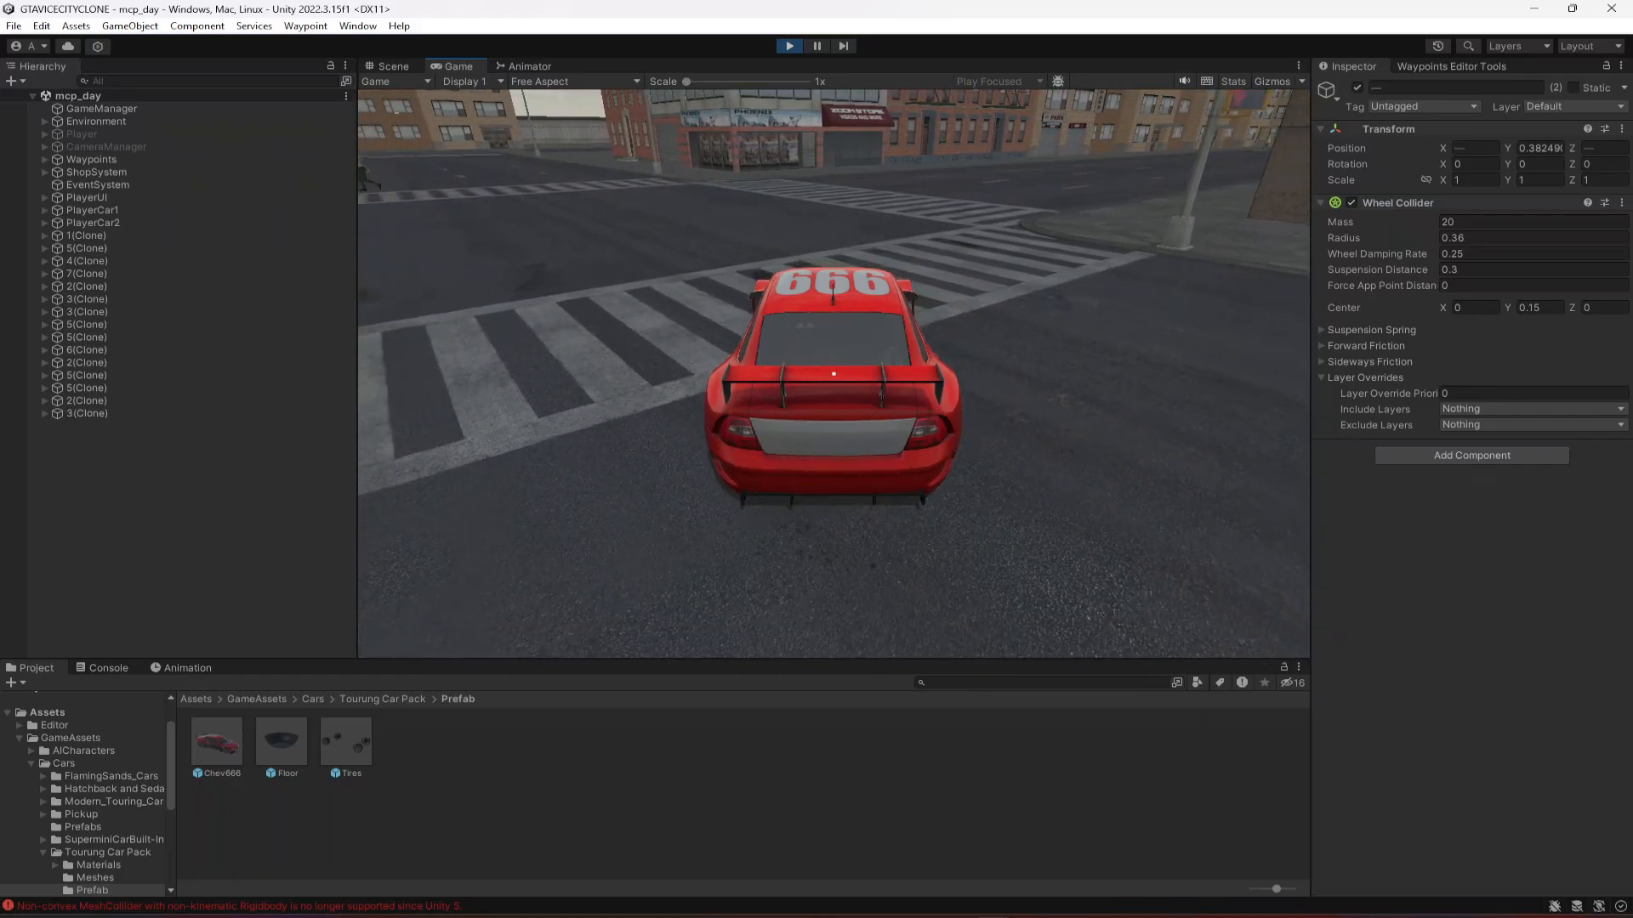
key("Escape")
left_click(788, 47)
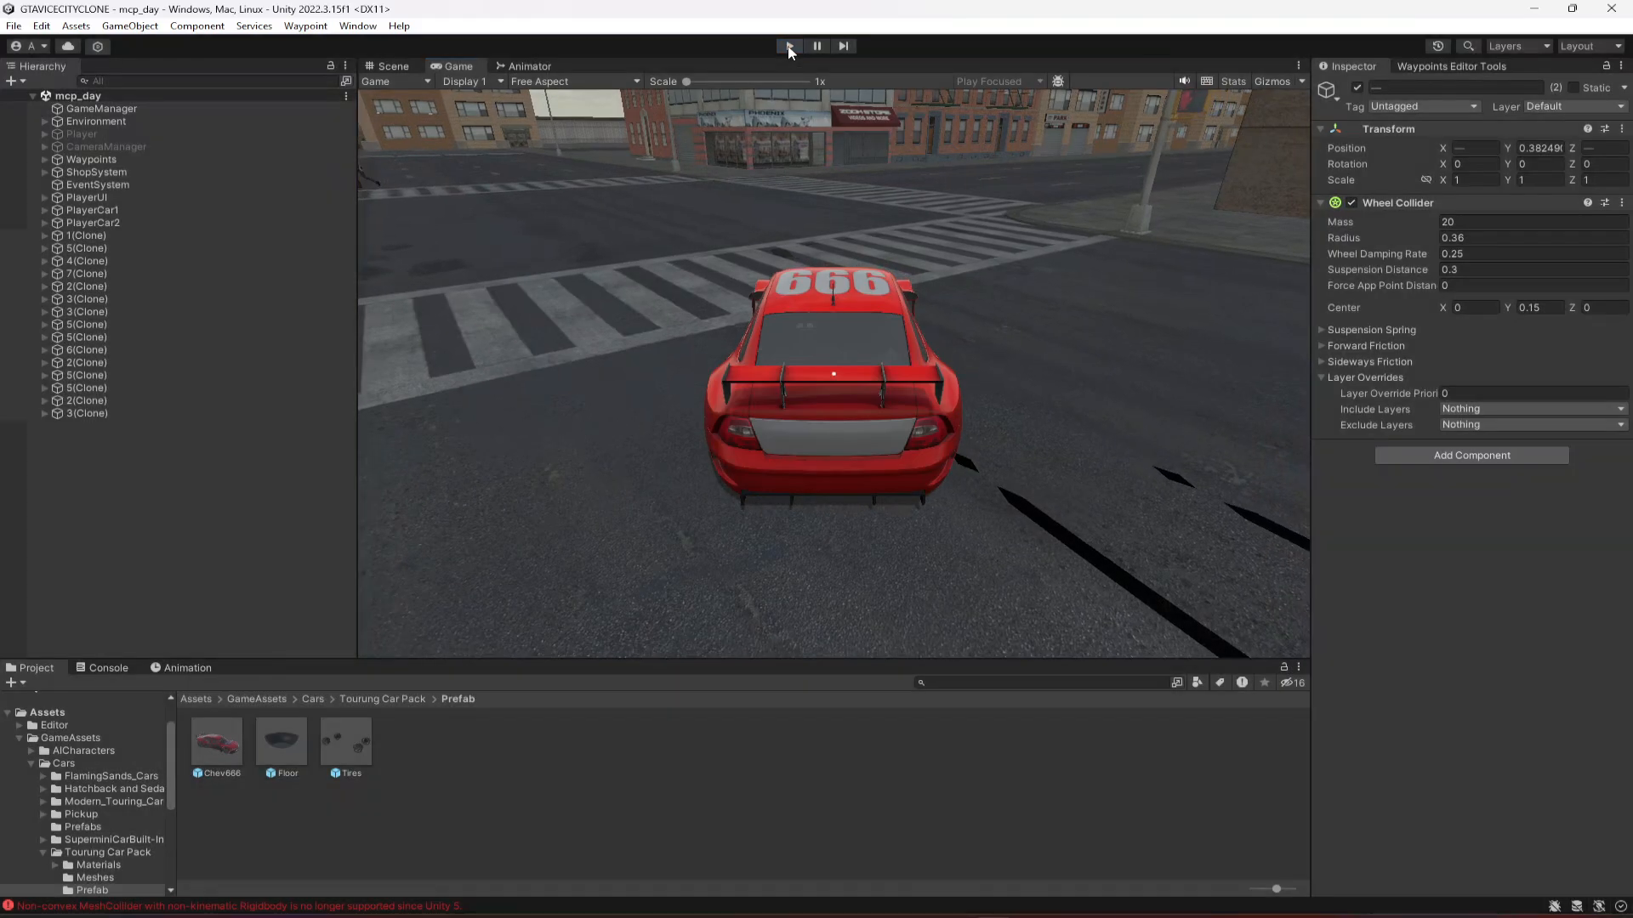
- Locate the object behind the non-convex MeshCollider error and clear the Console
left_click(102, 669)
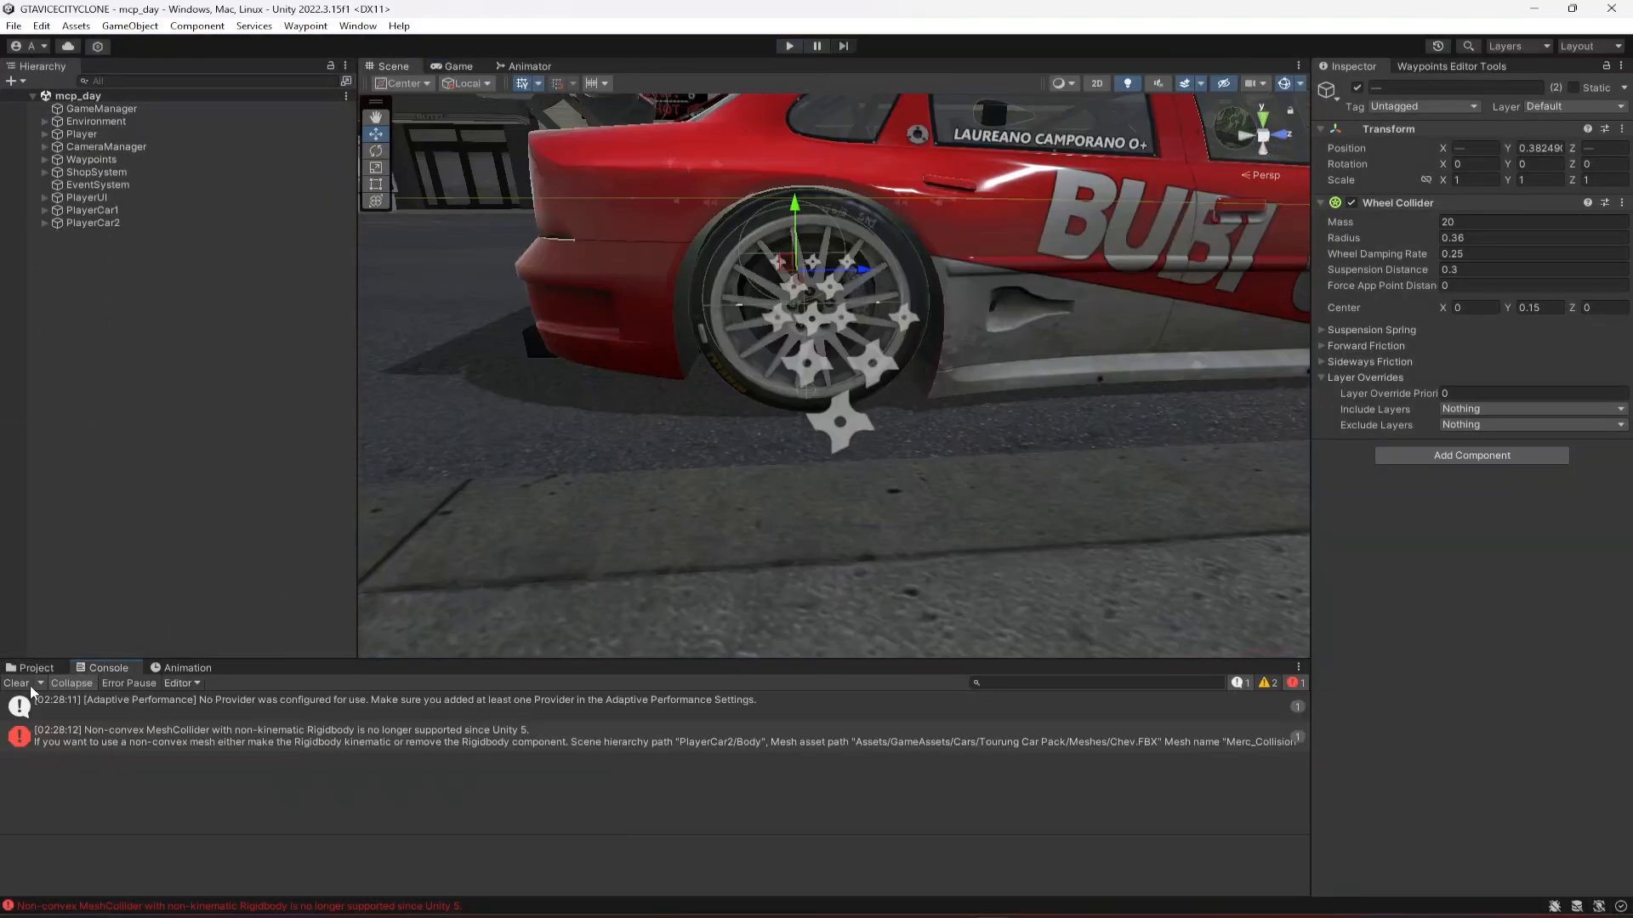
left_click(278, 742)
left_click(16, 683)
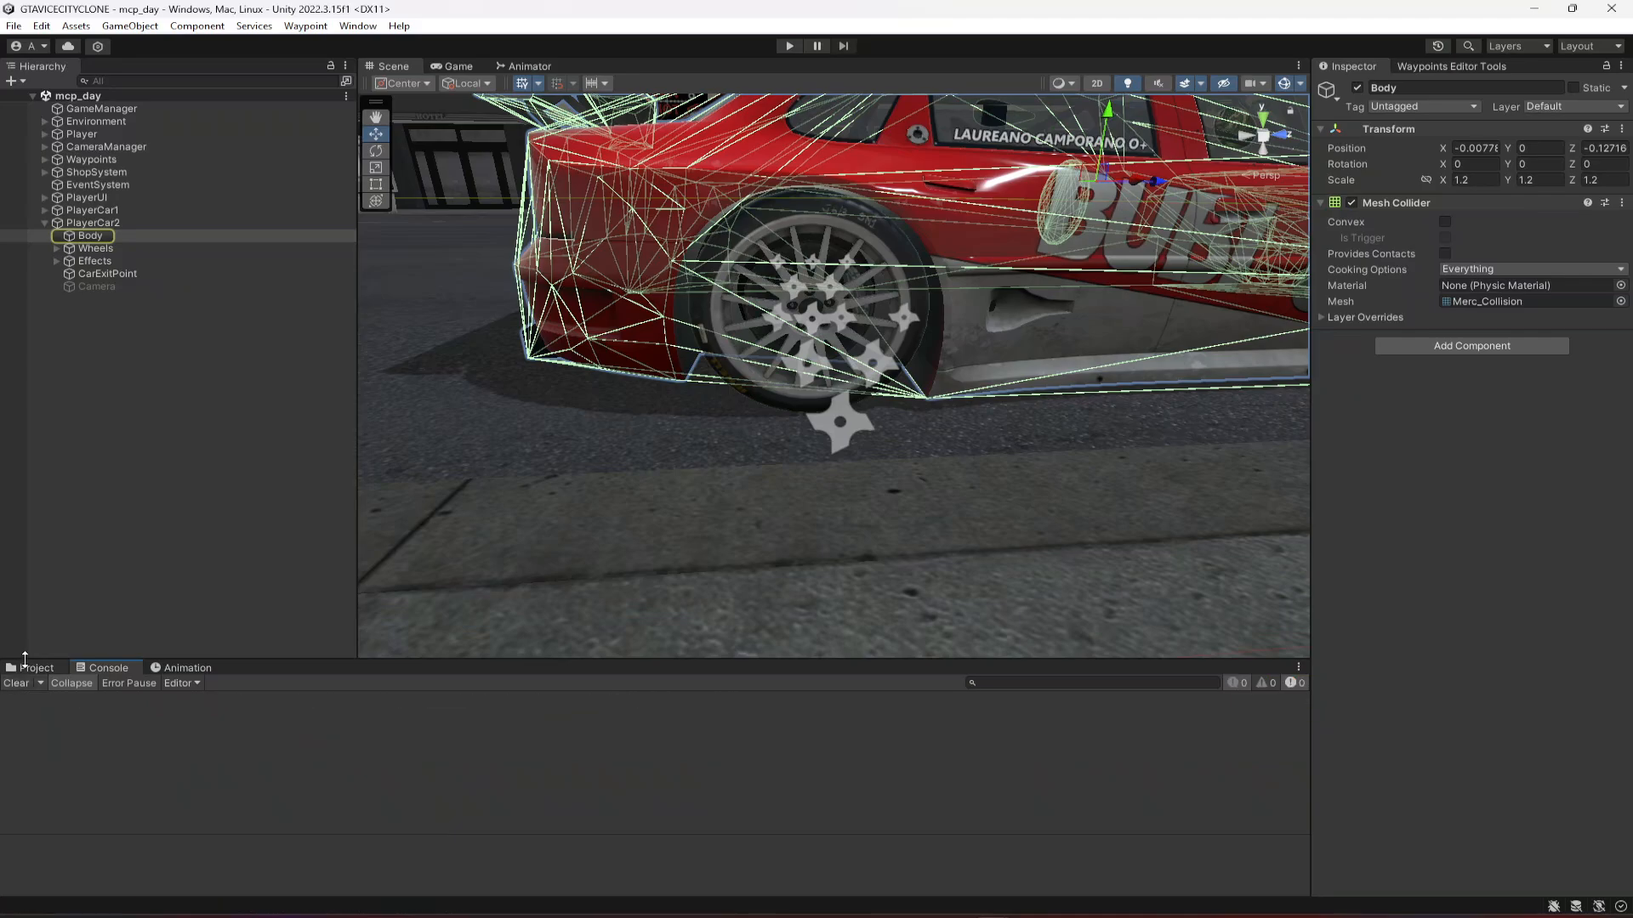
- Enable Convex on the Mesh Collider of PlayerCar2's Body and inspect the collider around the car
left_click(33, 669)
left_click(88, 238)
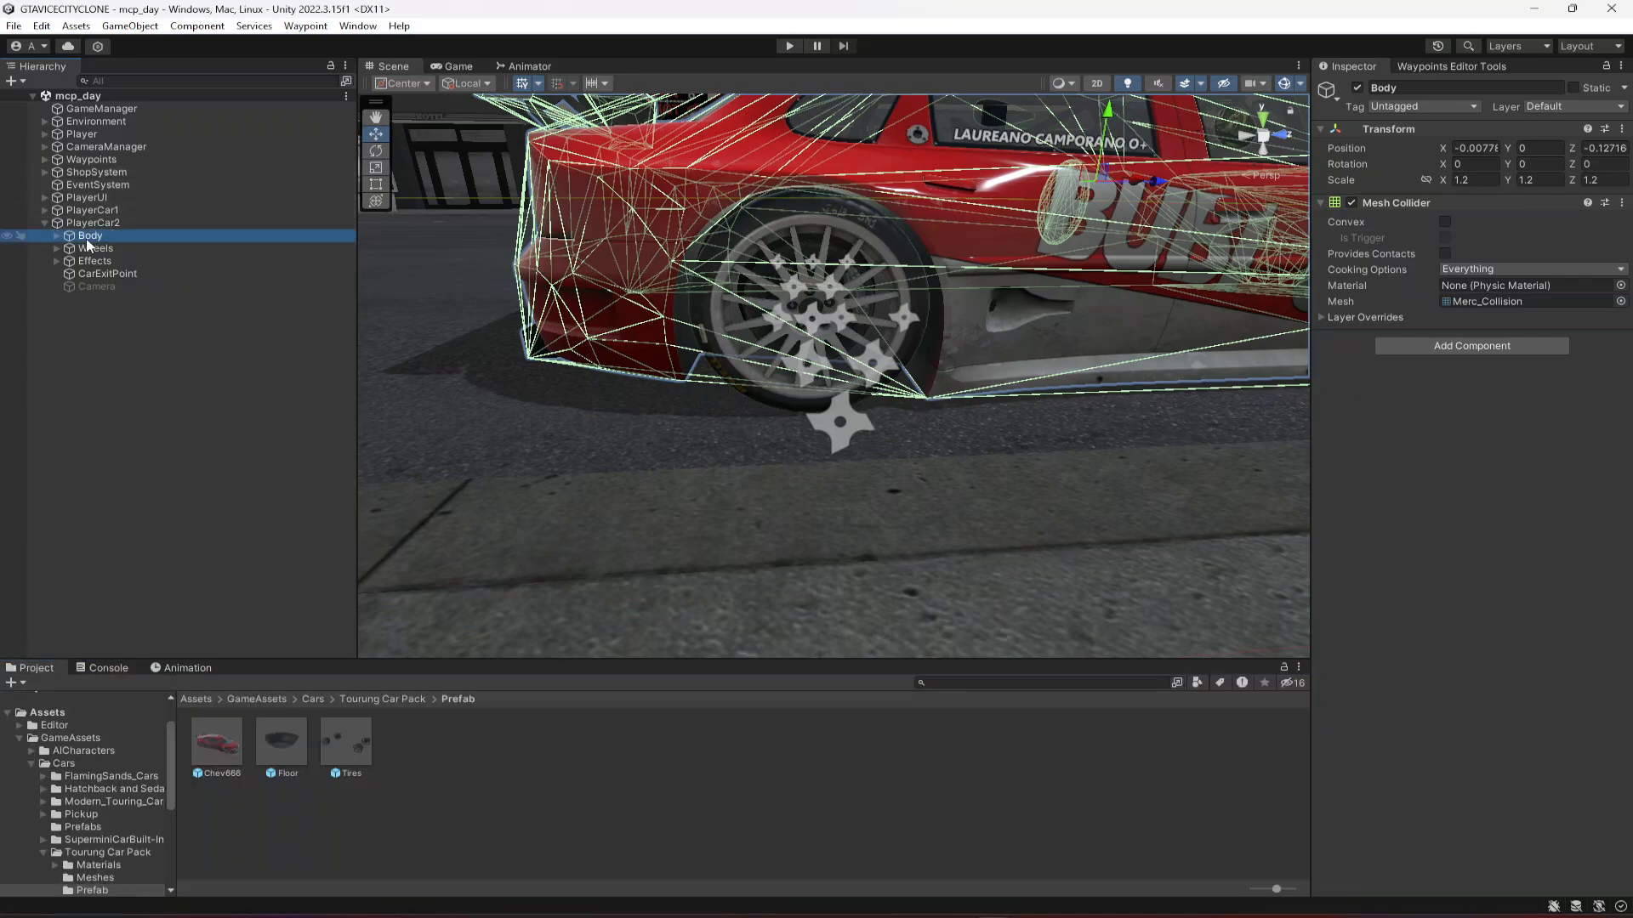
left_click(1444, 222)
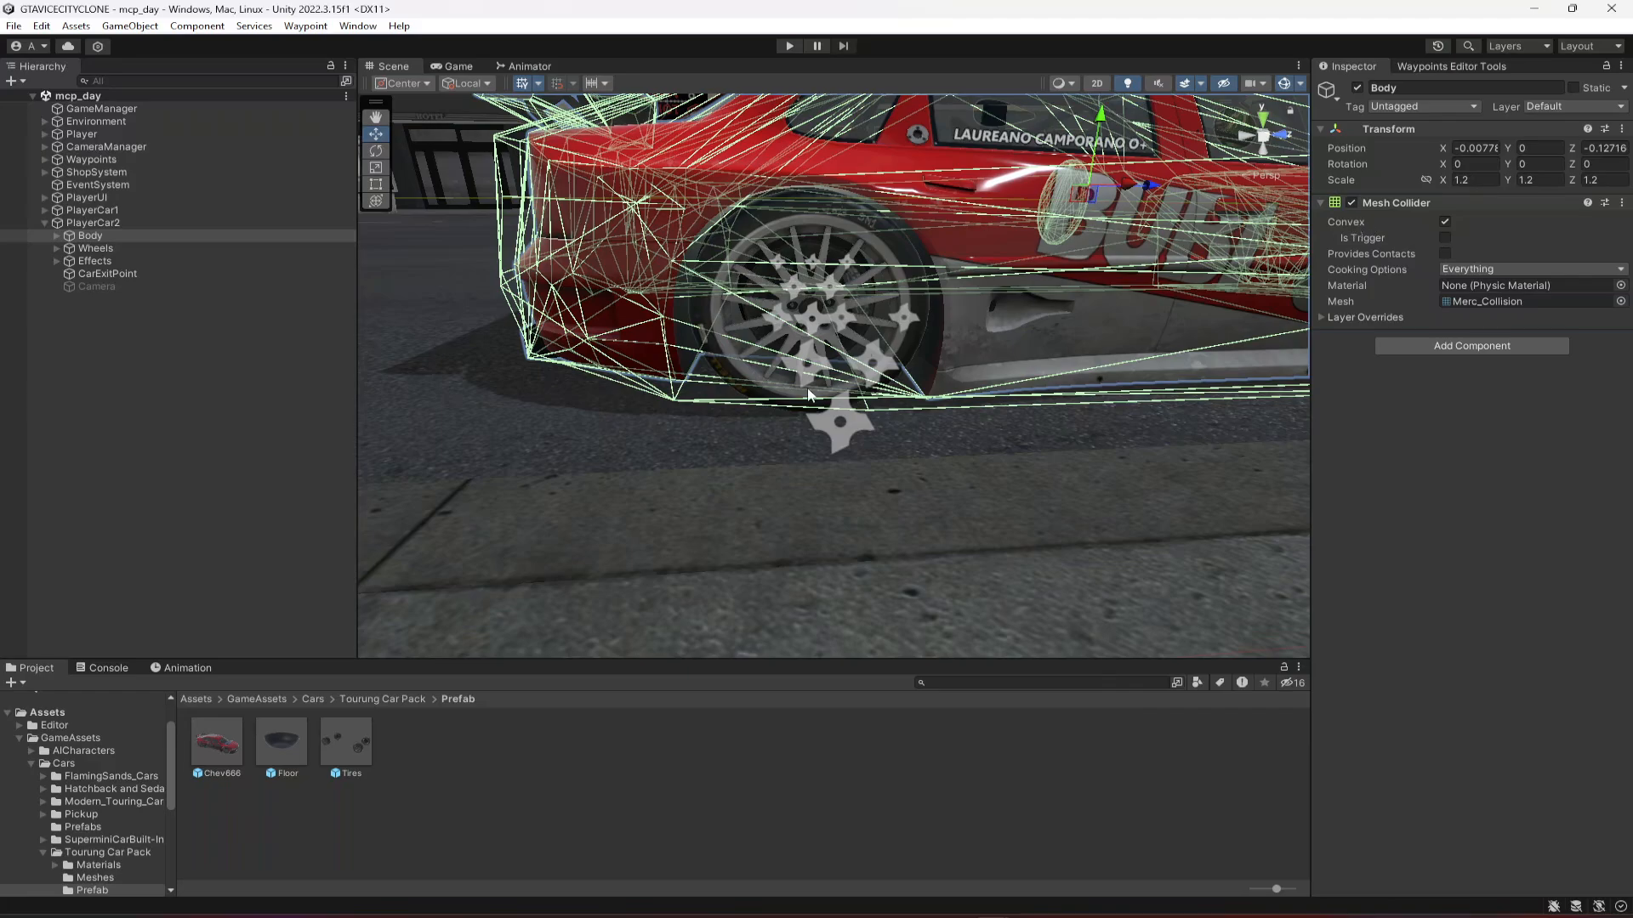
key("f")
left_click(90, 236)
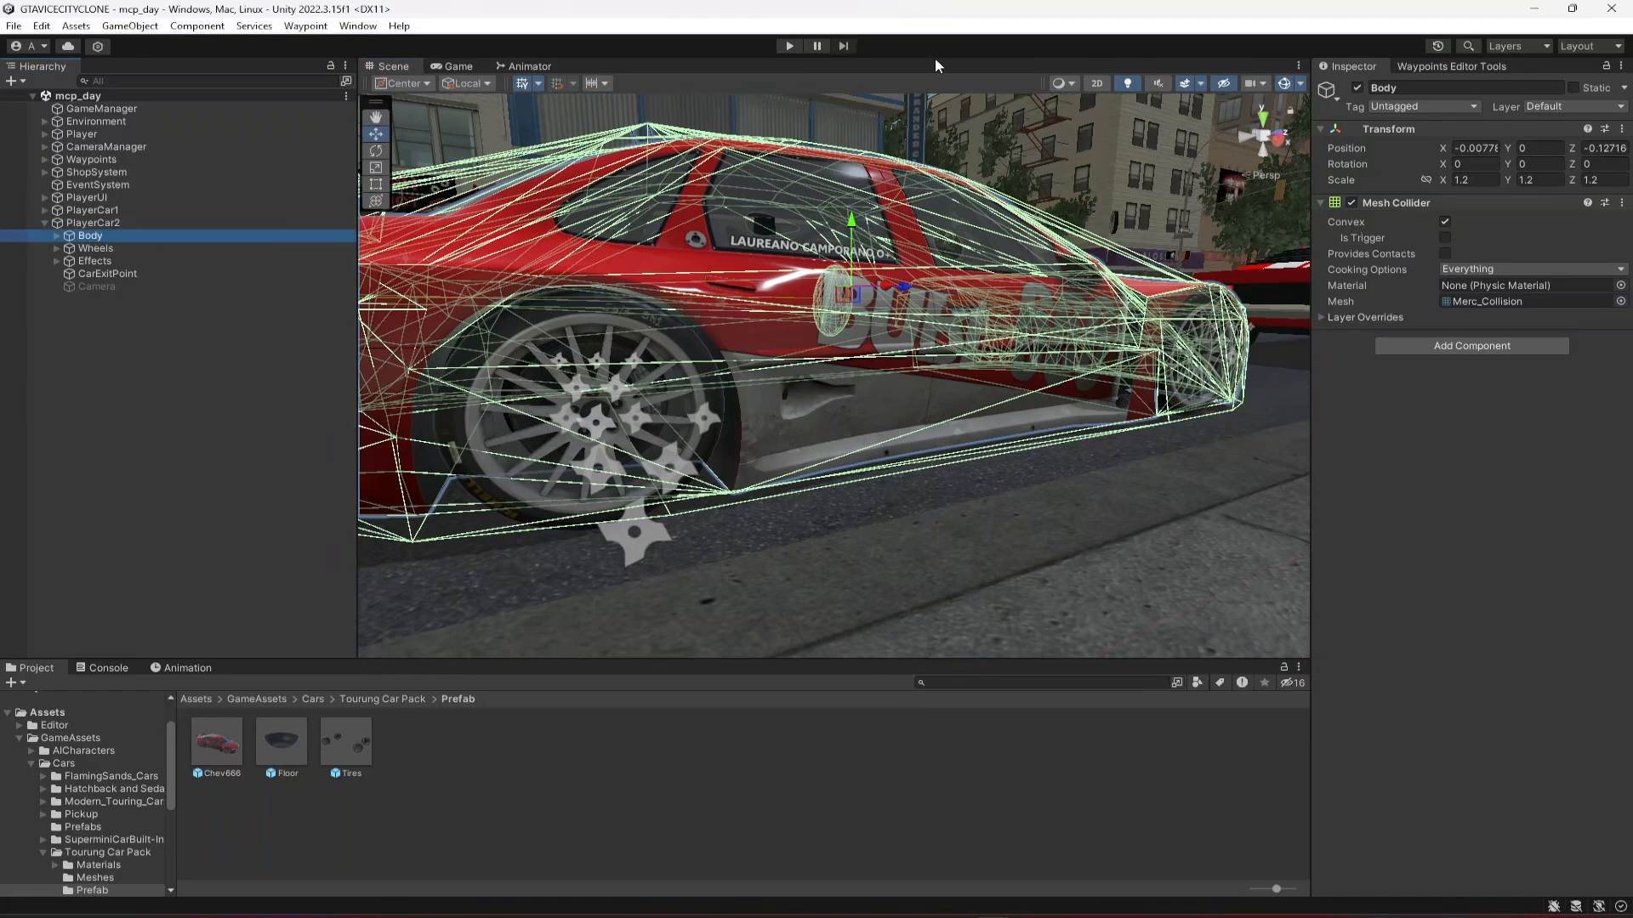
- Run the game with the convex body collider, get the player into PlayerCar2 and reverse it
left_click(789, 48)
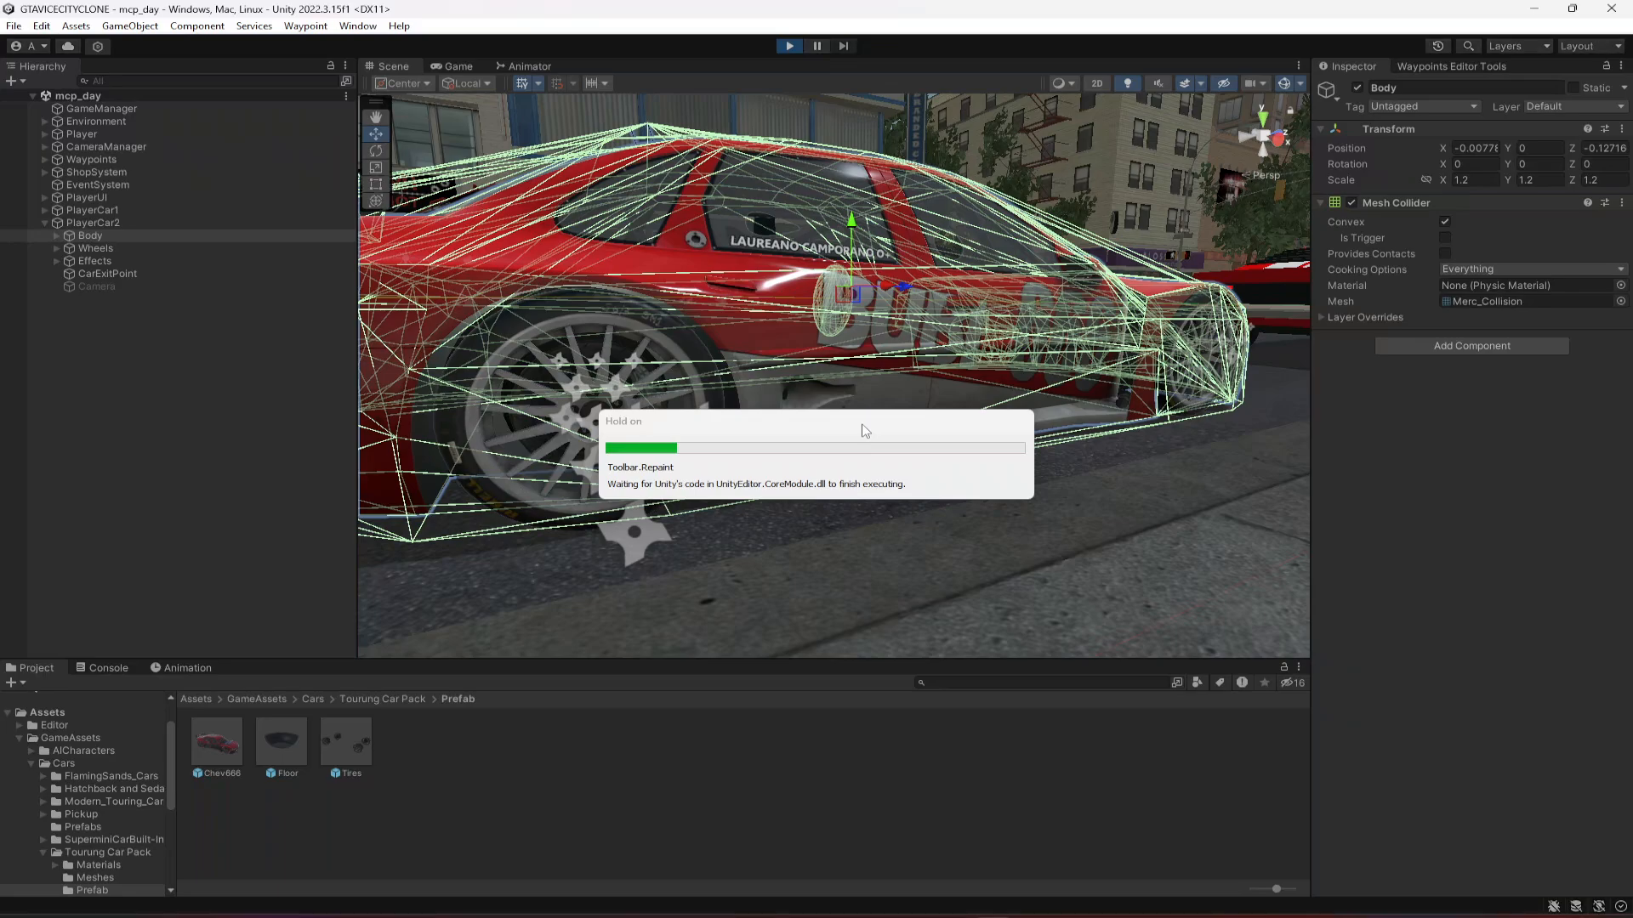
key("w")
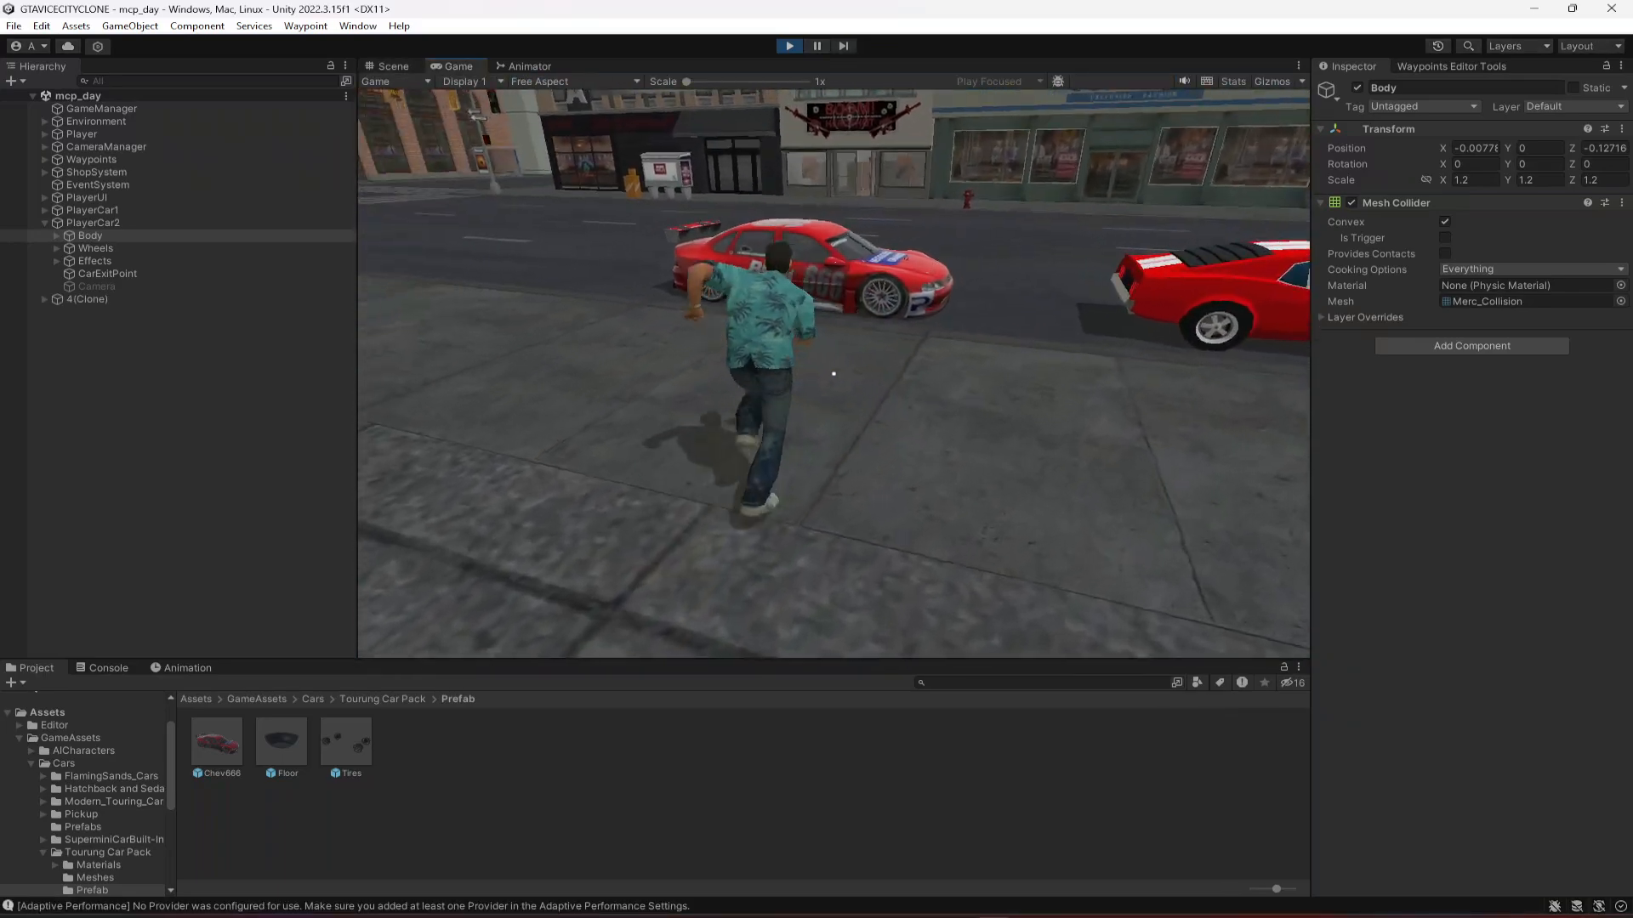
key("f")
key("s")
key("d")
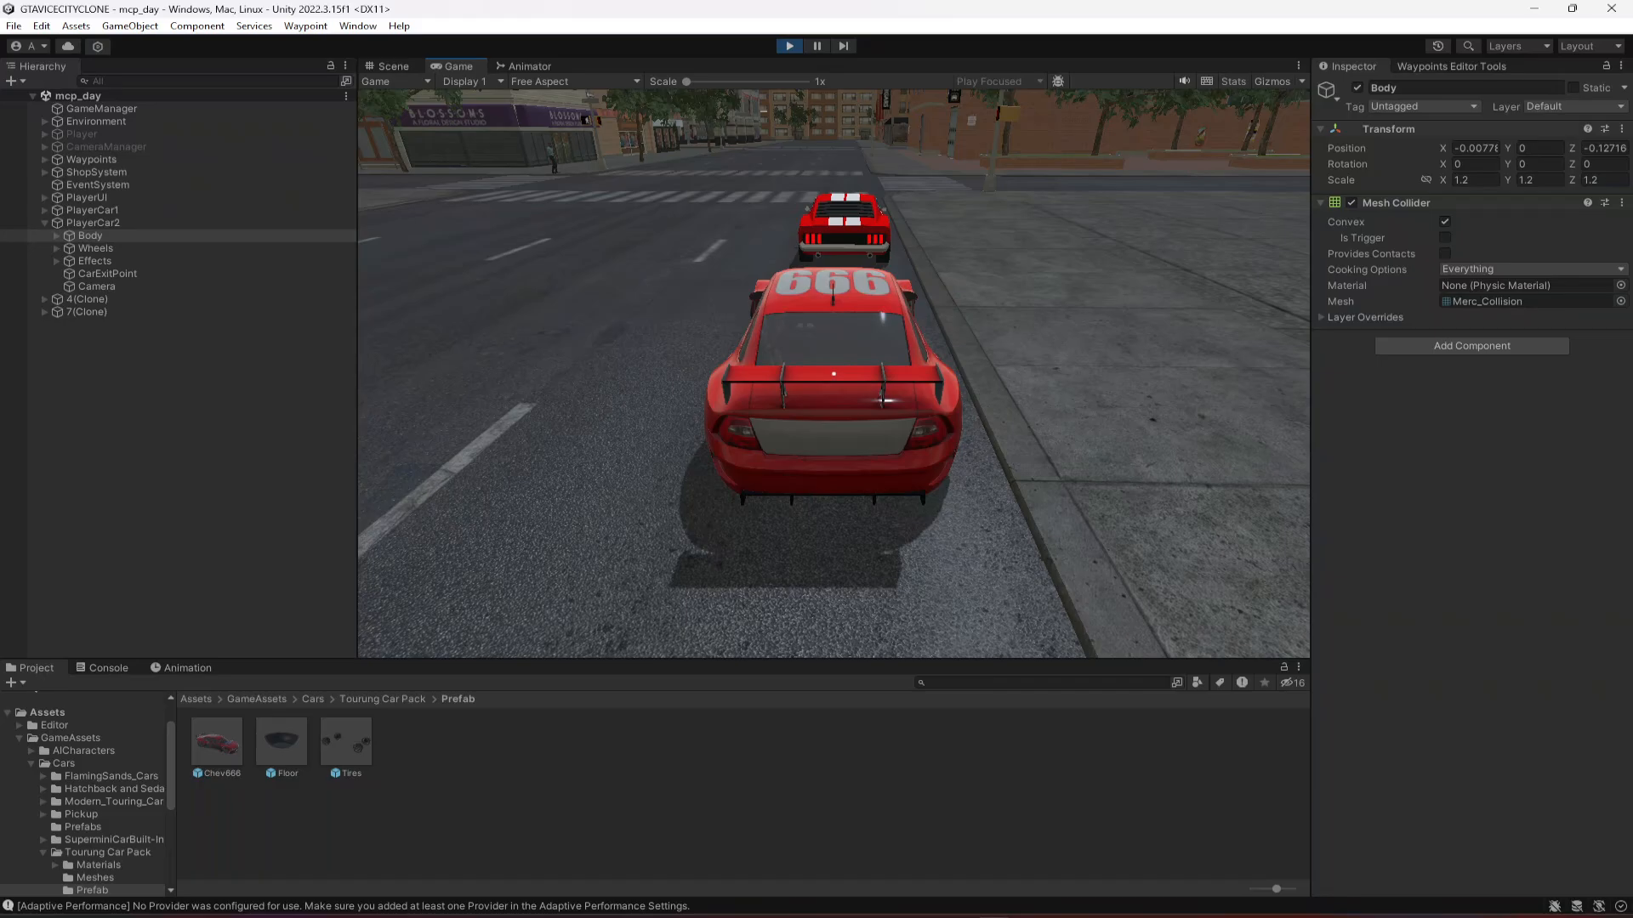
- Drive PlayerCar2 around the parked car and down the street to test its steering, and stop the game
key("w")
key("a")
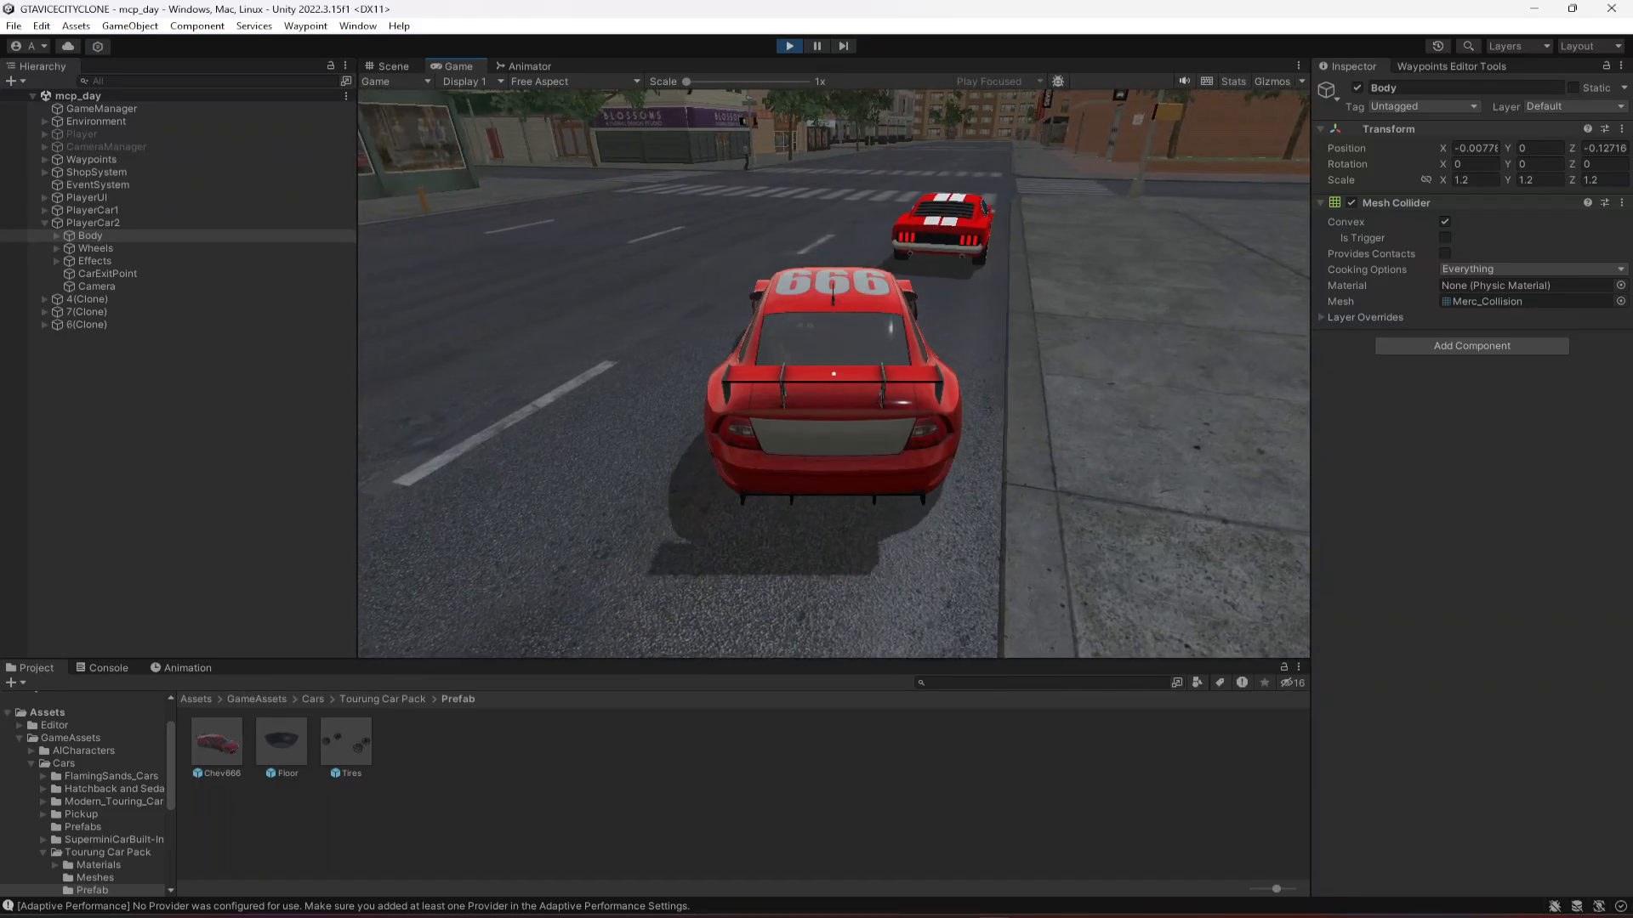
key("w")
key("a")
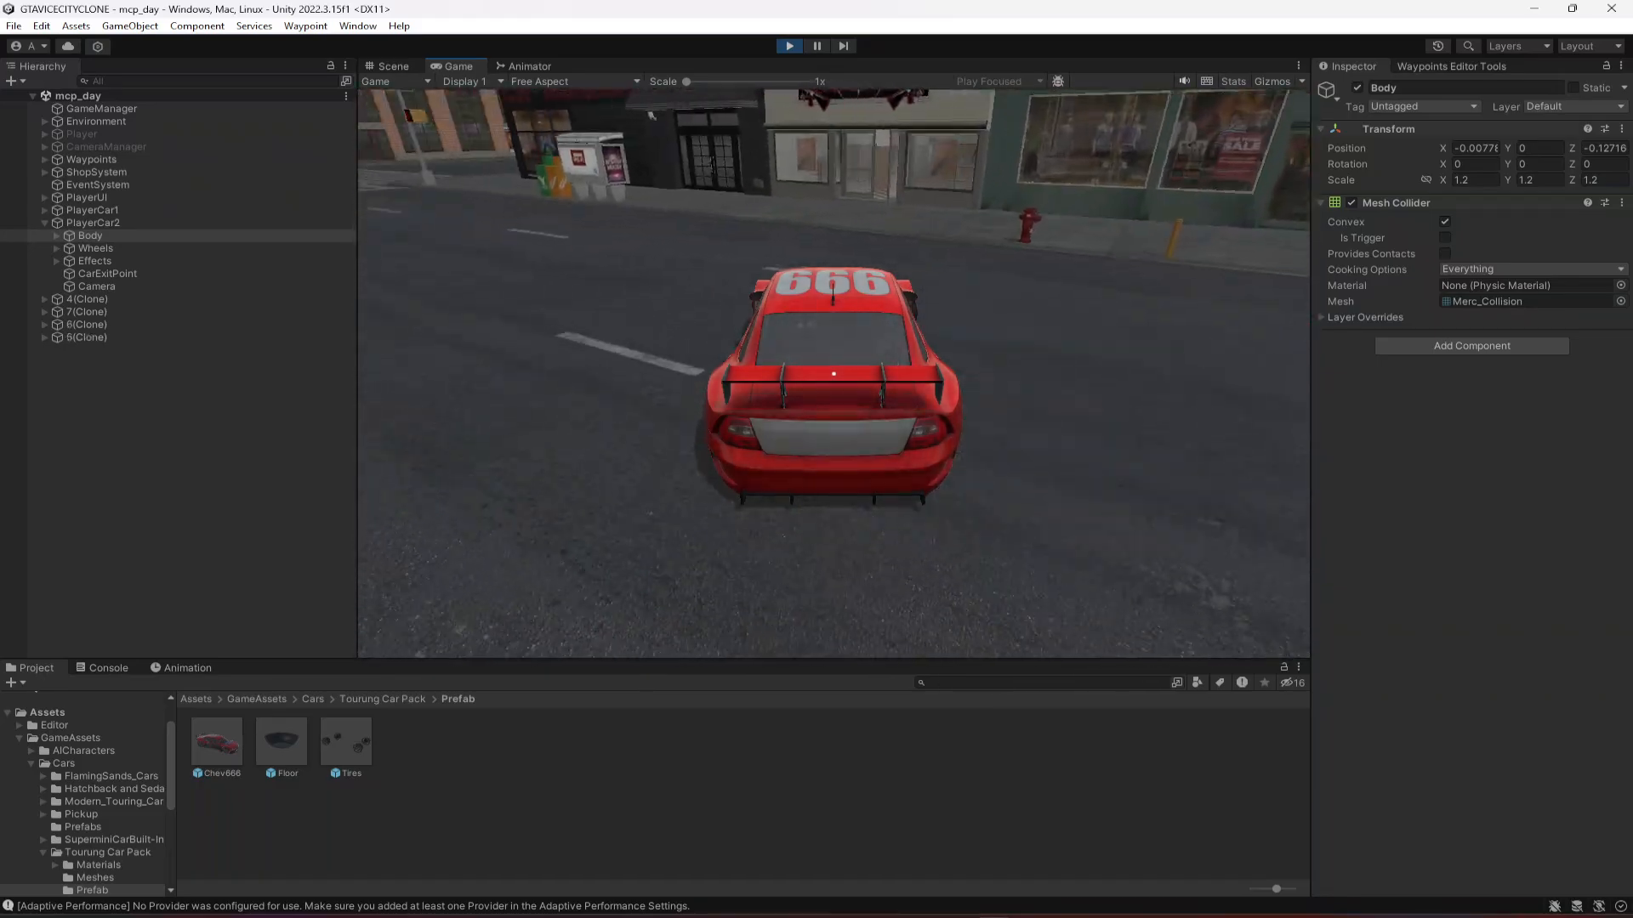
key("w")
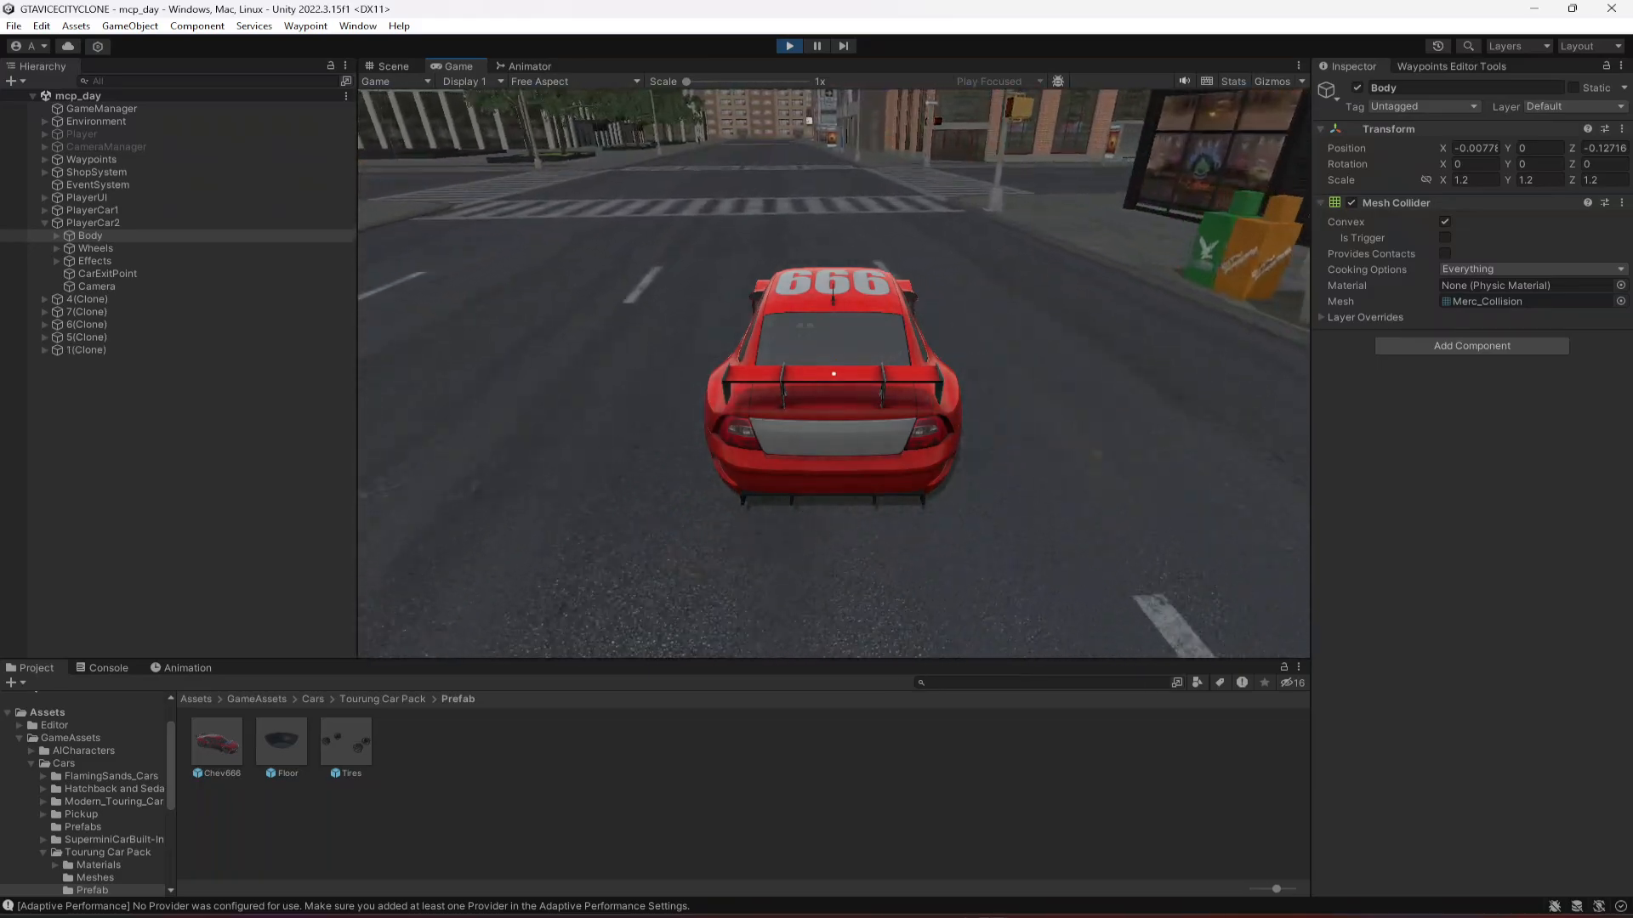
key("d")
key("w")
key("a")
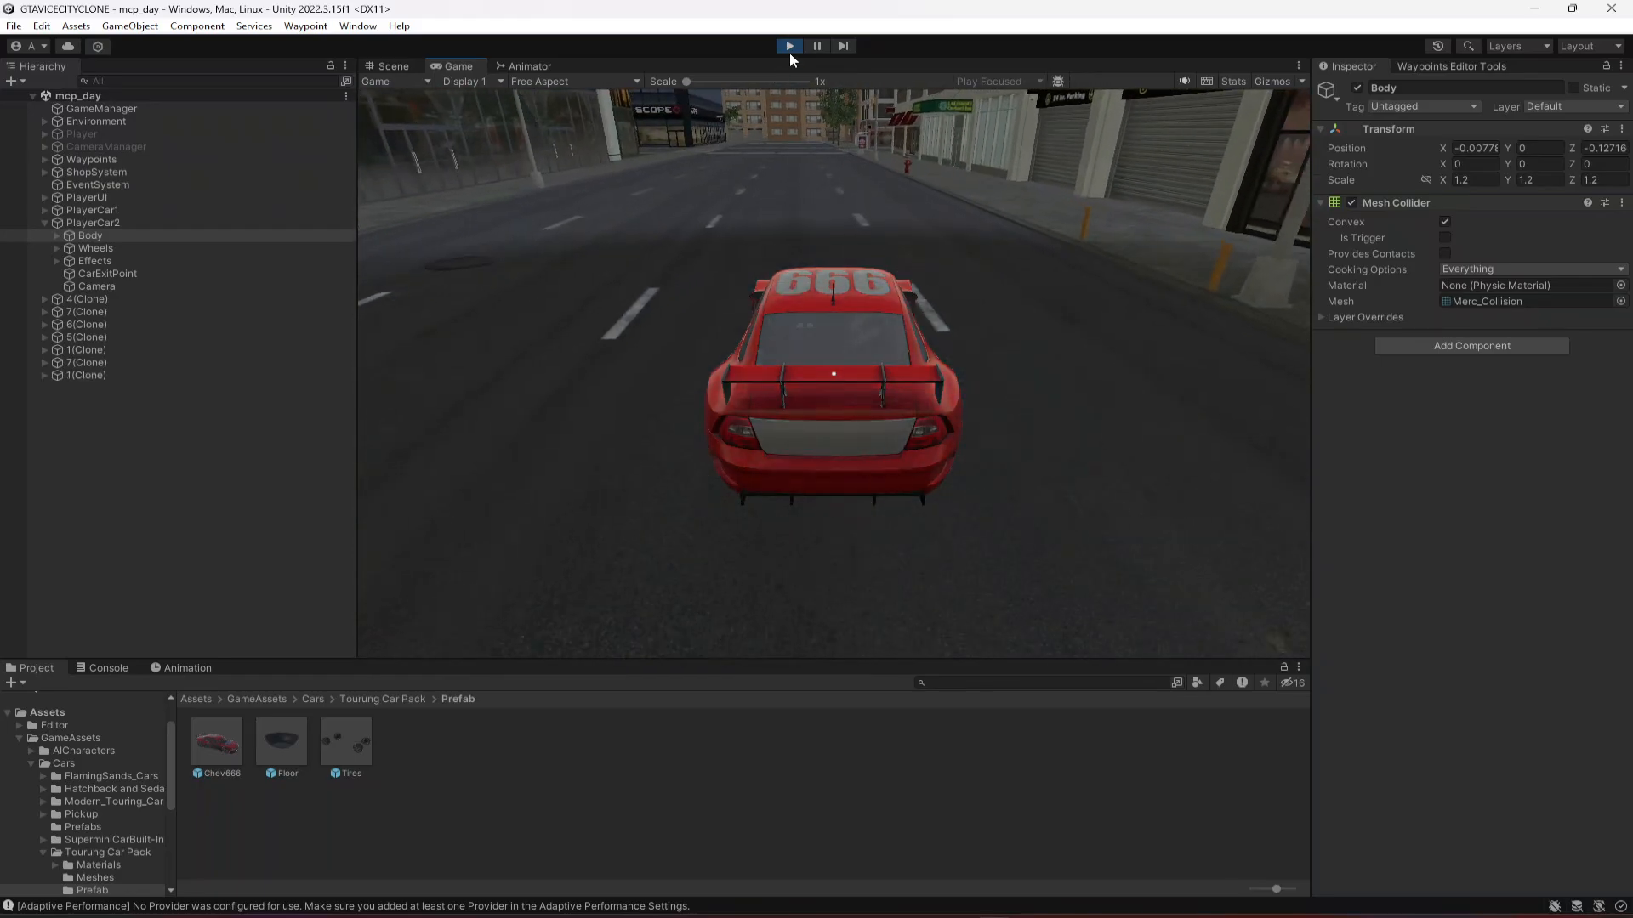
left_click(789, 48)
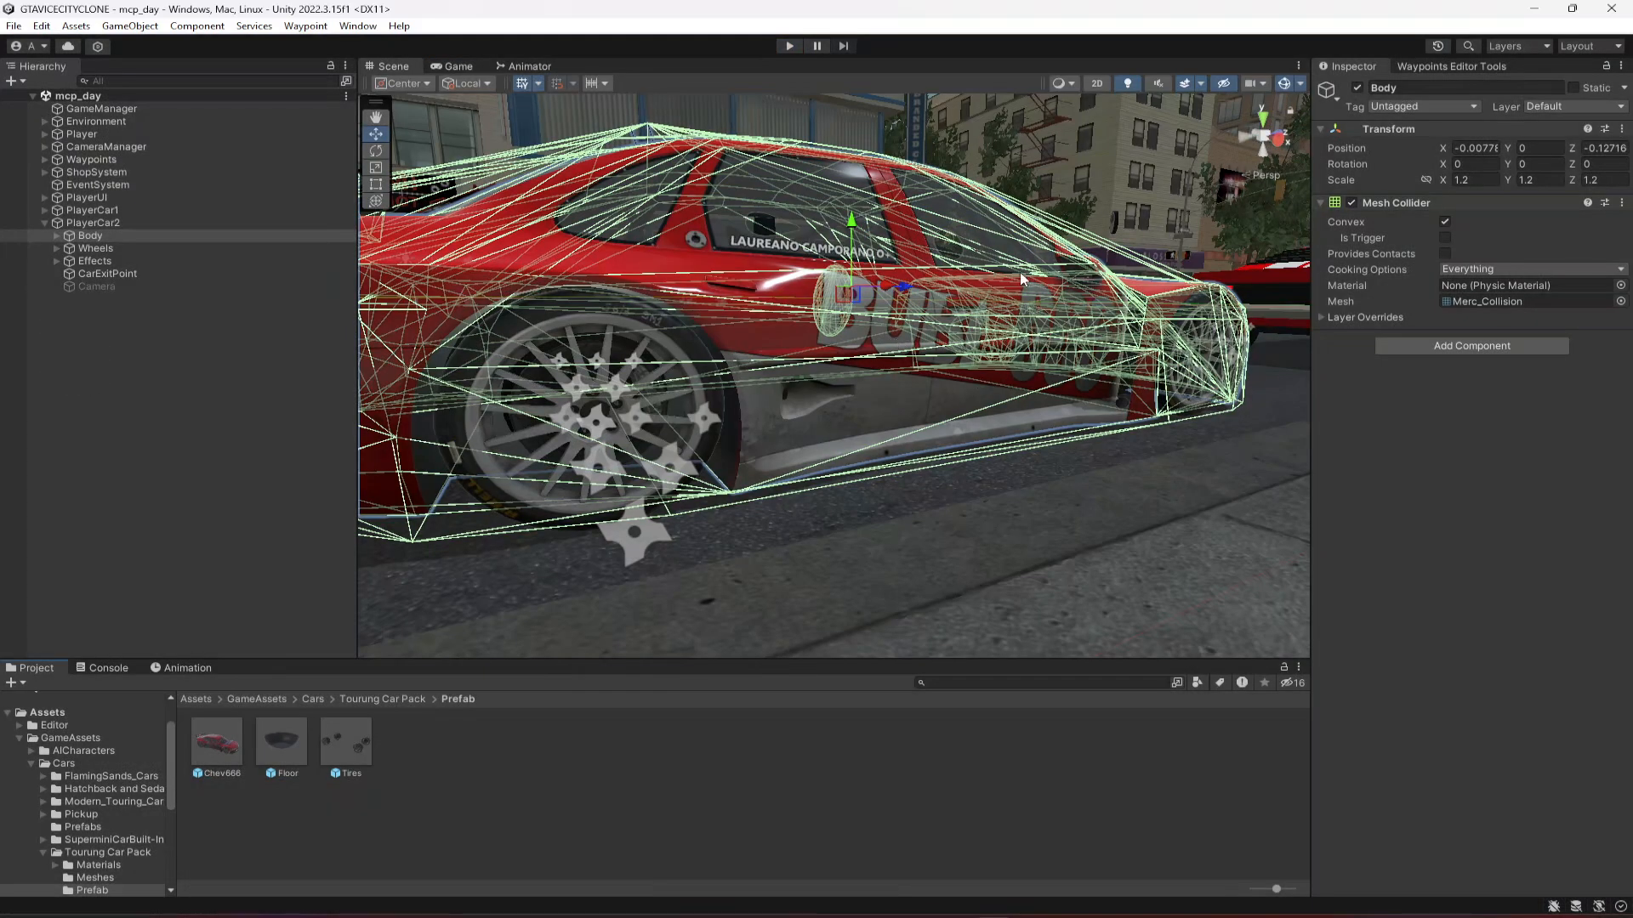
- Browse from the Cars assets into the nested SuperminiCarBuilt-In folder and select the SuperminiCar model
right_click_drag(1019, 273, 937, 419)
scroll(939, 415, "down", 10)
key("f")
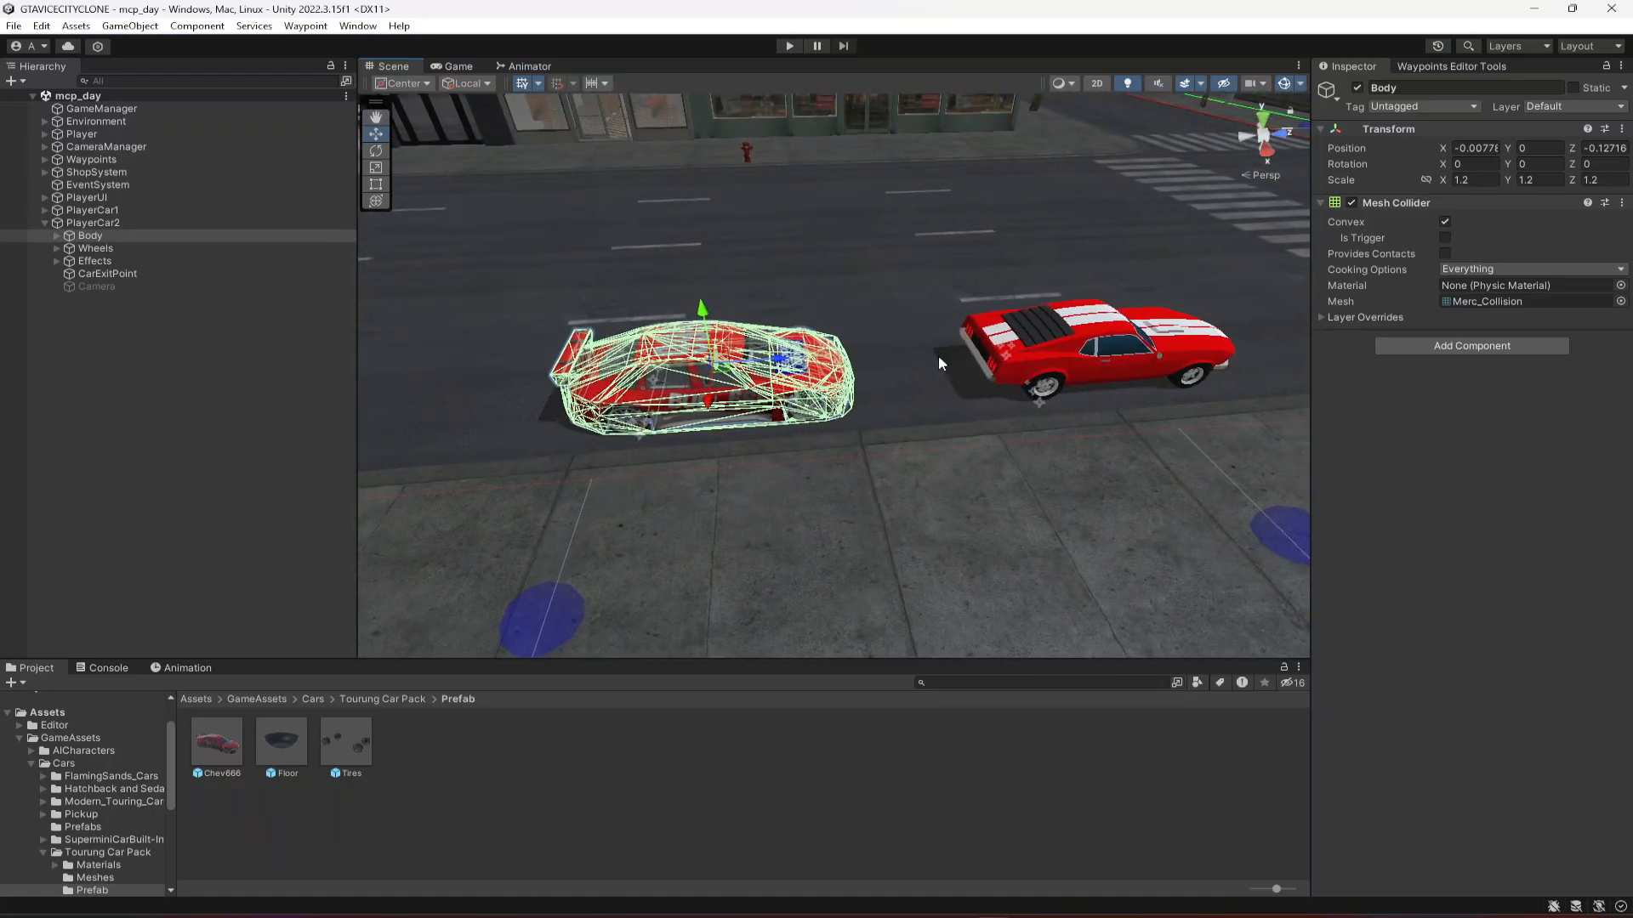
left_click(201, 381)
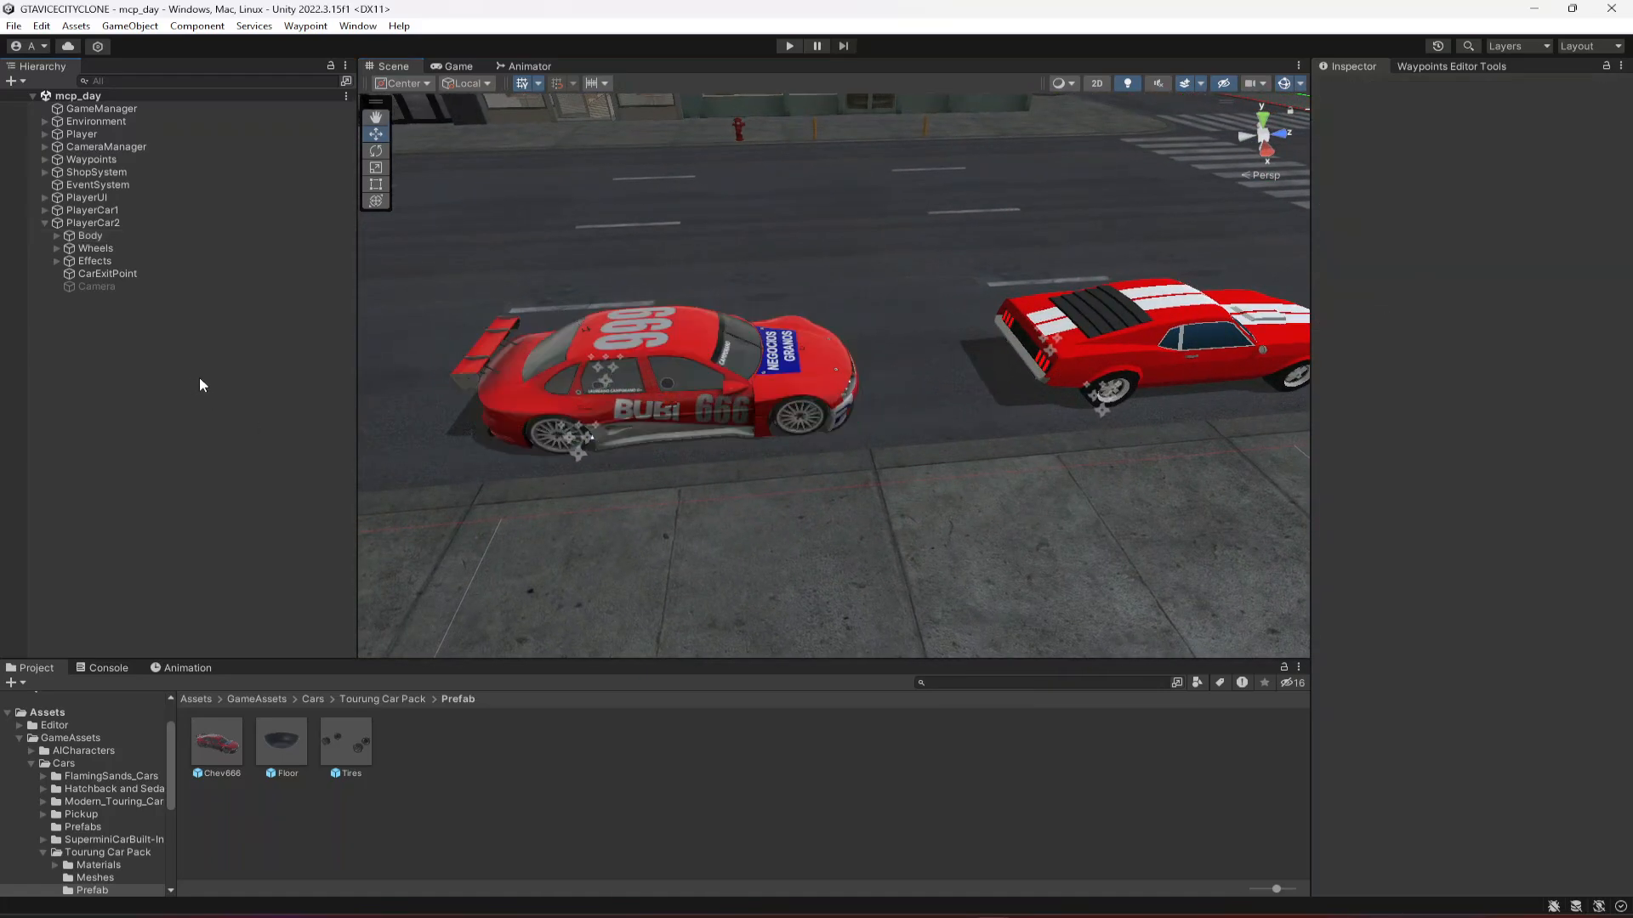
left_click(43, 852)
left_click(89, 828)
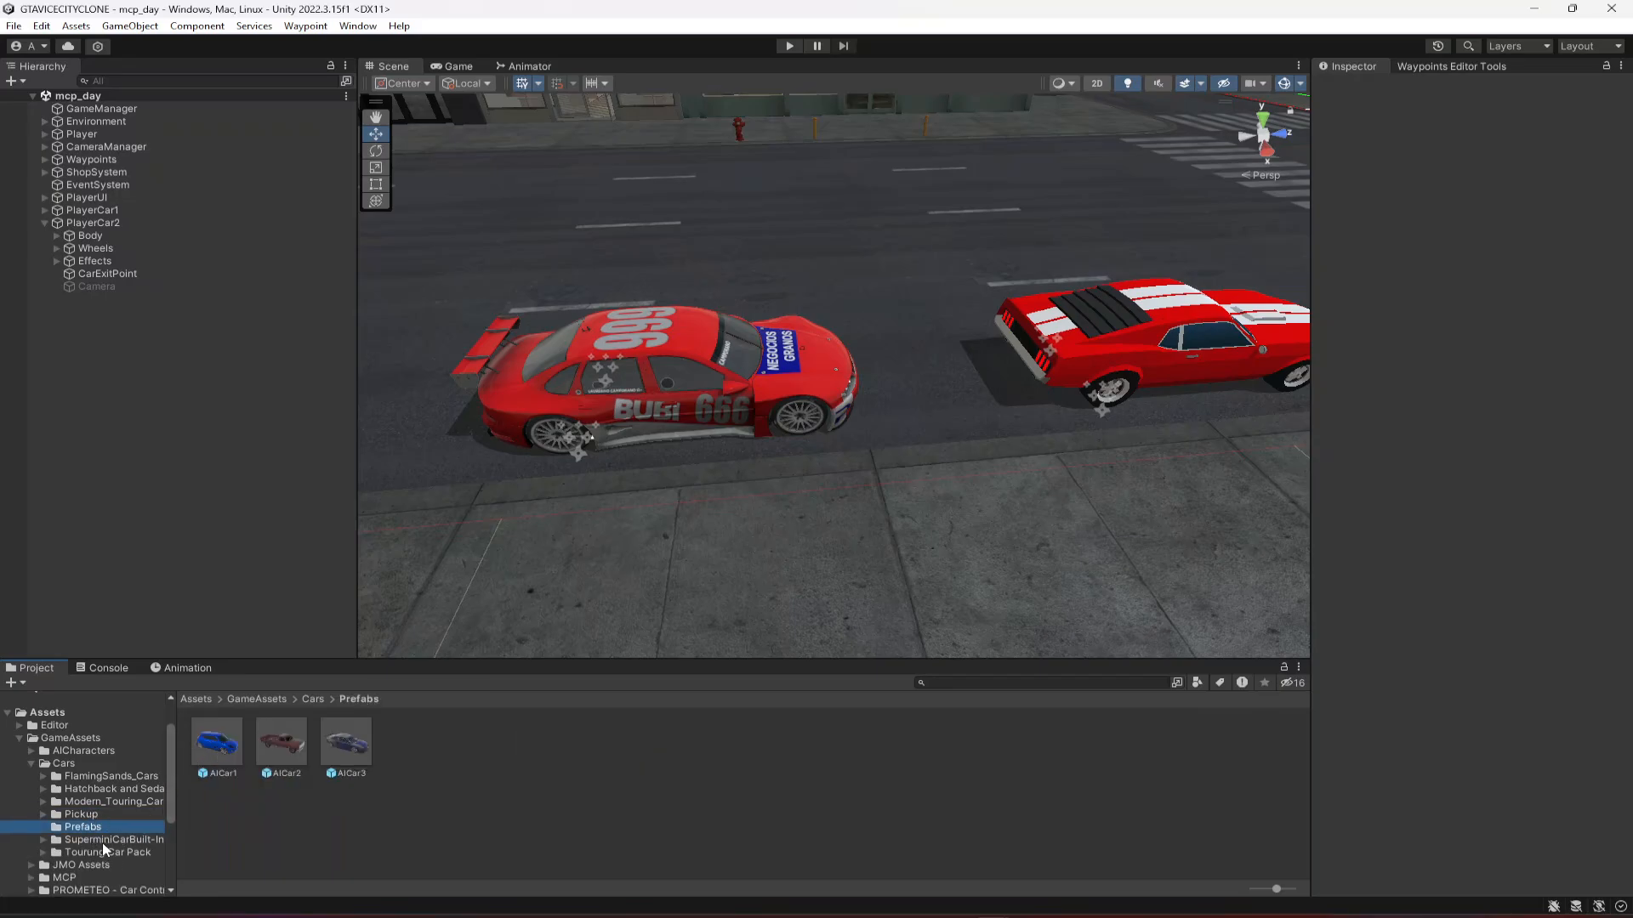
left_click(102, 840)
double_click(218, 747)
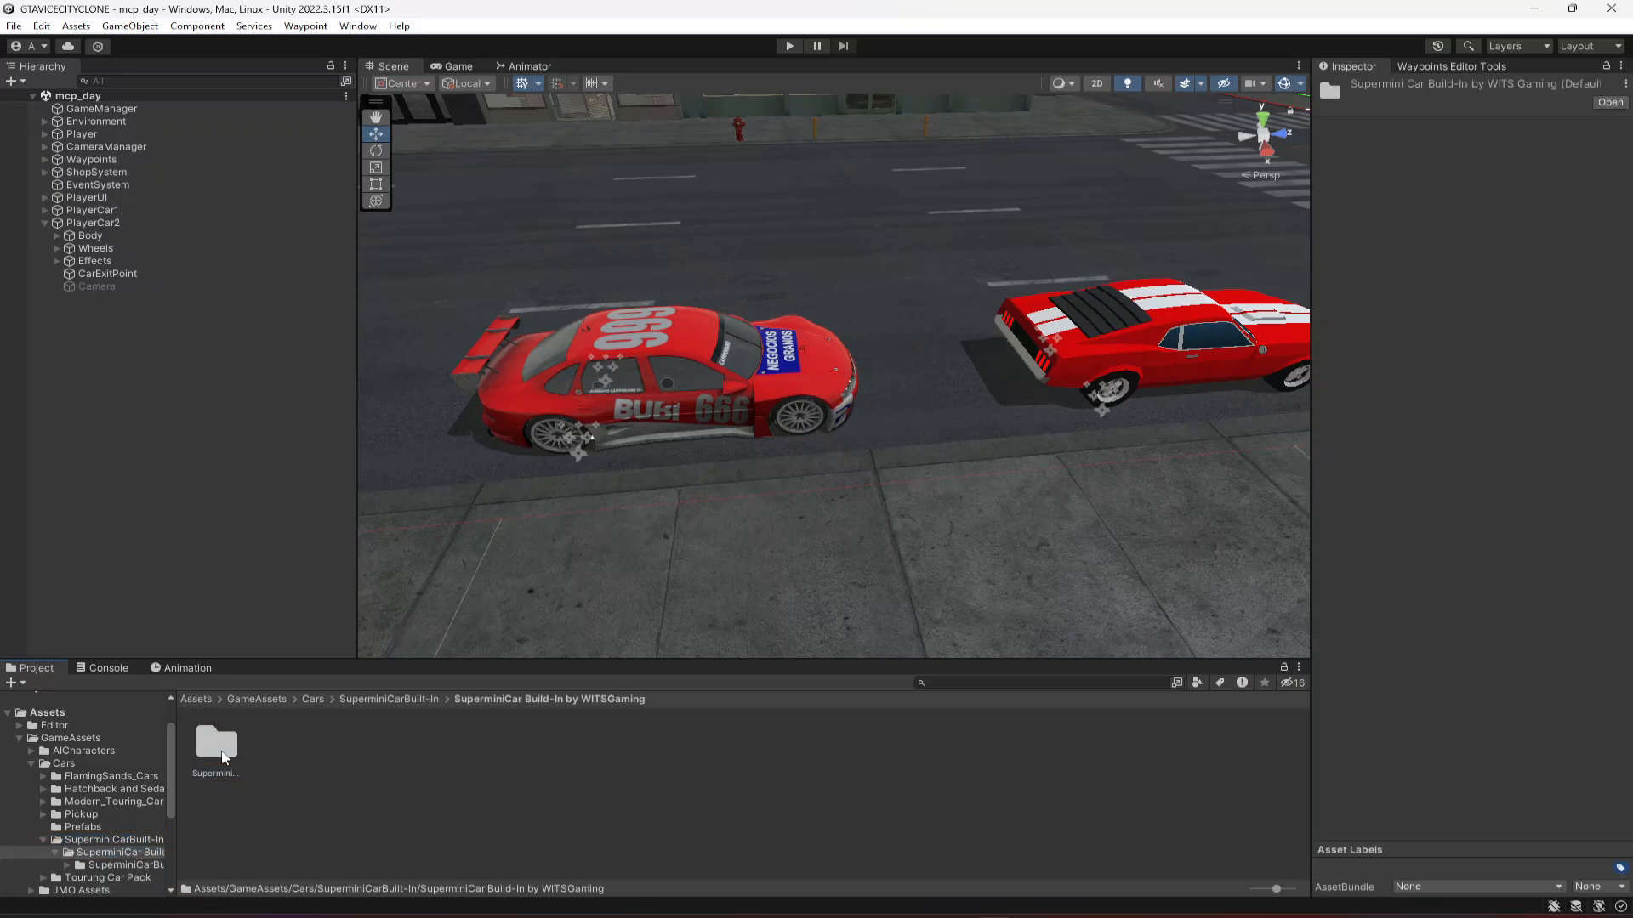
double_click(225, 757)
left_click(344, 756)
- Place the SuperminiCar model on the road behind PlayerCar2 and focus on it
right_click_drag(774, 463, 814, 481)
key("a")
scroll(814, 481, "down", 3)
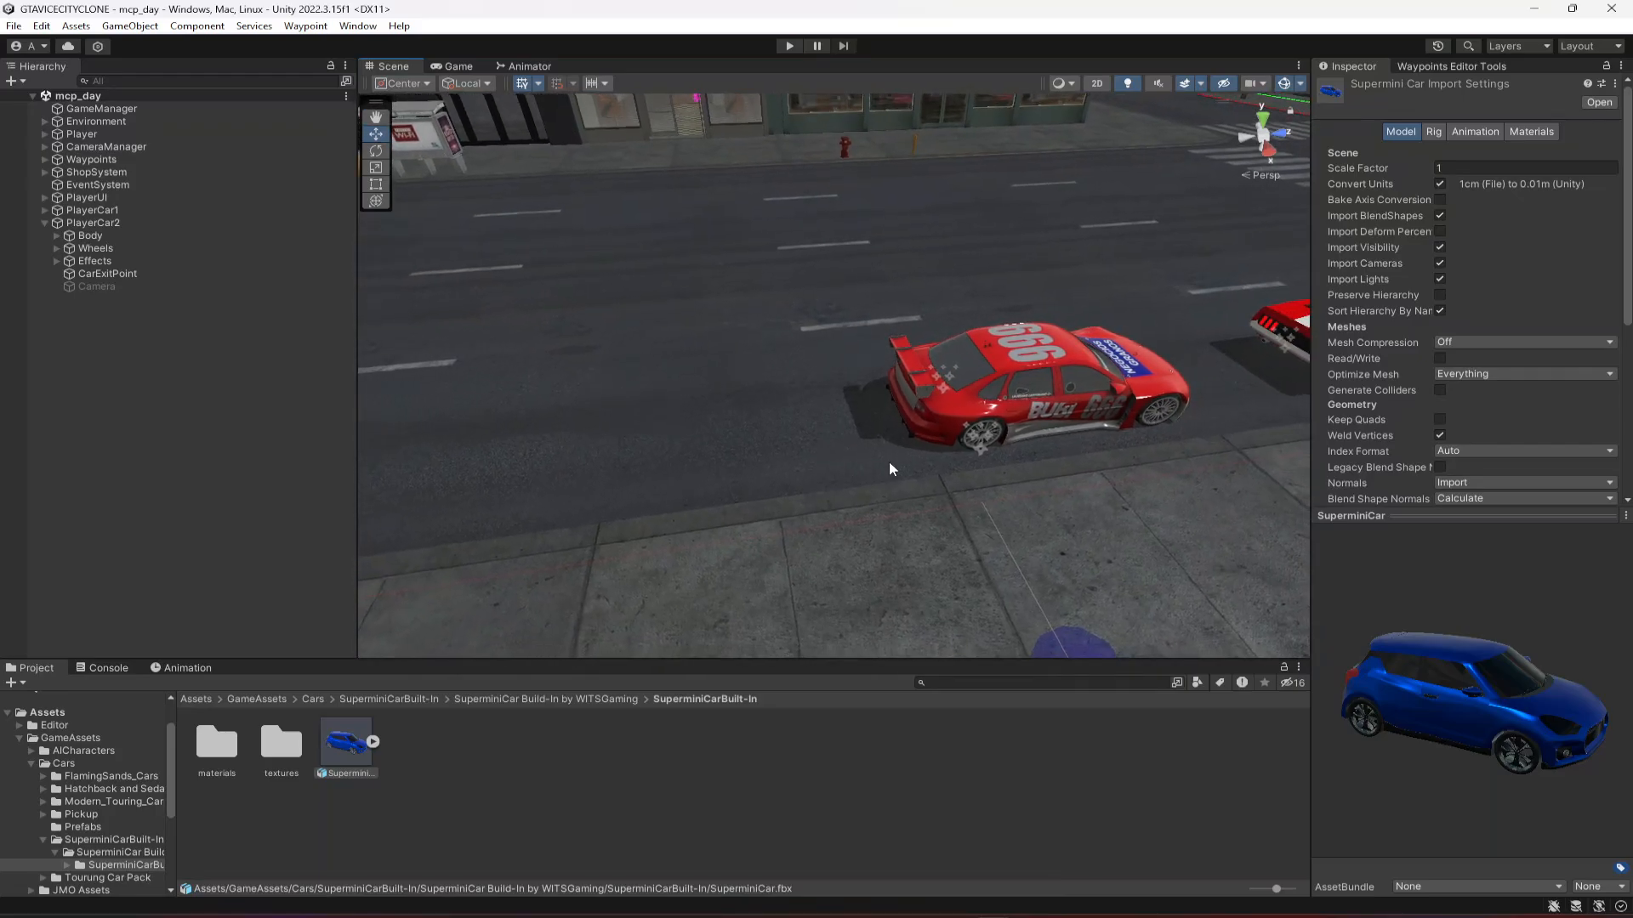
right_click_drag(988, 443, 988, 458)
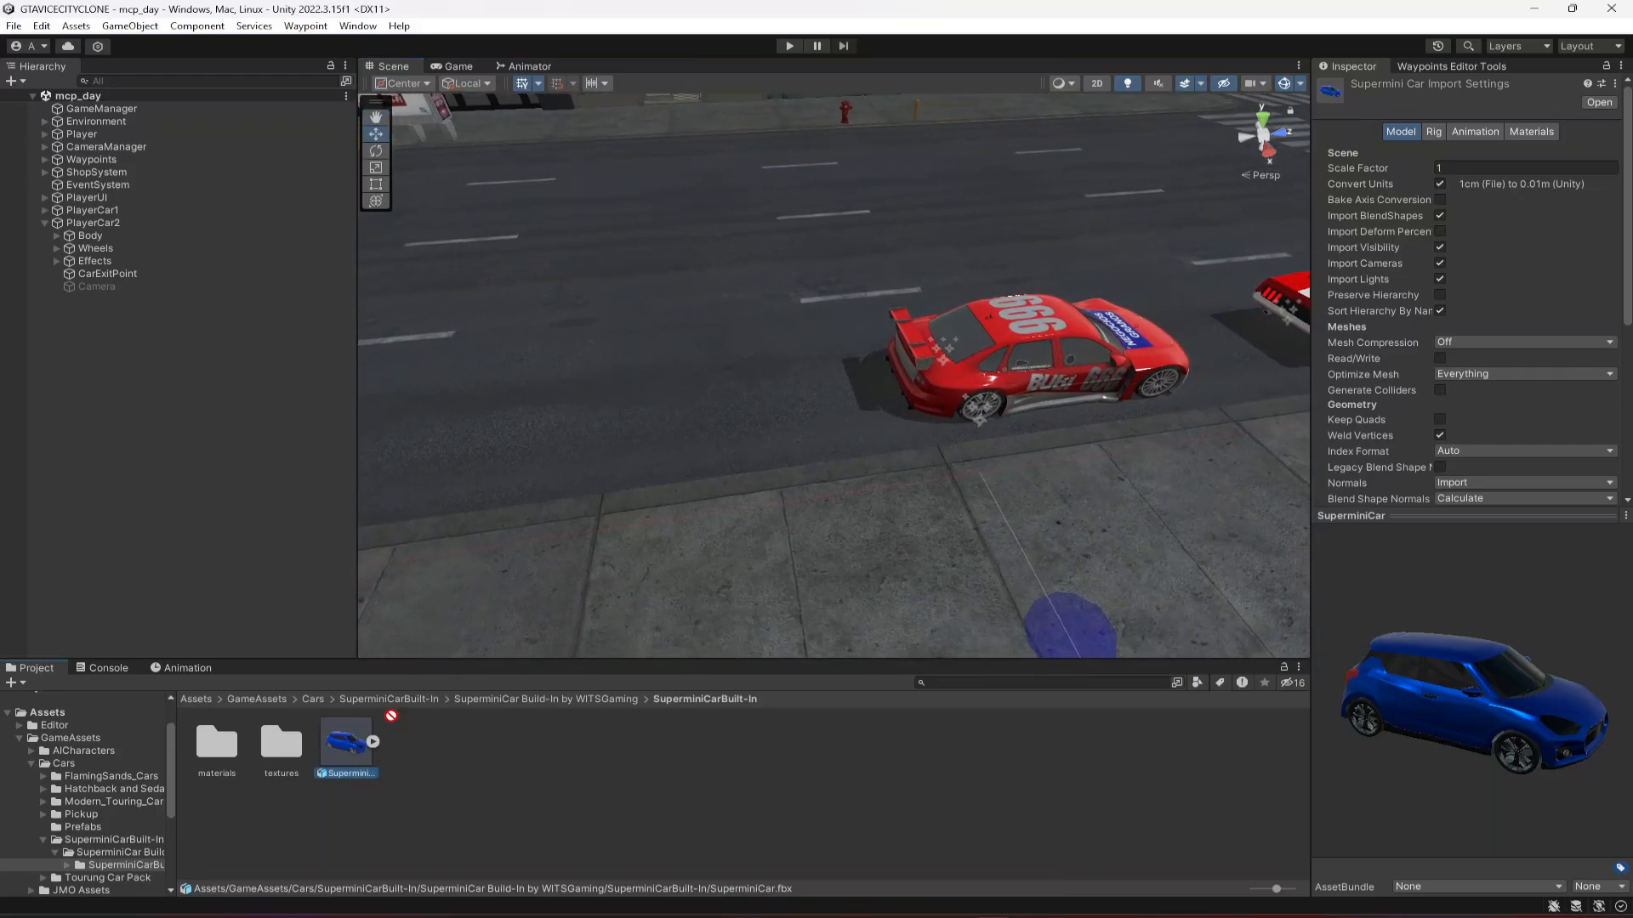
left_click_drag(384, 710, 616, 441)
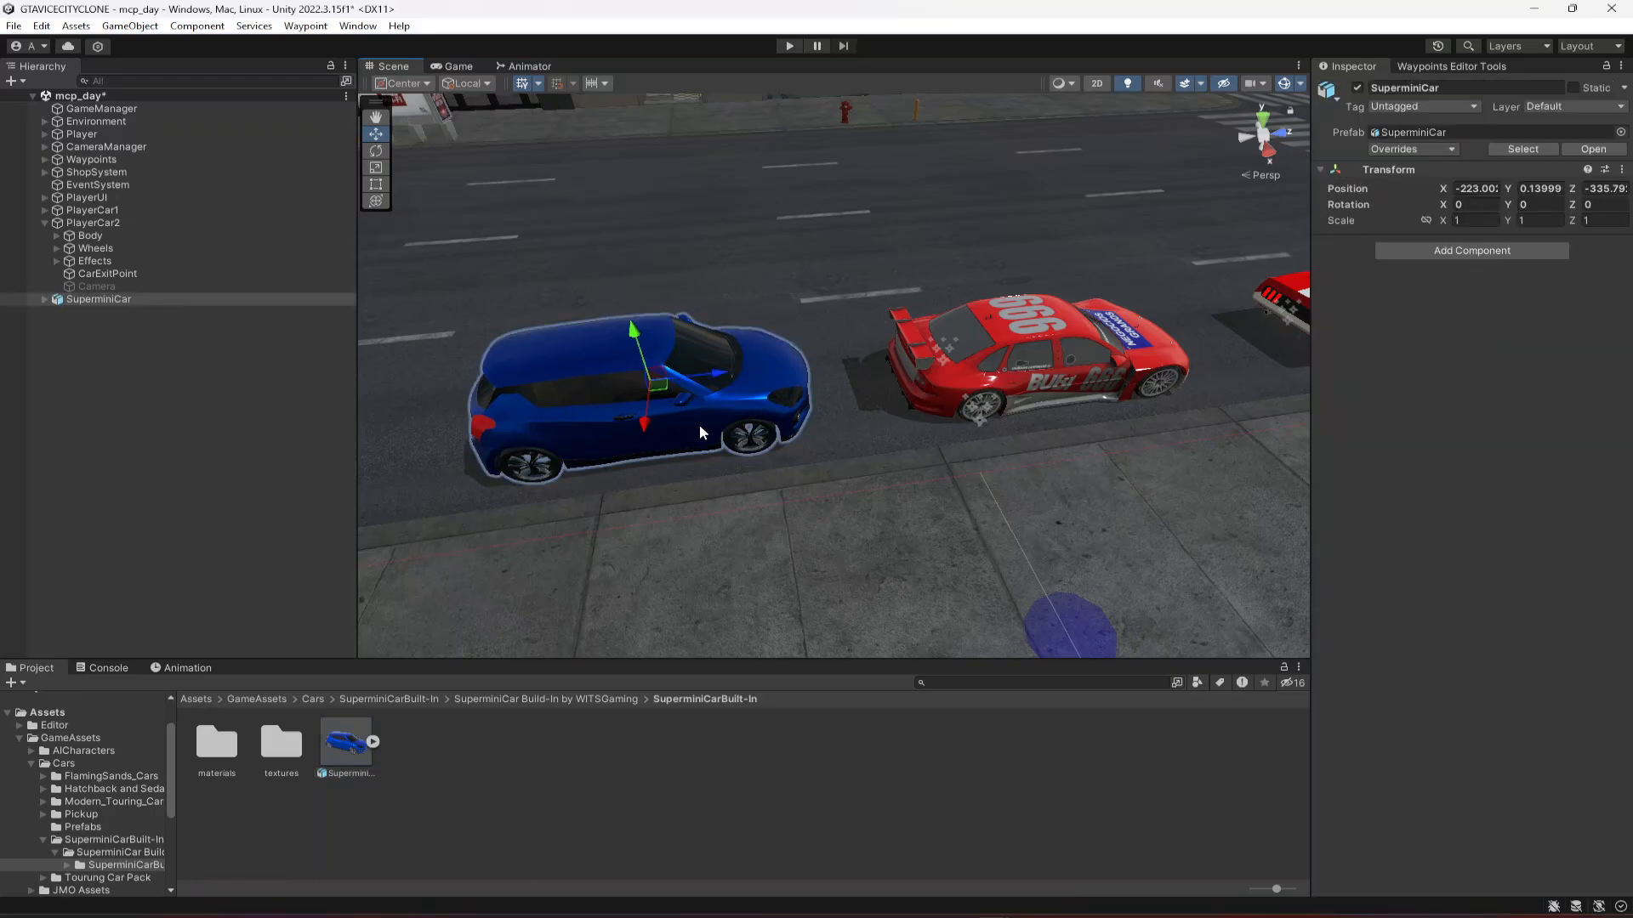
key("f")
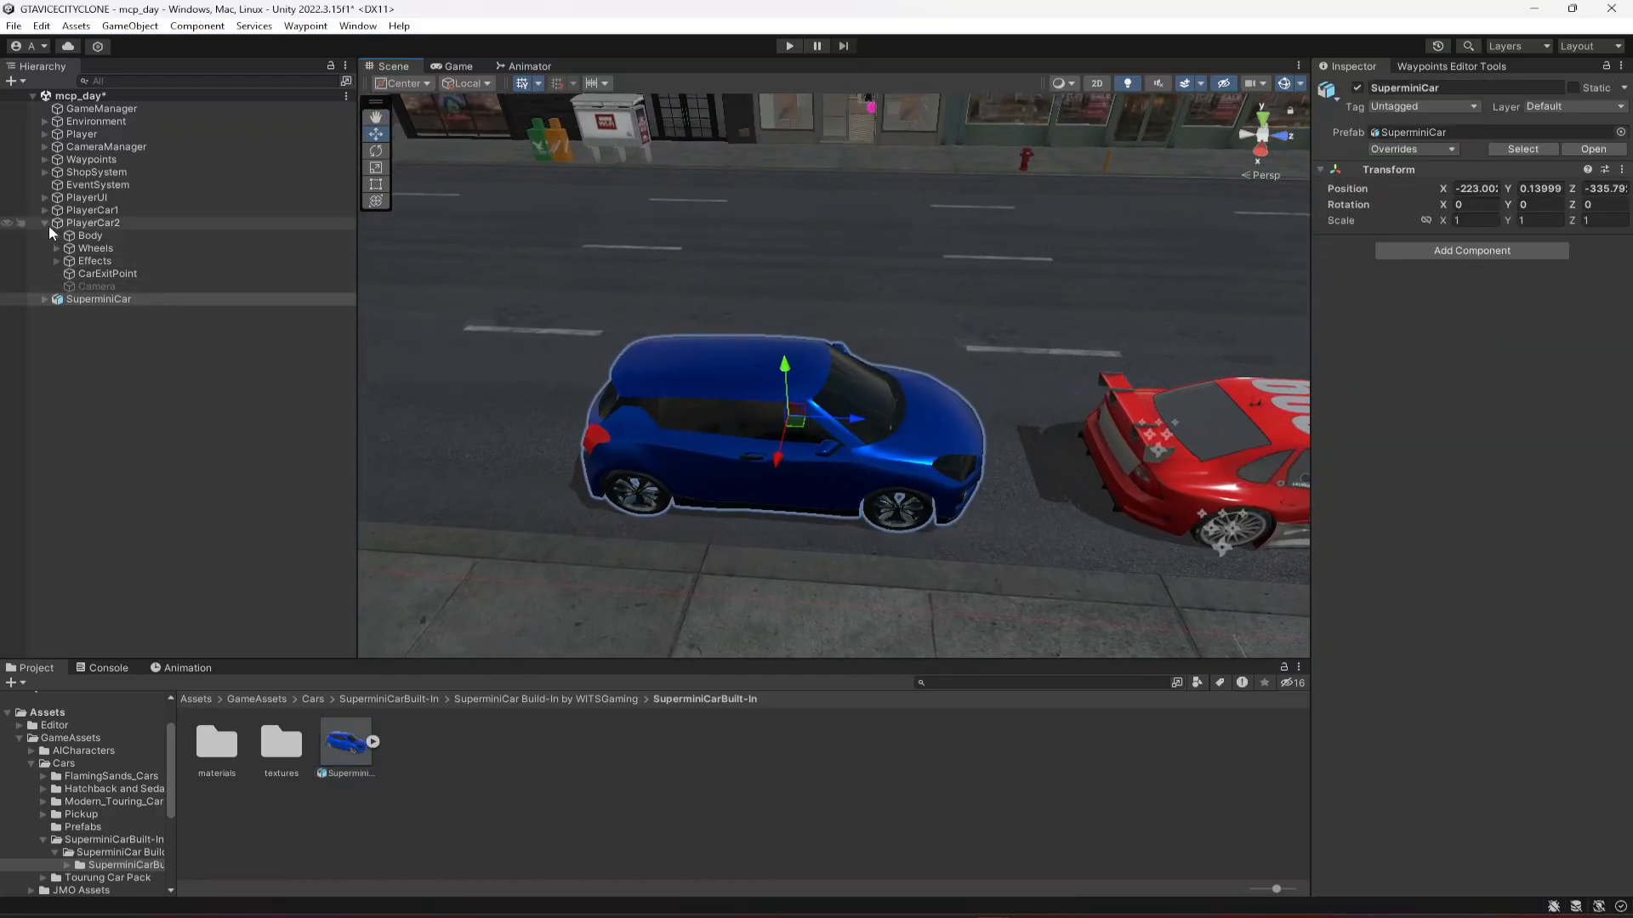
- Collapse the PlayerCar2 hierarchy and unpack the SuperminiCar prefab completely
left_click(44, 221)
left_click(91, 250)
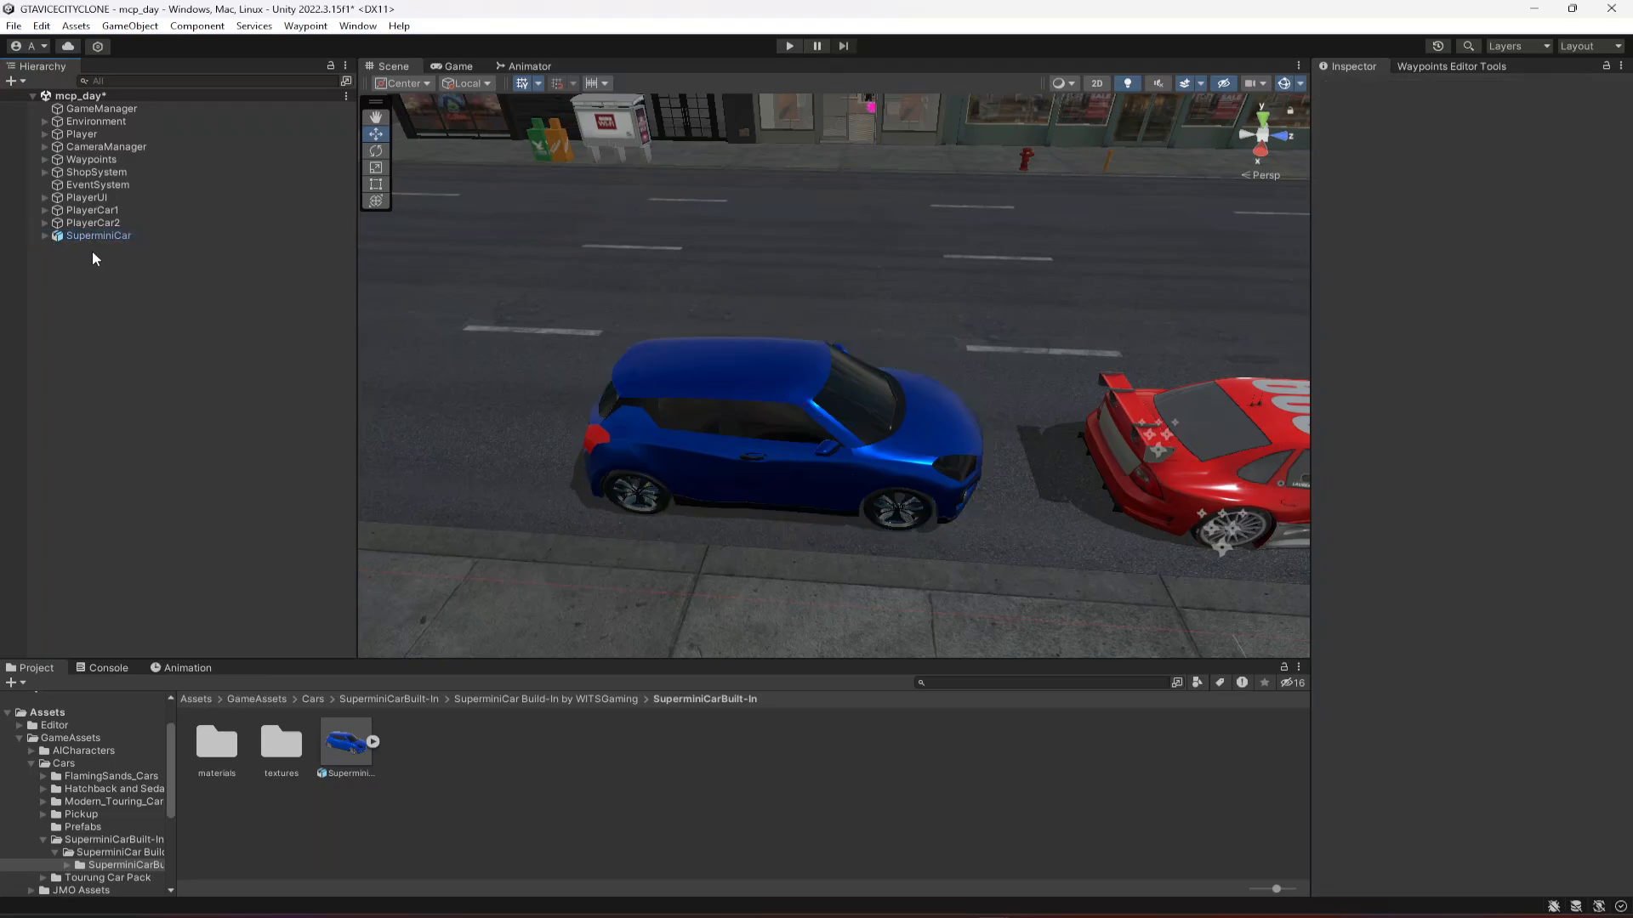
left_click(90, 237)
right_click(90, 236)
mouse_move(213, 459)
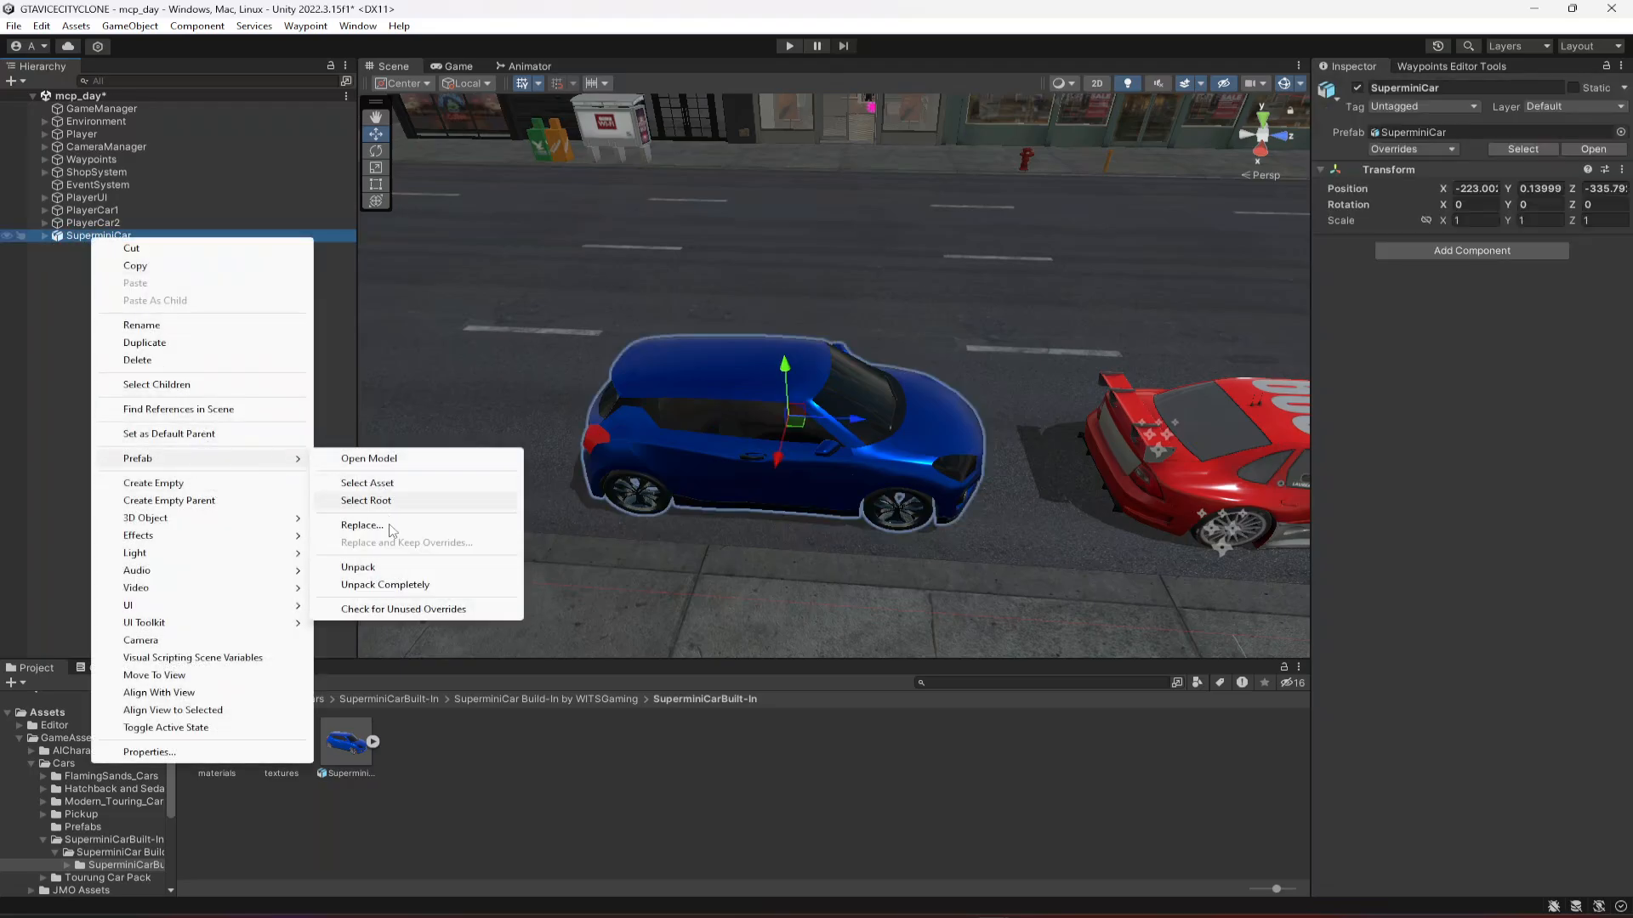
left_click(373, 586)
- Duplicate PlayerCar2 and rename the copy PlayerCar3
left_click(74, 224)
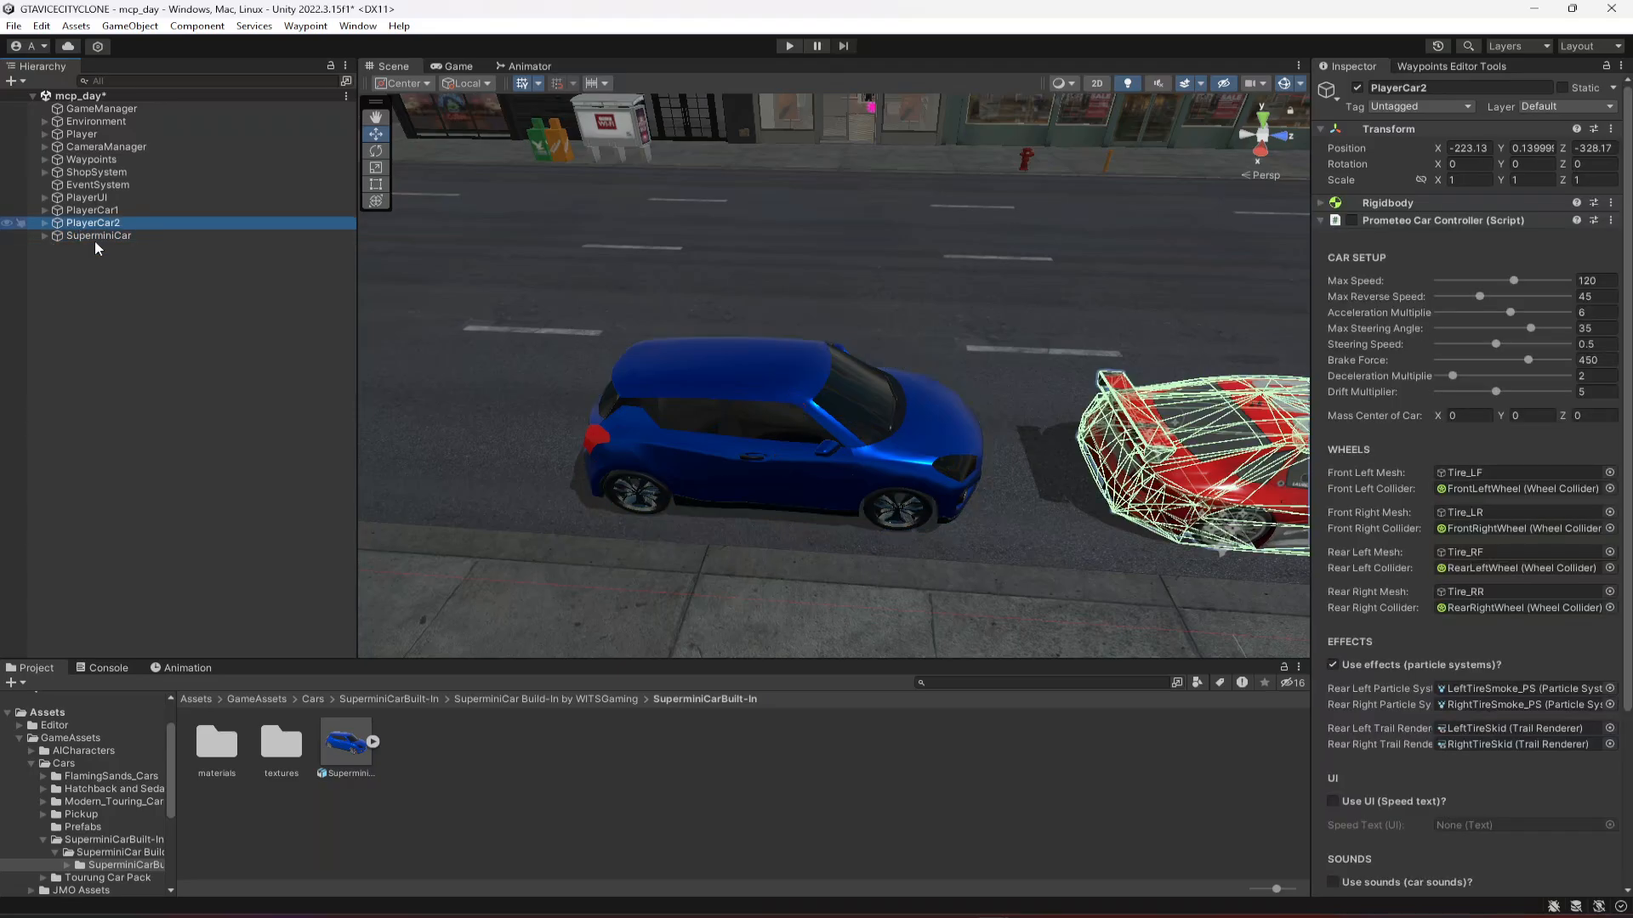
key("ctrl+d")
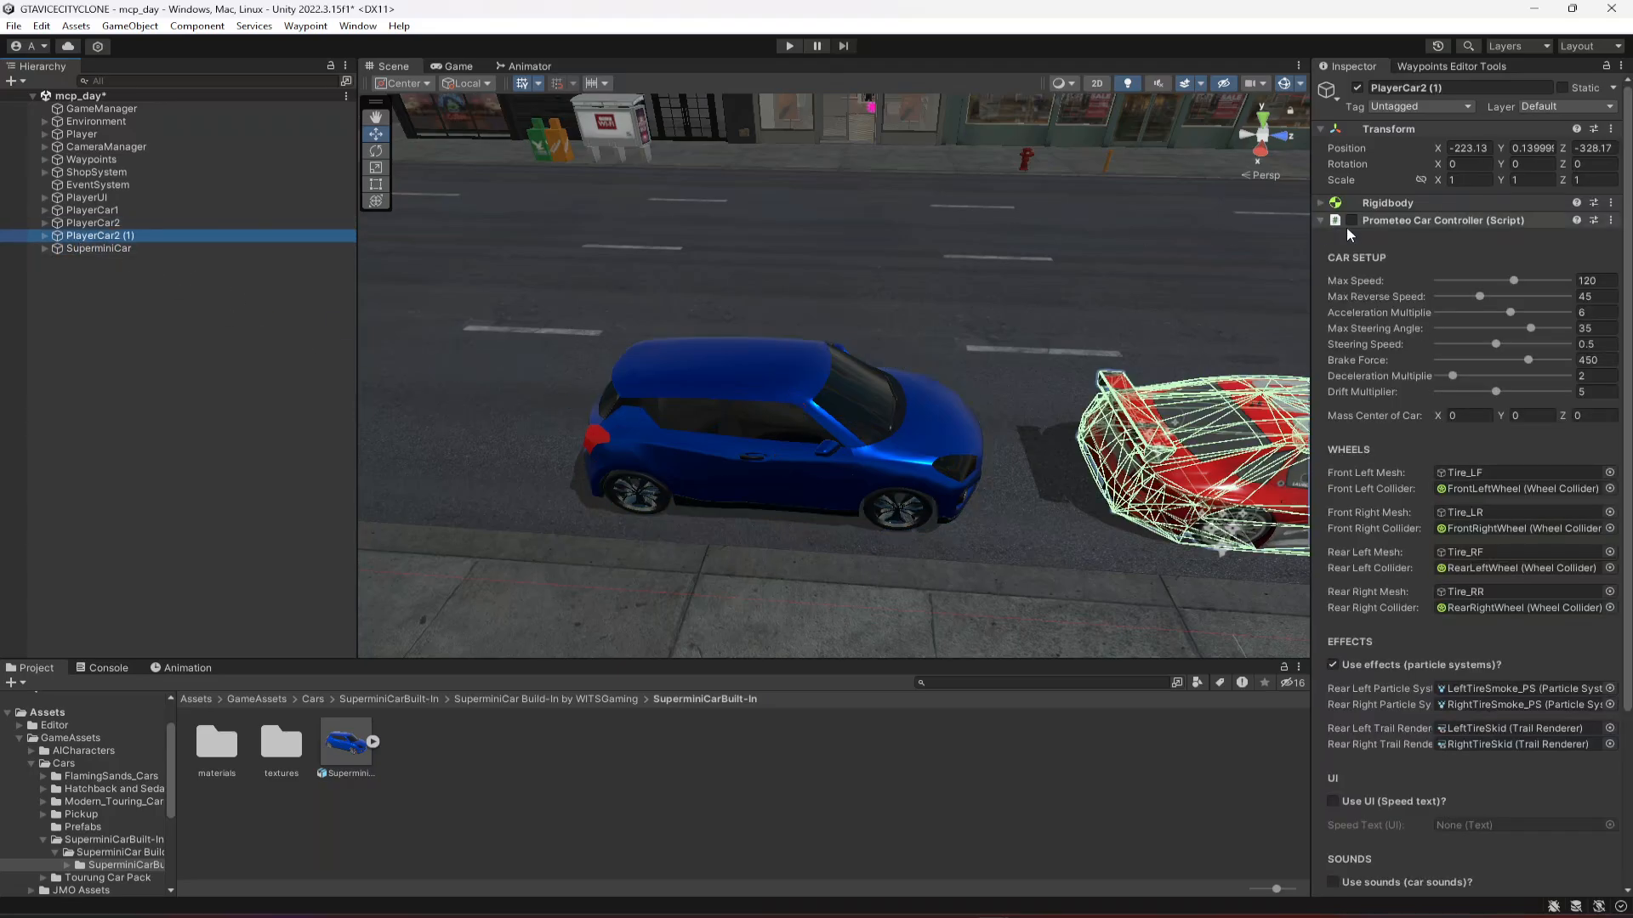
left_click(1456, 89)
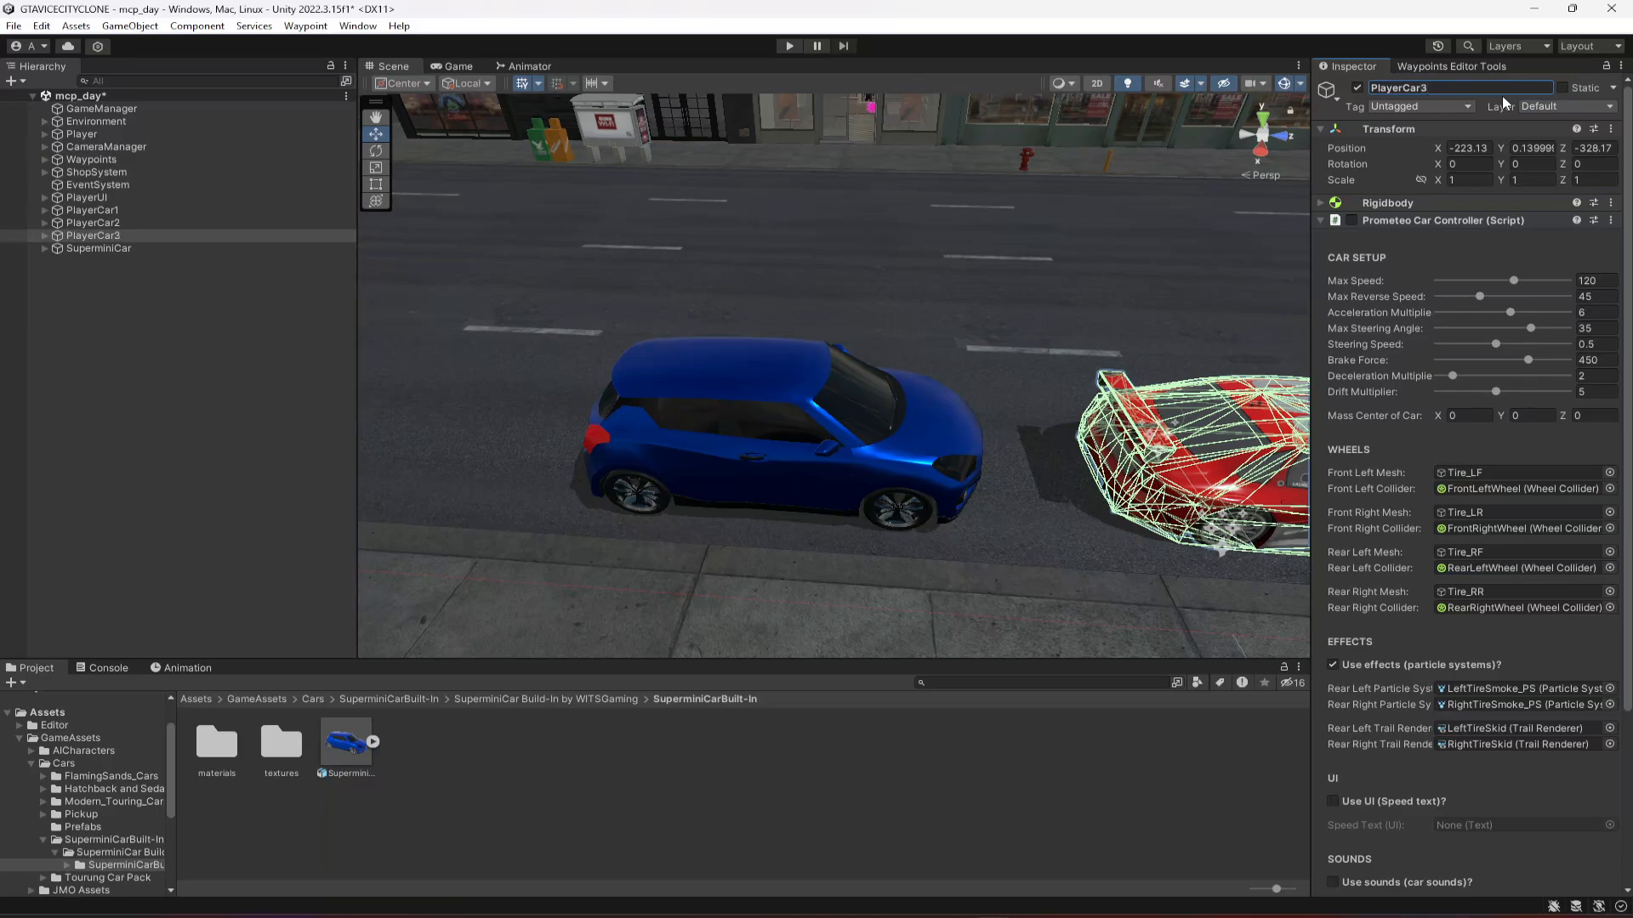
- Move PlayerCar3 back along the road to about Z -335.04 so it overlaps the blue SuperminiCar, and hide the scene gizmos
left_click(44, 235)
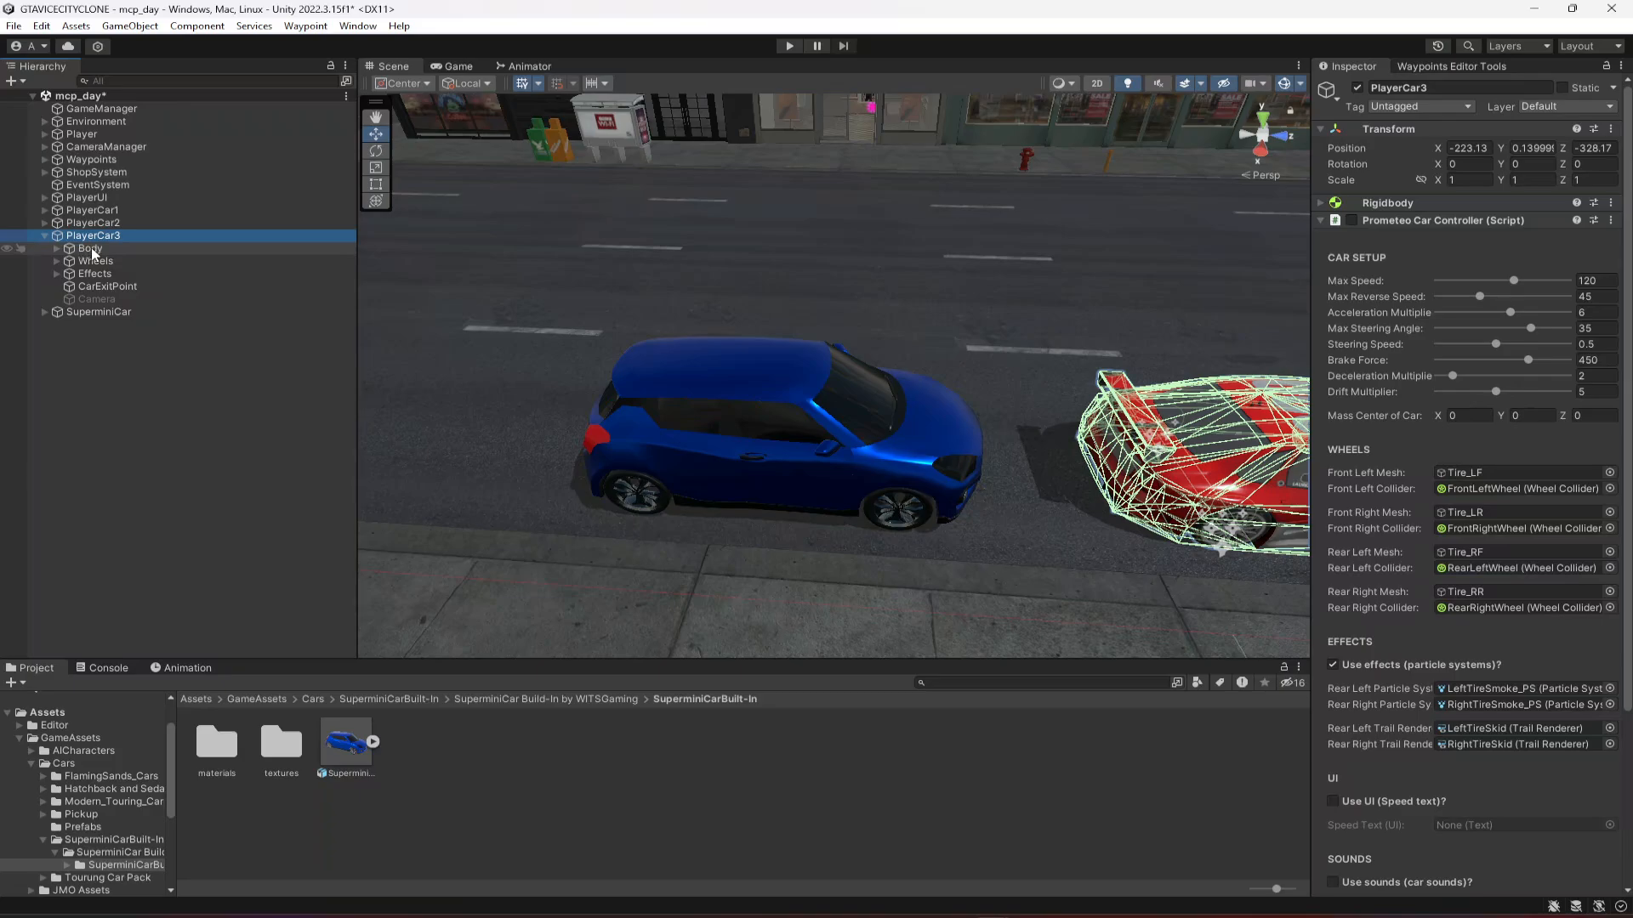
right_click_drag(732, 413, 945, 385)
right_click_drag(721, 324, 561, 375)
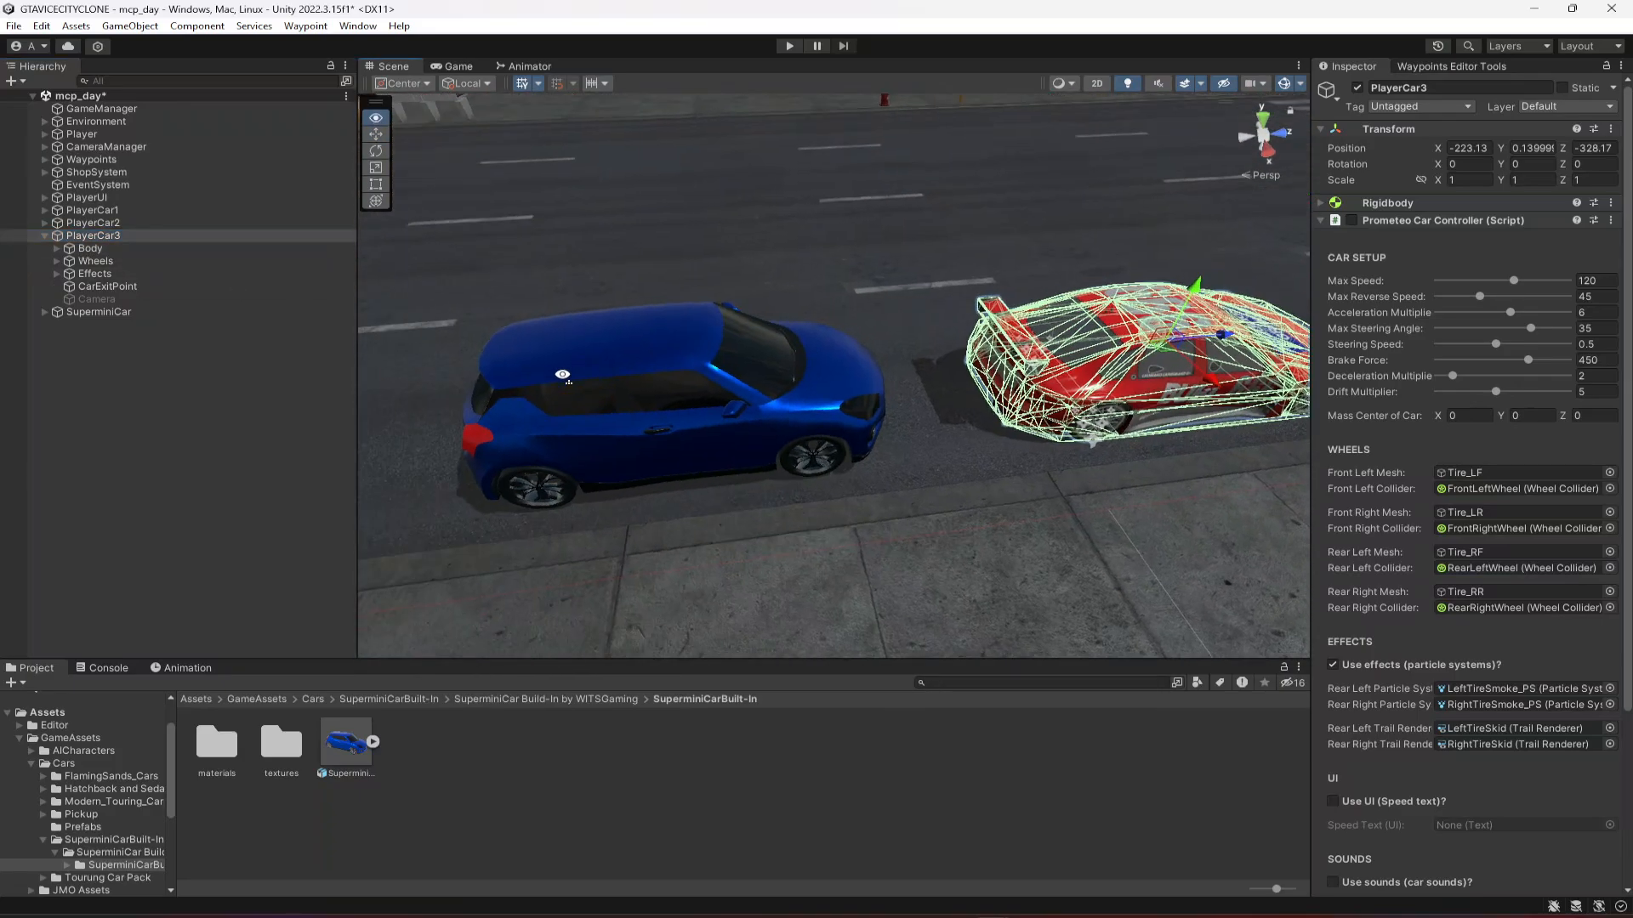
left_click(45, 237)
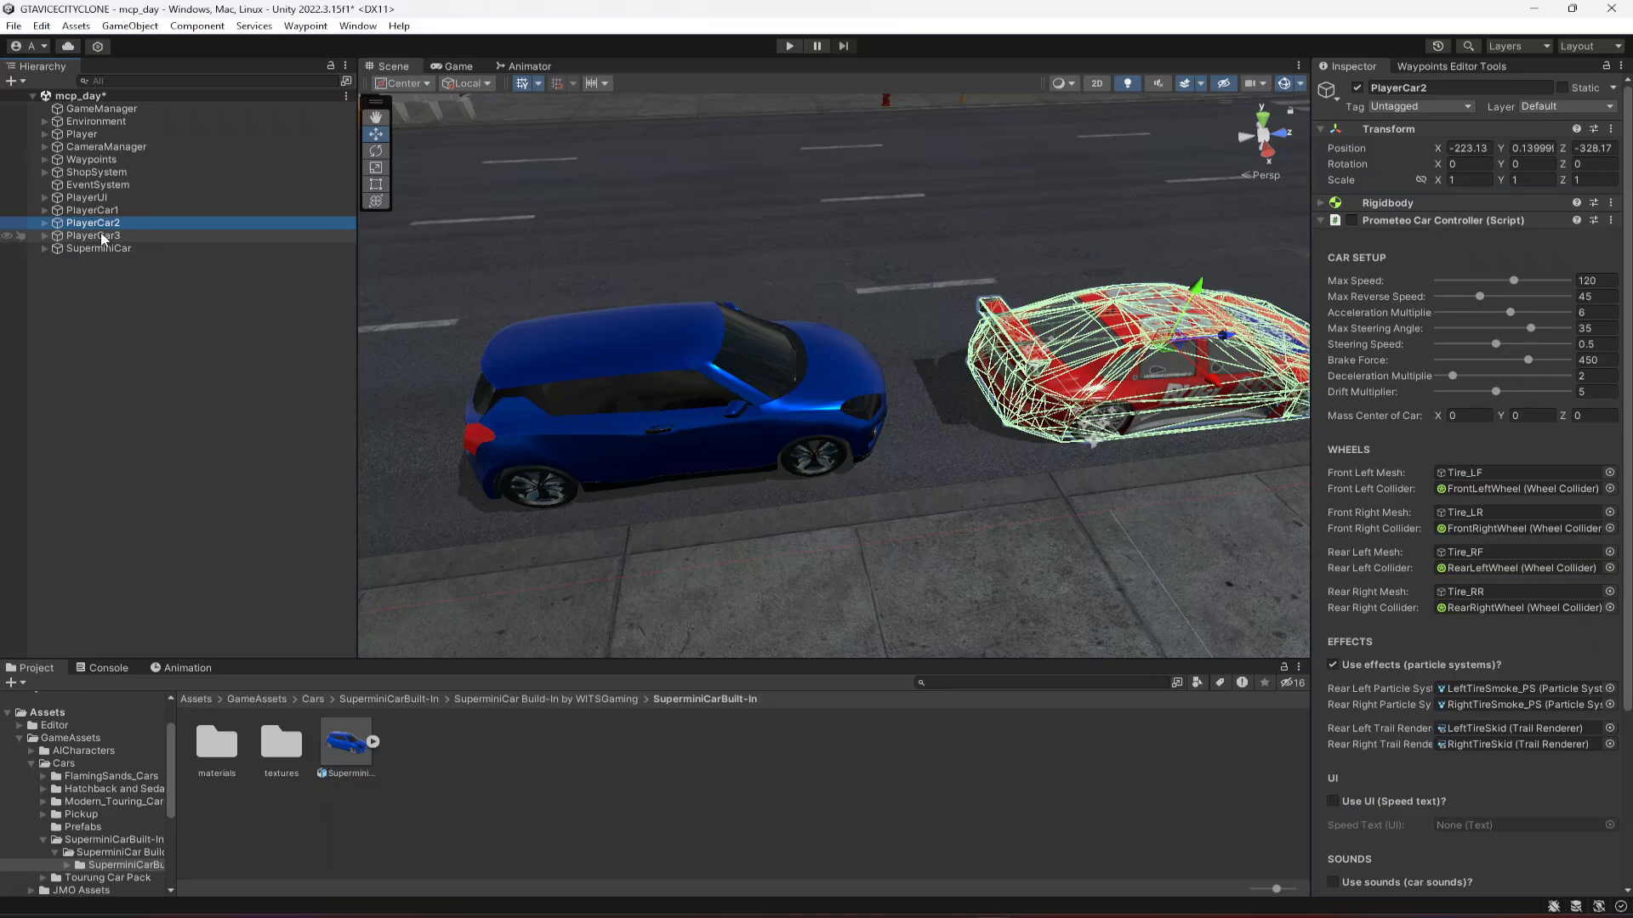
left_click_drag(1252, 344, 736, 403)
right_click_drag(735, 403, 854, 343)
key("w")
left_click_drag(863, 342, 876, 349)
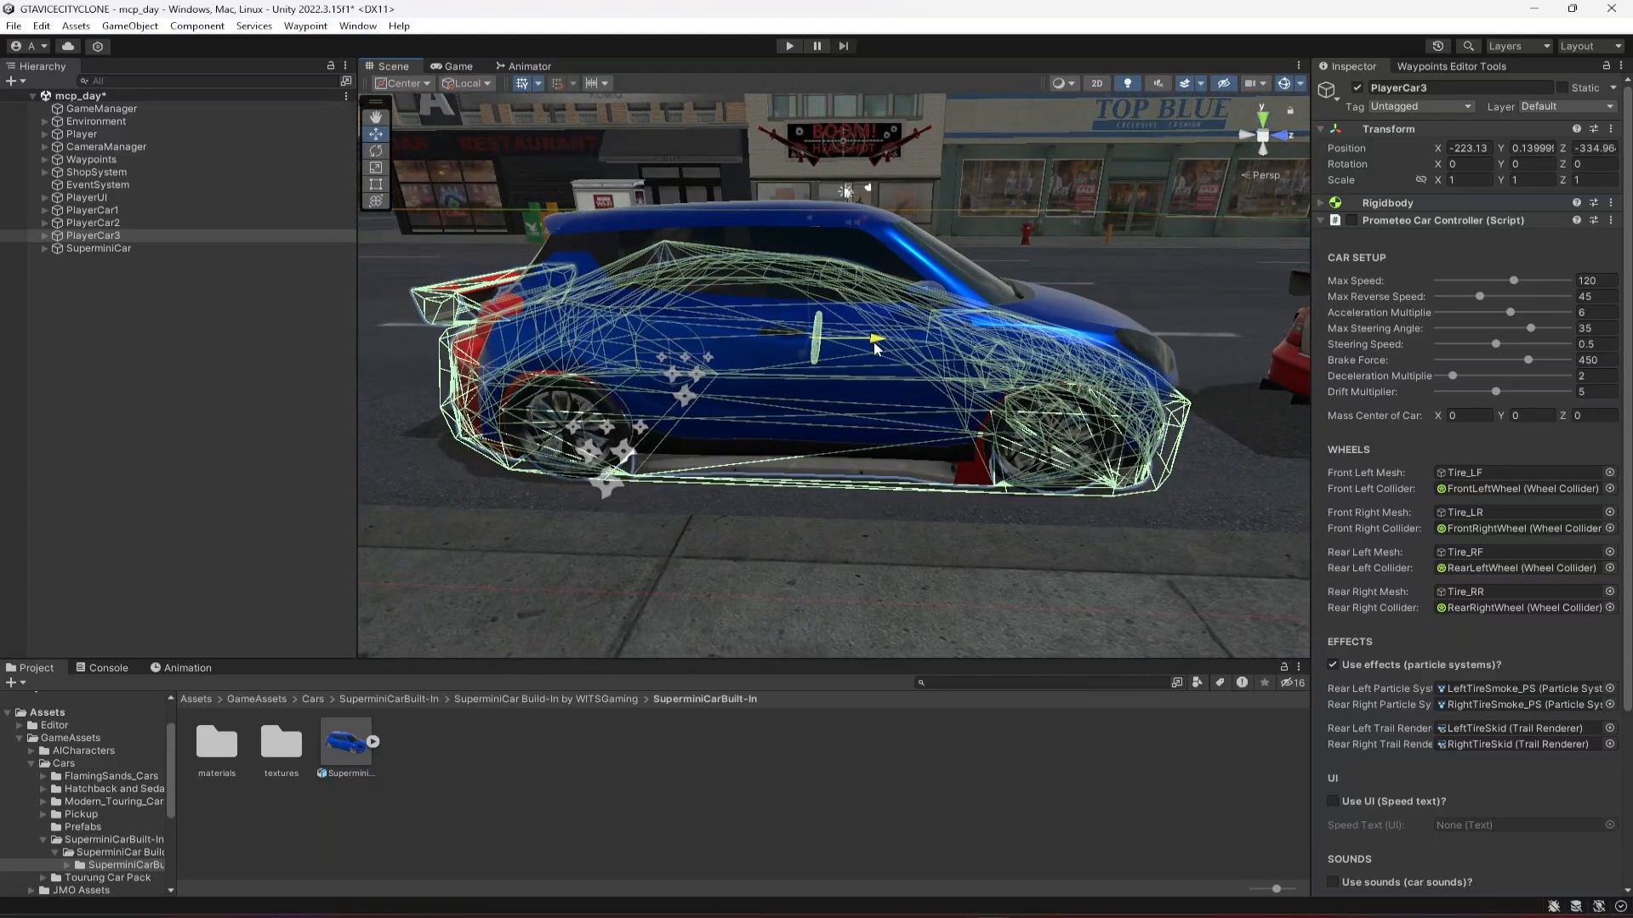
left_click(1284, 84)
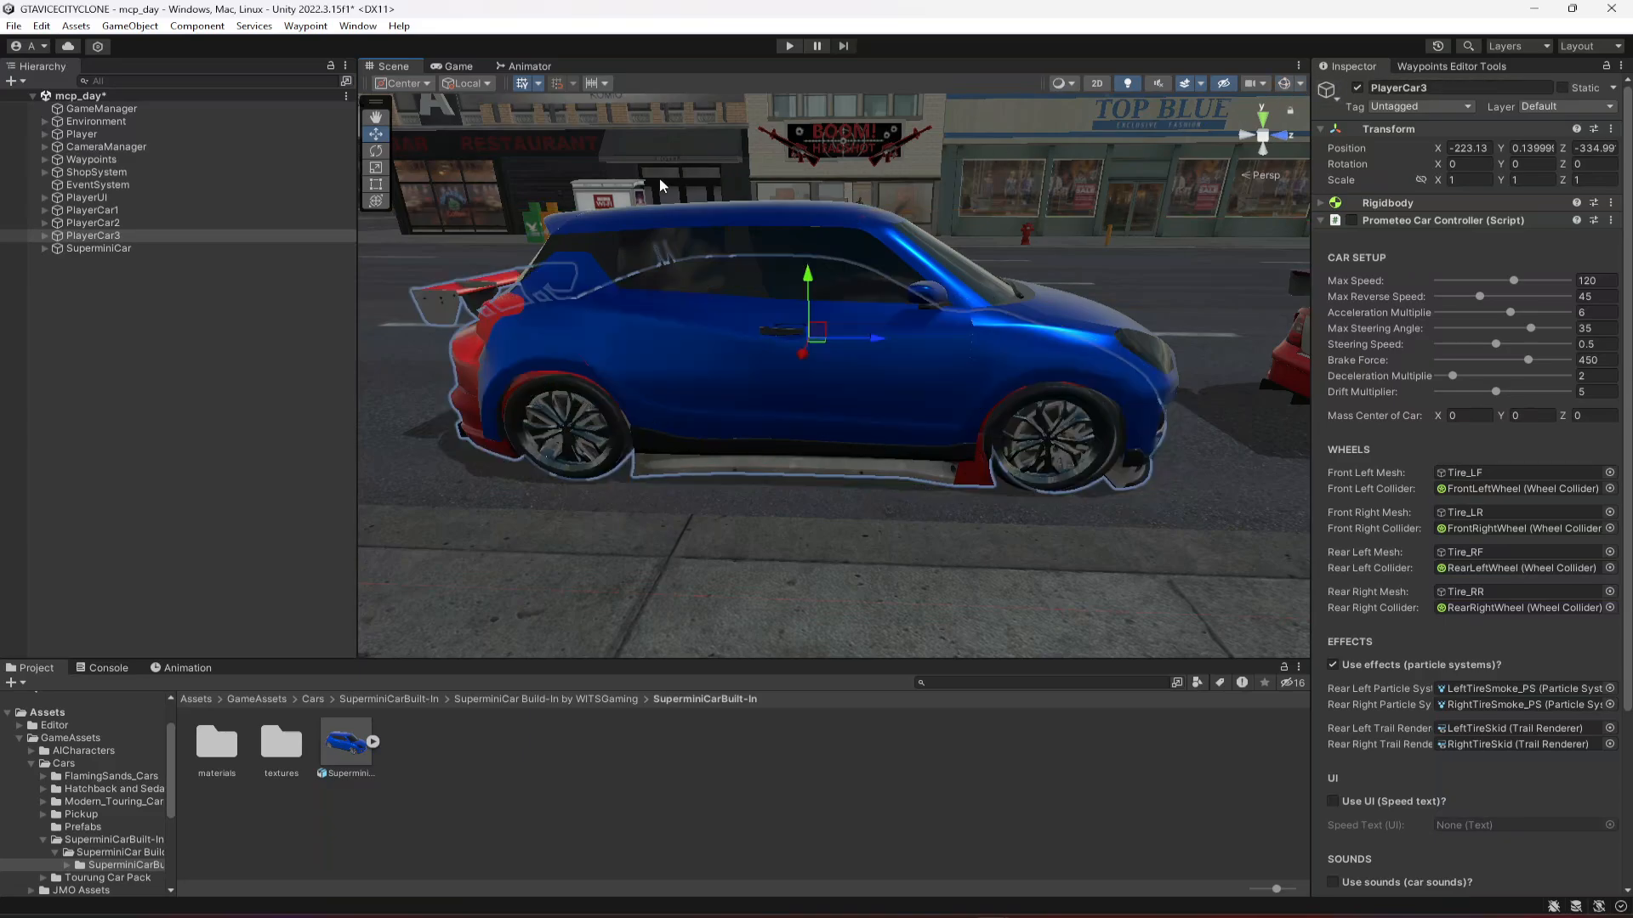
left_click_drag(875, 344, 869, 347)
scroll(855, 422, "down", 3)
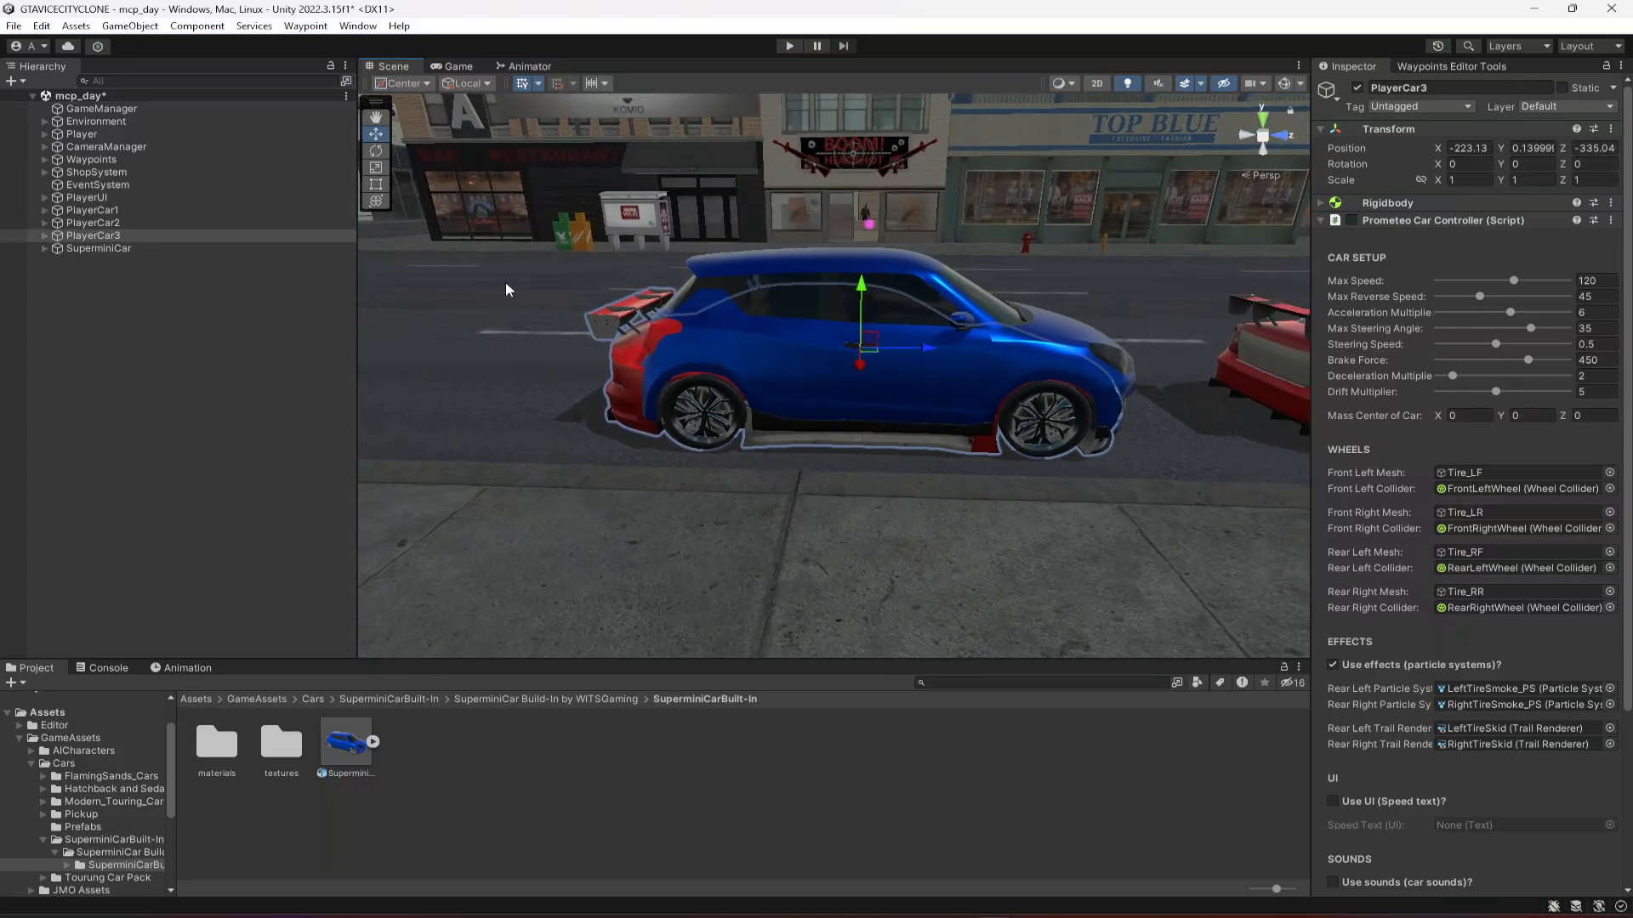
- Delete PlayerCar3's old Body object and rename SuperminiCar as Body
left_click(45, 236)
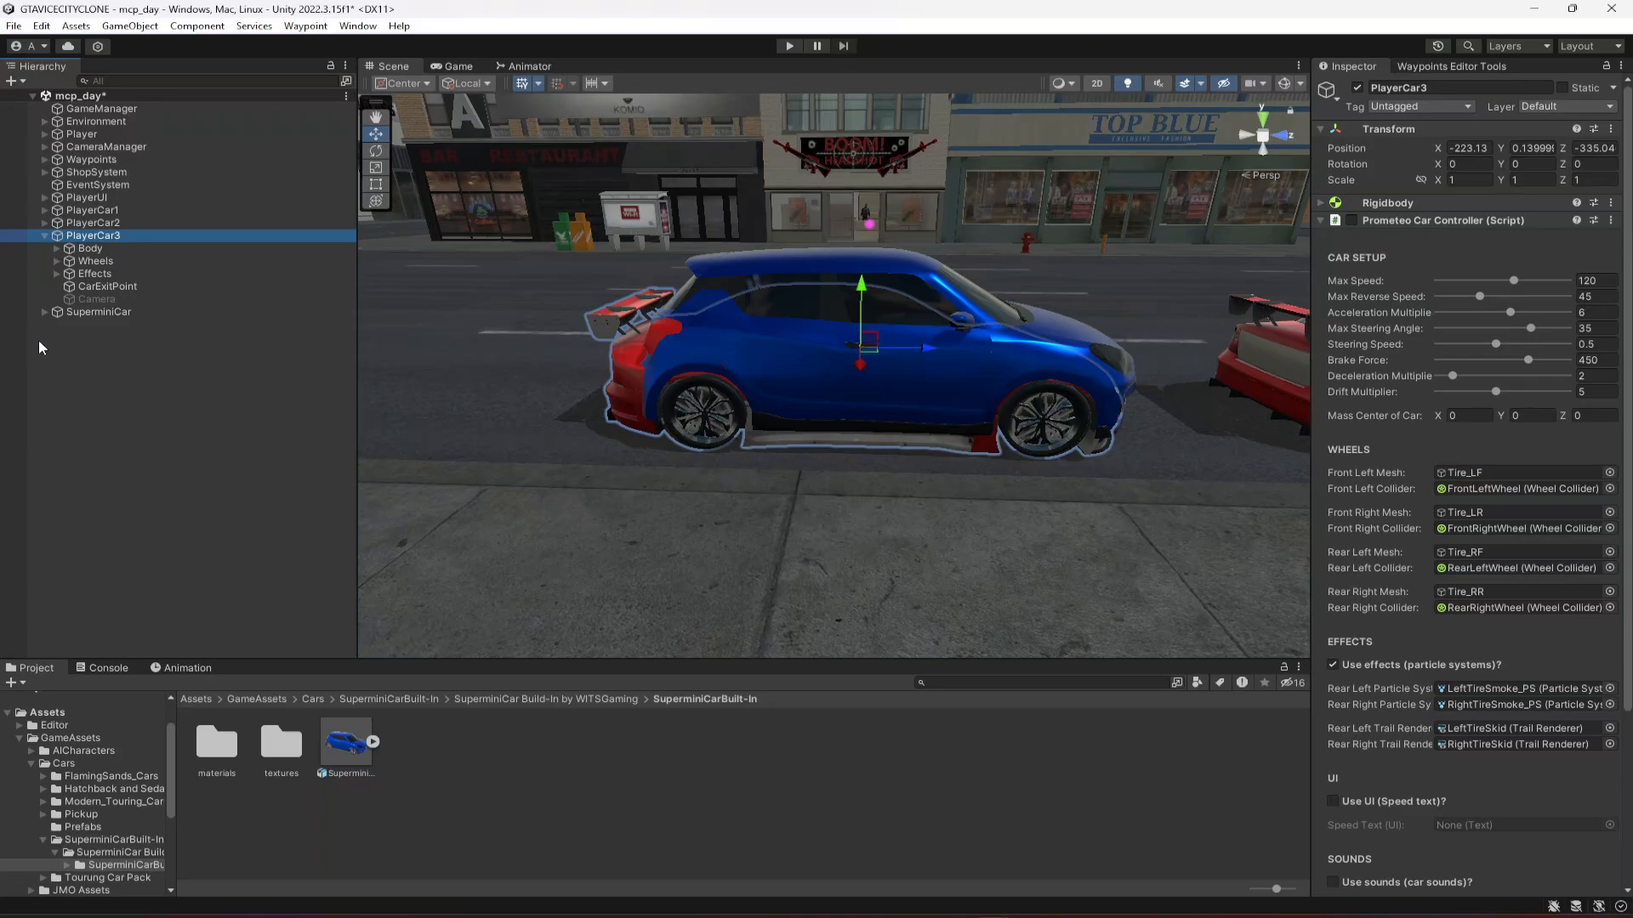
left_click(83, 249)
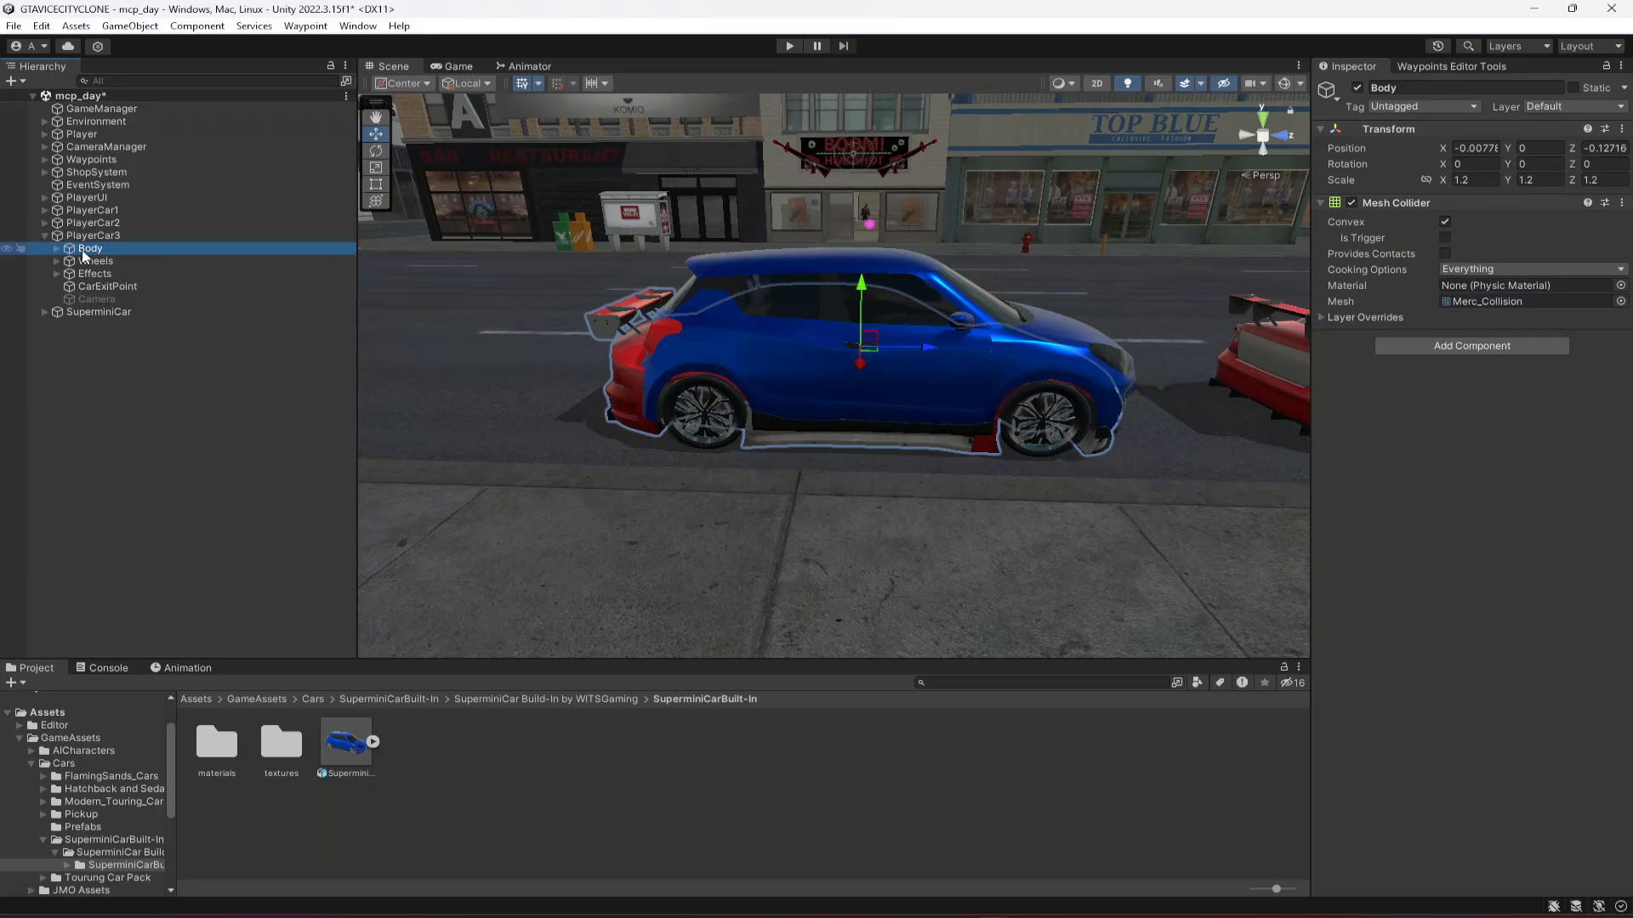
key("Delete")
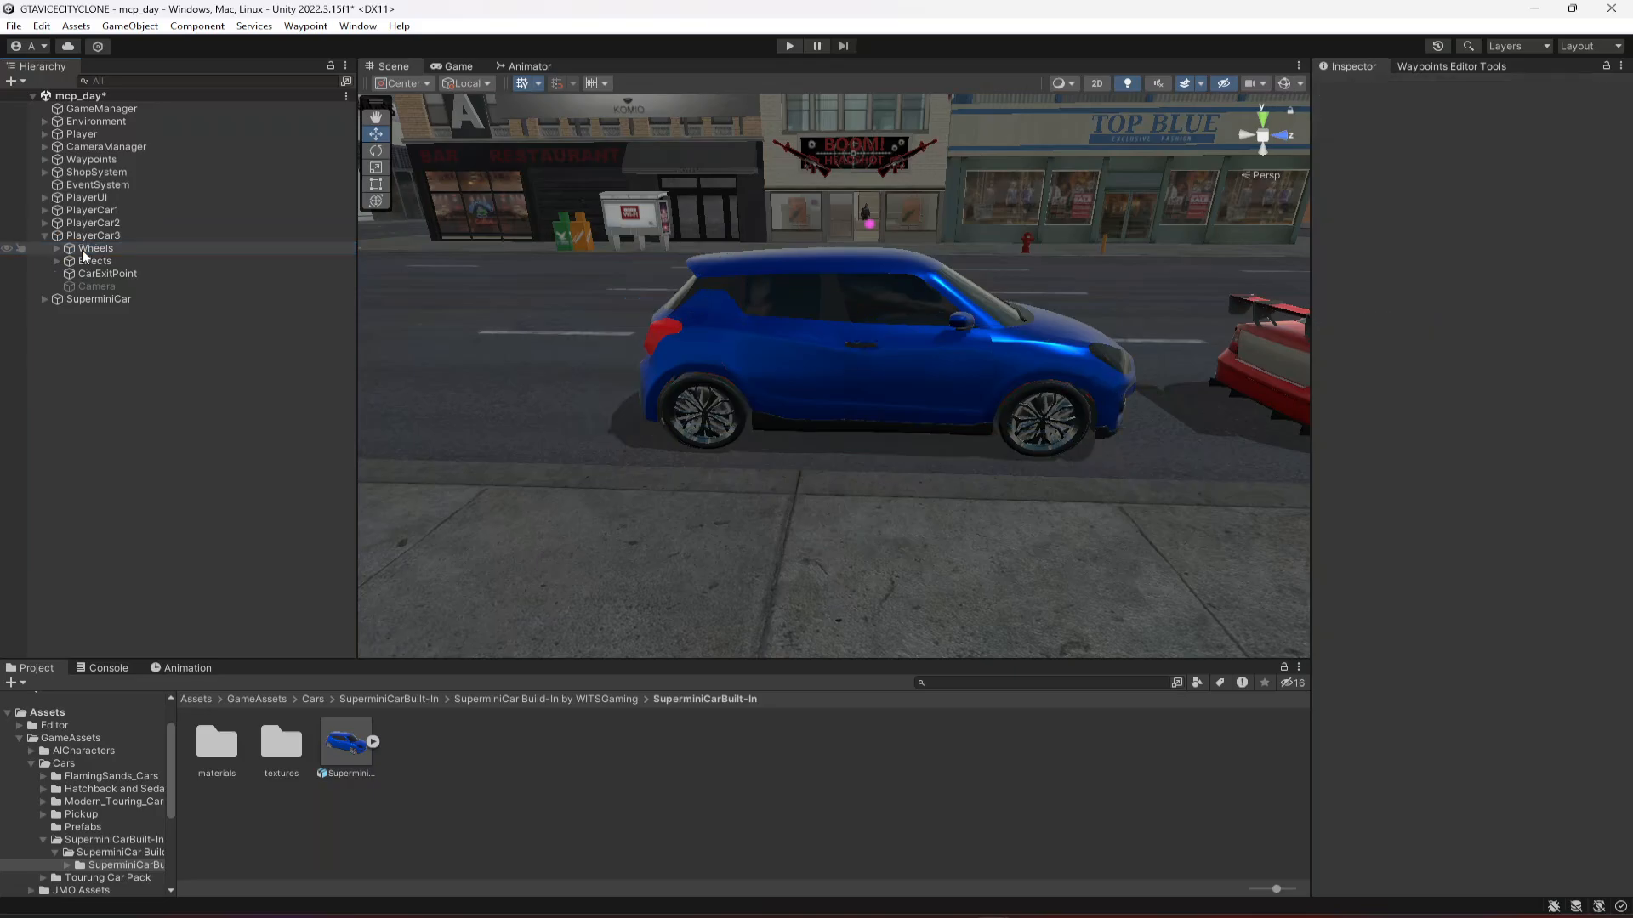
left_click(93, 299)
left_click(1472, 89)
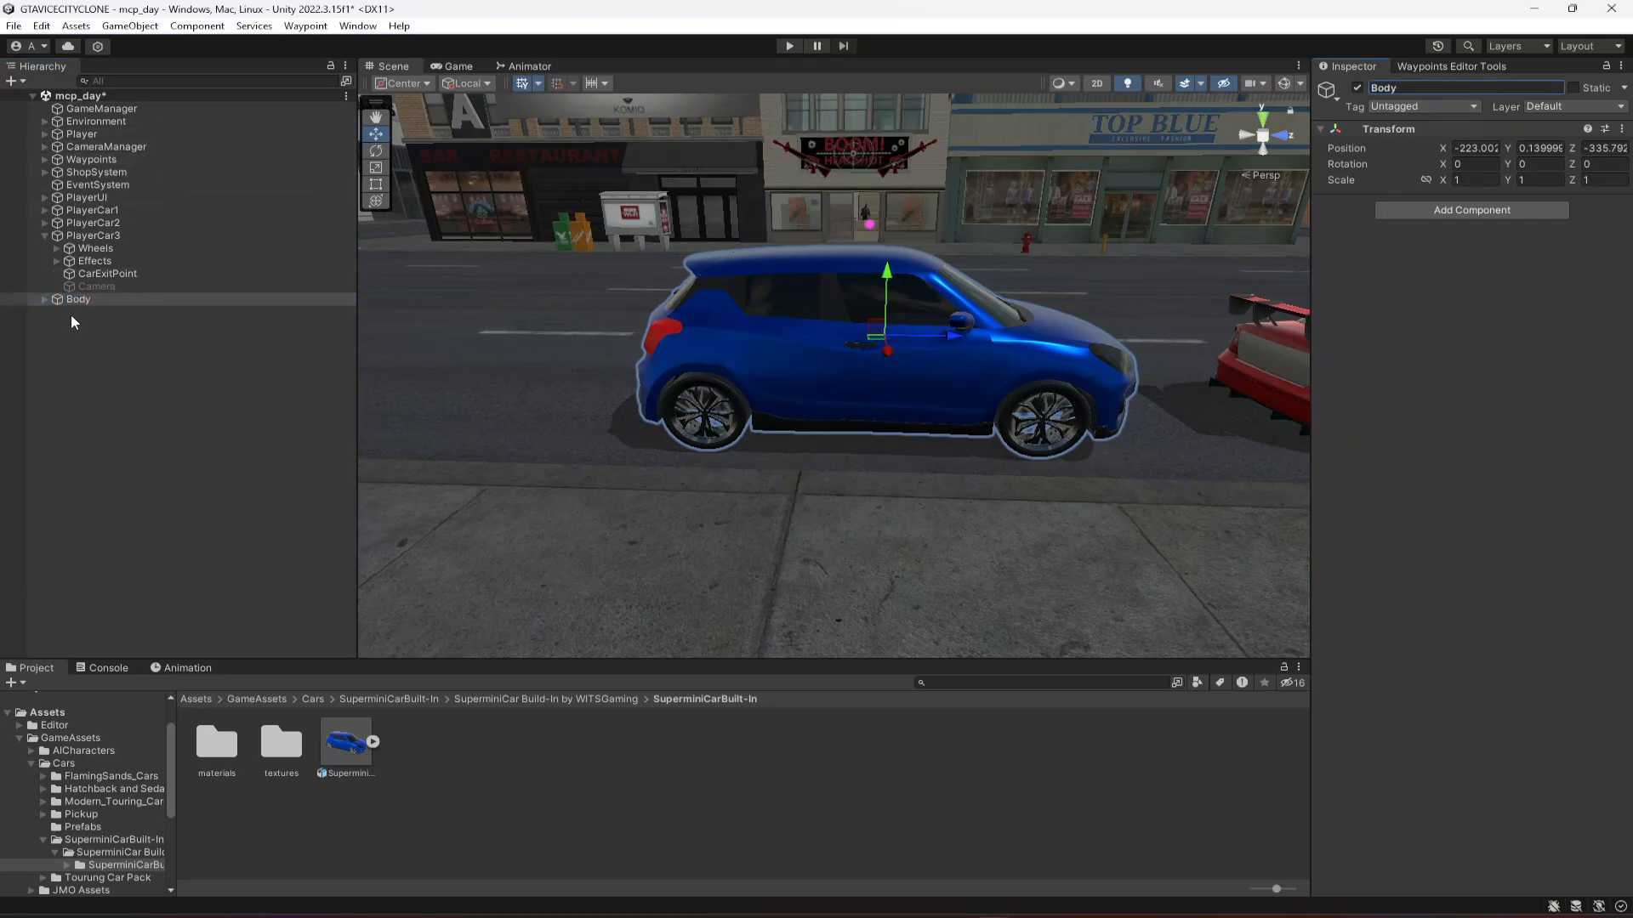
- Take tire_FR, tire_RL, tire_RR and trire_FL out of the new Body to the scene root, and parent Body under PlayerCar3
left_click(43, 299)
scroll(167, 482, "down", 1)
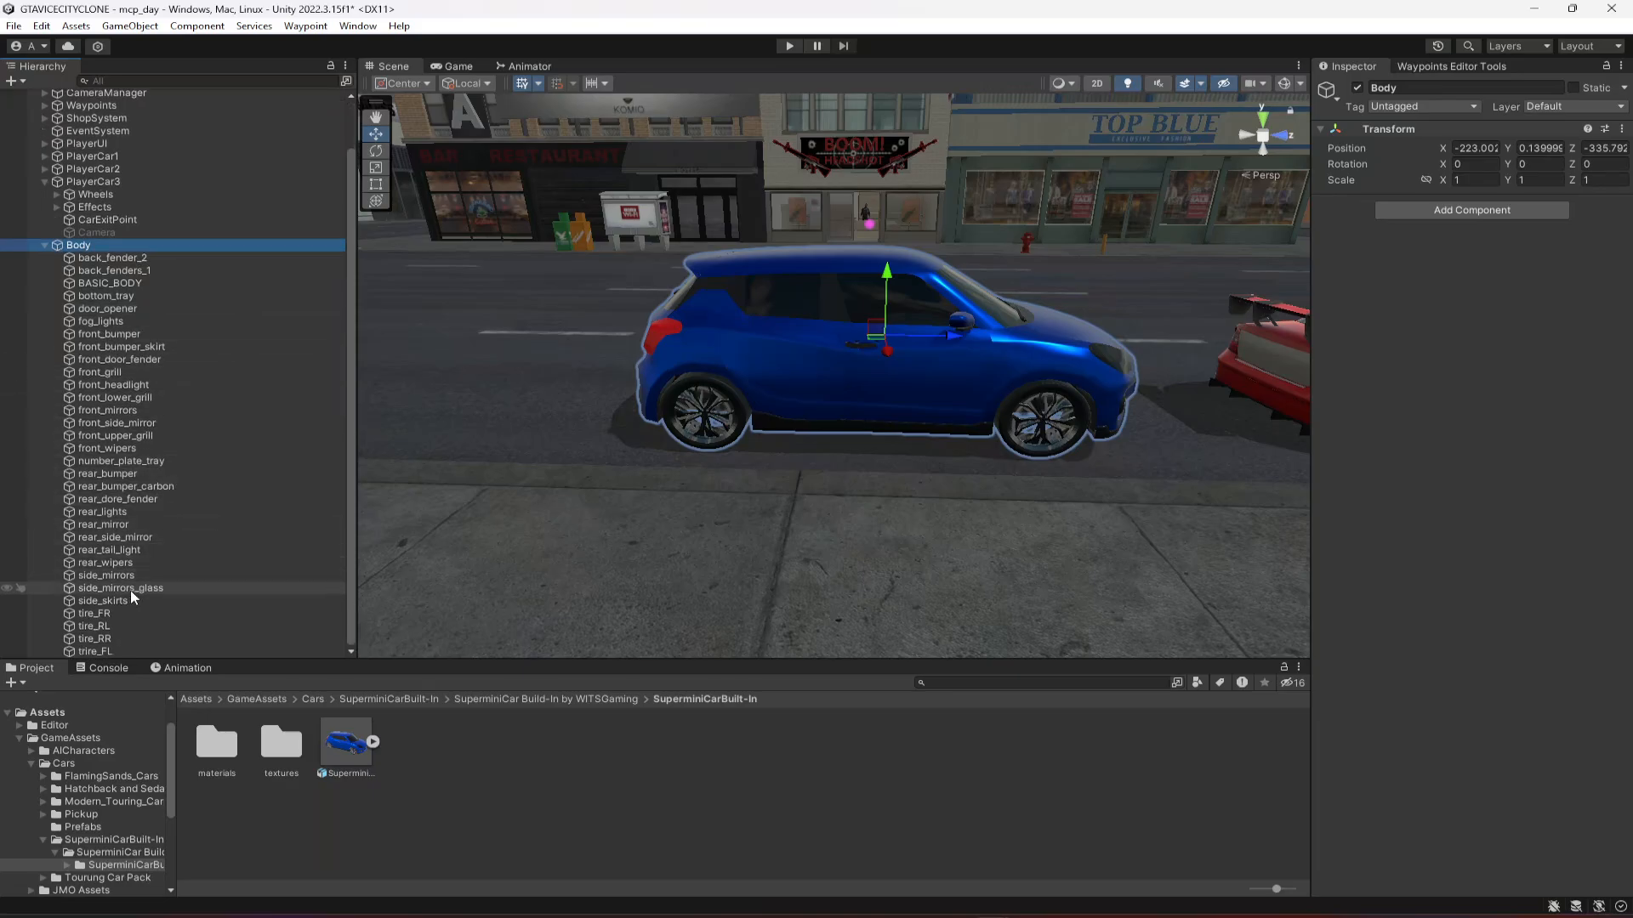
left_click(114, 613)
left_click(110, 648, "shift")
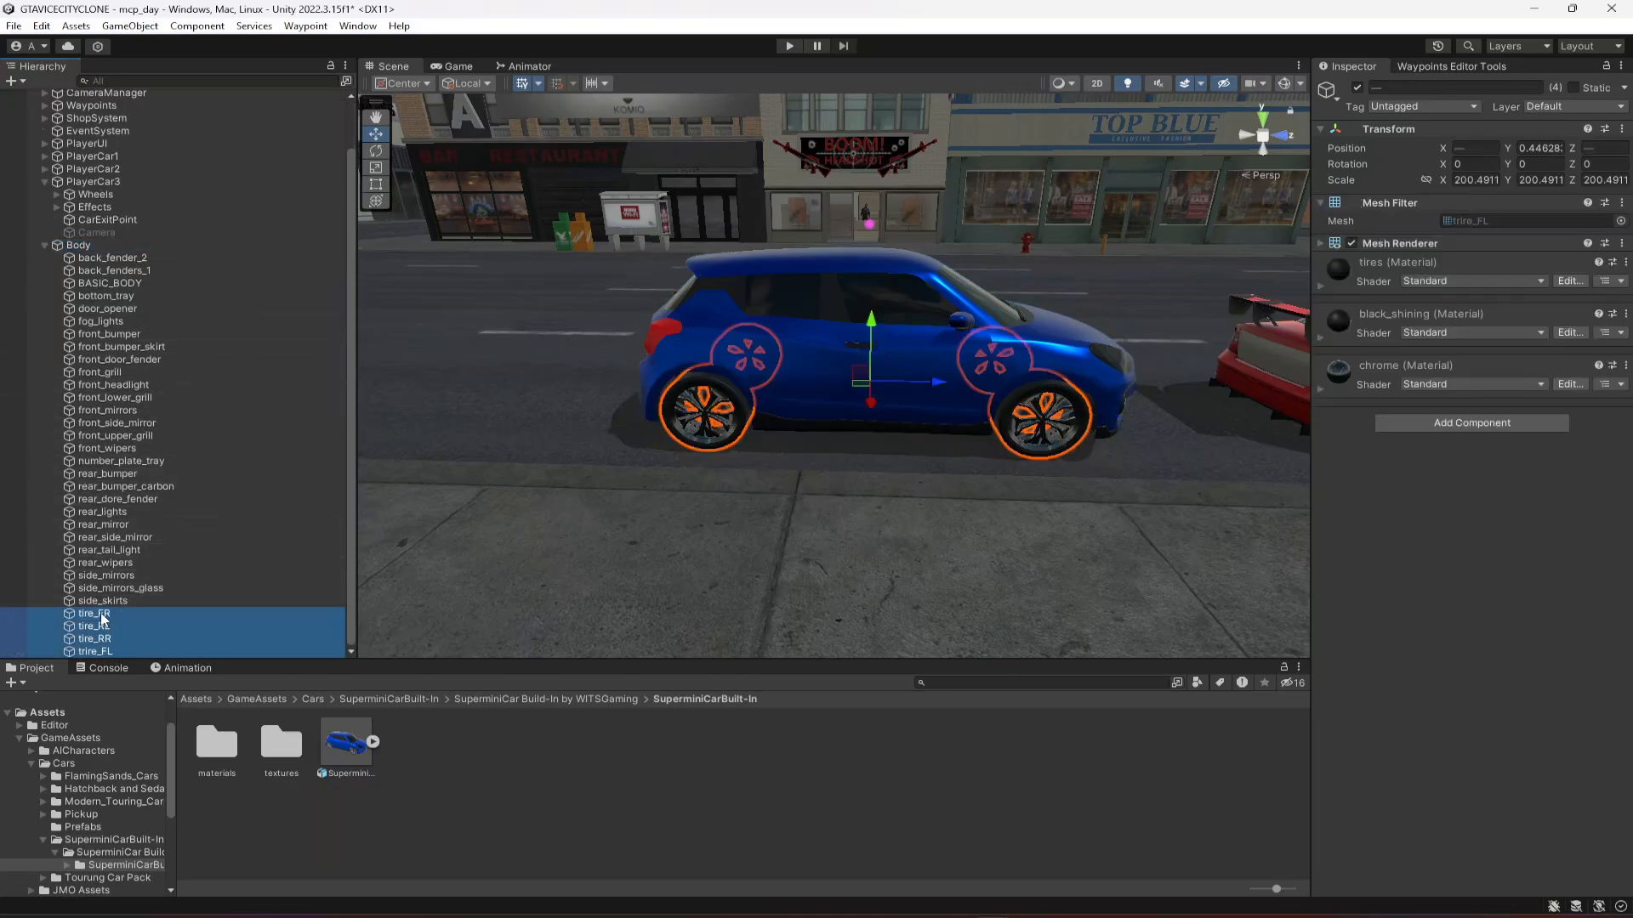
left_click_drag(102, 619, 92, 251)
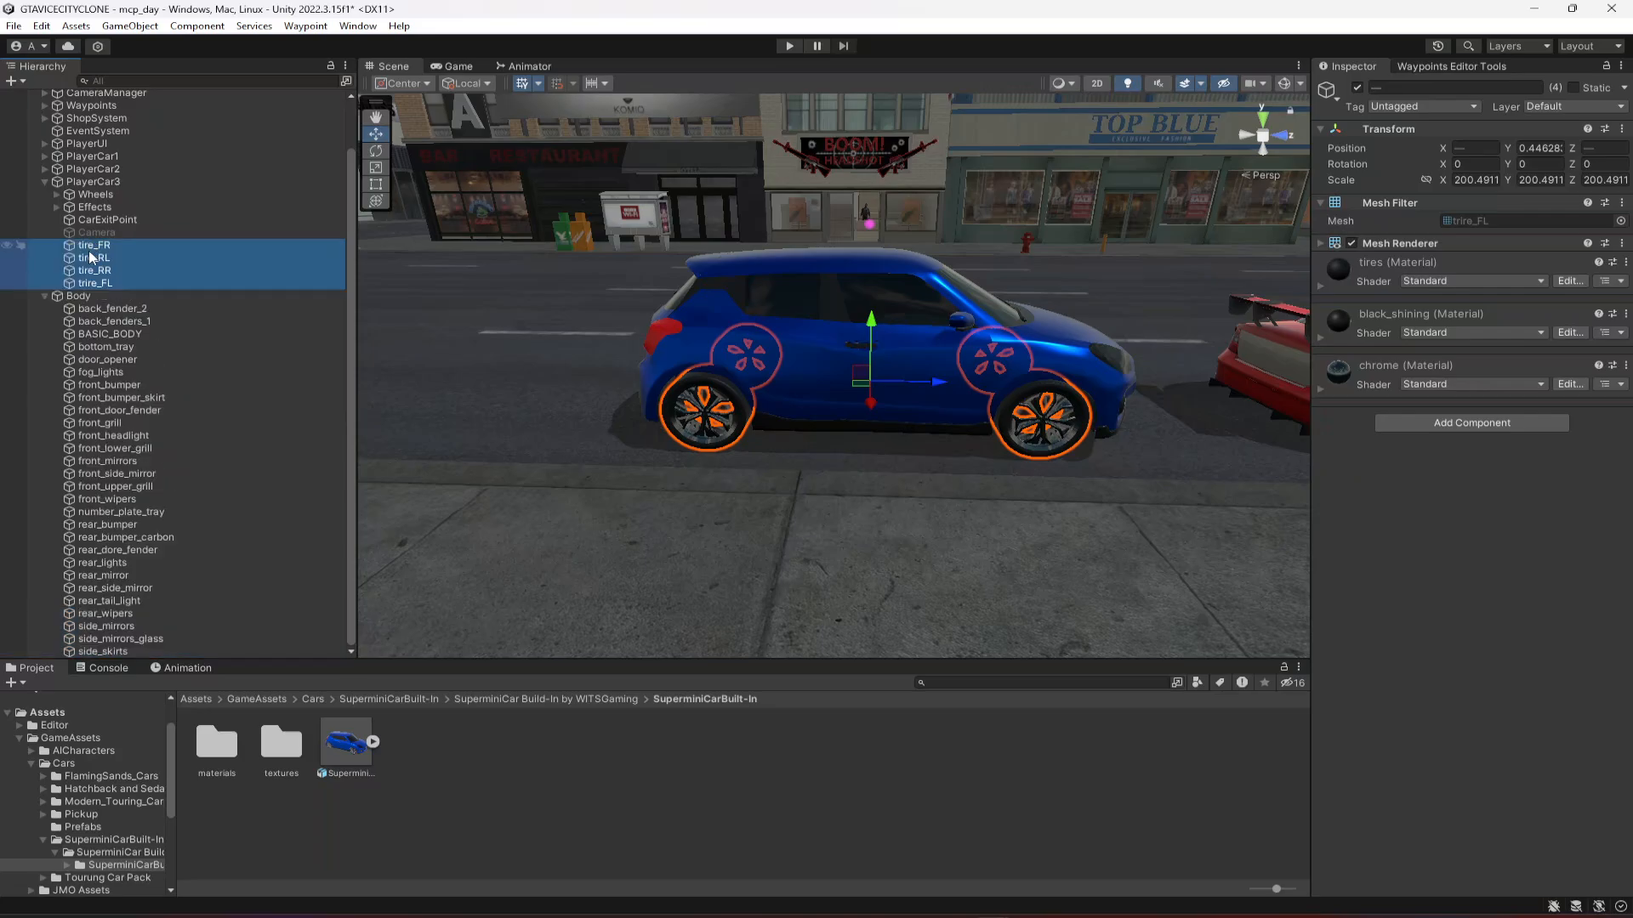
left_click(43, 297)
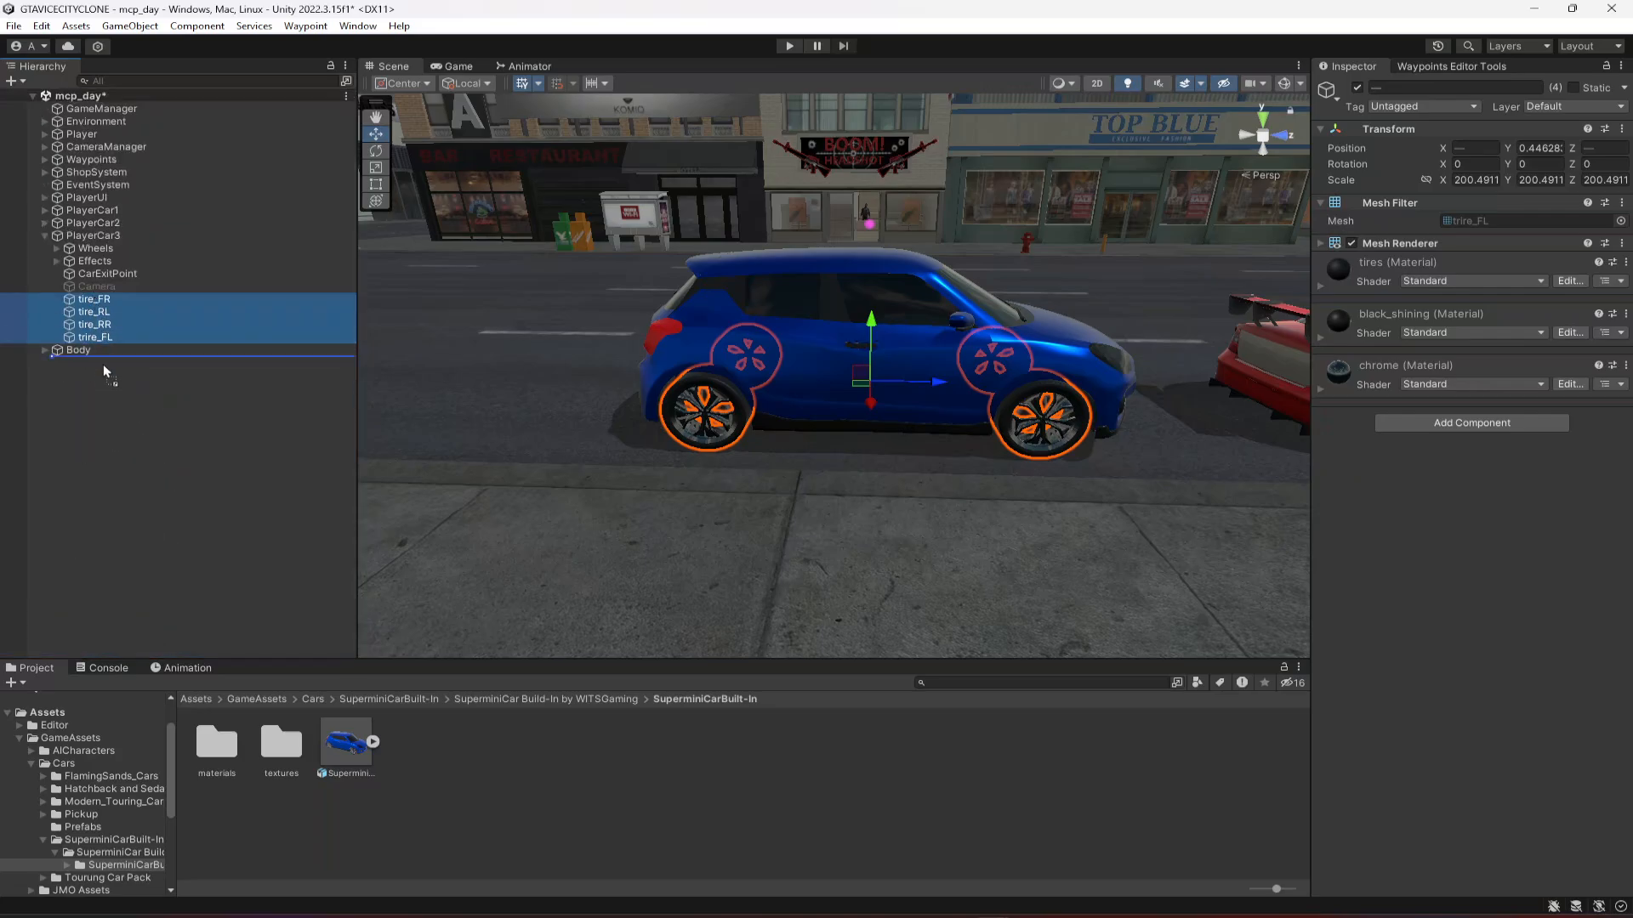
left_click_drag(106, 372, 106, 378)
left_click(88, 300)
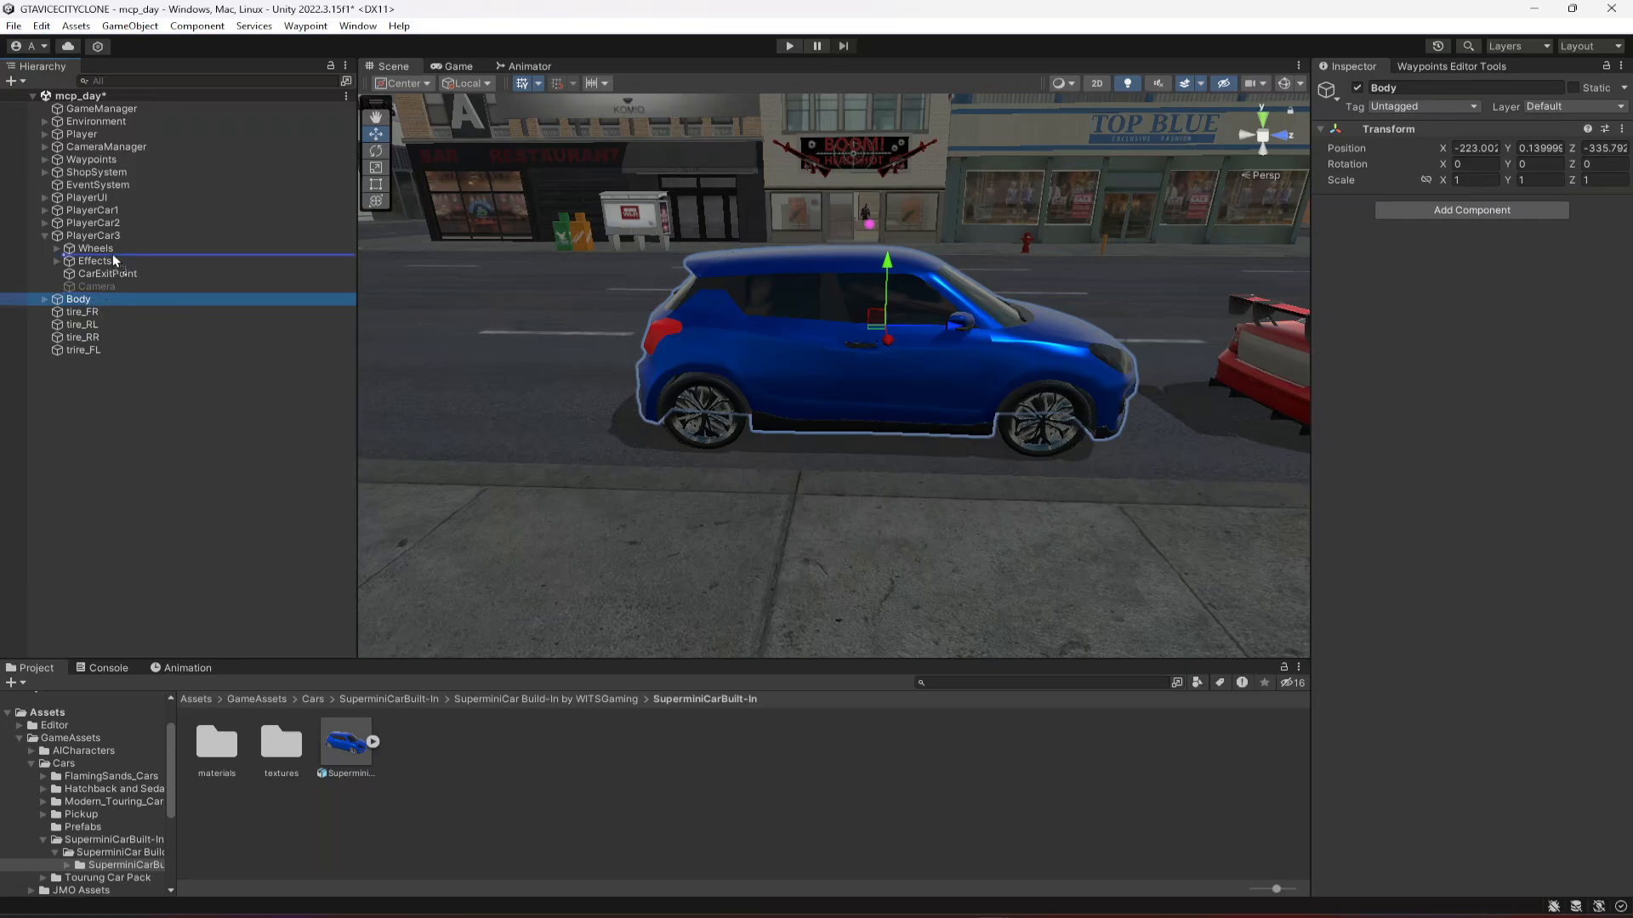
left_click_drag(117, 260, 111, 238)
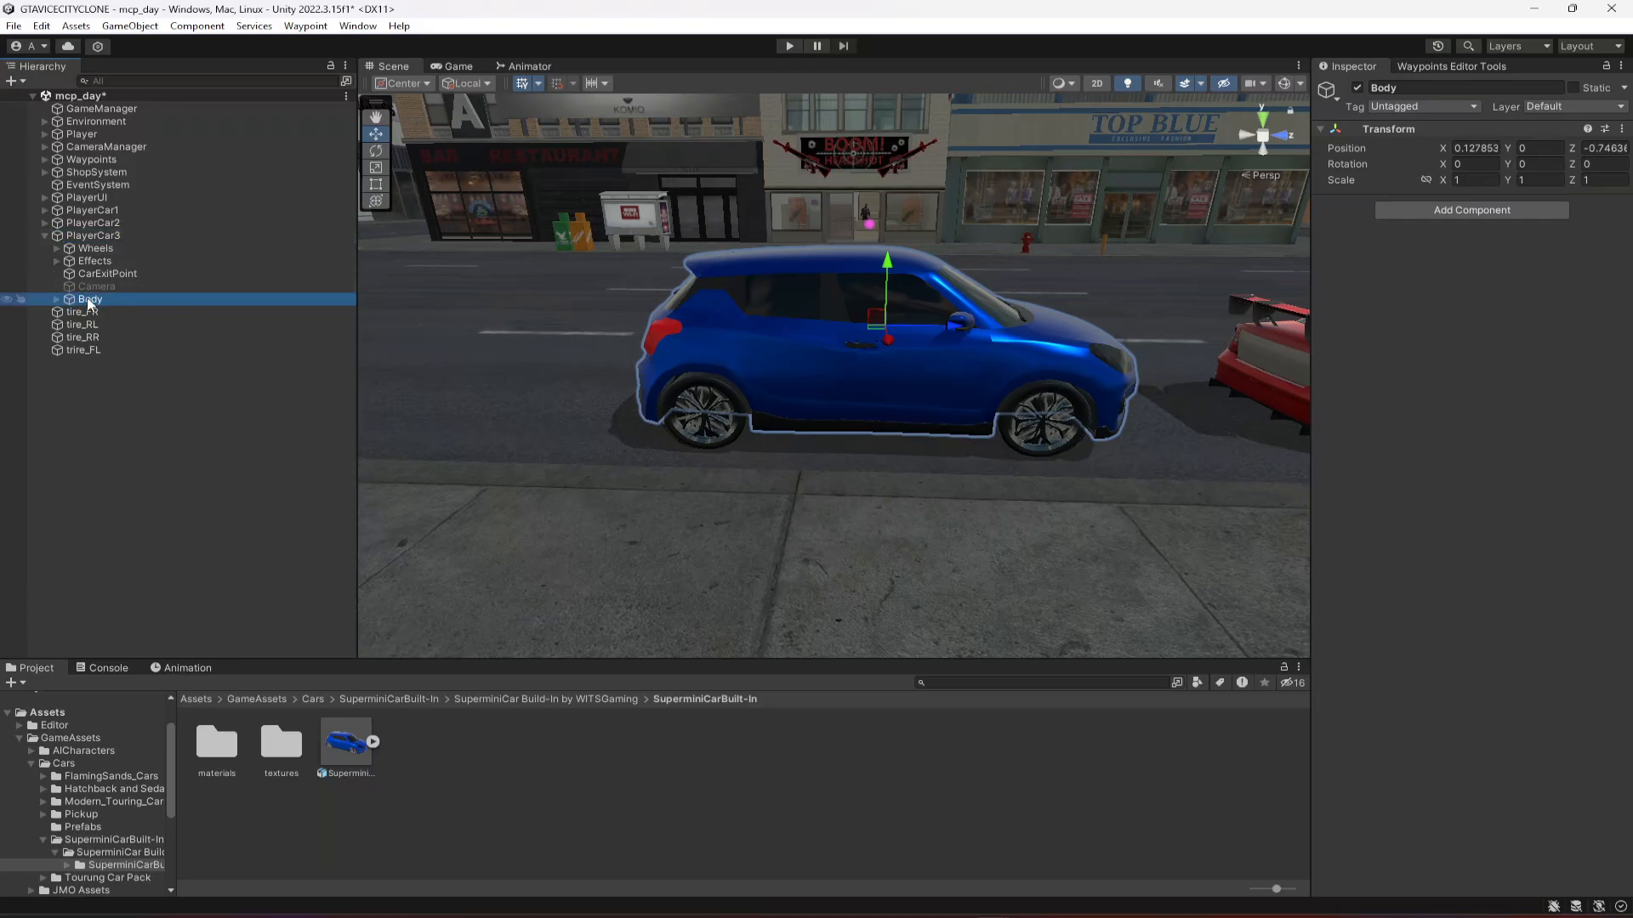
- Delete the old Tire_LF, Tire_LR, Tire_RF and Tire_RR objects from the Meshes group of PlayerCar3's Wheels
left_click(83, 312)
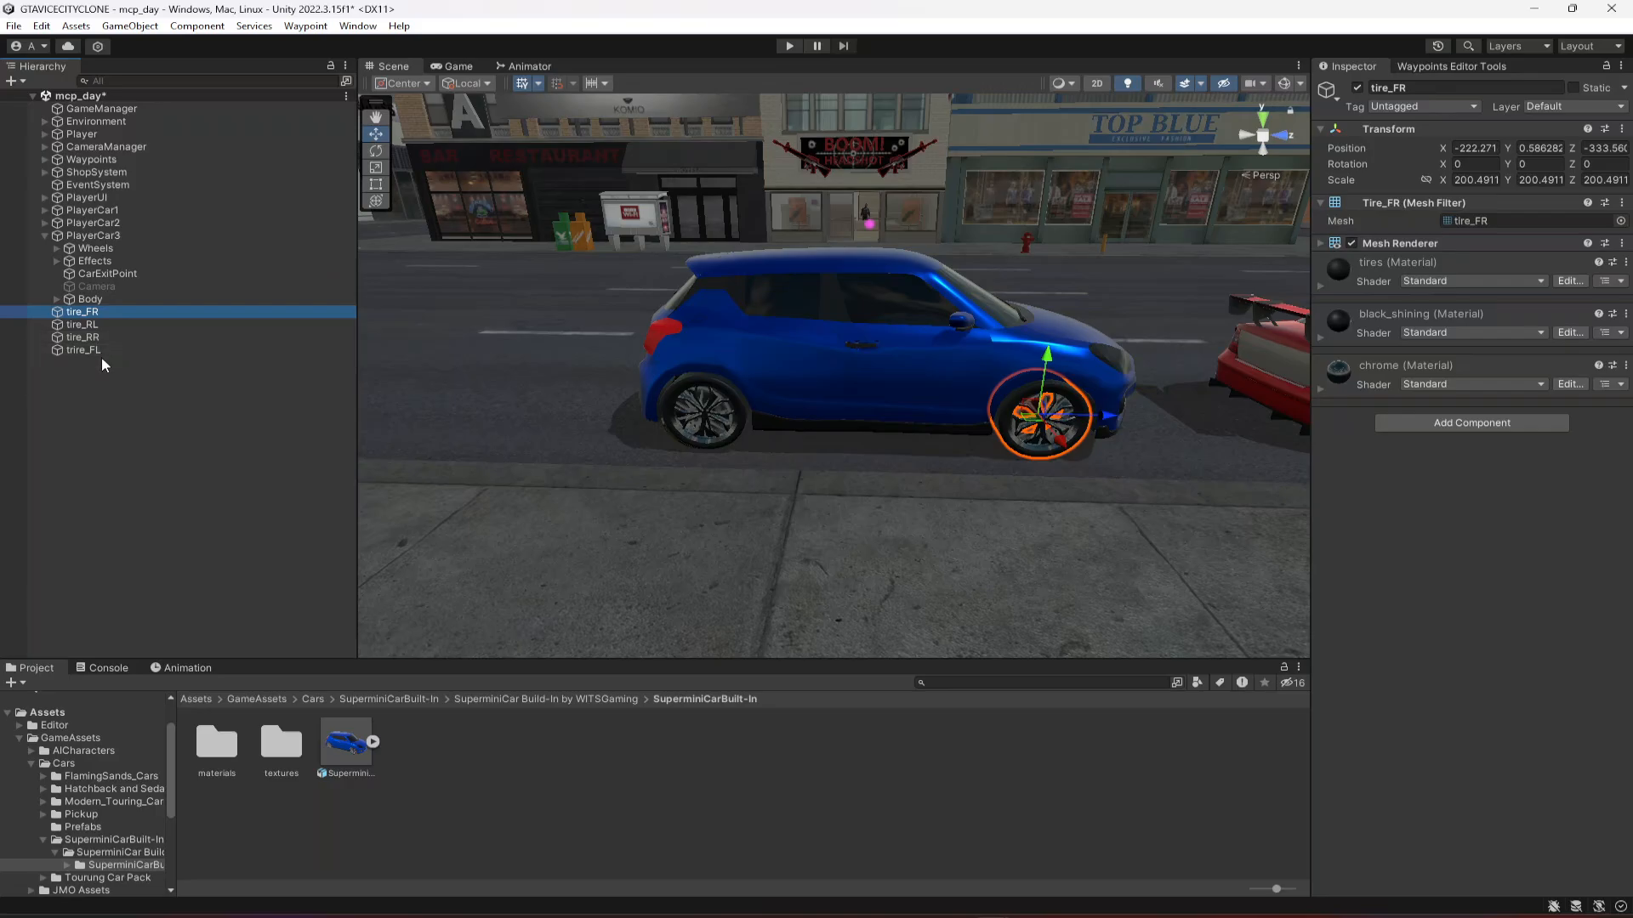
left_click(56, 249)
left_click(69, 263)
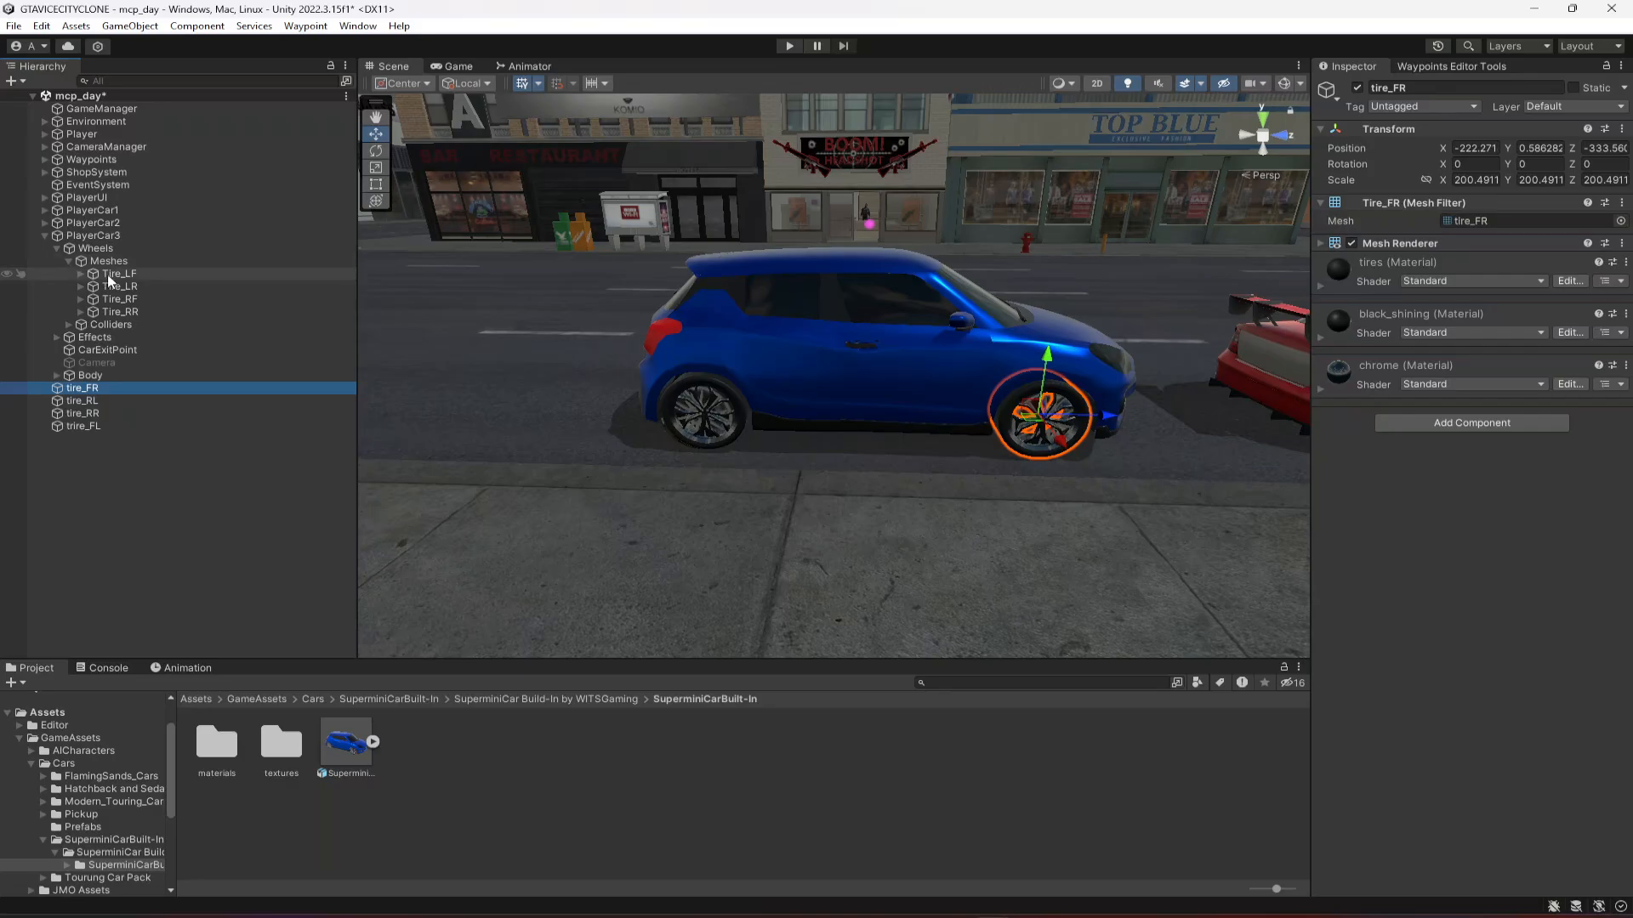
left_click(120, 274)
left_click(120, 312, "shift")
key("Delete")
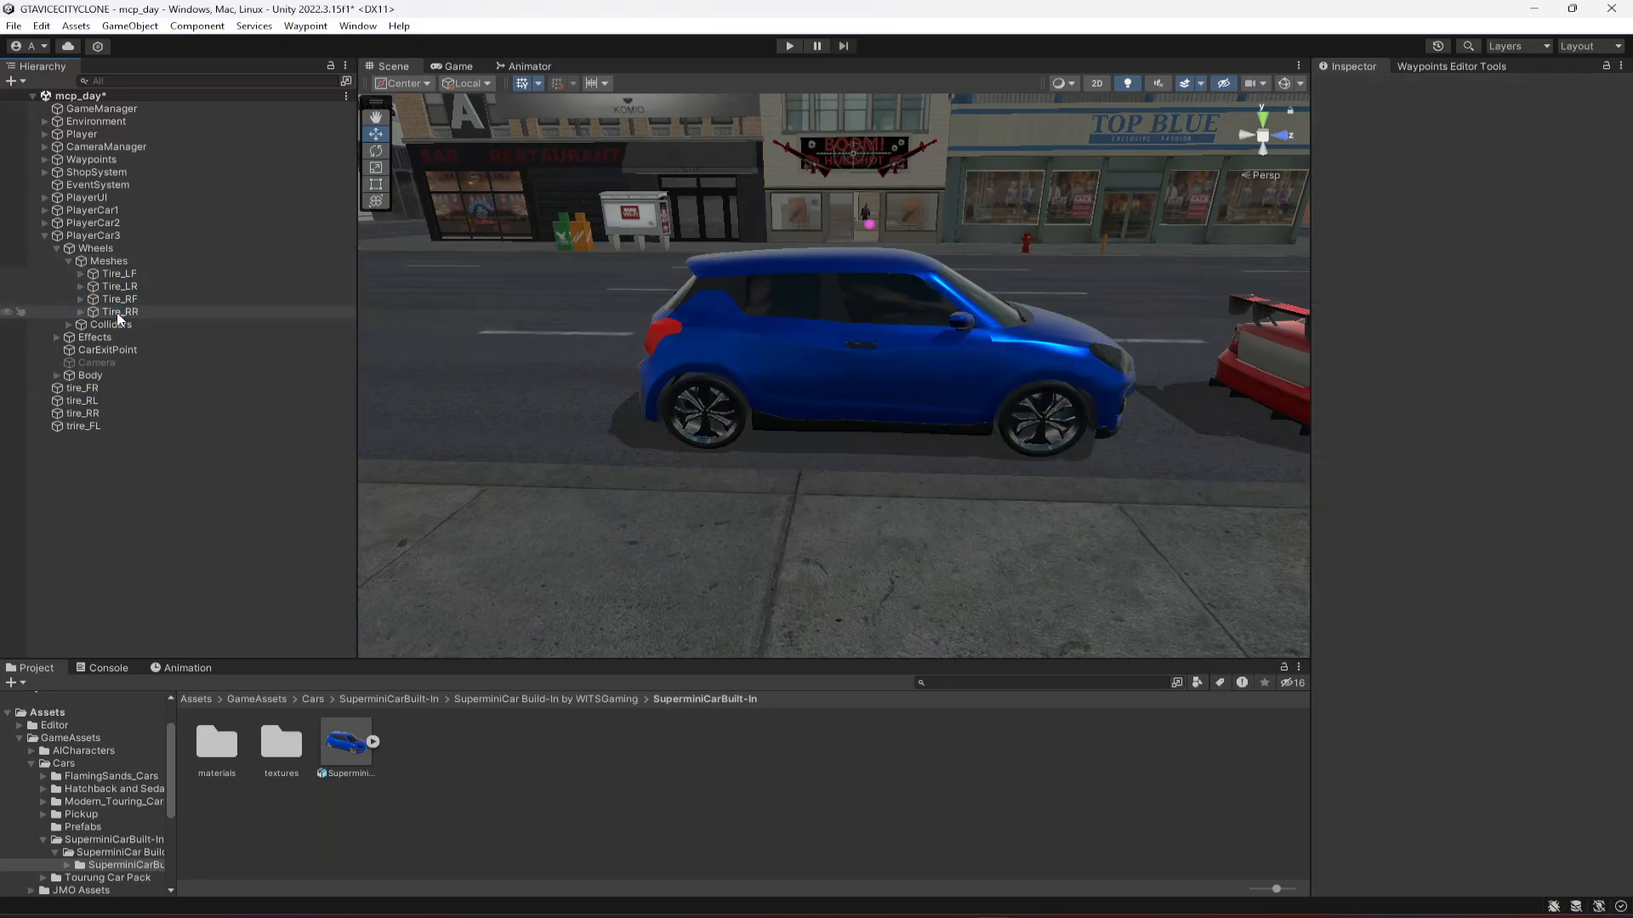
- Parent the four SuperminiCar tires under the Meshes group of PlayerCar3's Wheels
left_click(104, 338)
left_click(92, 374, "shift")
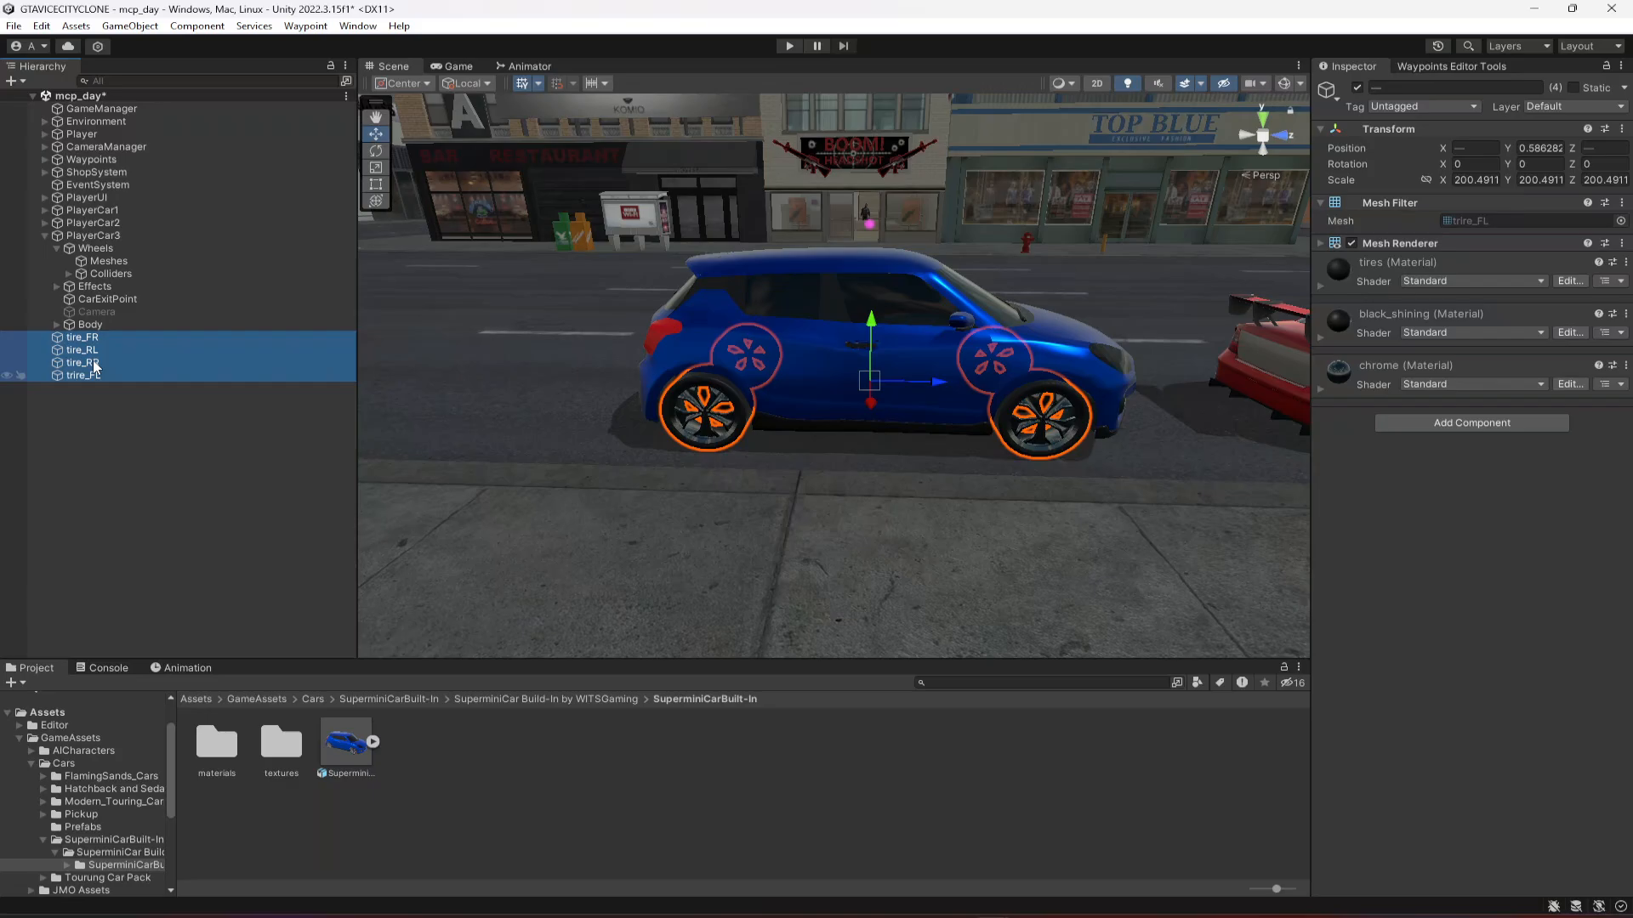
left_click_drag(79, 340, 120, 265)
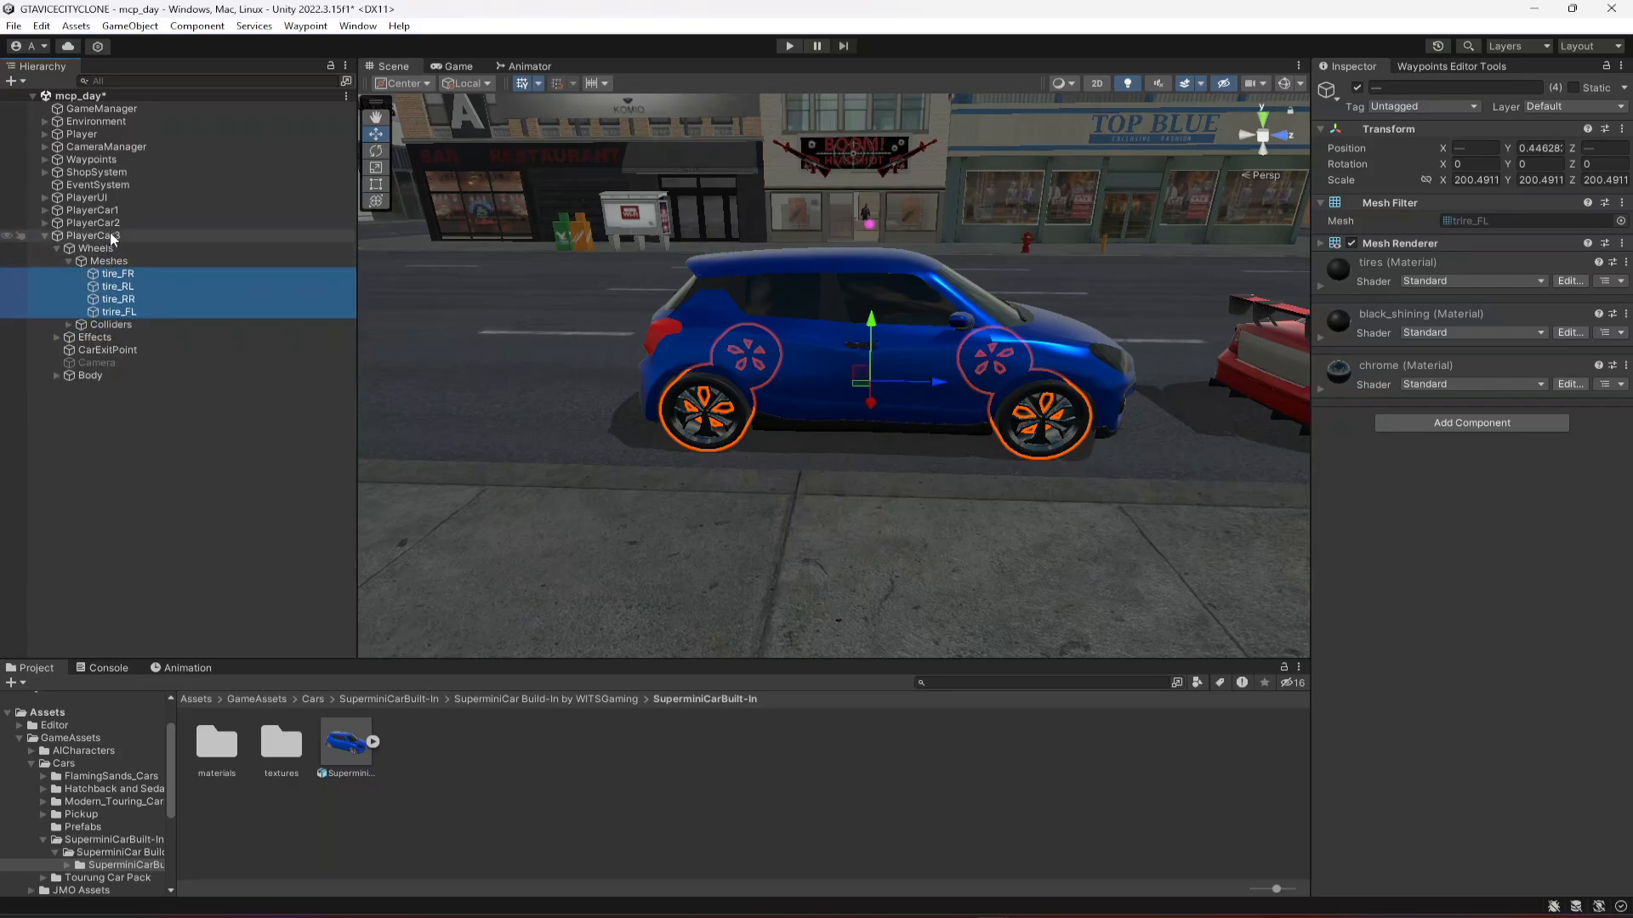
- Assign trire_FL, tire_FR, tire_RL and tire_RR to the matching front and rear wheel meshes in PlayerCar3's Prometeo Car Controller
left_click(118, 238)
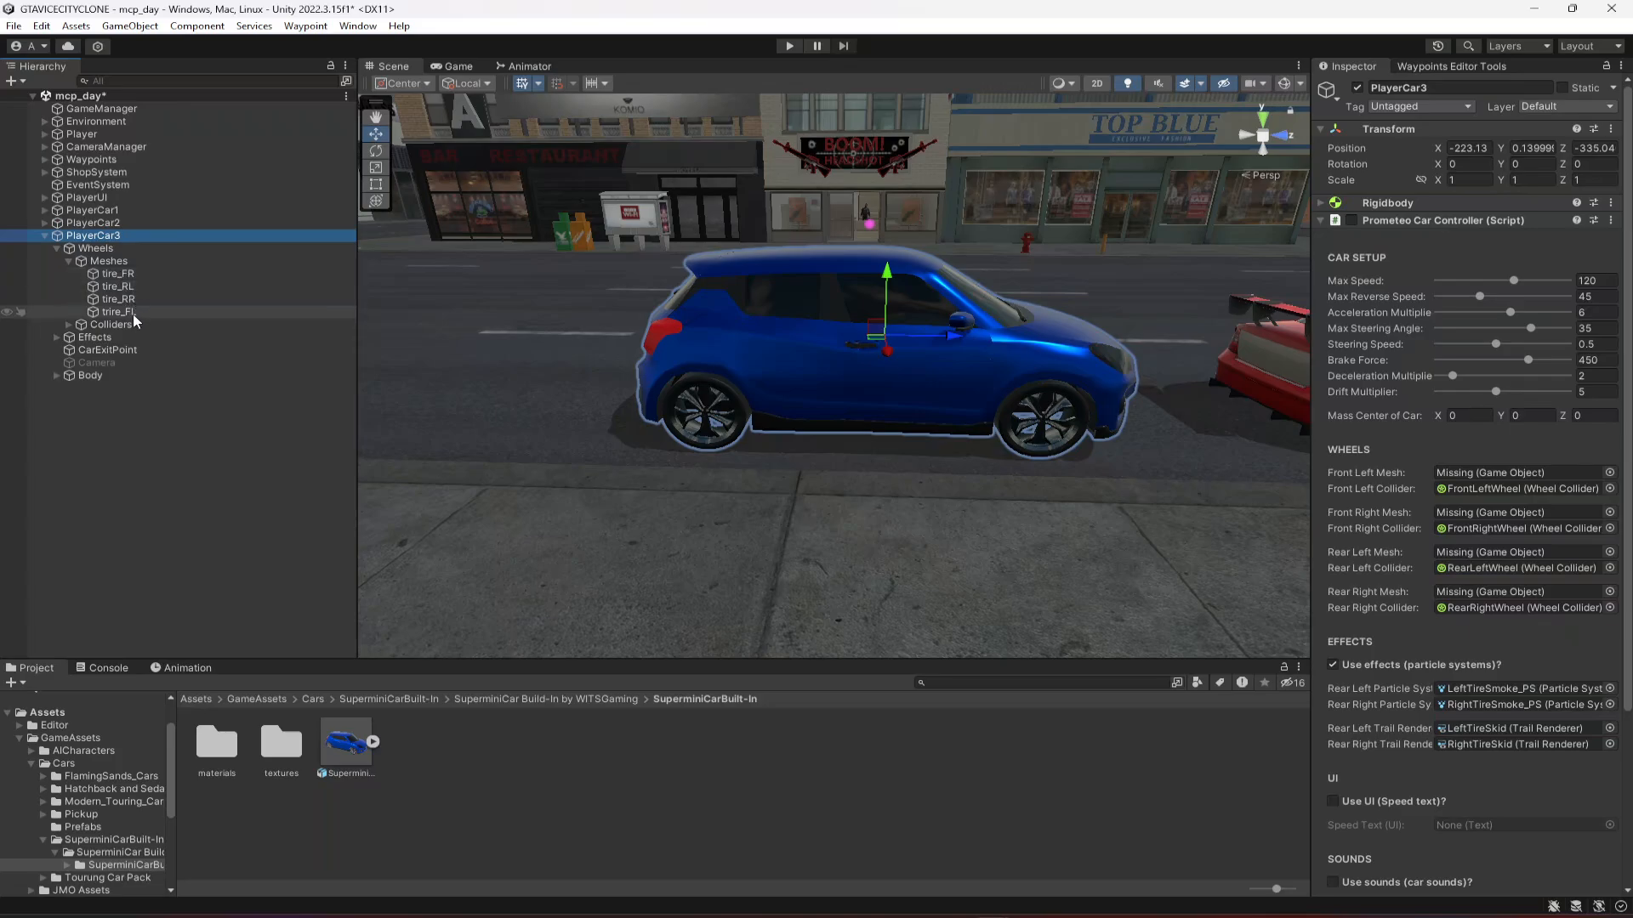
left_click_drag(134, 313, 536, 358)
left_click_drag(1481, 472, 1504, 514)
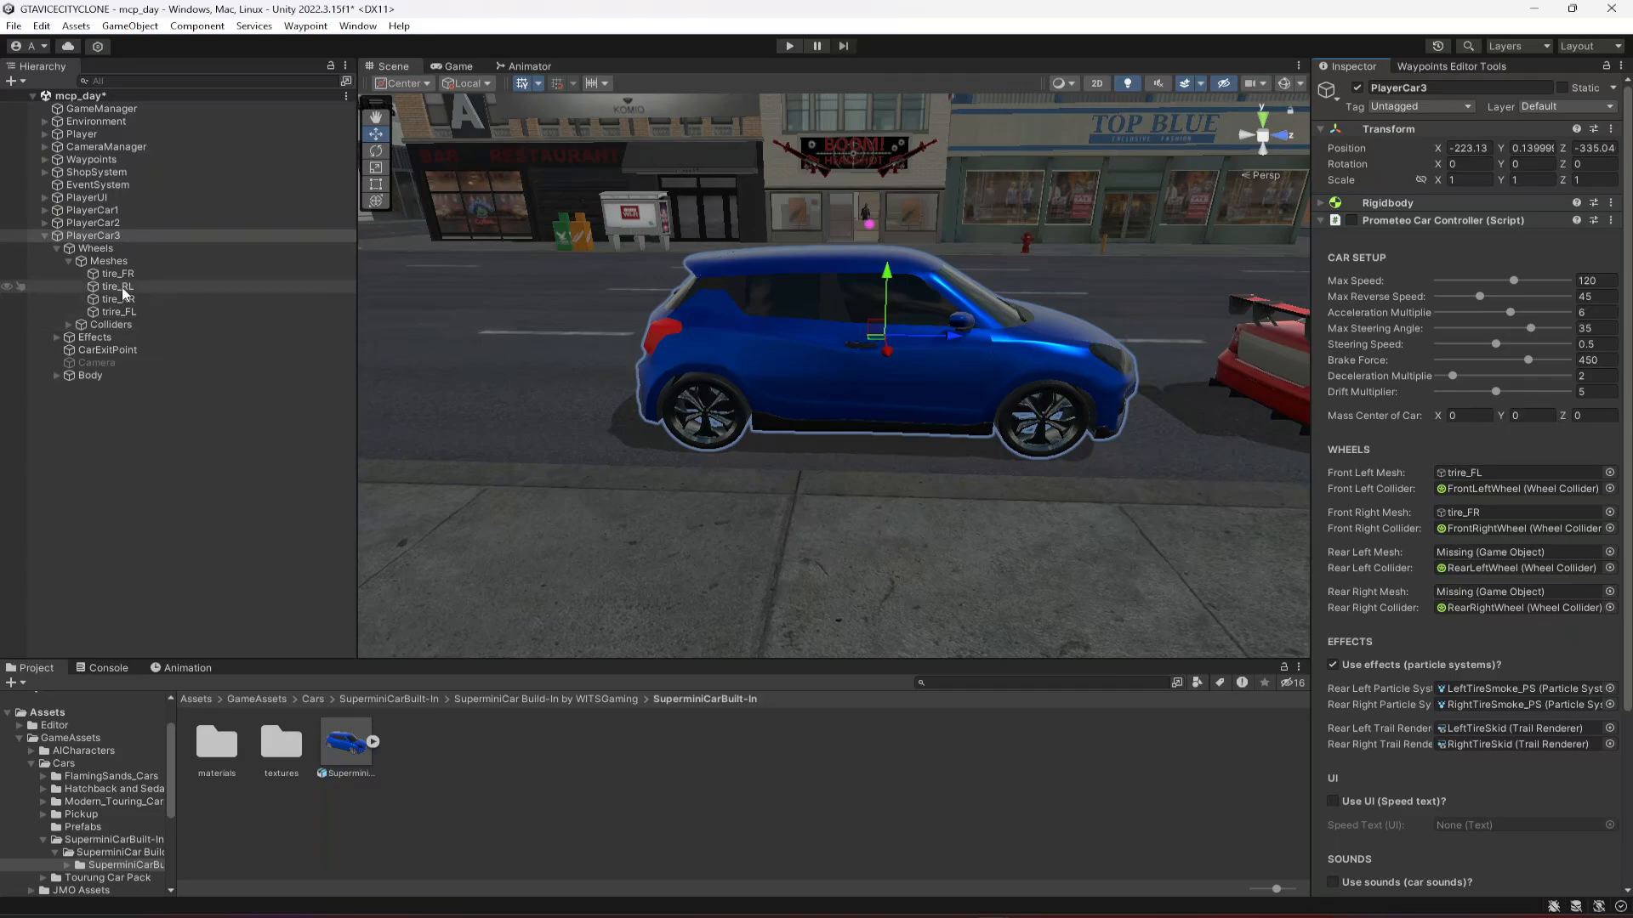
left_click_drag(123, 292, 1481, 553)
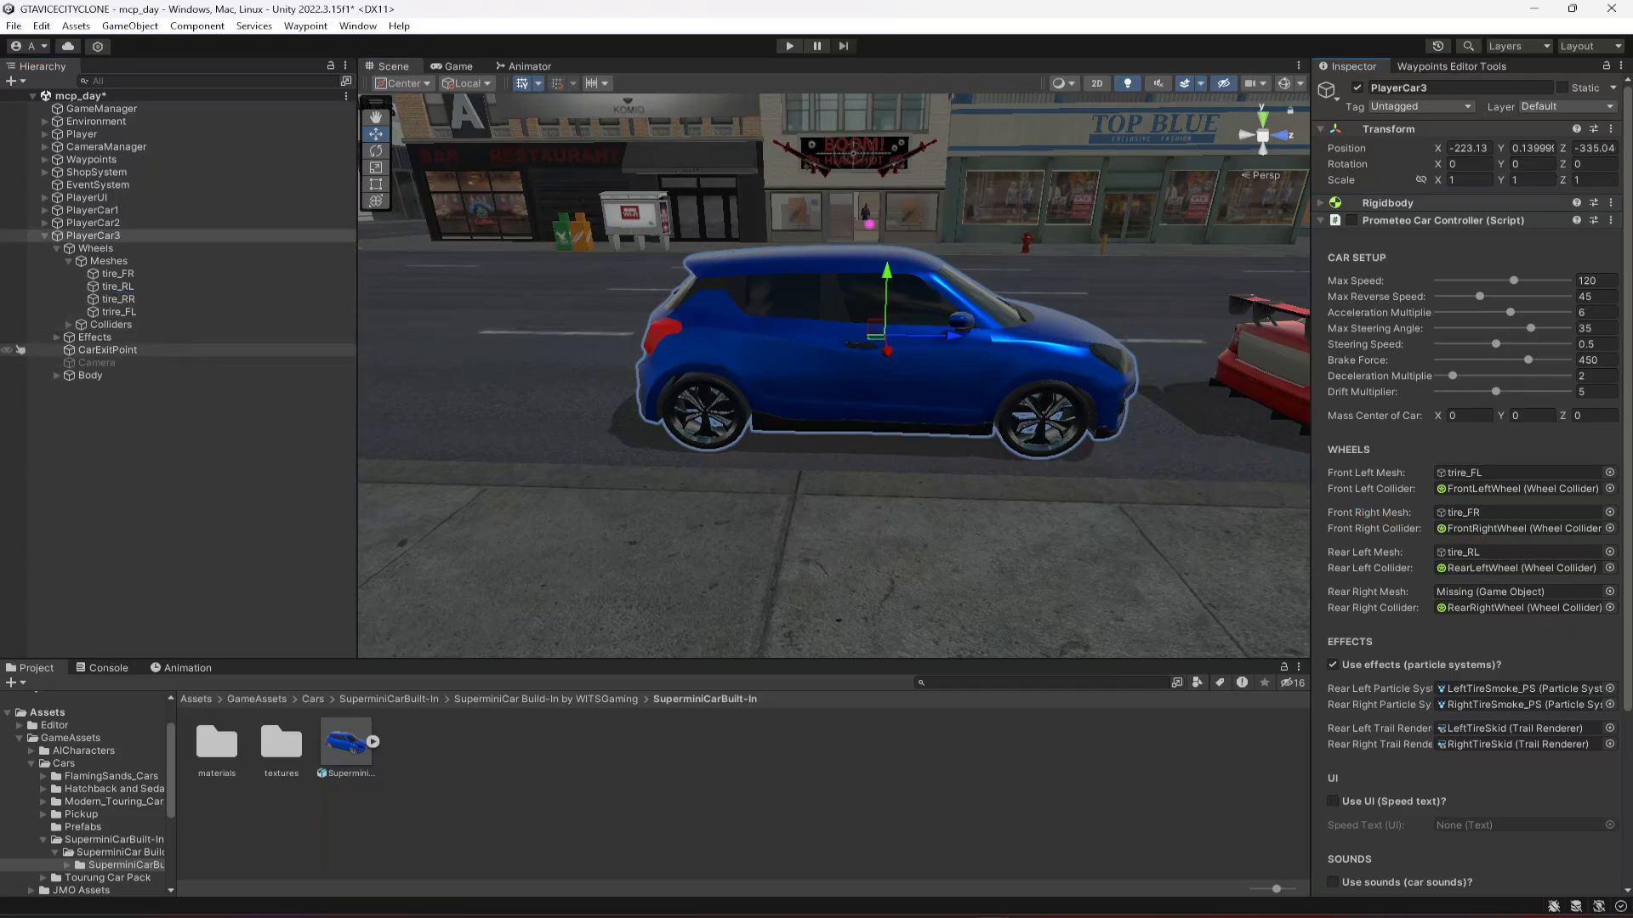
left_click_drag(119, 298, 1547, 581)
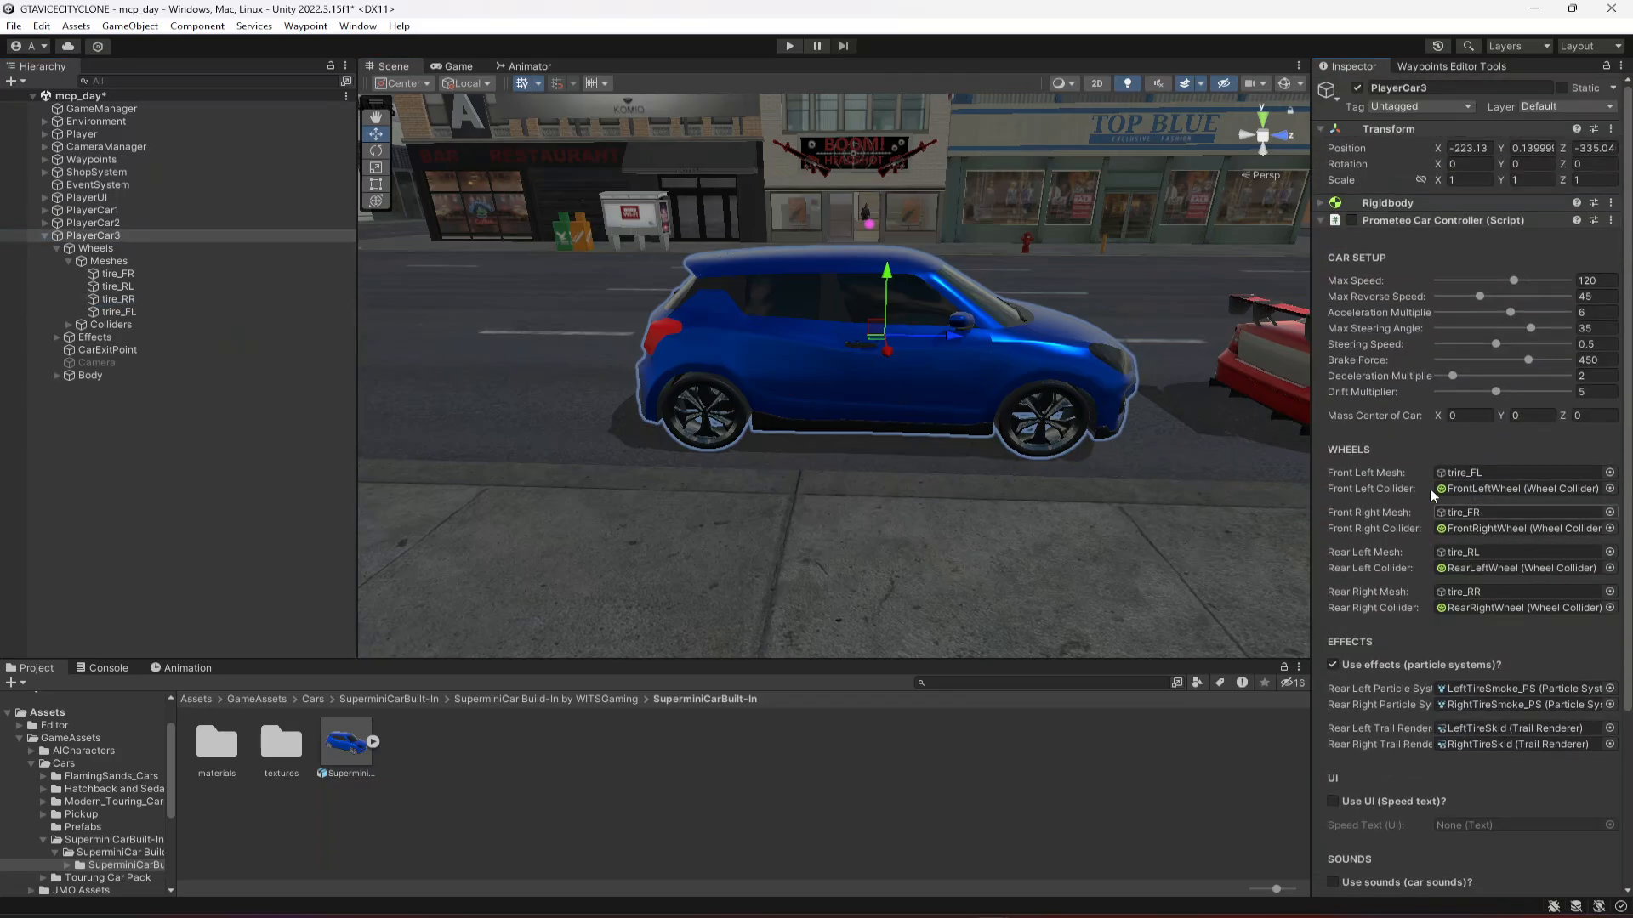
- Show the gizmos and shift FrontLeftWheel and FrontRightWheel colliders of PlayerCar3 together along the car's length to line up with the front tires
left_click(65, 261)
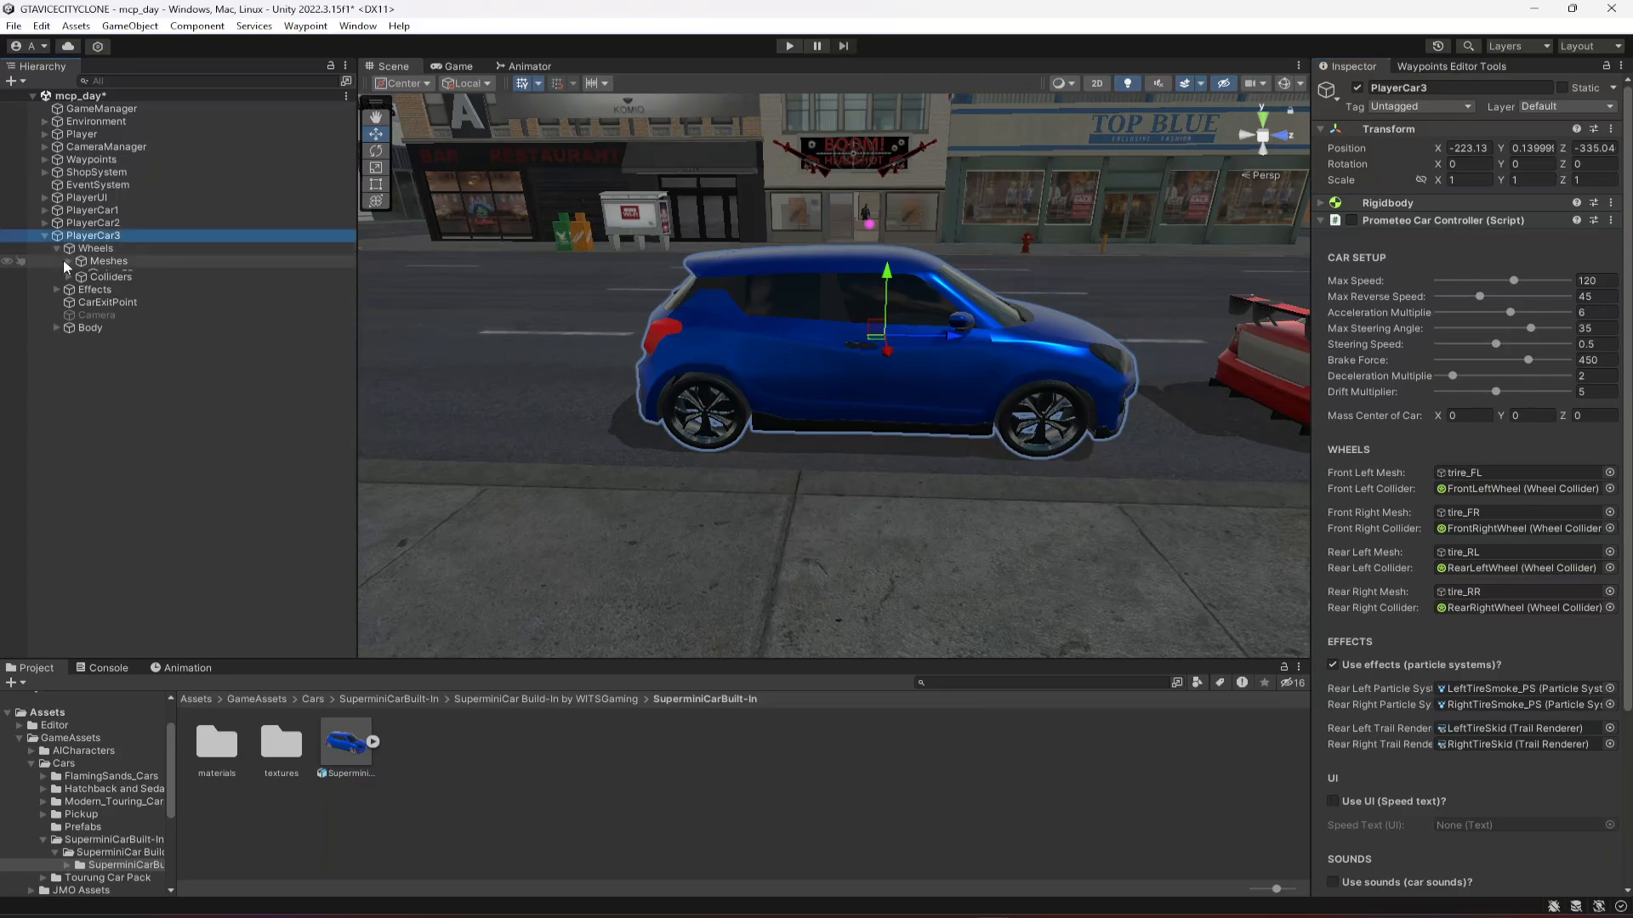
left_click(105, 273)
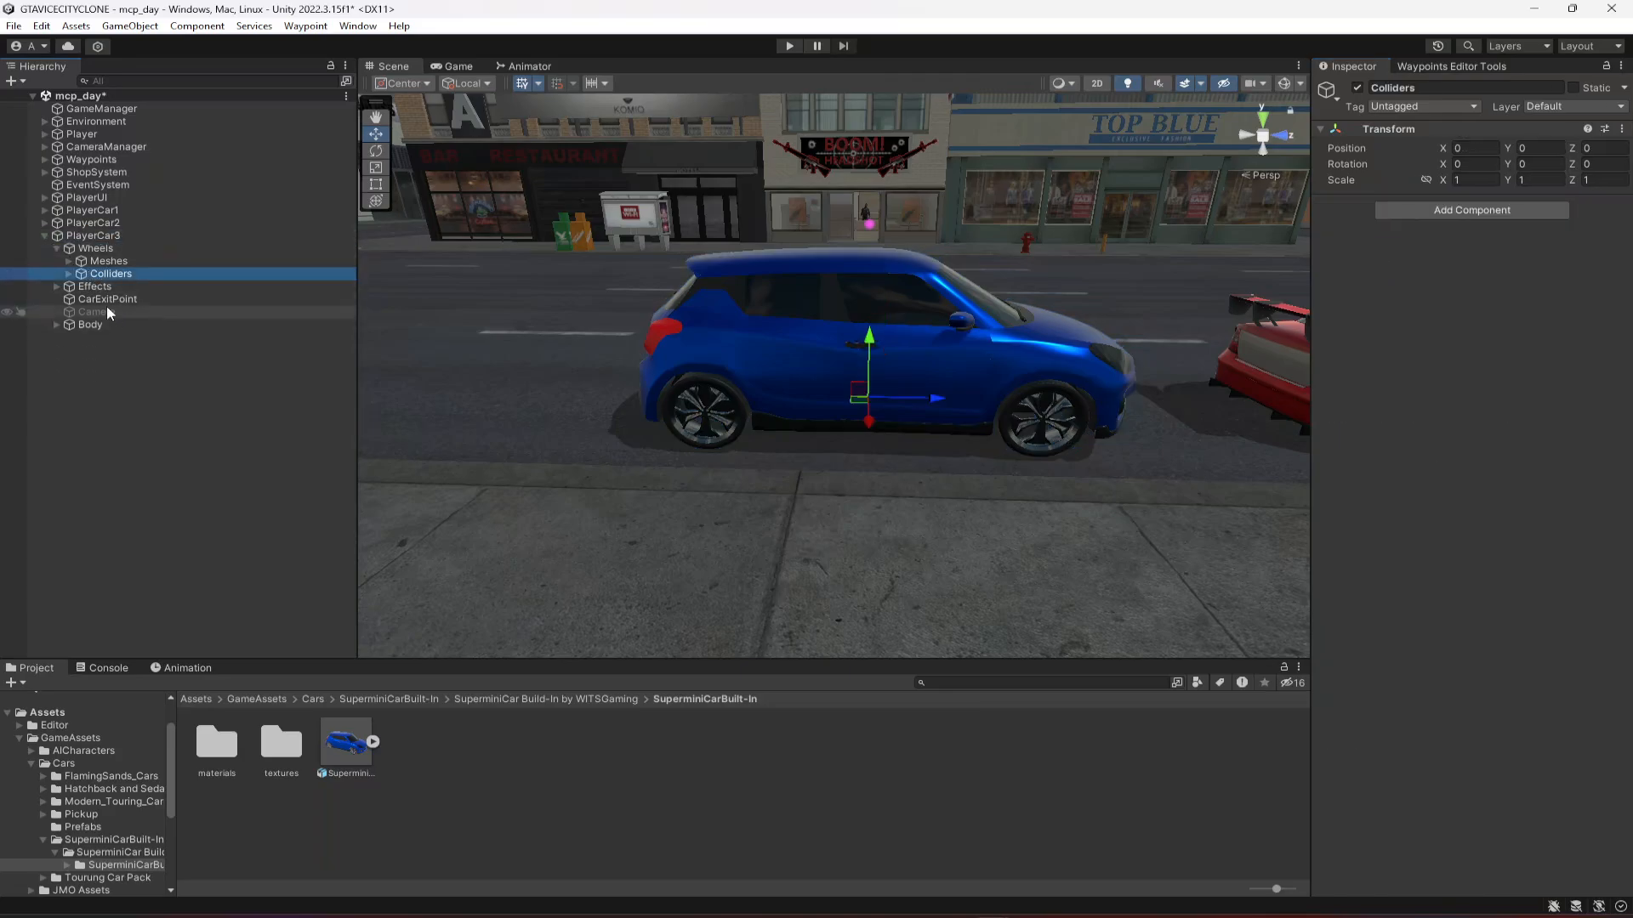
left_click(69, 274)
left_click(137, 287)
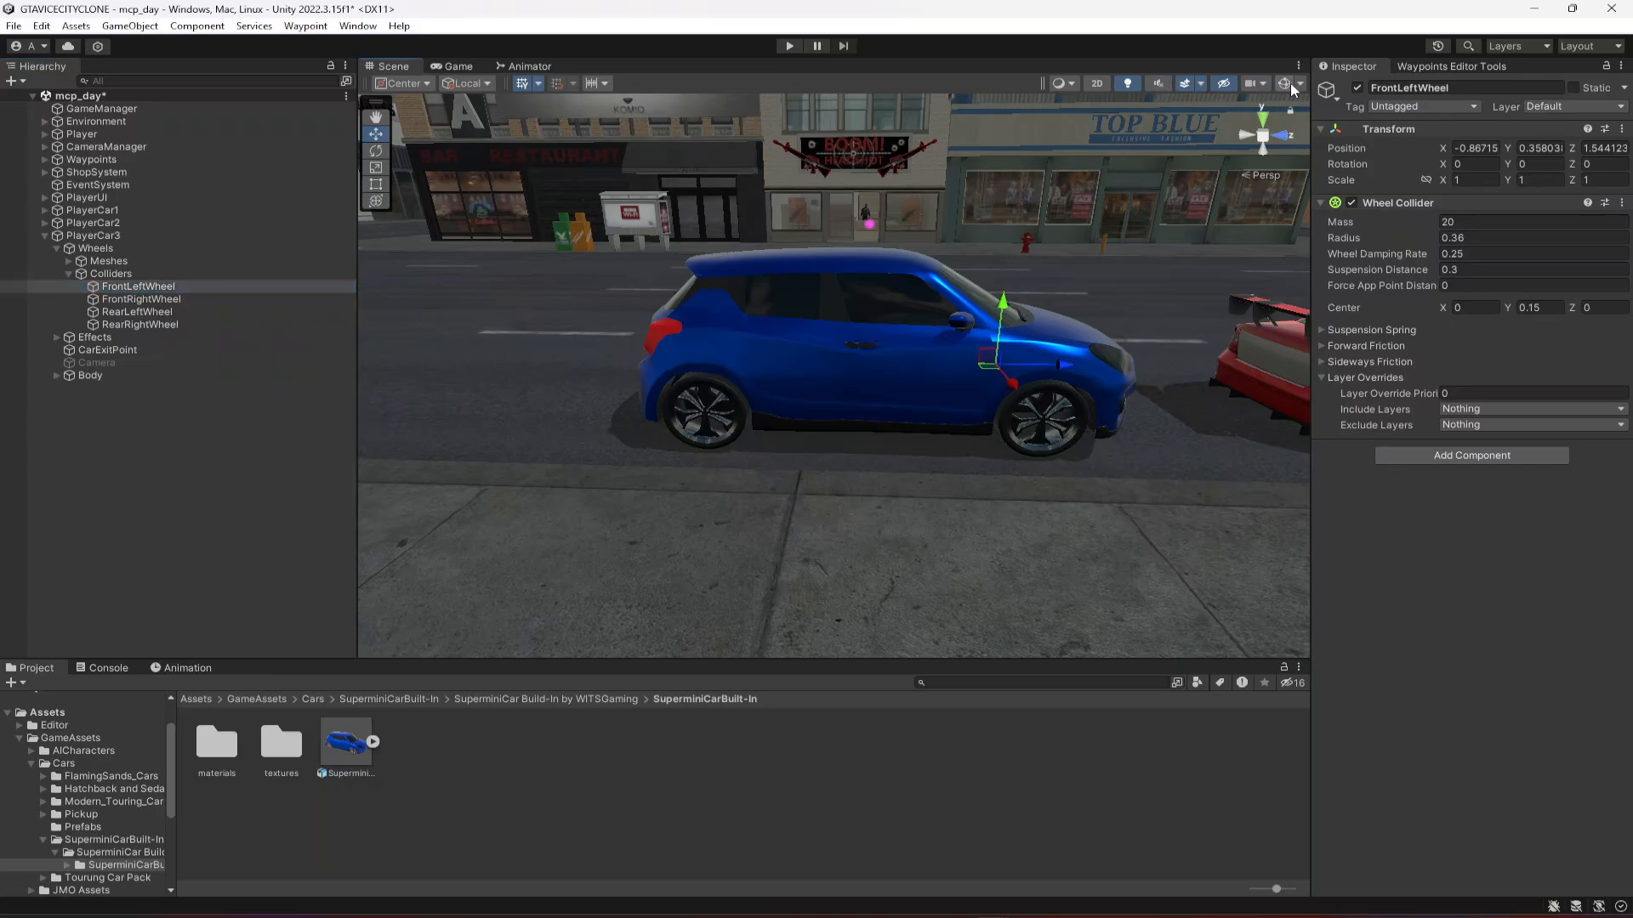
key("f")
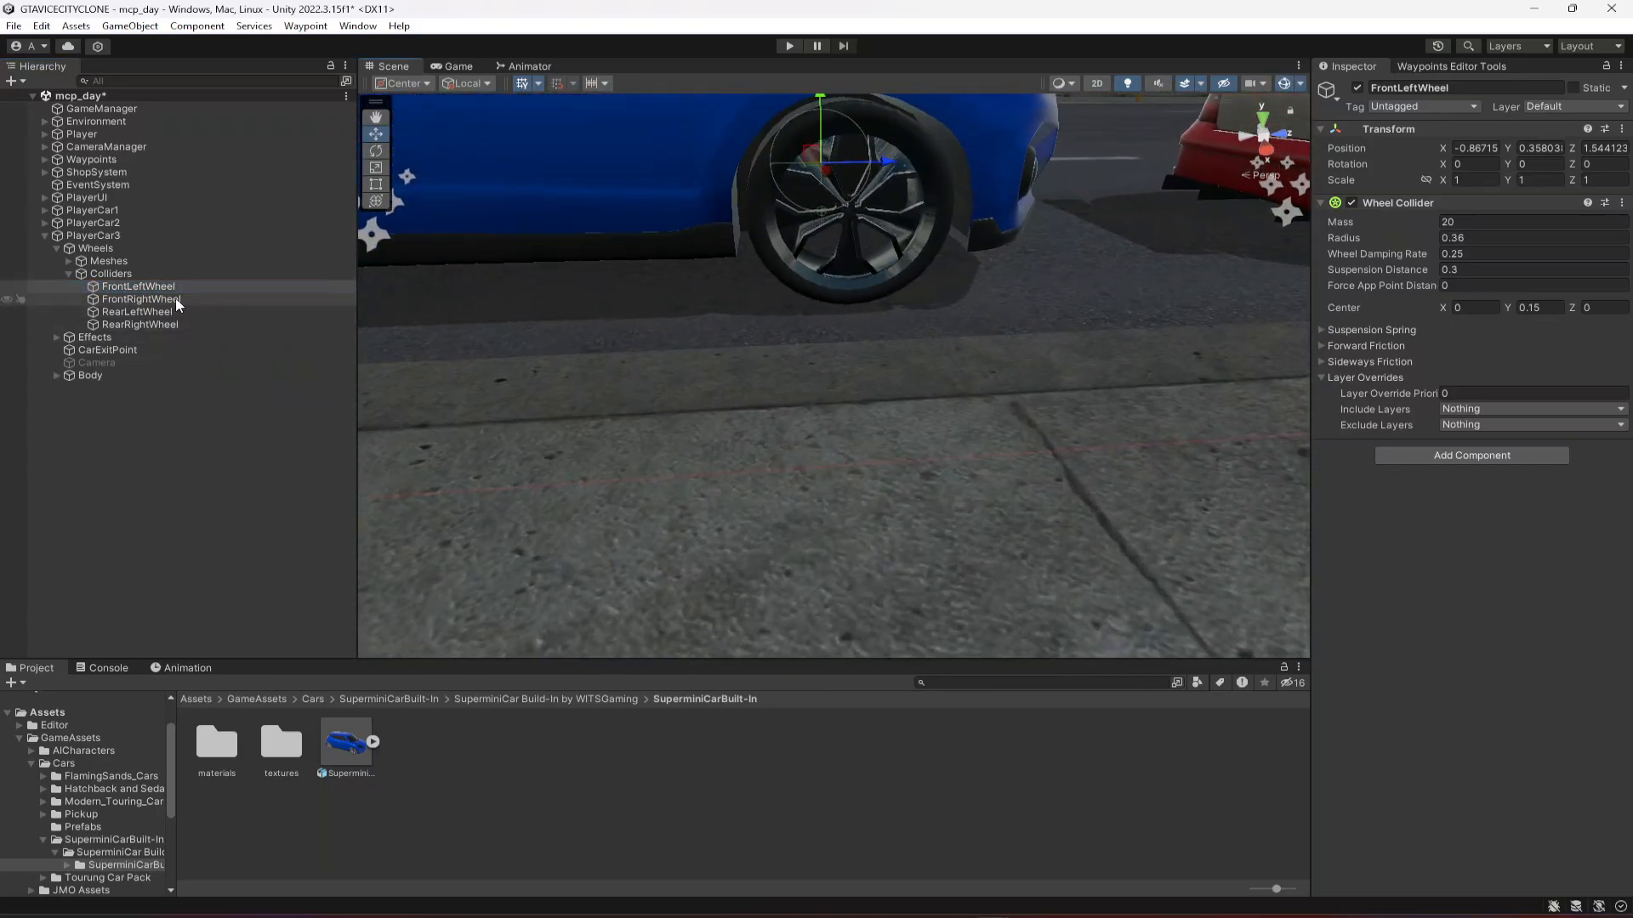
left_click(142, 299, "ctrl")
key("f")
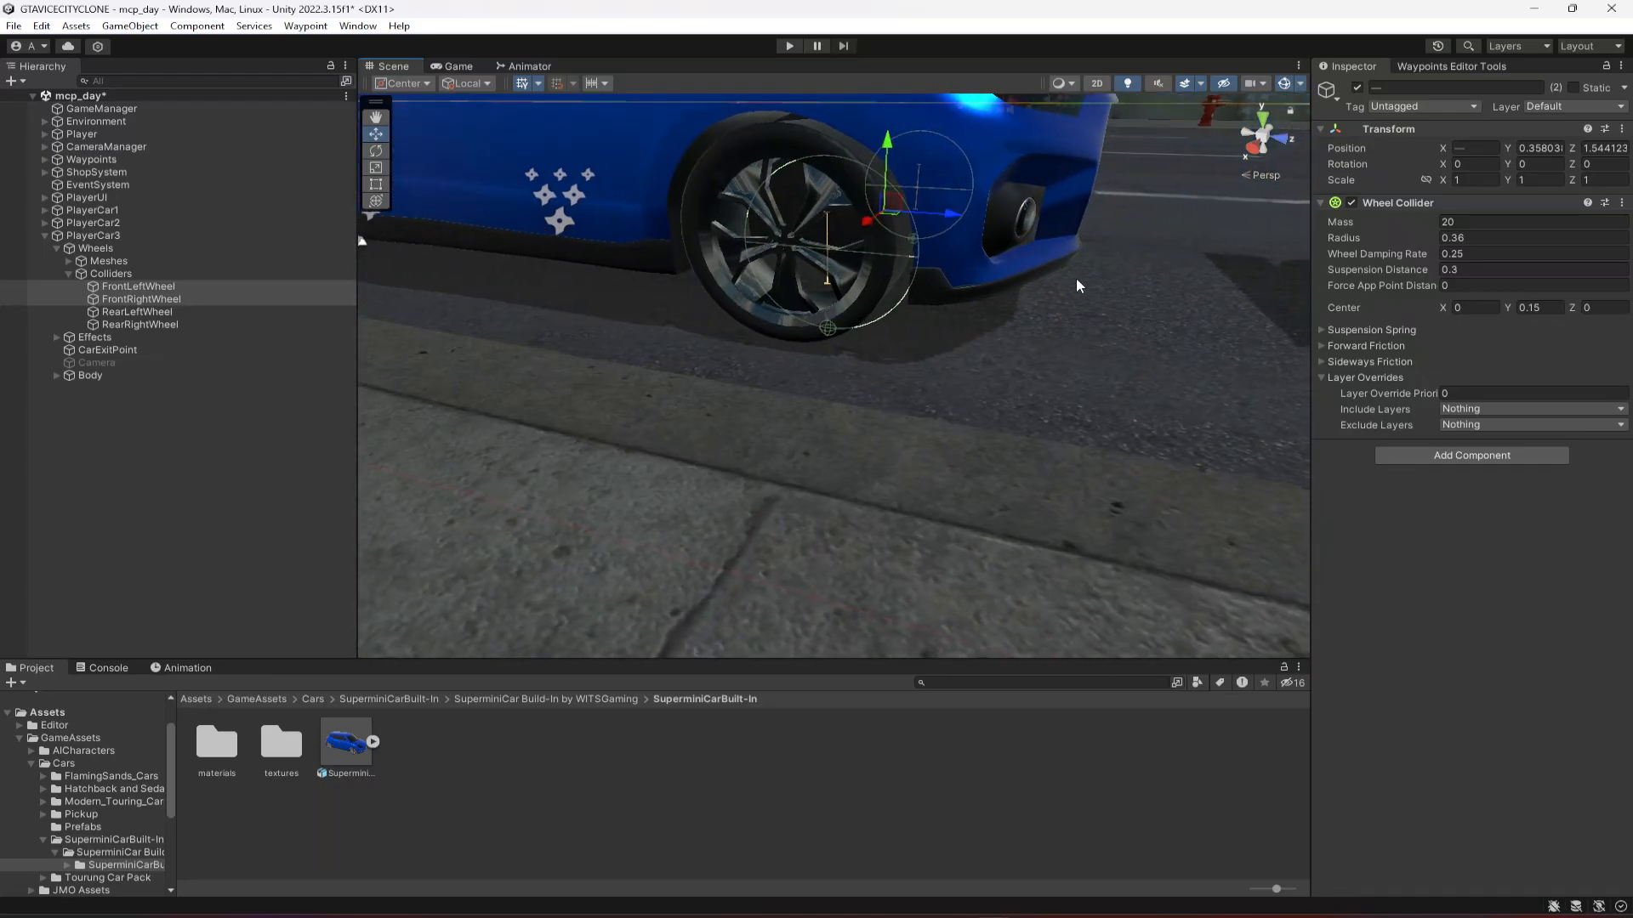
left_click_drag(1077, 286, 1114, 332, "alt")
scroll(1029, 417, "up", 5)
left_click_drag(1028, 418, 983, 351, "alt")
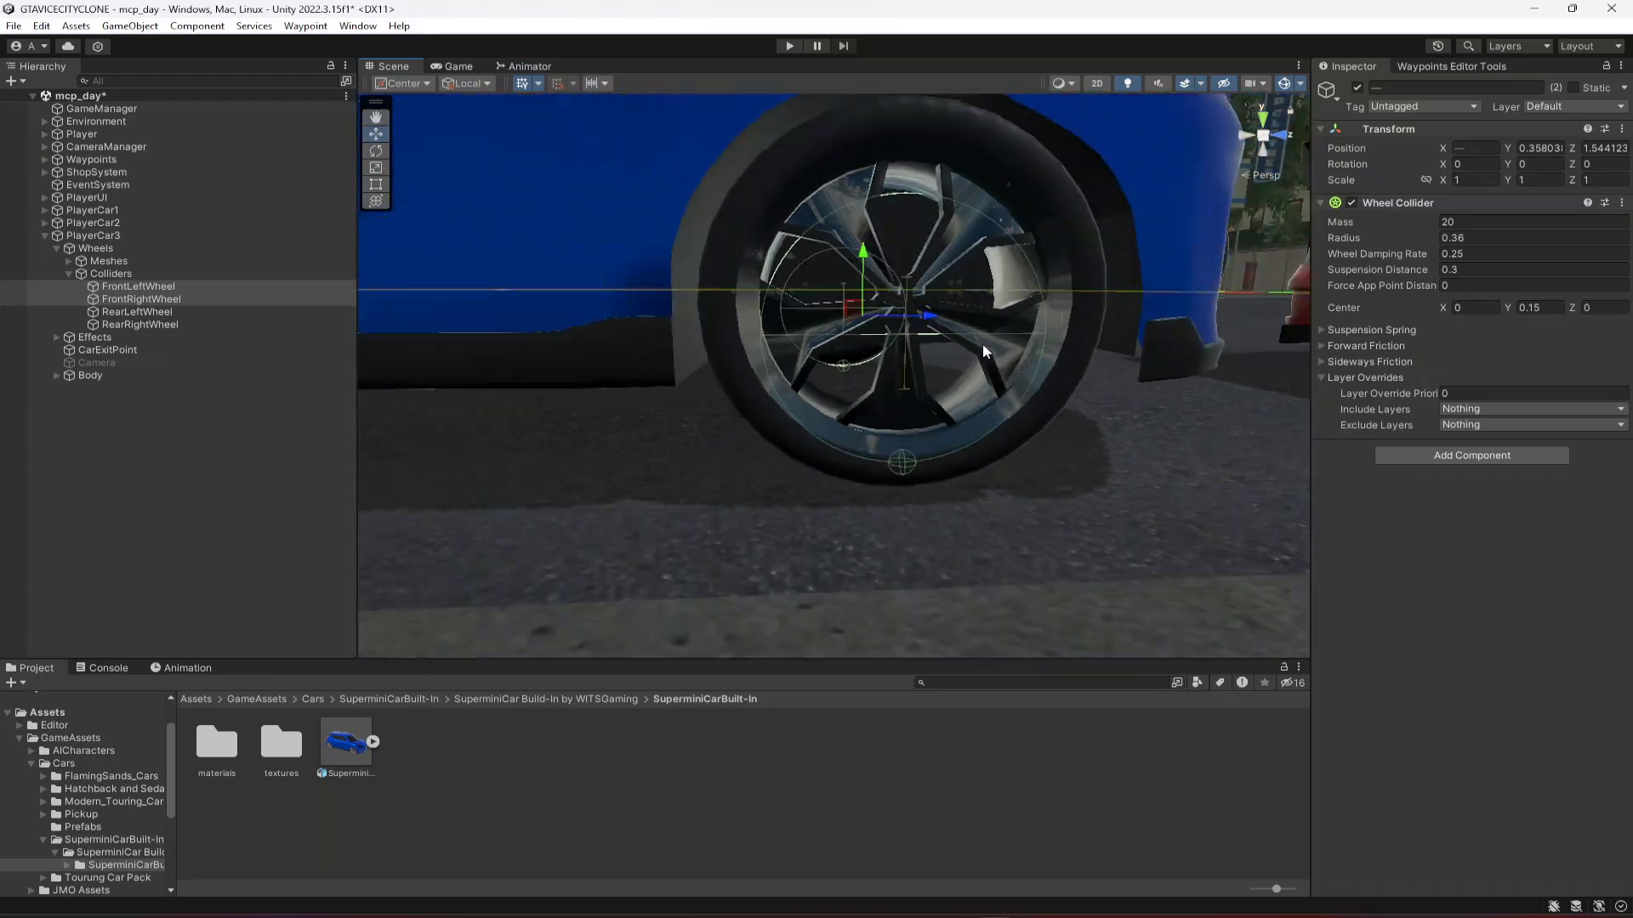
right_click_drag(983, 351, 765, 397)
key("d")
right_click_drag(1101, 392, 716, 407)
right_click_drag(1020, 406, 721, 369)
key("d")
scroll(731, 331, "down", 3)
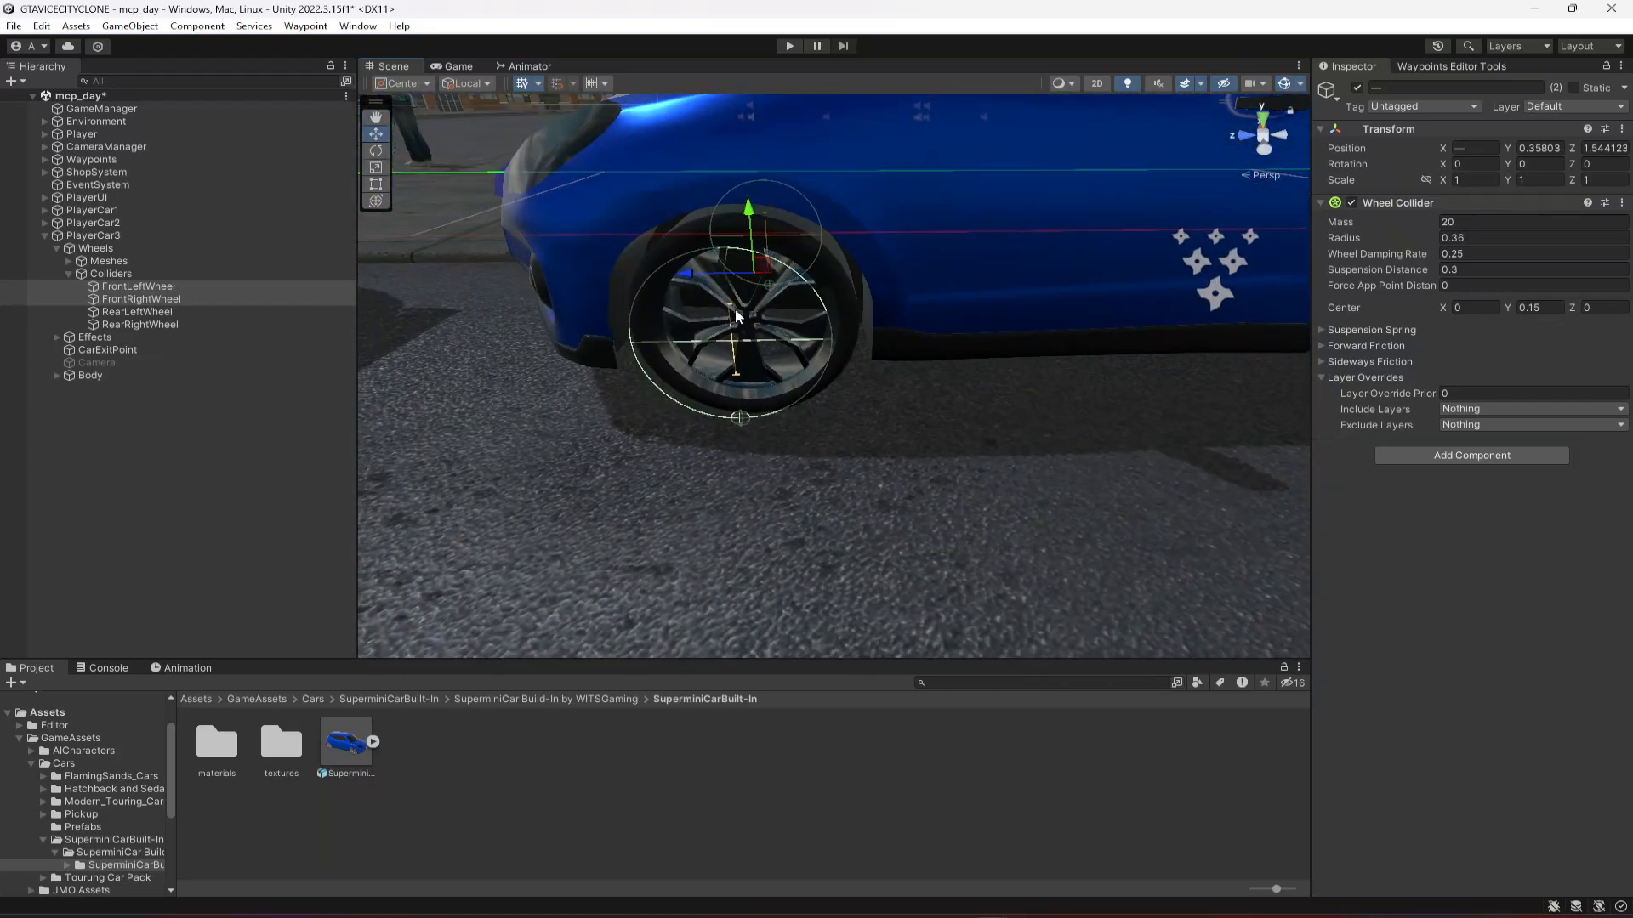
left_click_drag(693, 277, 701, 278)
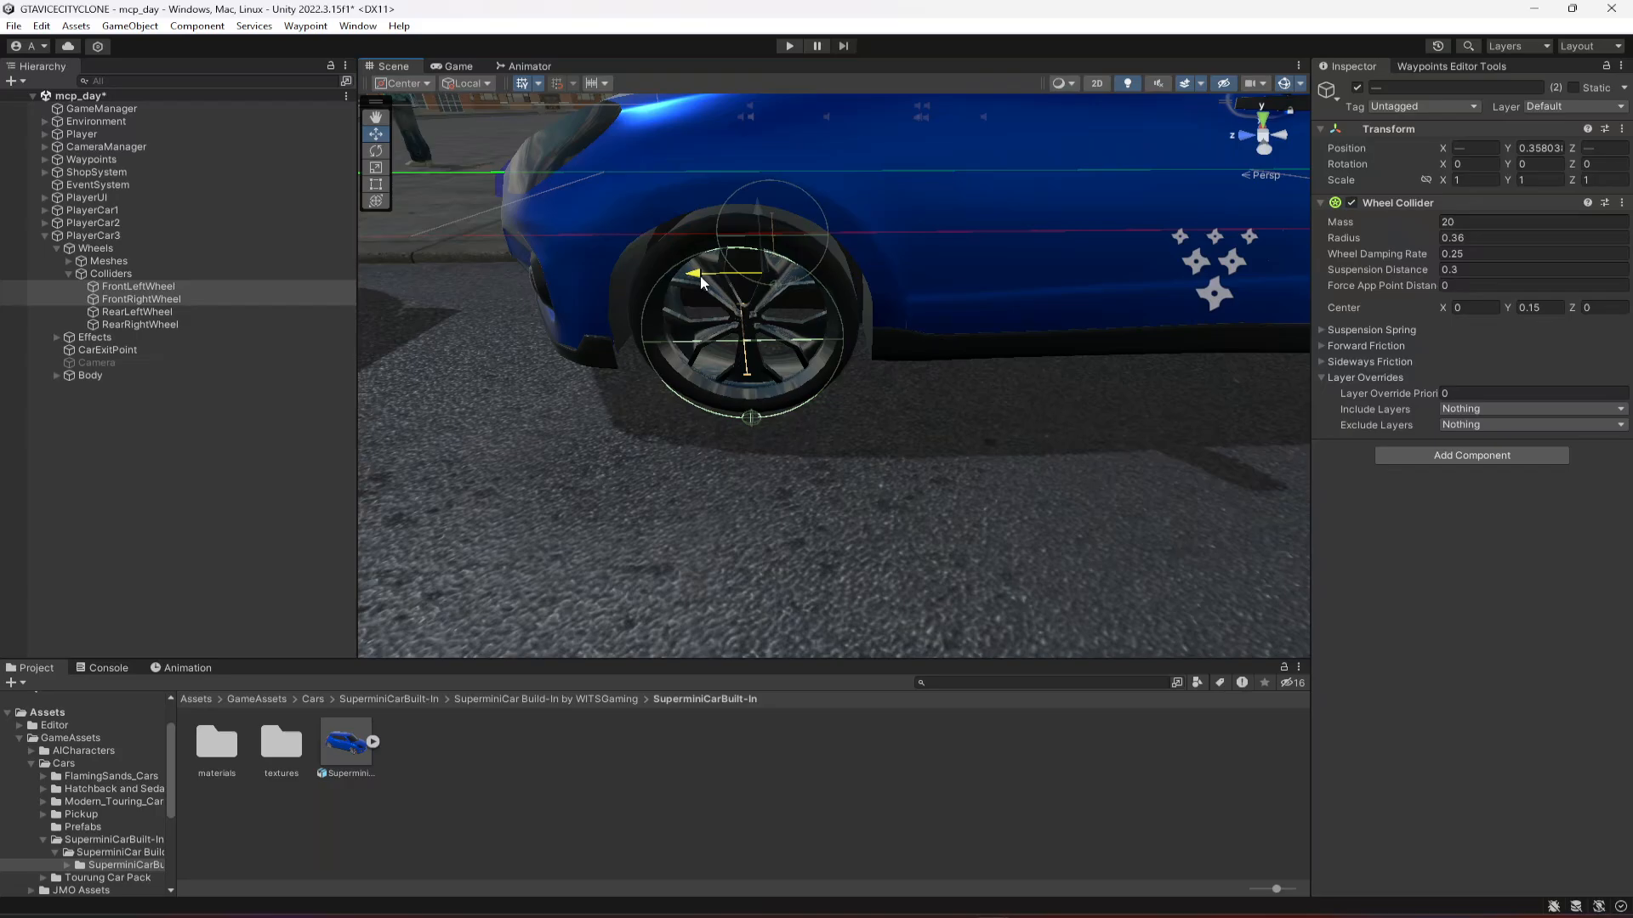
- Shift PlayerCar3's RearLeftWheel and RearRightWheel colliders together along the car's length to line up with the rear tires
left_click(157, 312)
left_click(156, 325, "shift")
key("f")
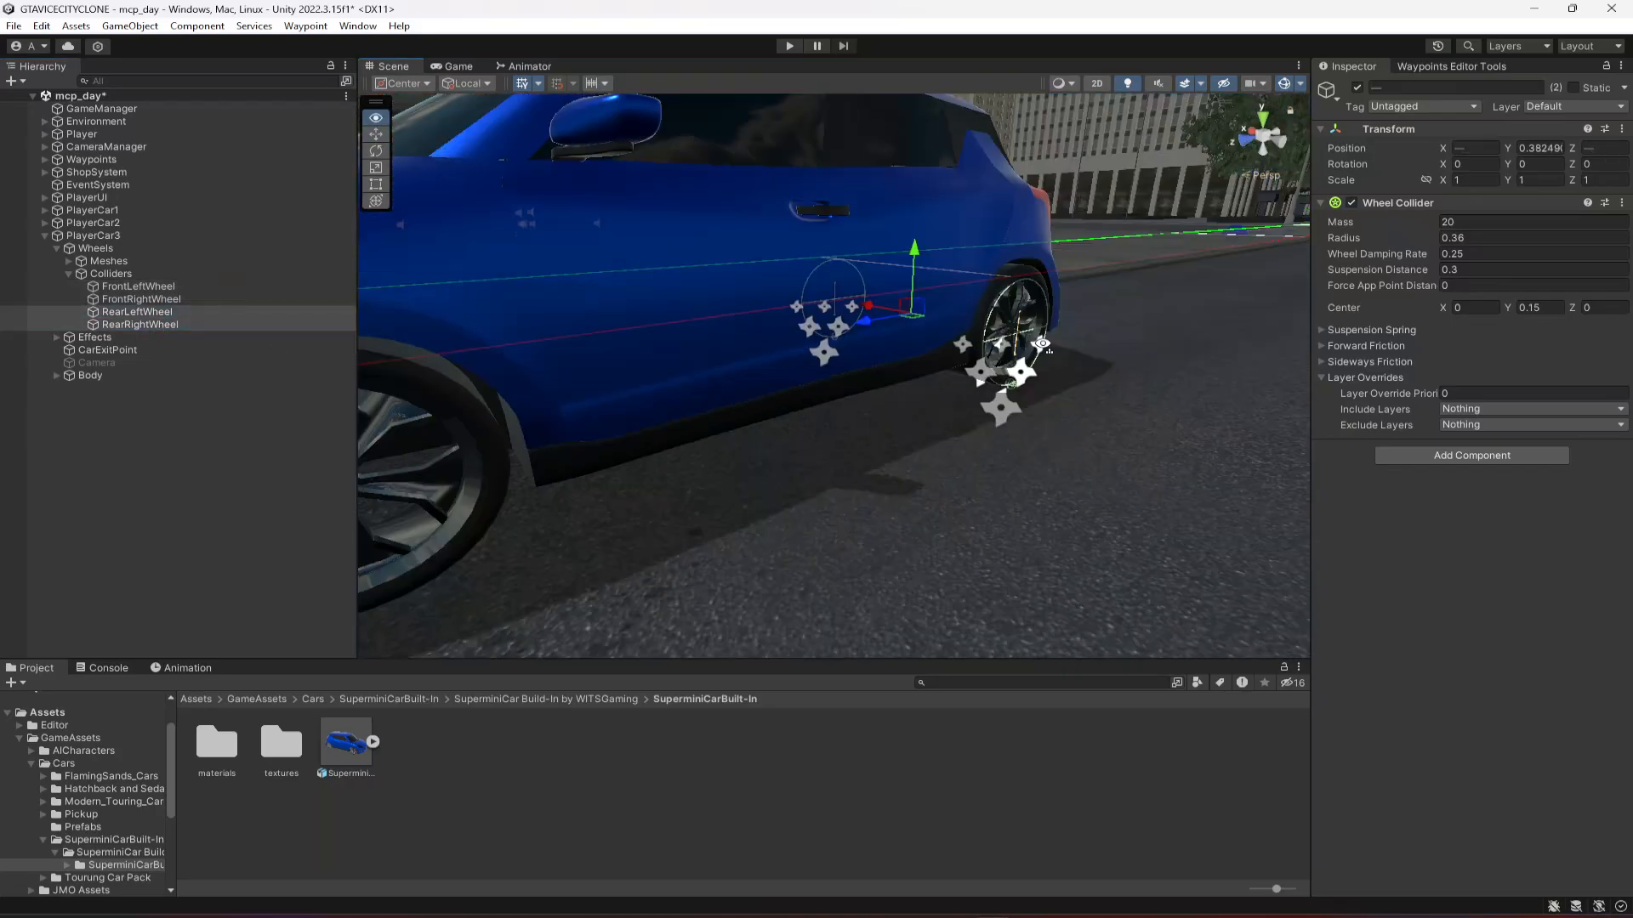
right_click_drag(995, 354, 763, 347)
scroll(763, 347, "down", 2)
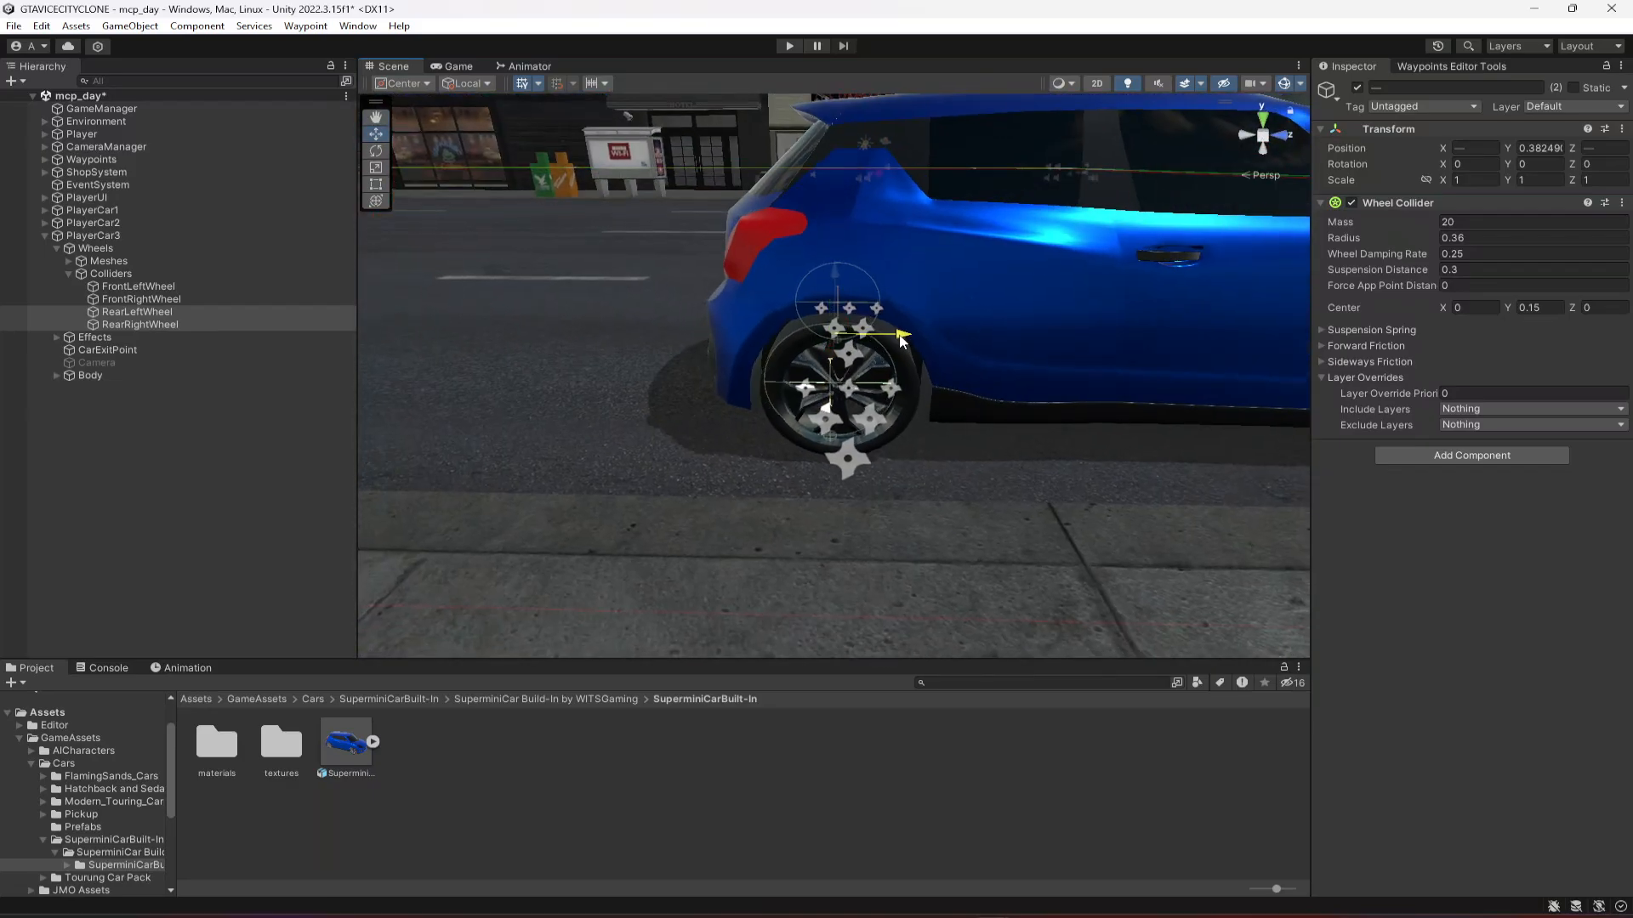
- Move Body above Wheels so it is the first child of PlayerCar3
left_click(69, 274)
left_click(56, 248)
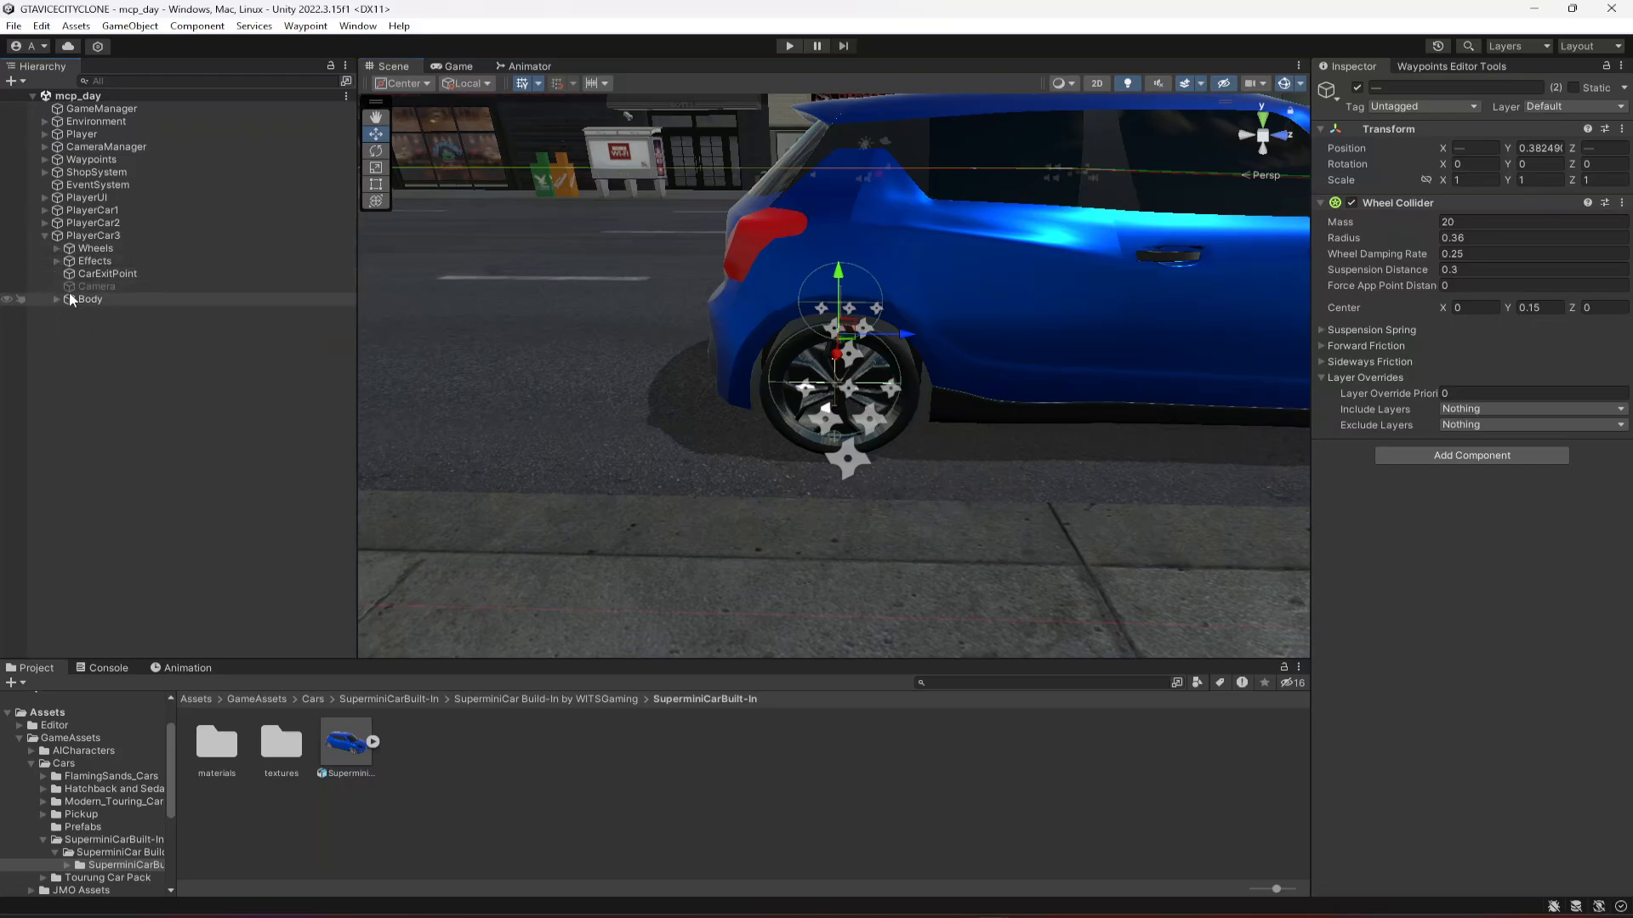
left_click(56, 249)
left_click_drag(94, 296, 94, 242)
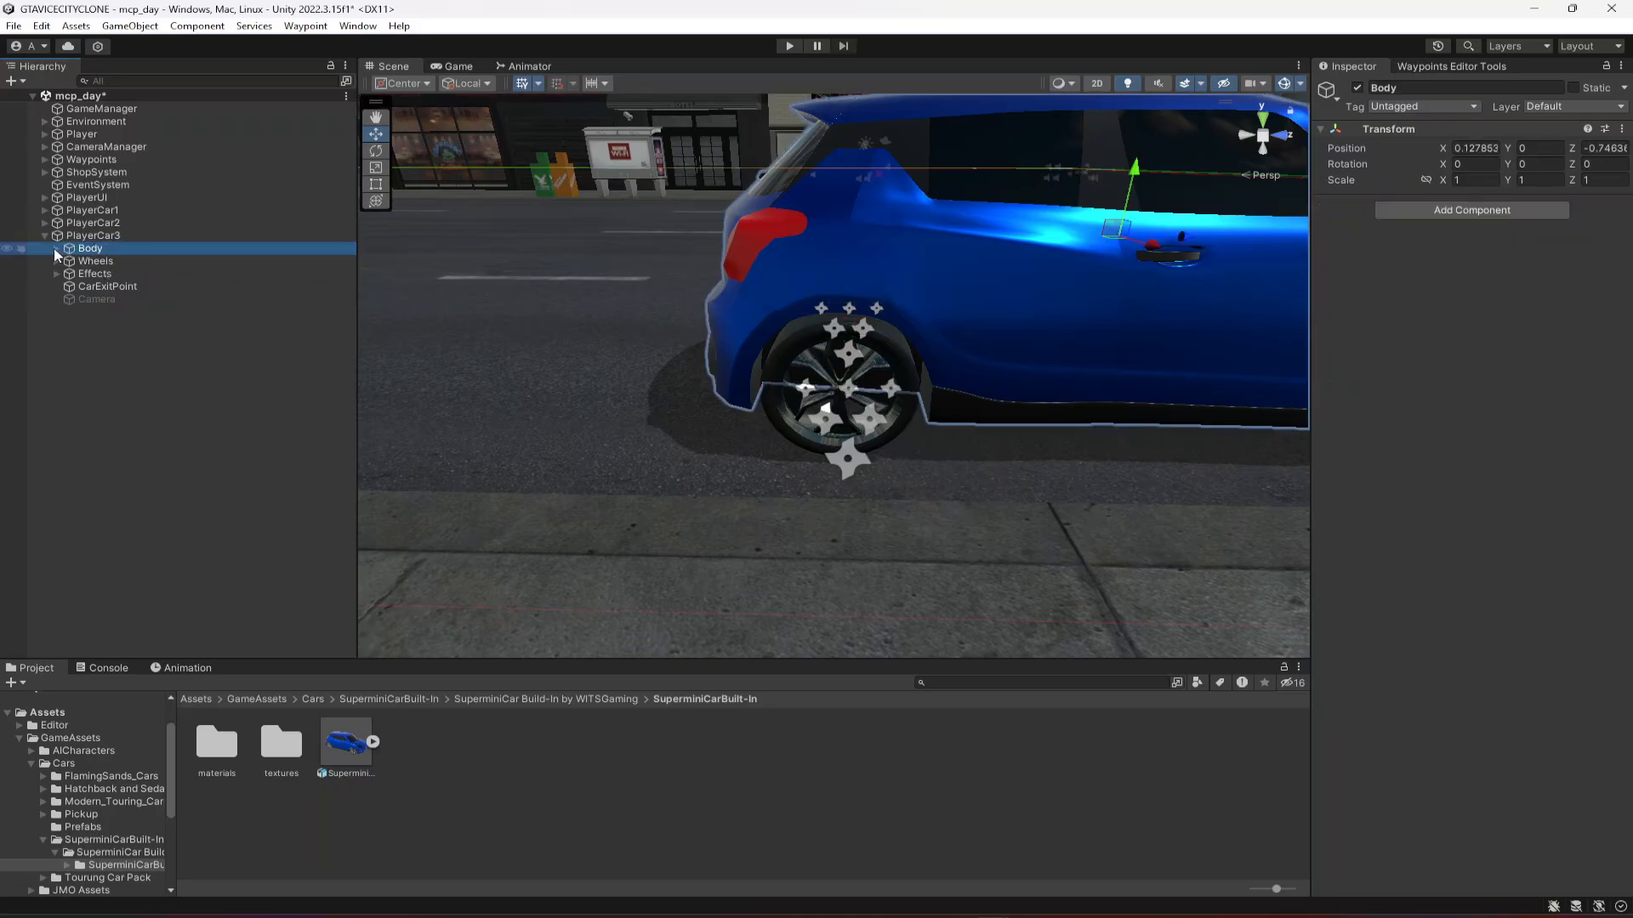
- Add a convex Mesh Collider to all parts of PlayerCar3's Body, from back_fender_2 through side_skirts
left_click(56, 248)
left_click(111, 261)
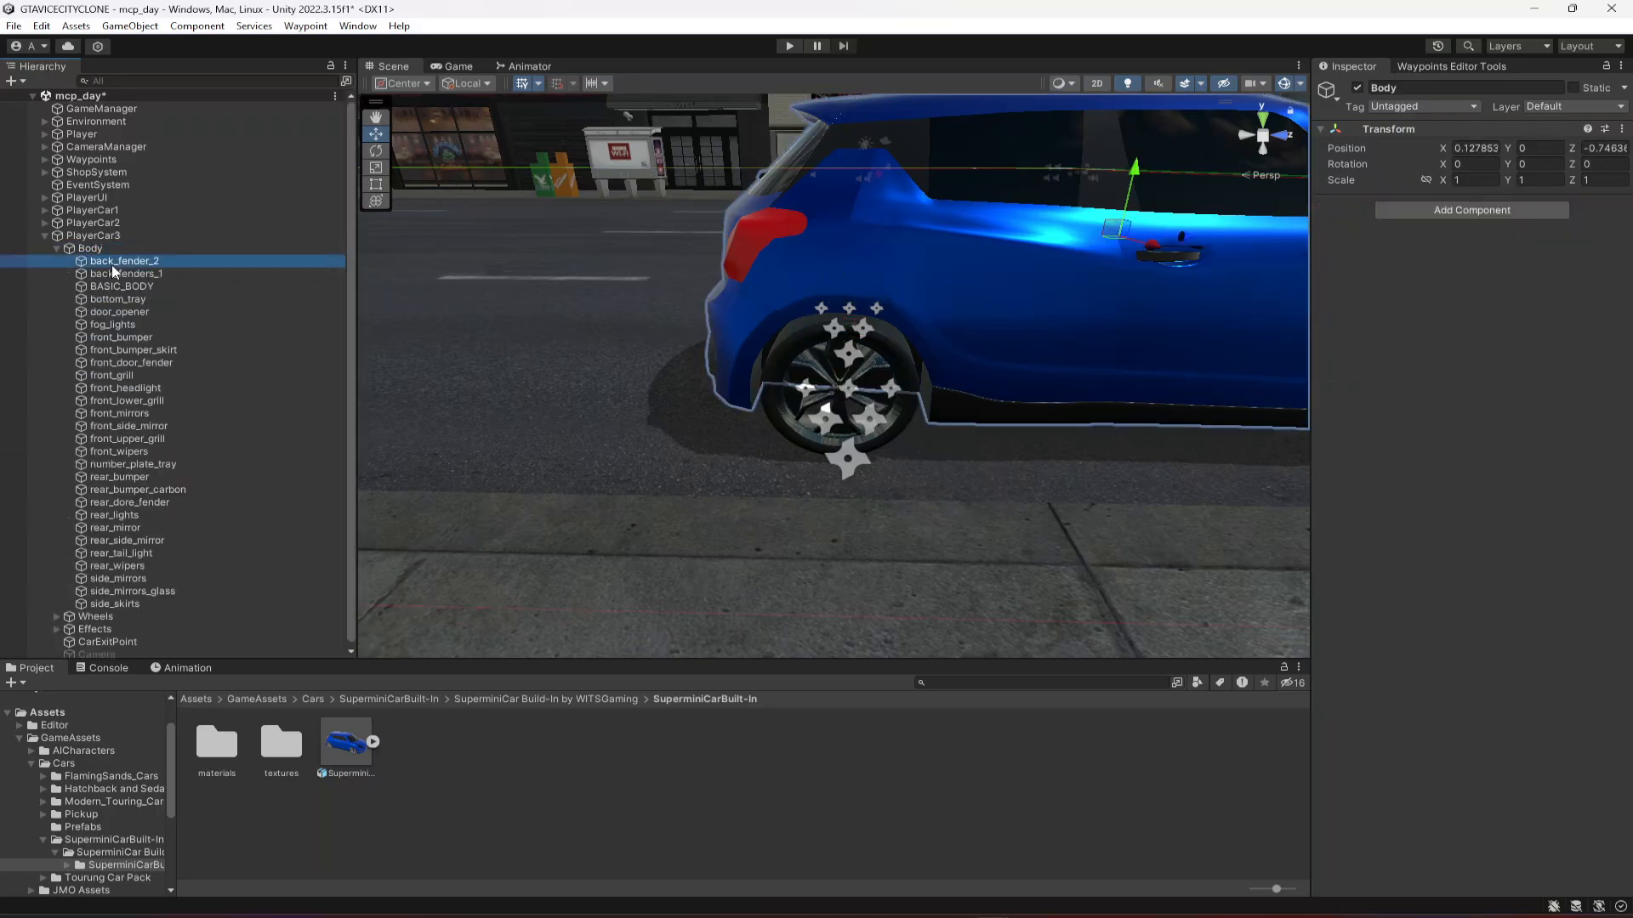
left_click(113, 602, "shift")
left_click(1484, 268)
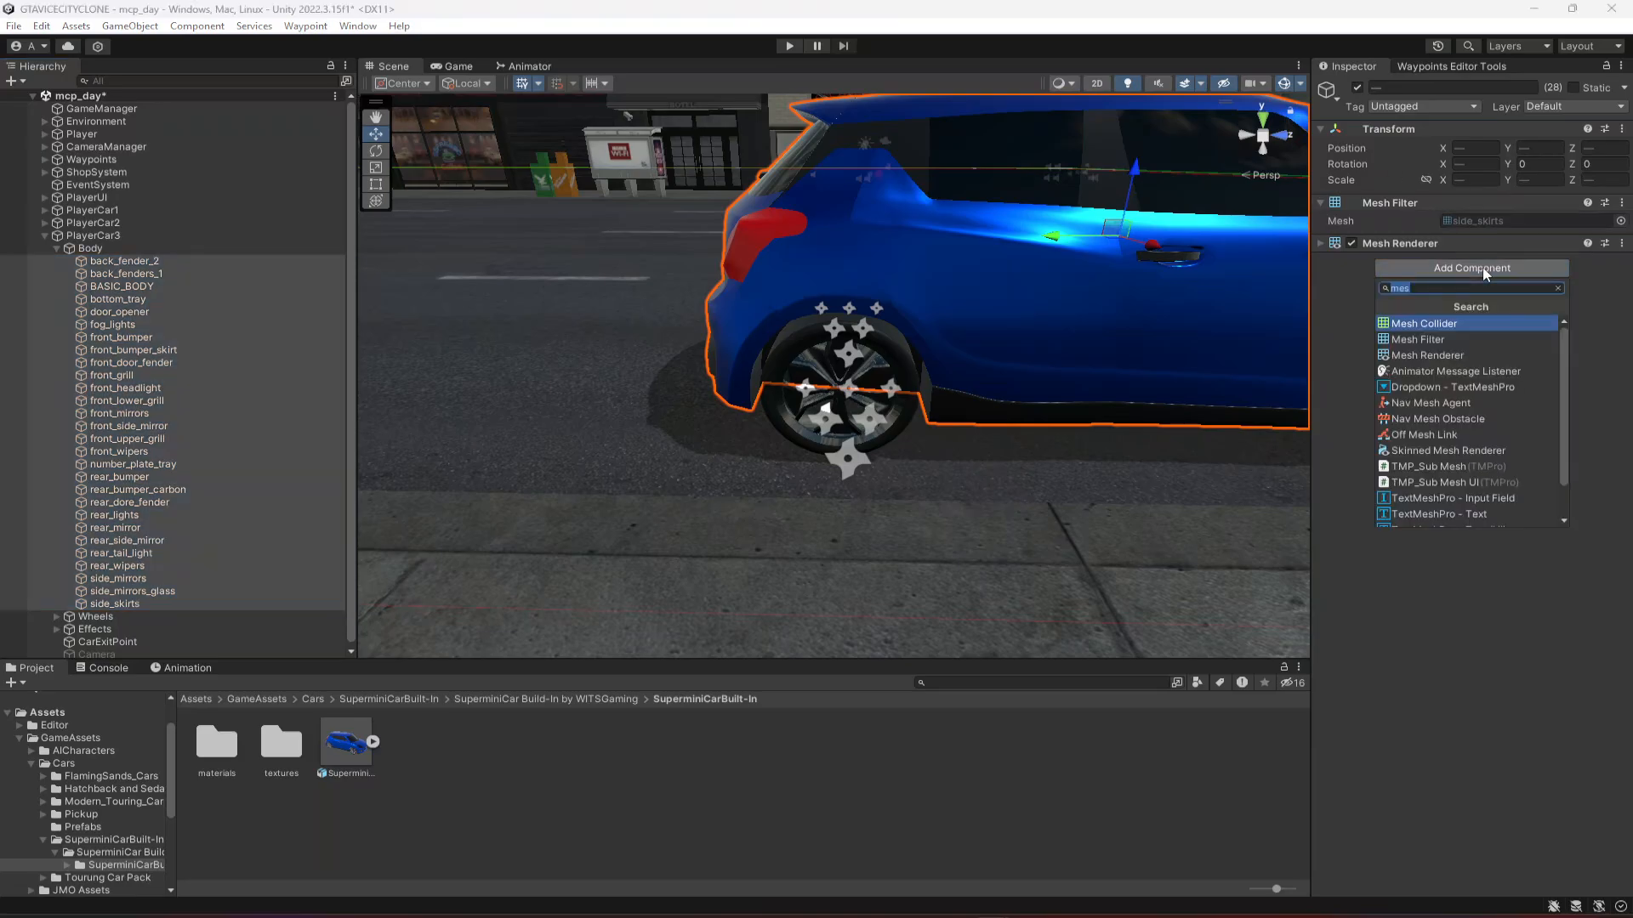
key("Return")
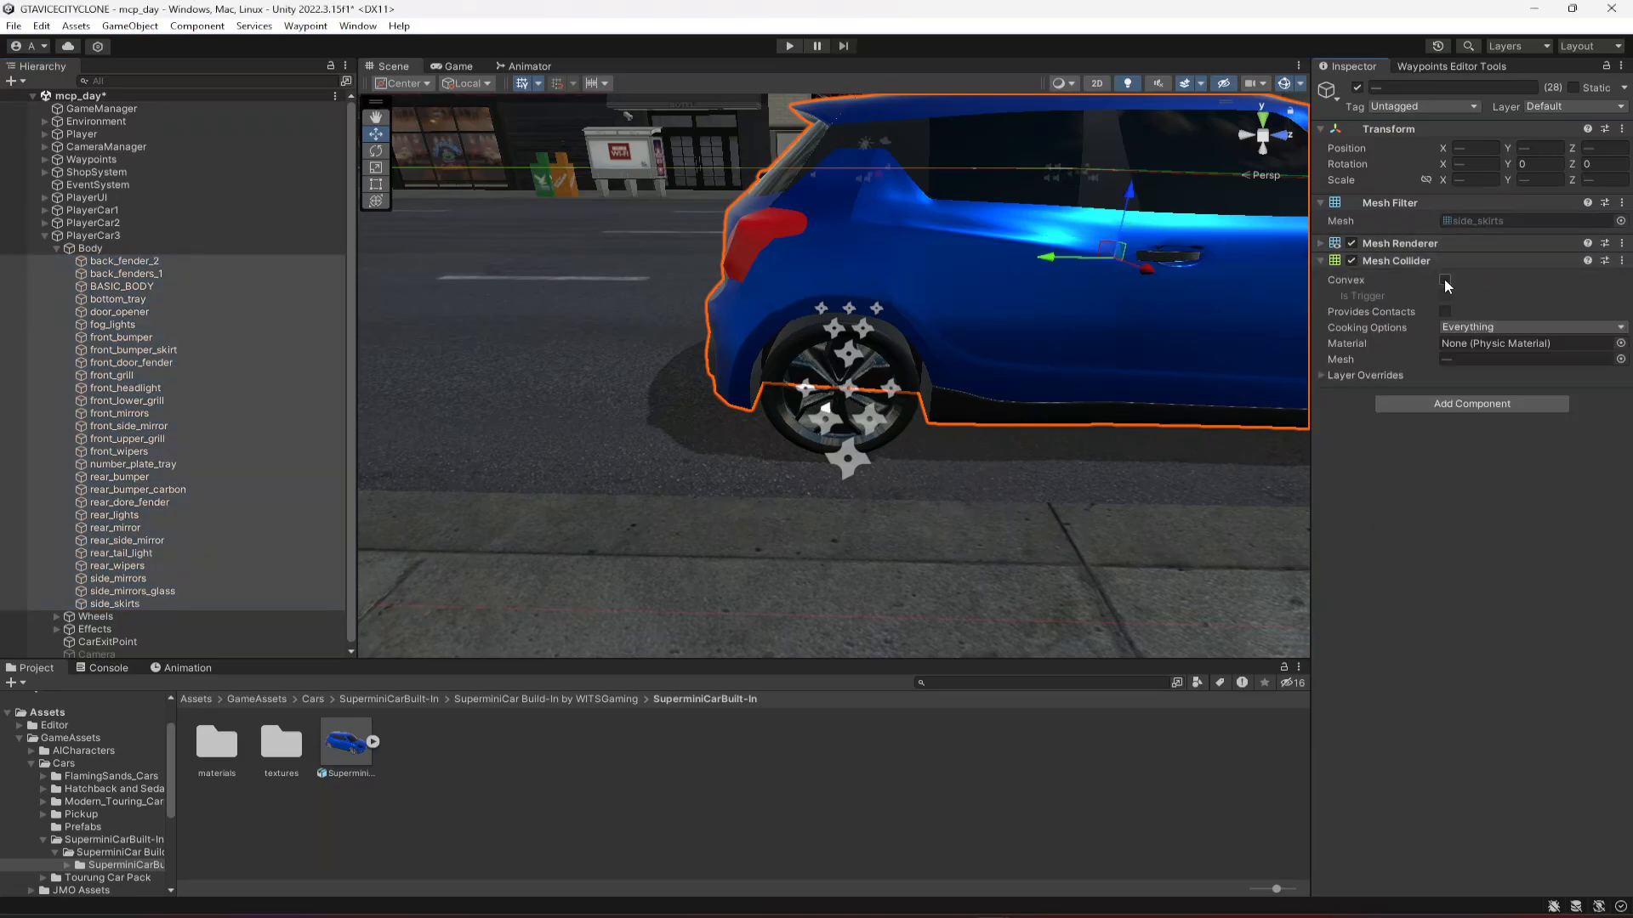
left_click(1444, 280)
- Add a Mesh Collider to PlayerCar3's Body parent object and save the scene
left_click(85, 249)
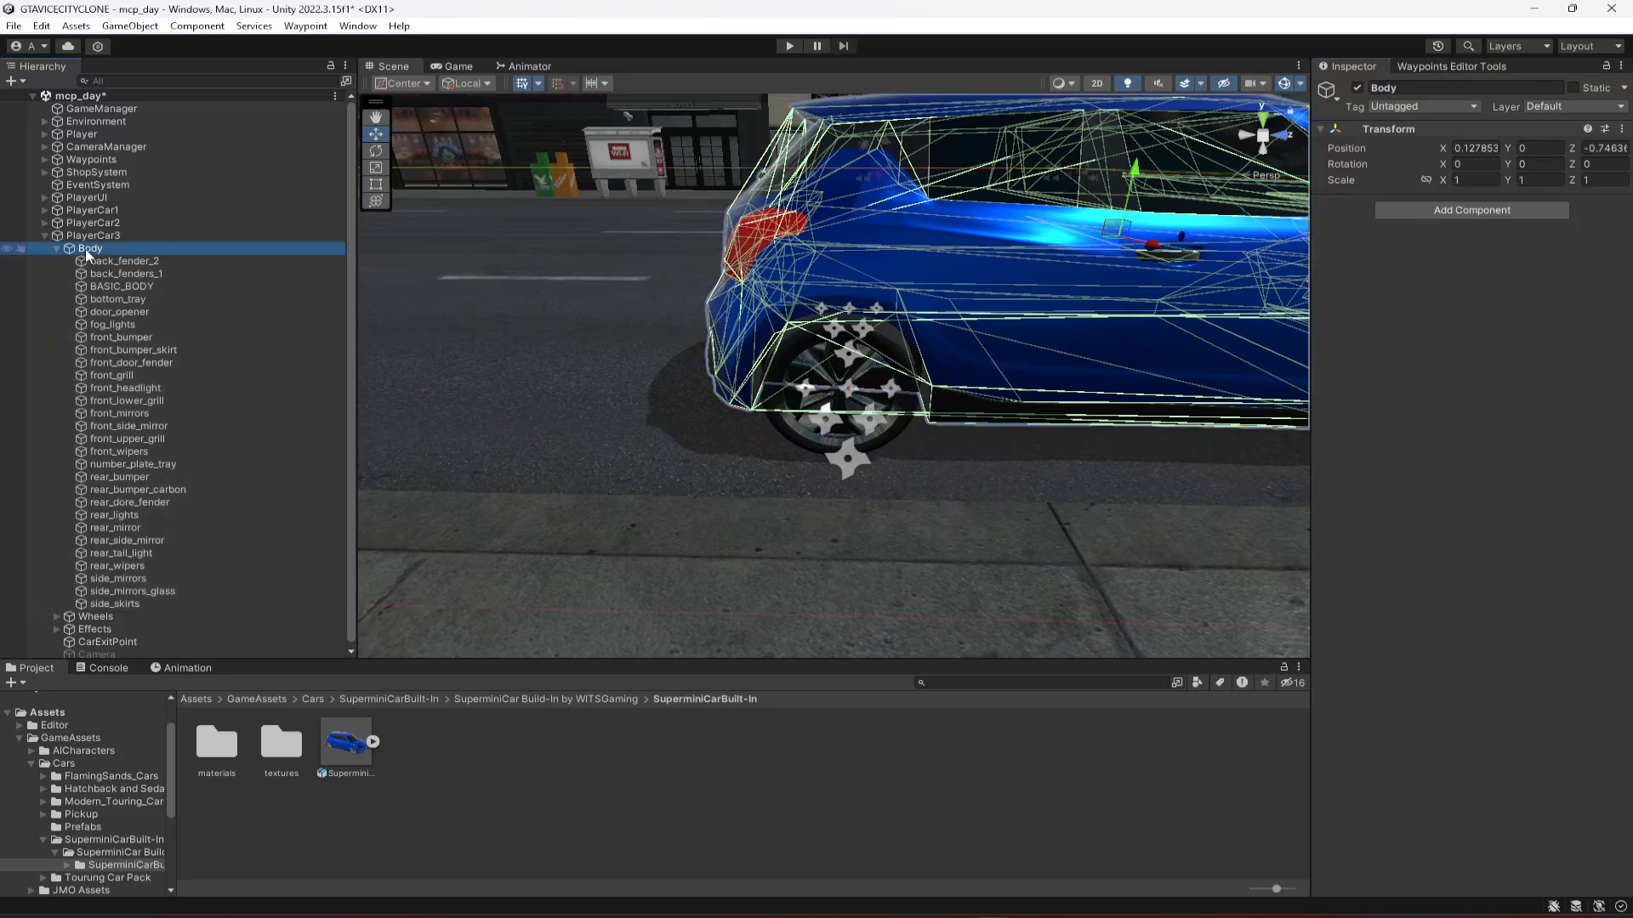
left_click(1472, 216)
left_click(1421, 267)
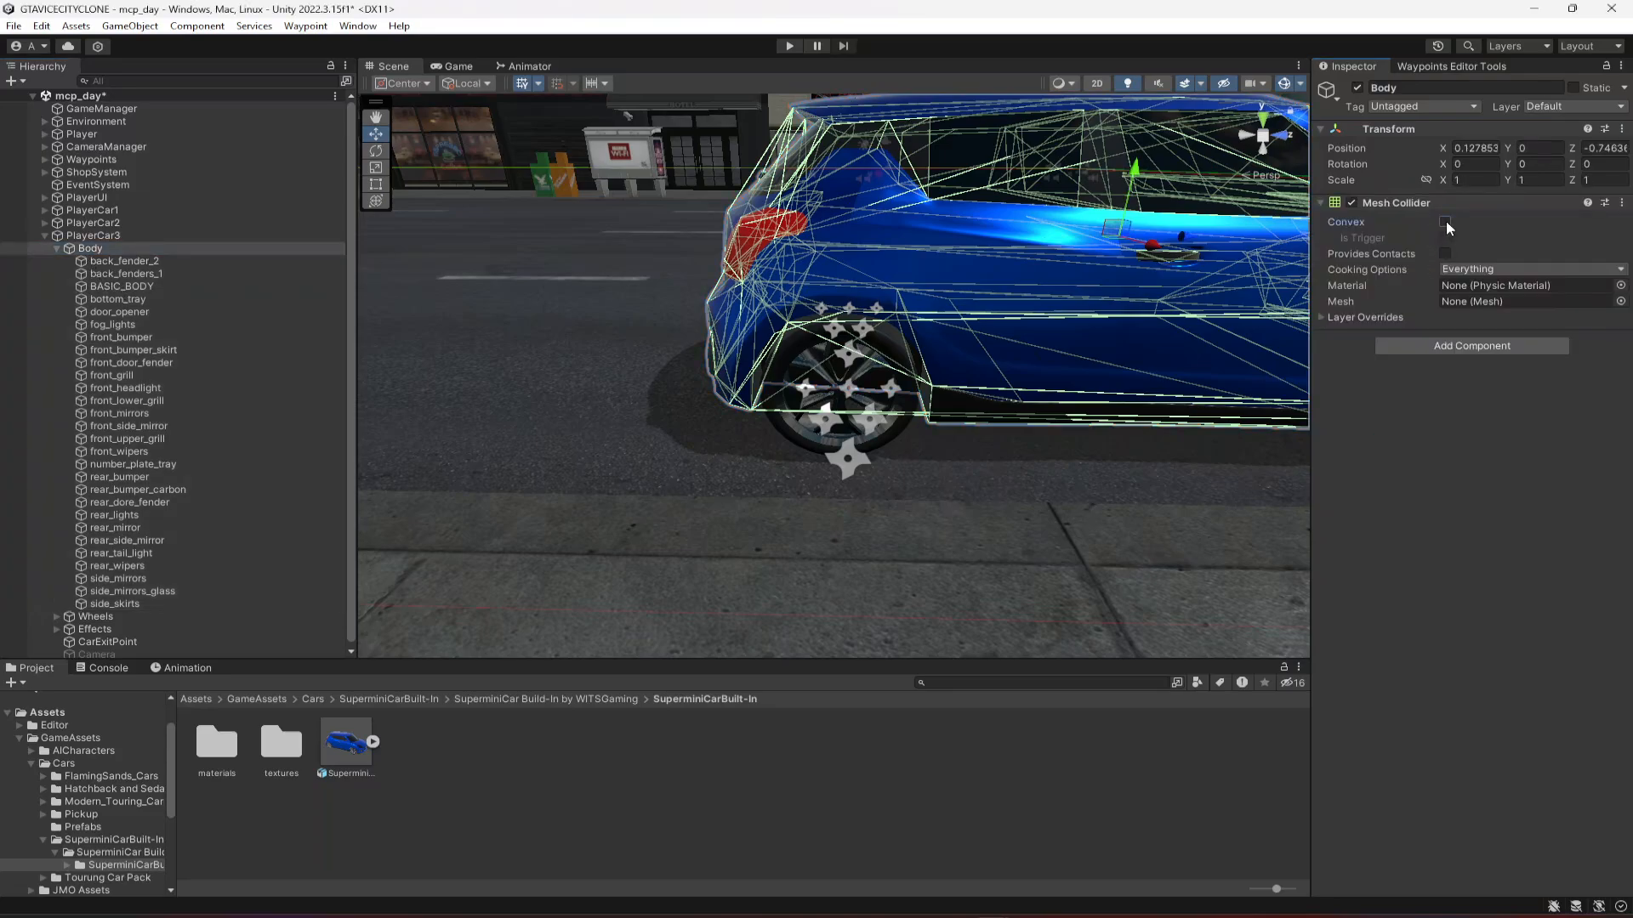
left_click(56, 248)
left_click(85, 237)
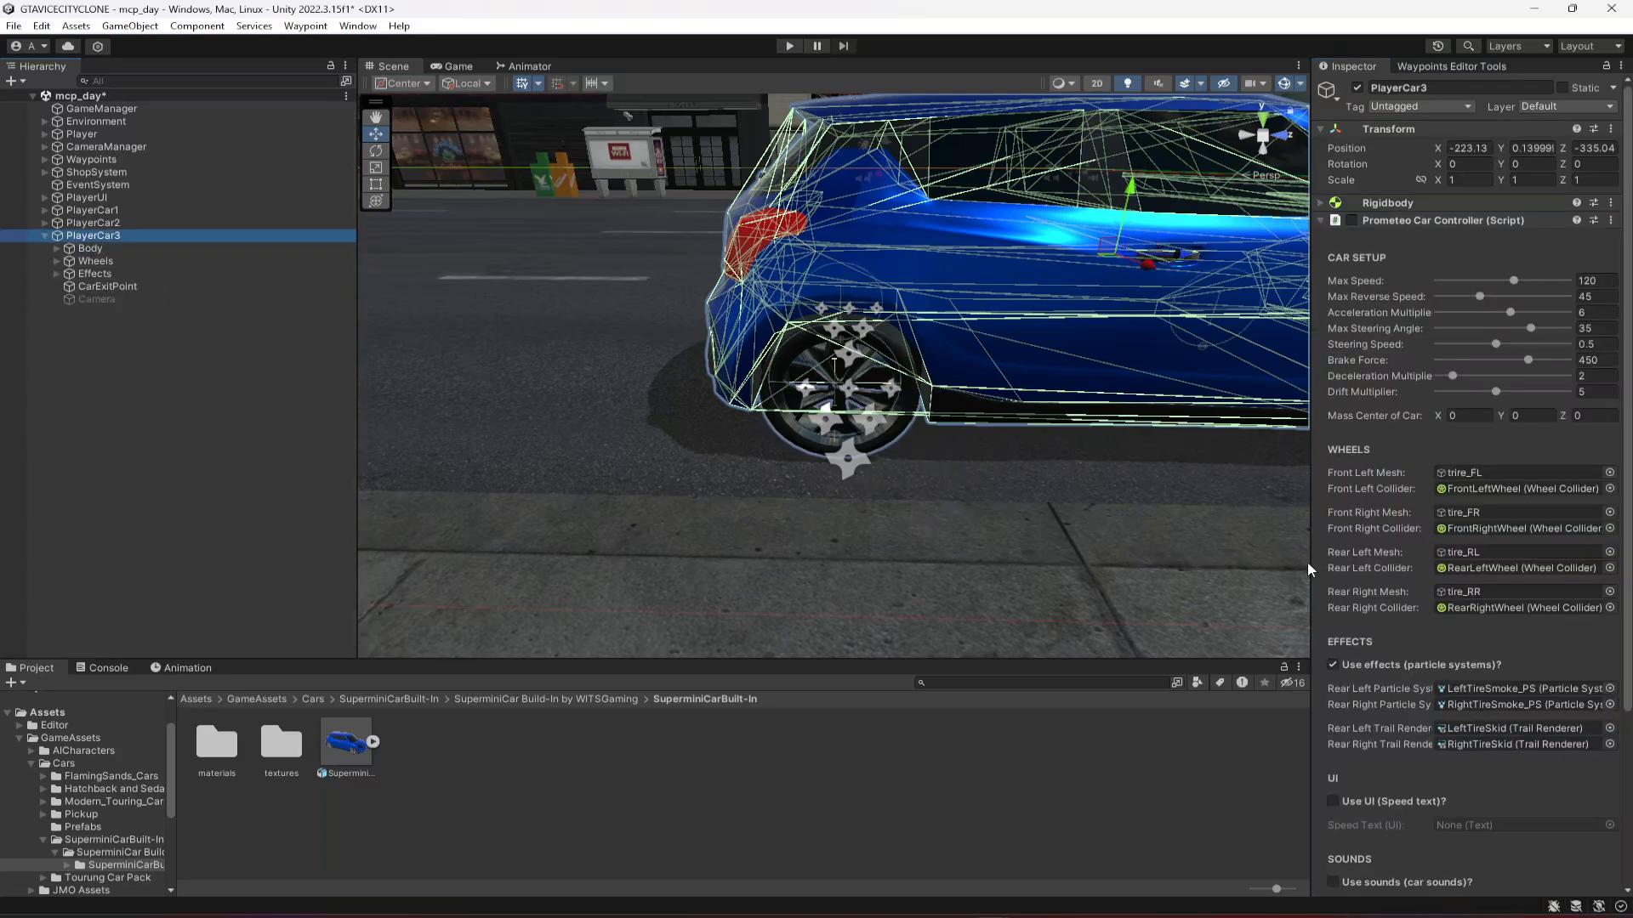
key("ctrl+s")
- Open the CarInteraction script used by GameManager's Car Interaction component in the code editor
scroll(1528, 587, "down", 5)
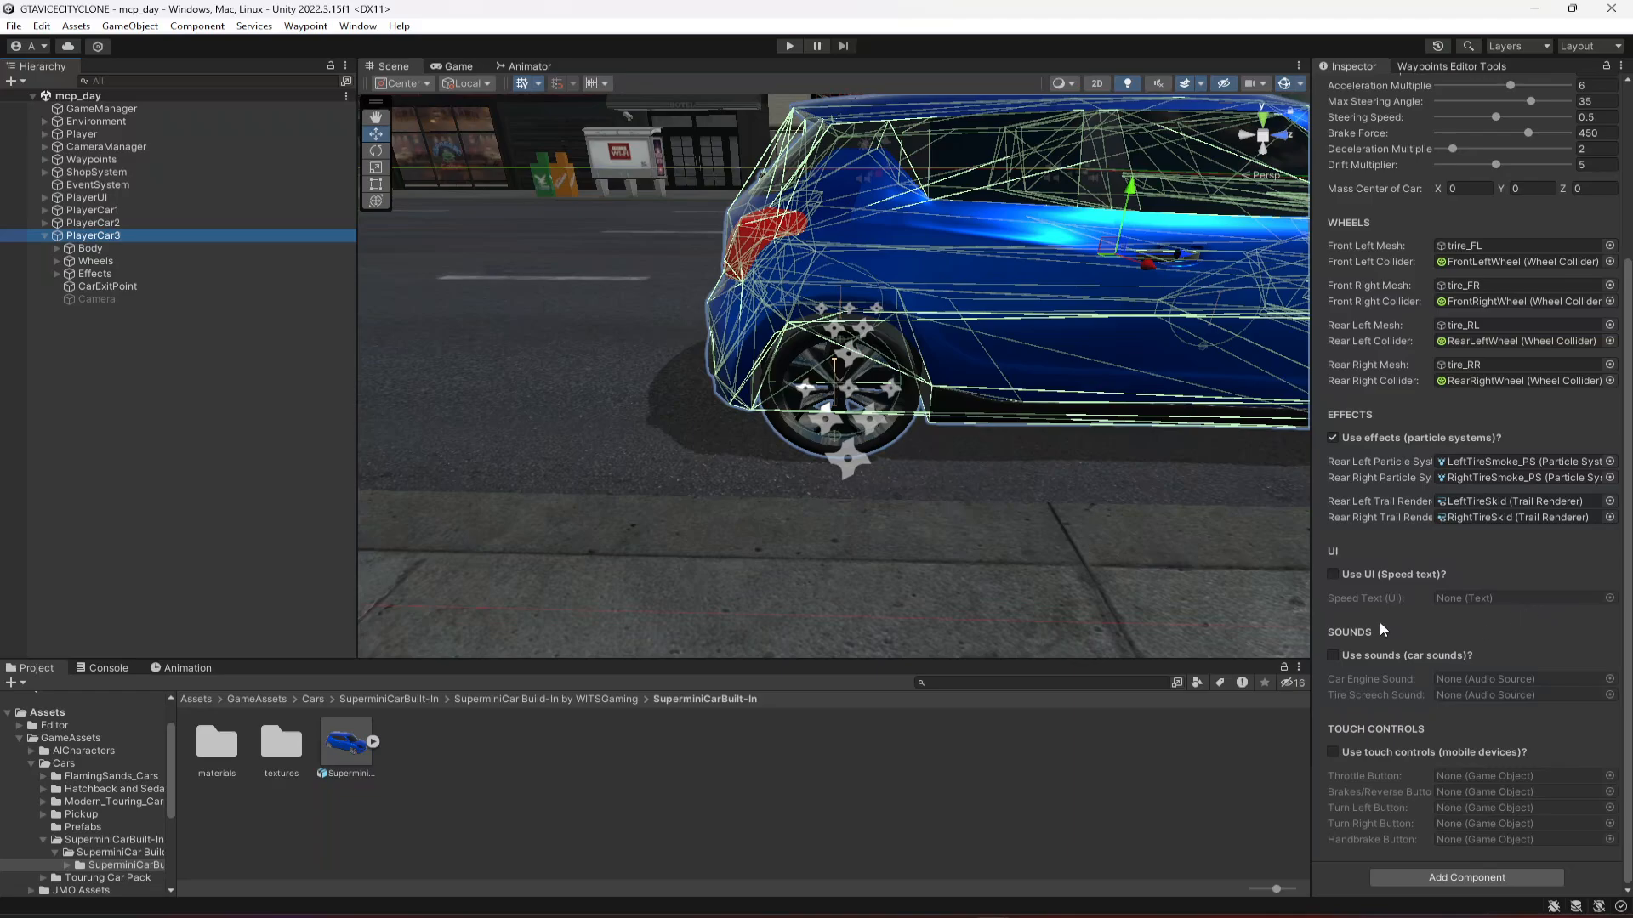
left_click(98, 111)
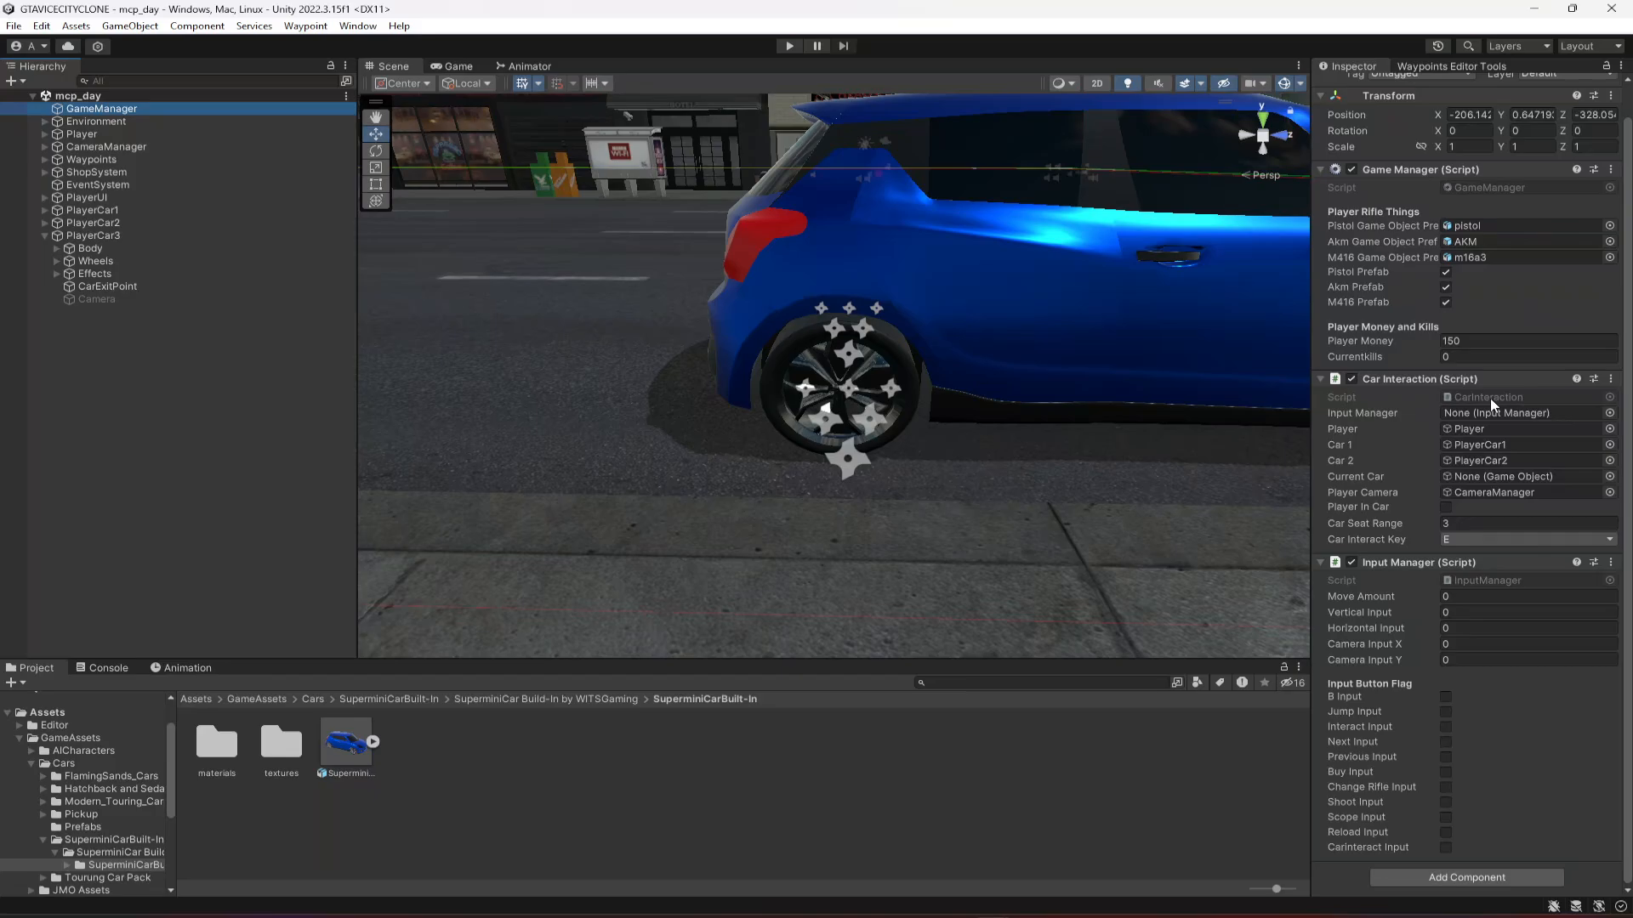
left_click(1490, 398)
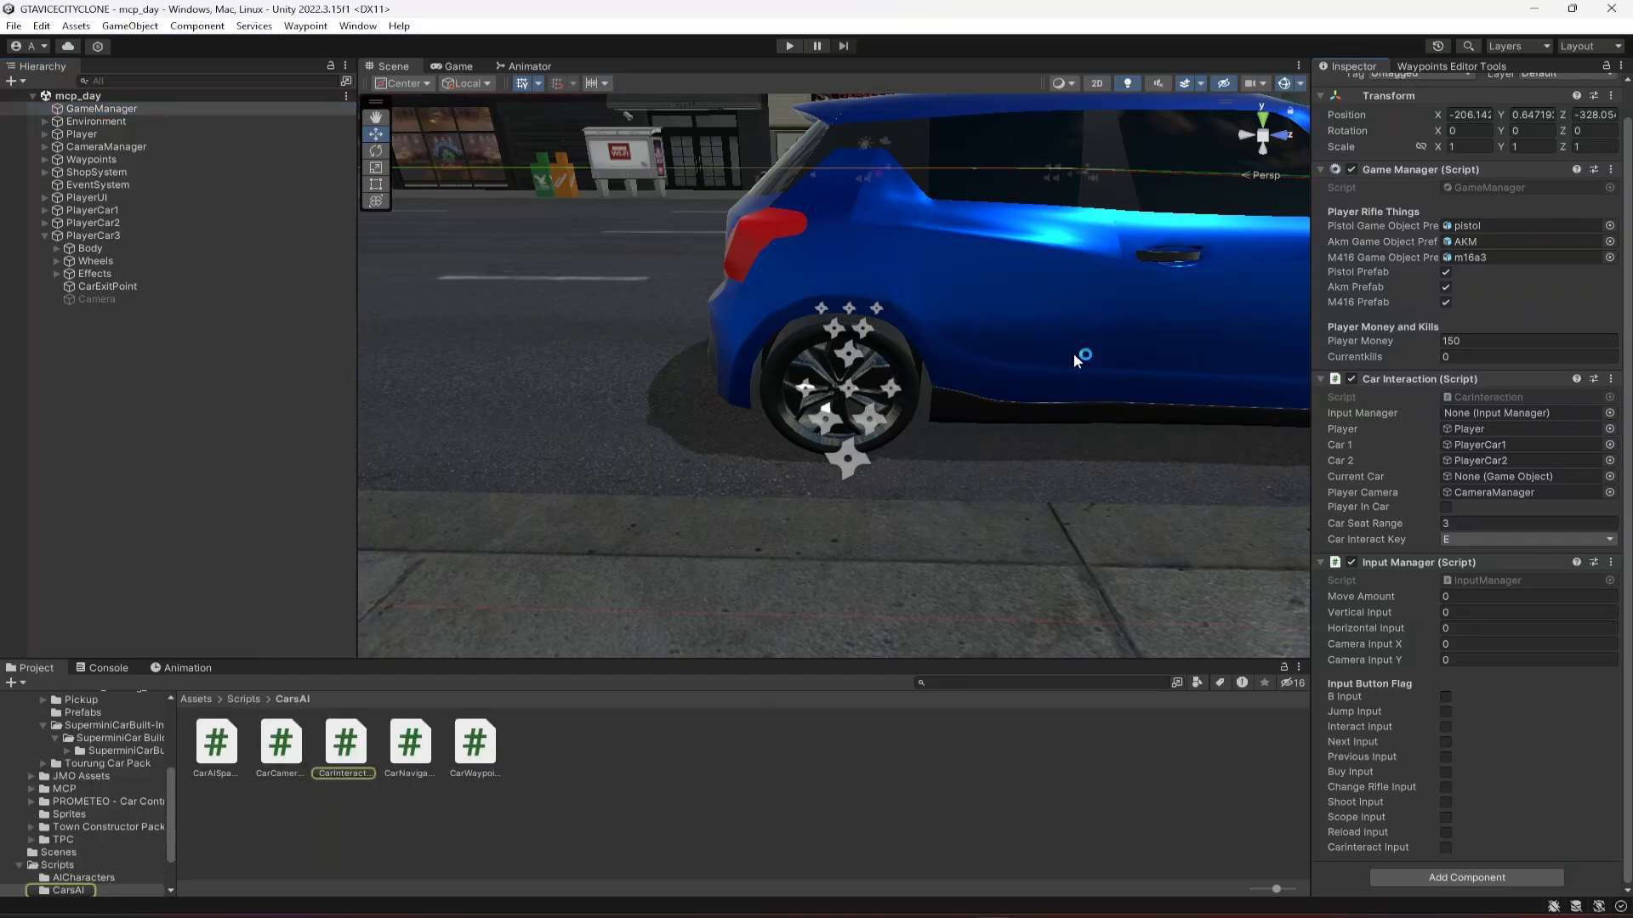
scroll(493, 450, "up", 5)
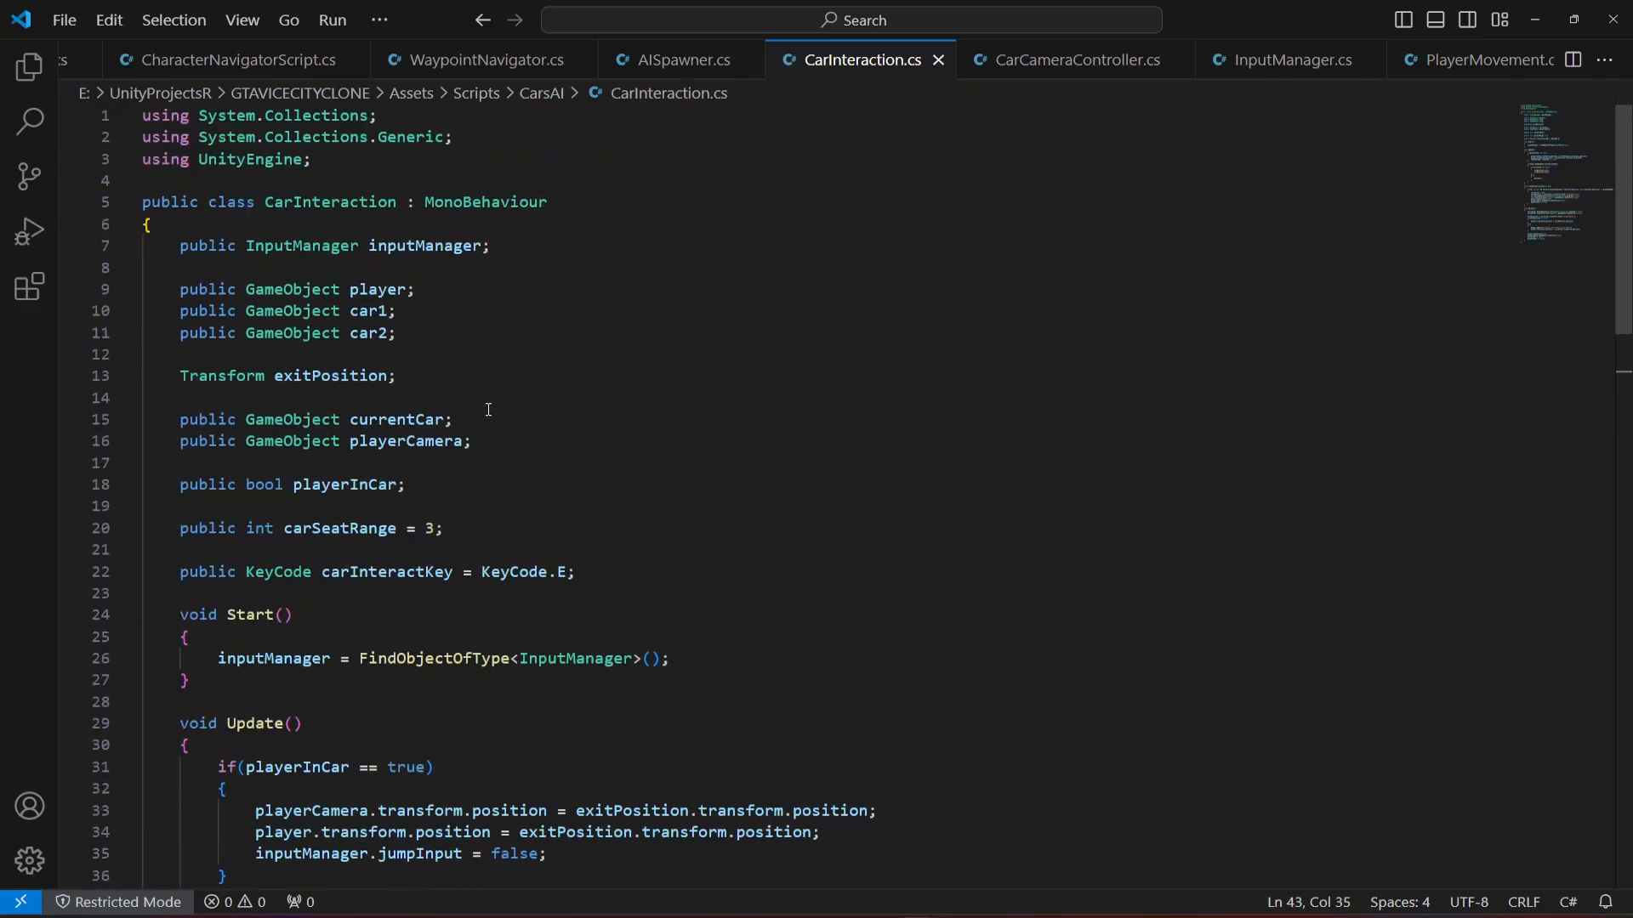
- Declare a public GameObject car3 directly below the car2 declaration in CarInteraction.cs
left_click_drag(431, 330, 195, 341)
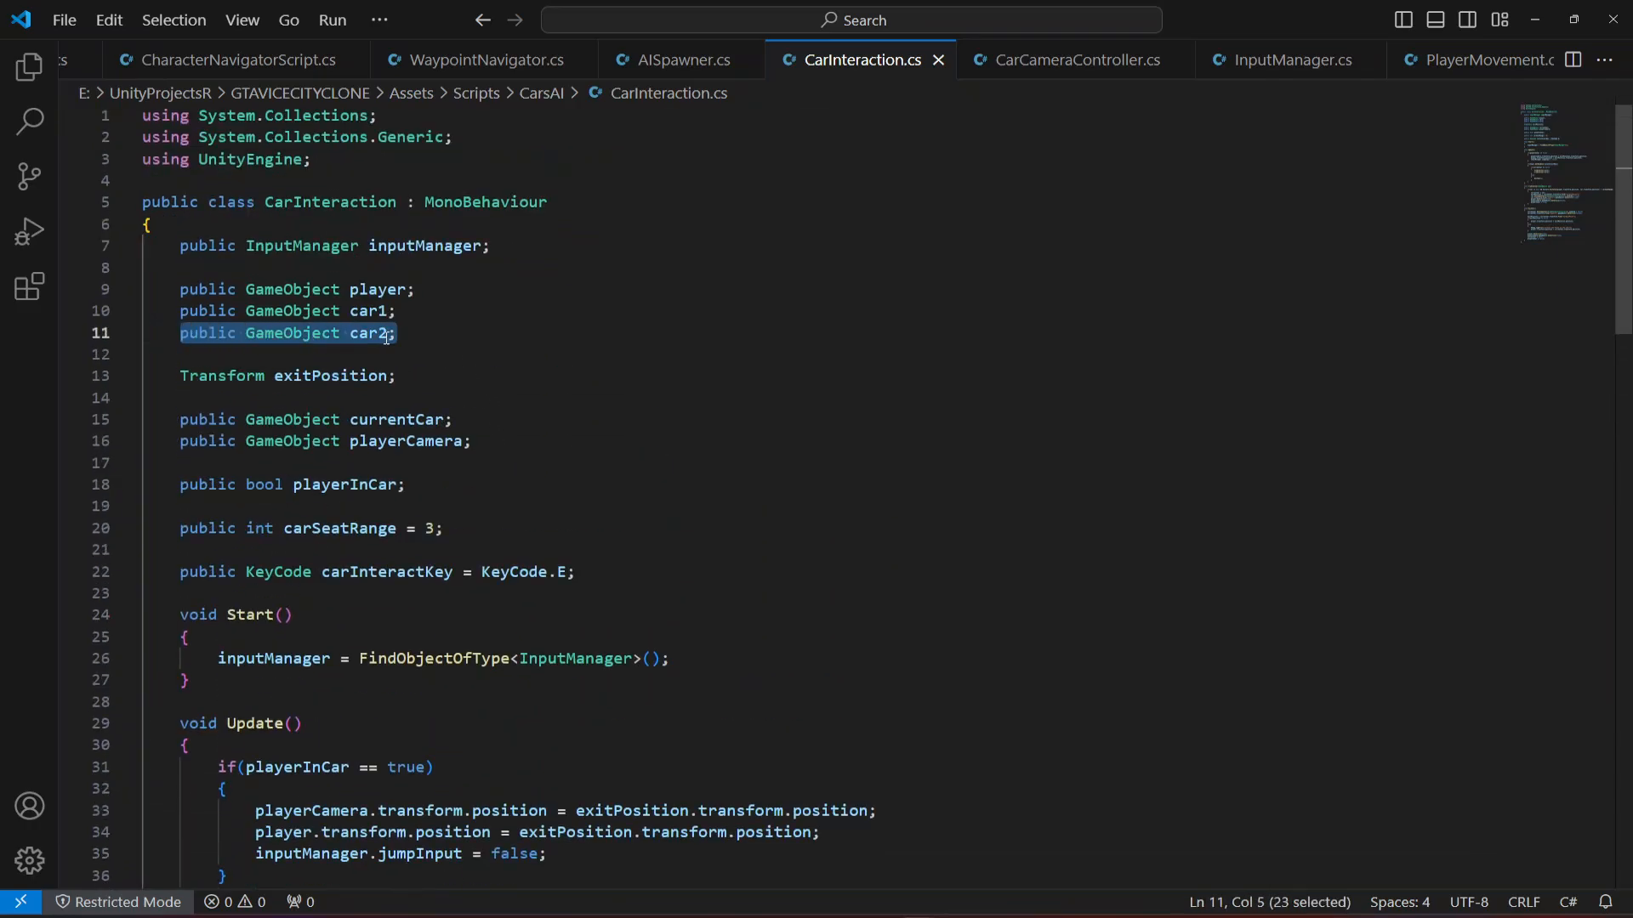
left_click(489, 334)
key("shift+alt+Down")
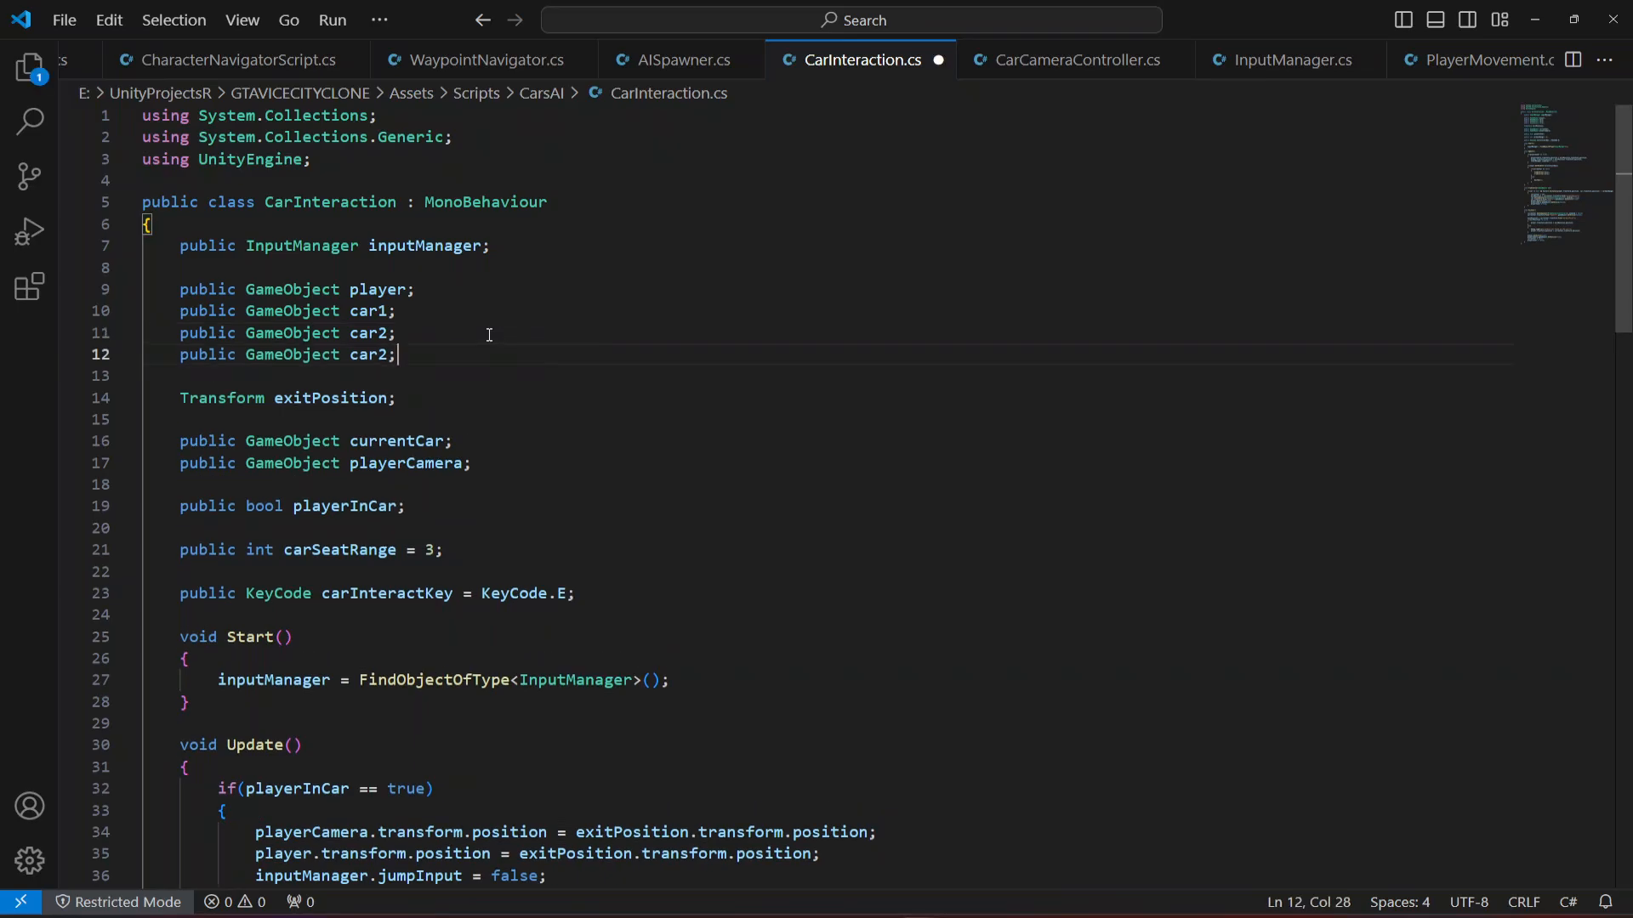
left_click_drag(378, 358, 389, 356)
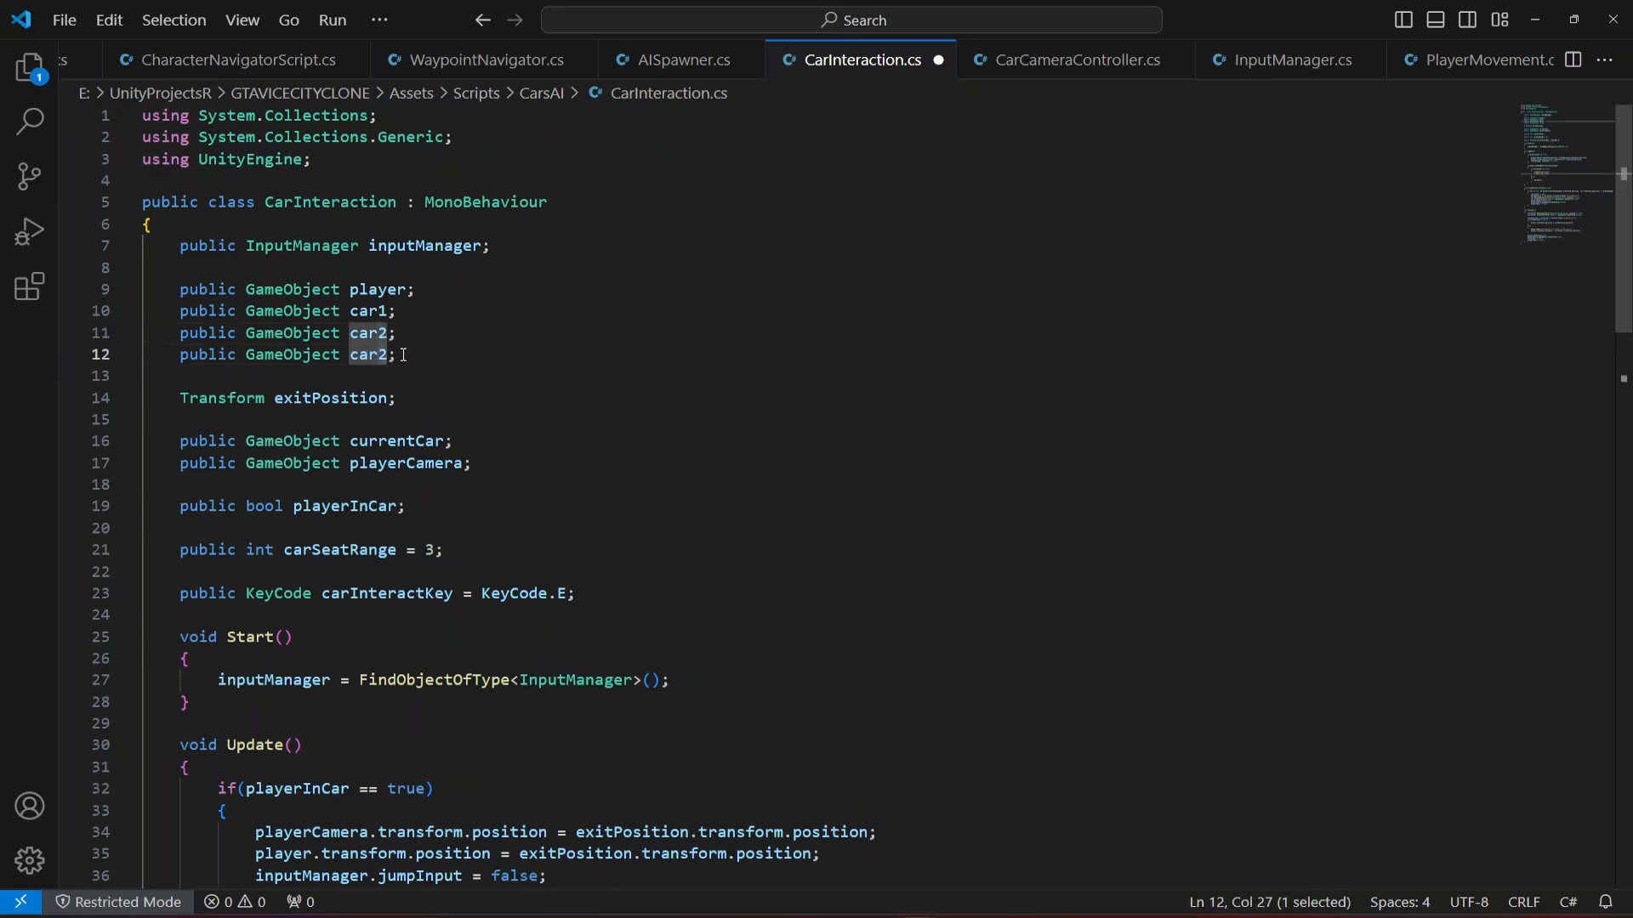
type("3")
- Add a TryEnterCar(car3); call below TryEnterCar(car2); inside the currentCar == null block of Update
scroll(457, 490, "down", 6)
scroll(457, 490, "down", 1)
left_click(479, 574)
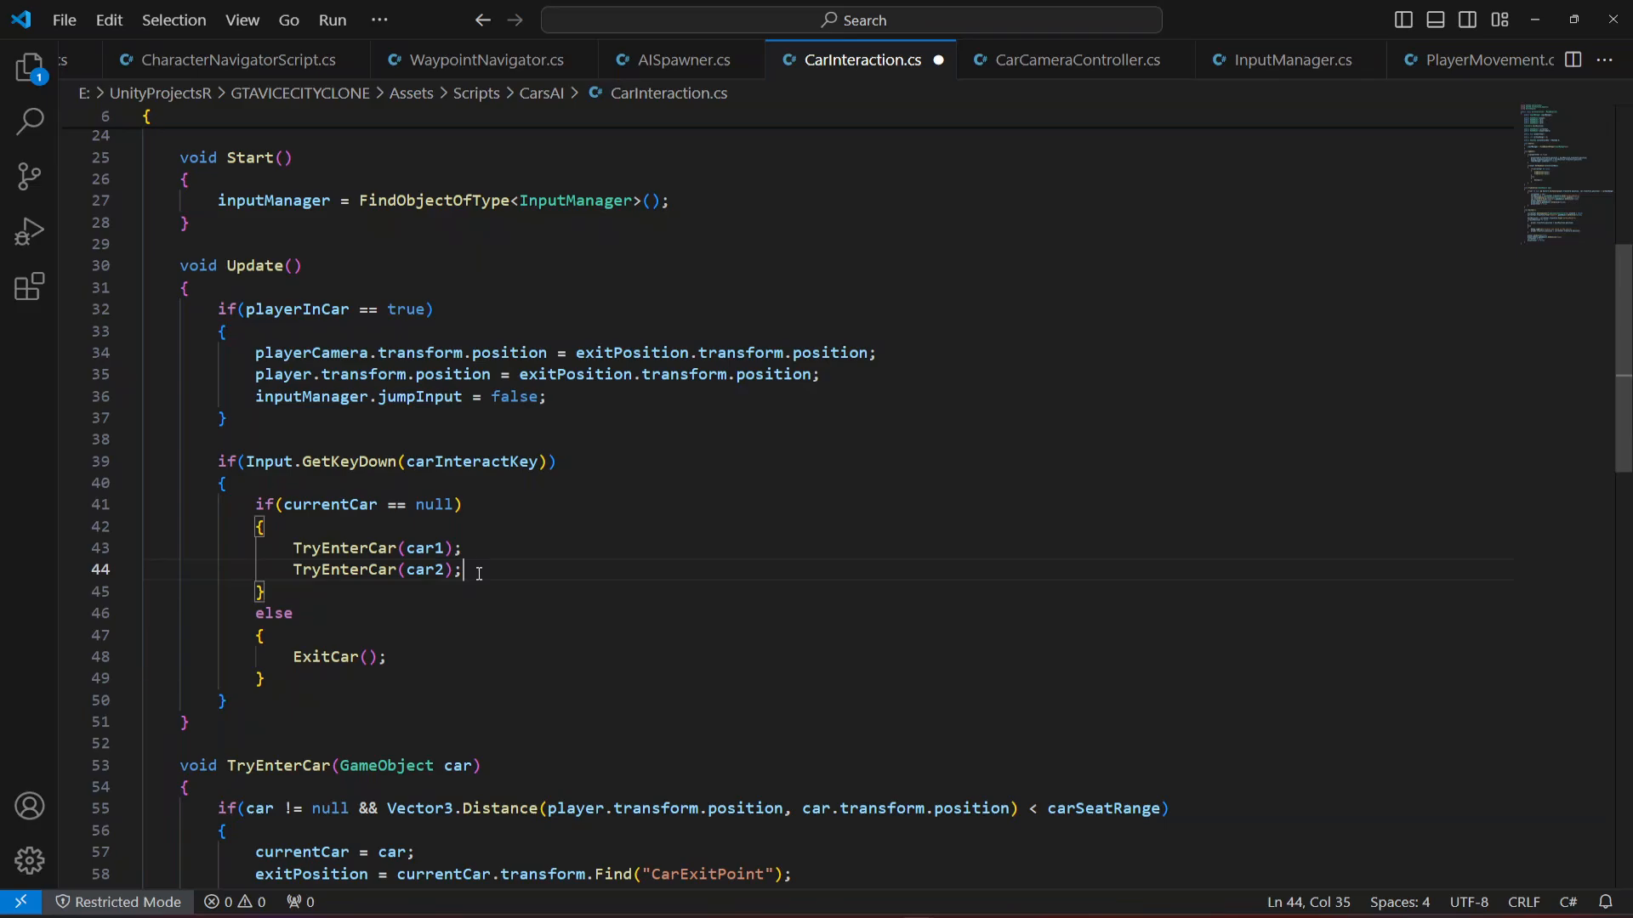
key("shift+Home")
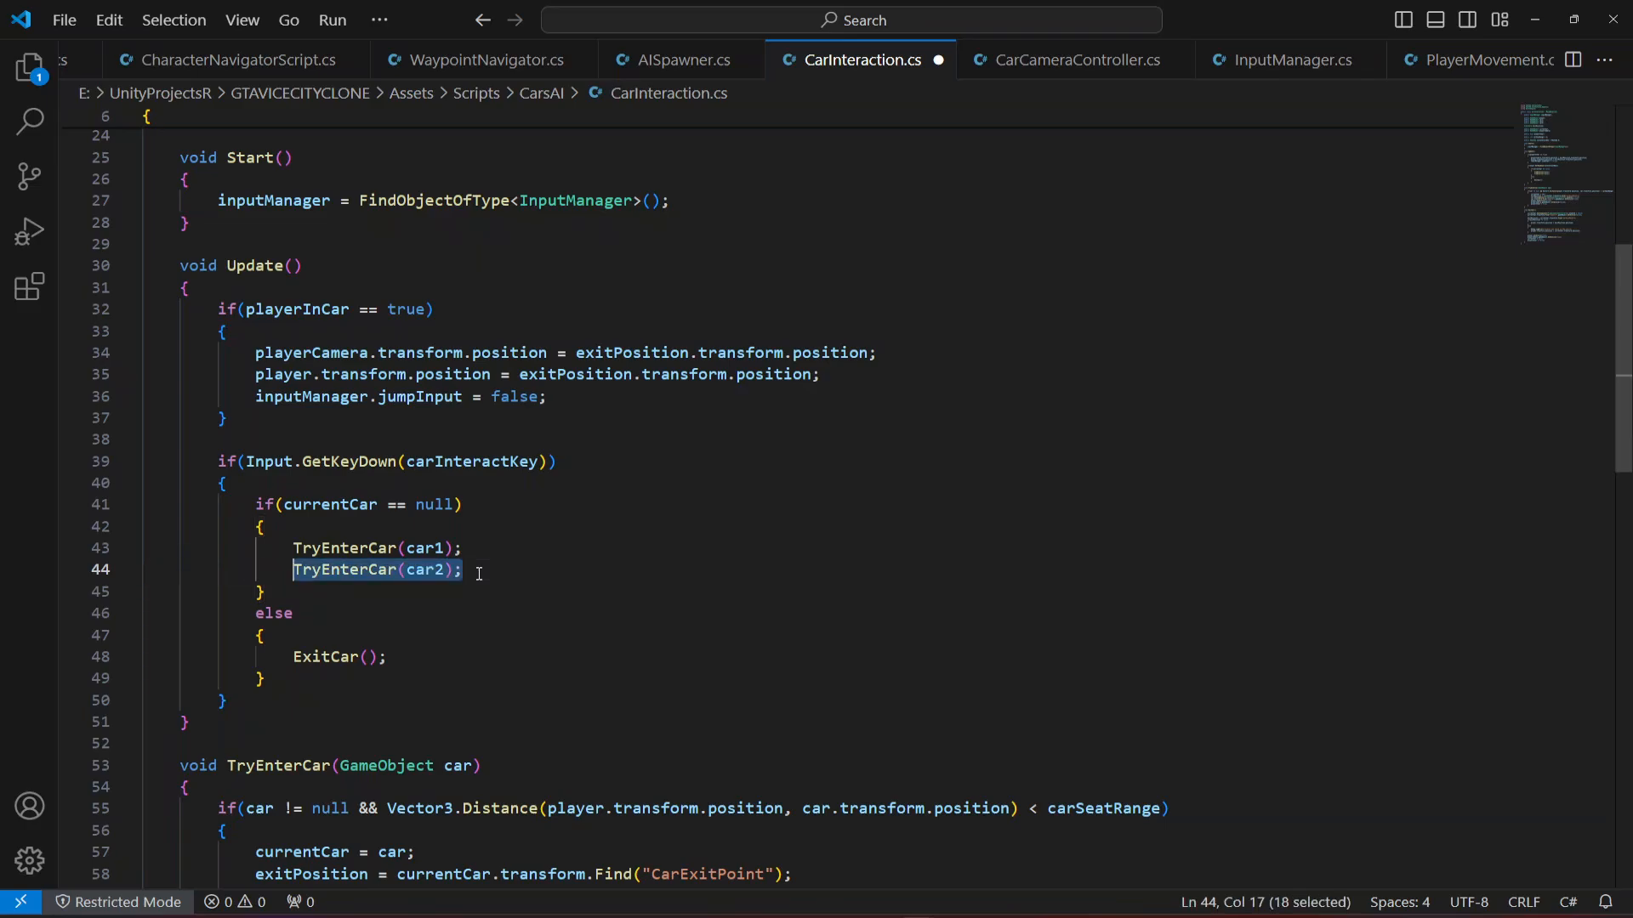
key("ctrl+c")
key("End")
key("Return")
key("ctrl+v")
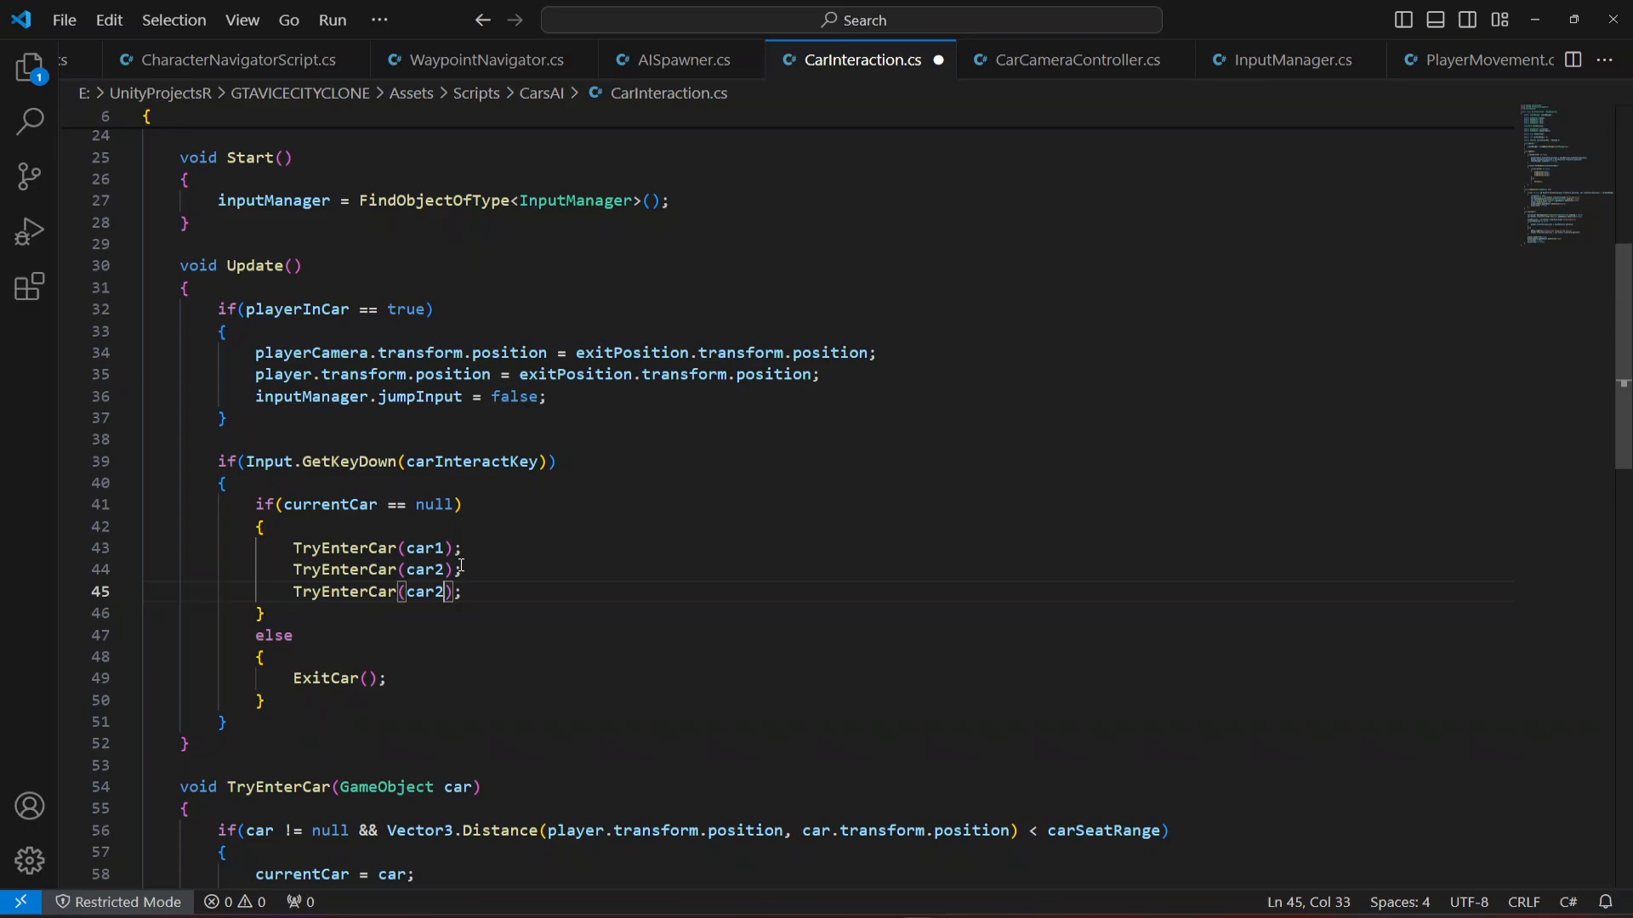
key("BackSpace")
type("3")
- Switch to Unity and assign PlayerCar3 as Car 3 in GameManager's Car Interaction component
key("alt+Tab")
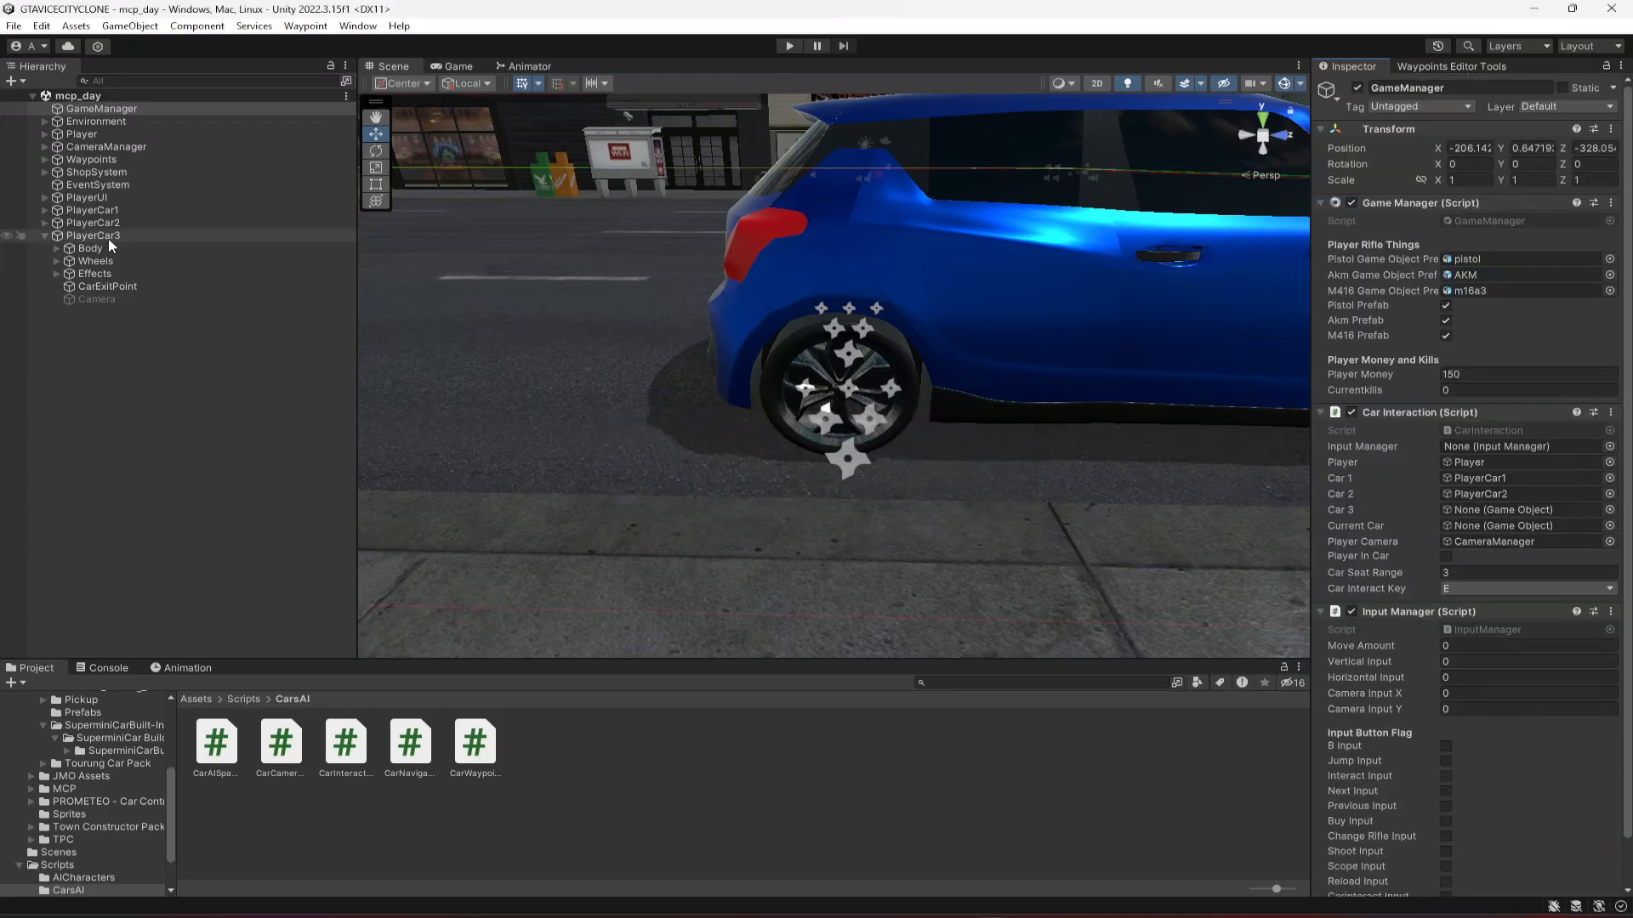
left_click_drag(91, 236, 1477, 510)
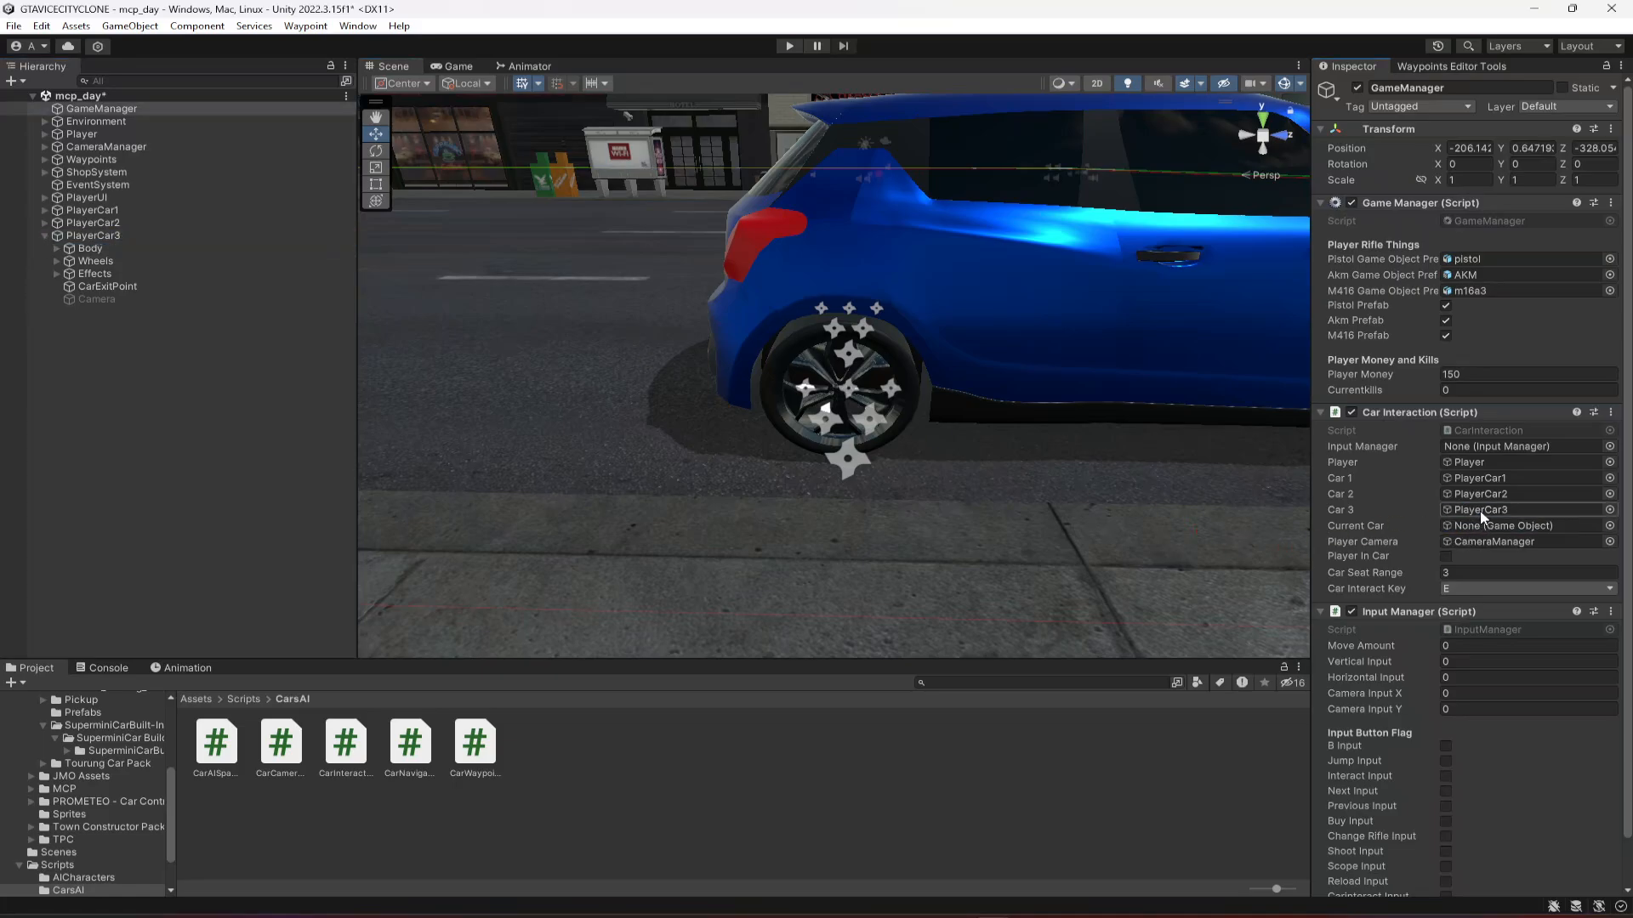
left_click(43, 235)
- Examine PlayerCar3's controller, its Camera settings and where CarExitPoint sits beside the car
left_click(68, 235)
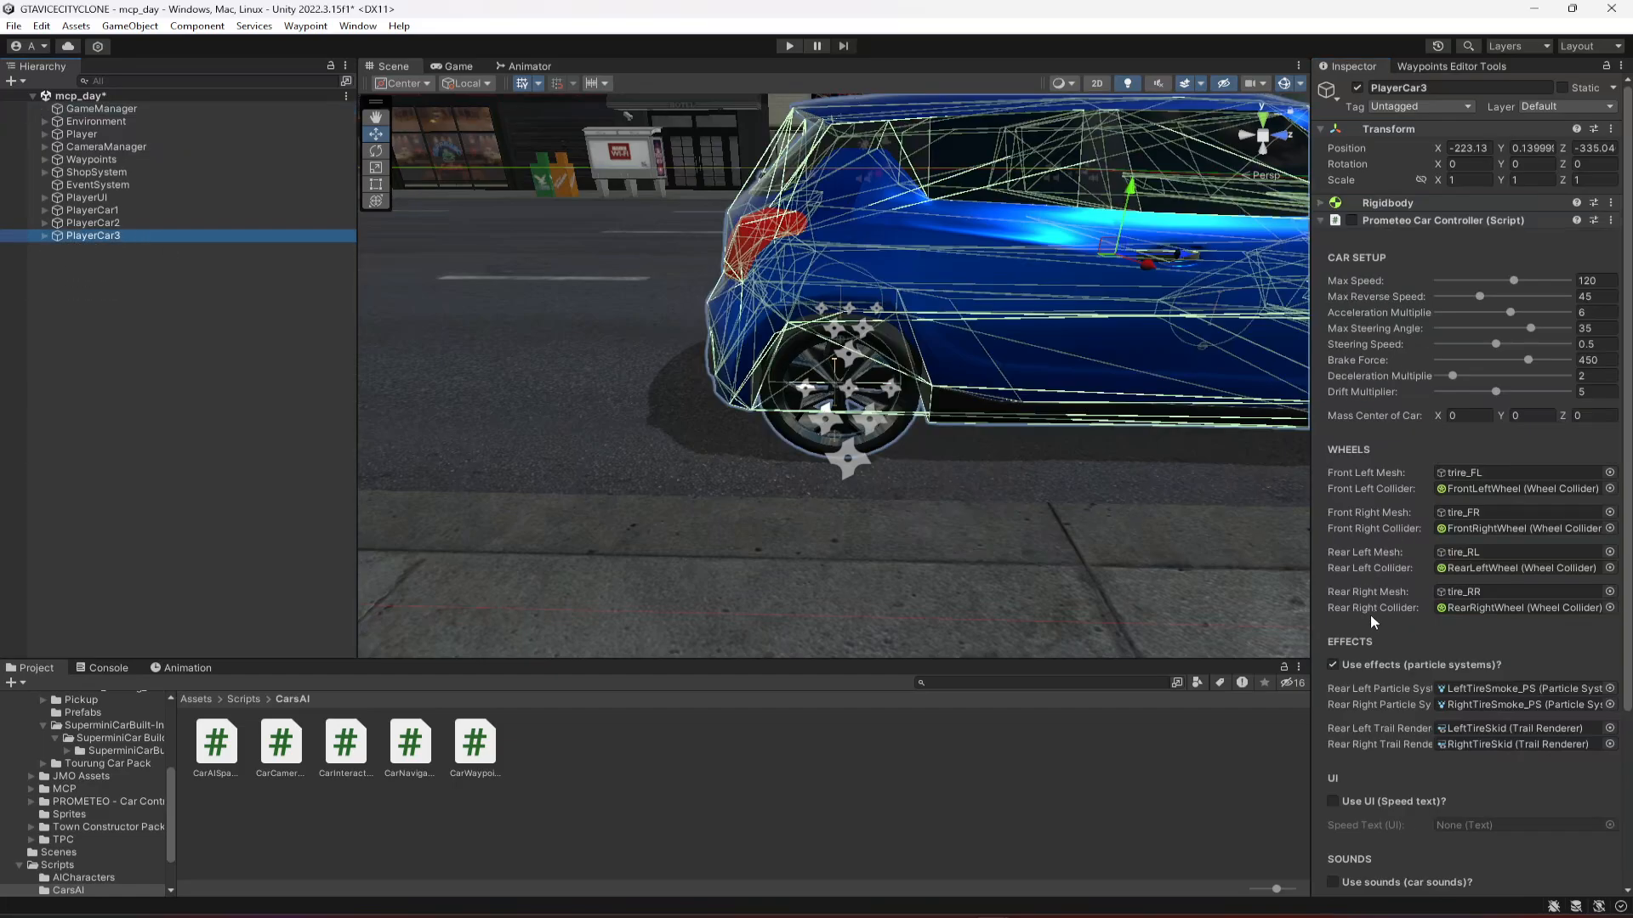
left_click(44, 236)
left_click(80, 300)
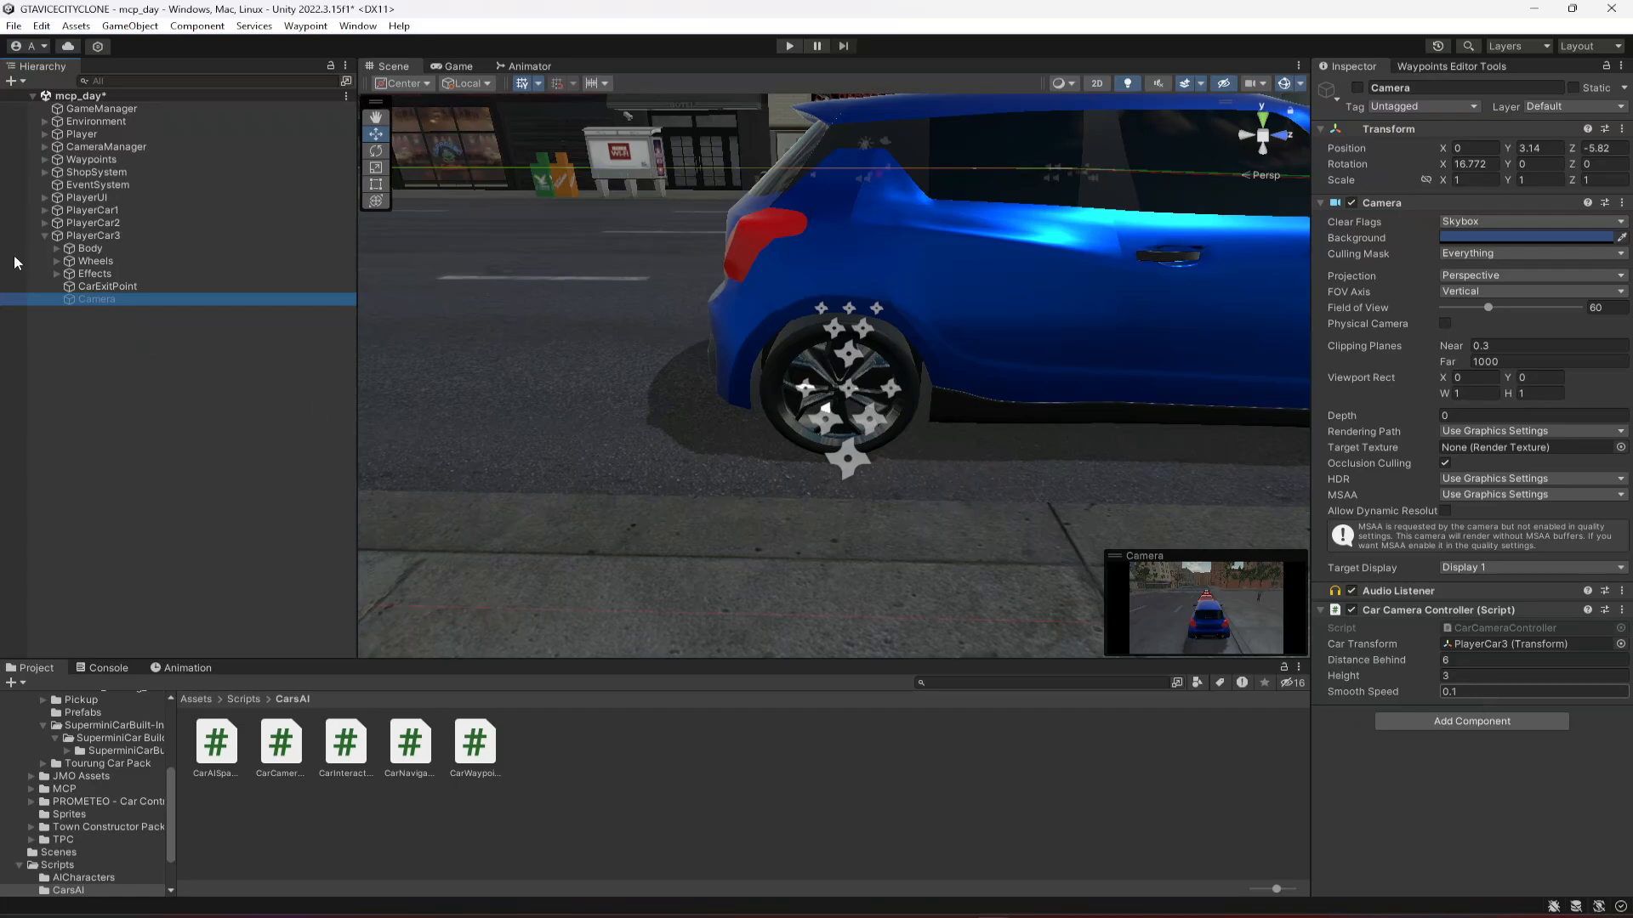
left_click(107, 287)
key("f")
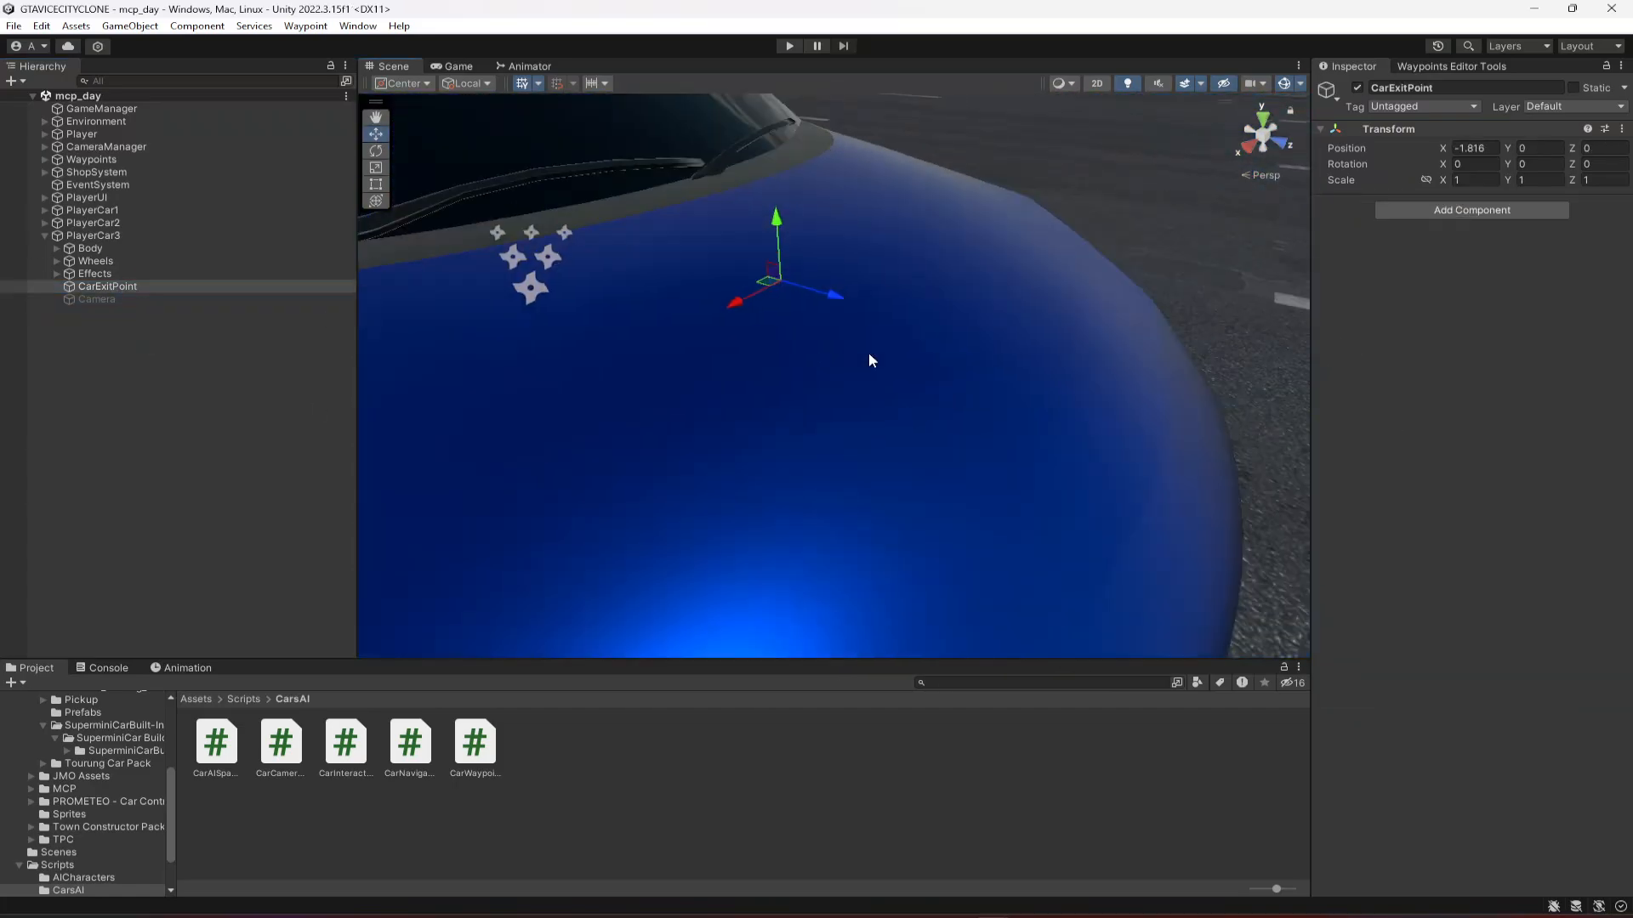
key("s")
right_click_drag(869, 352, 680, 364)
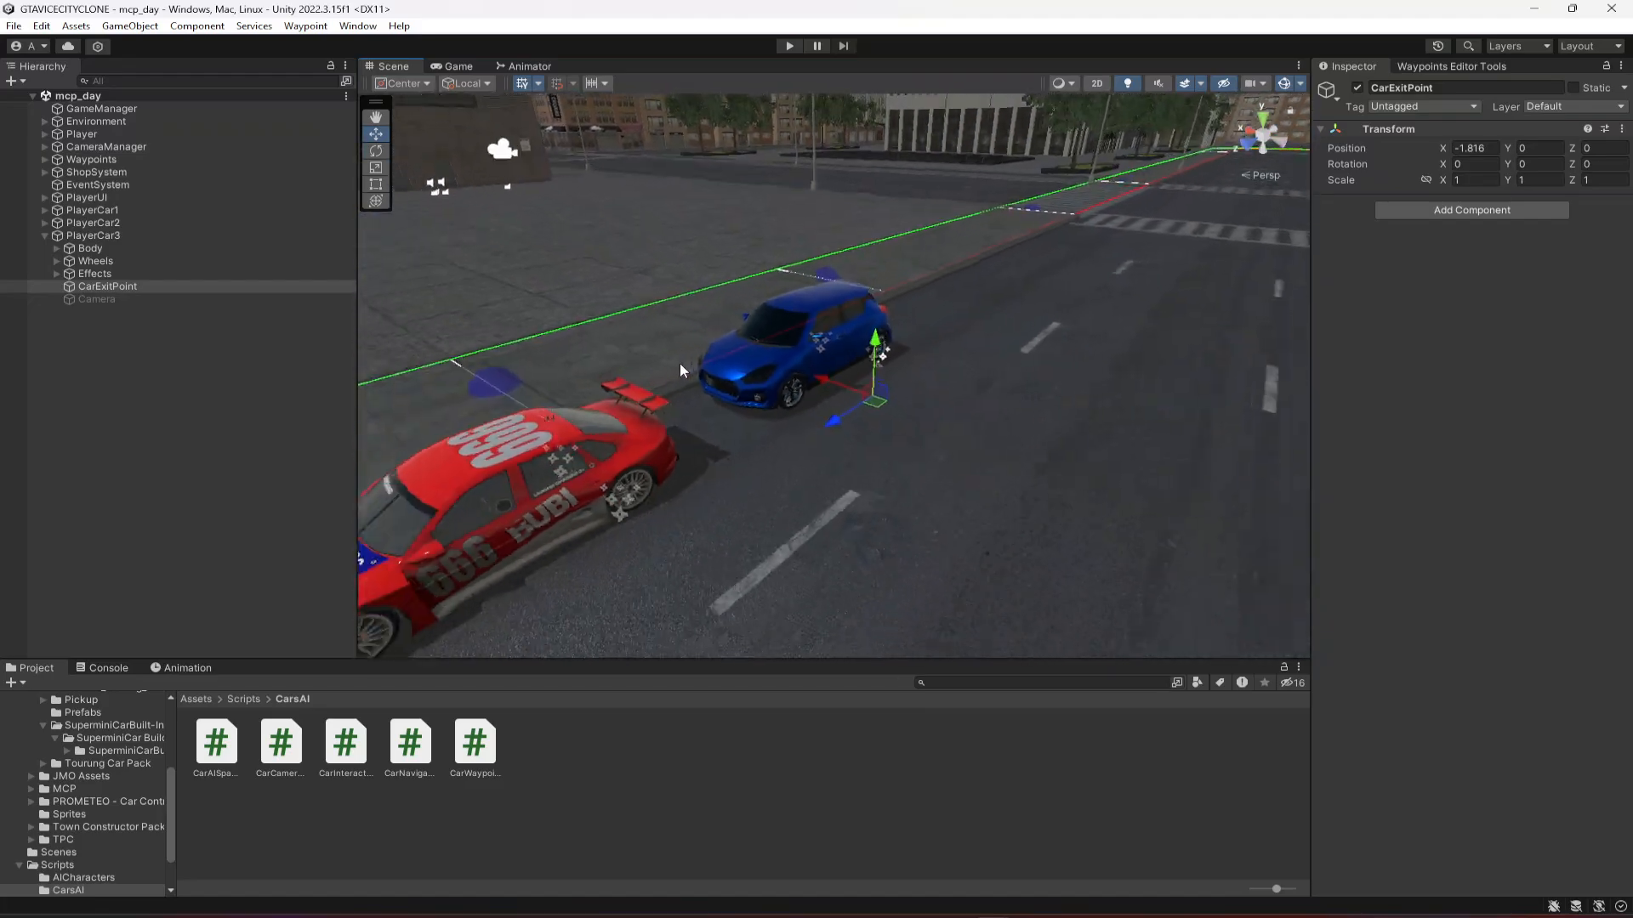
left_click(44, 235)
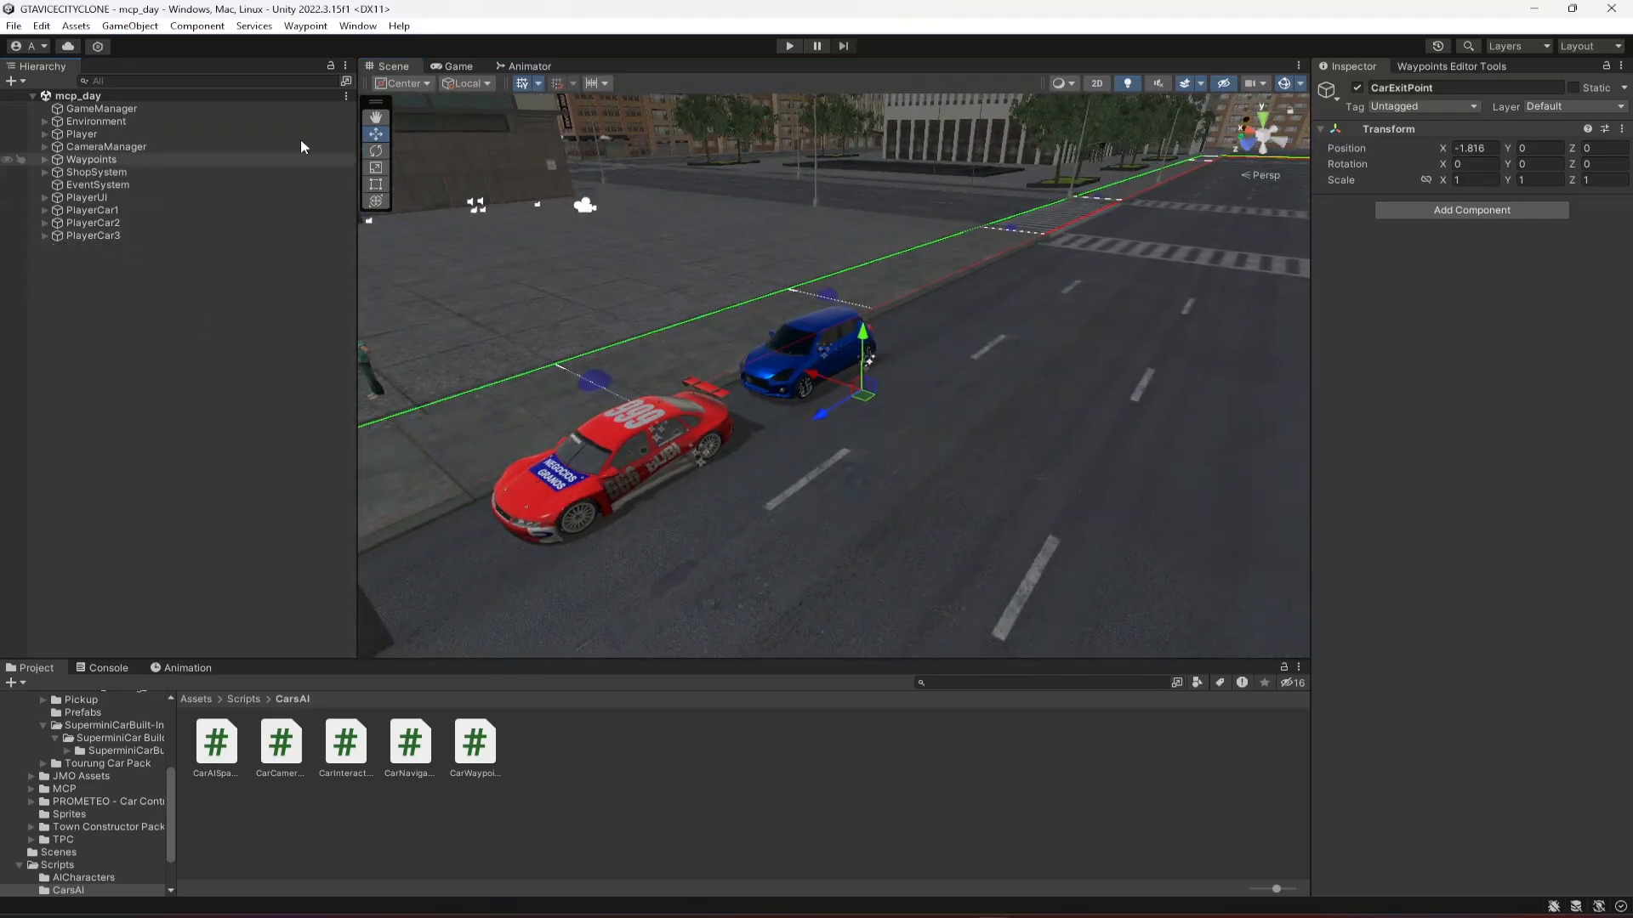
- Move PlayerCar3 along the street to about Z -342.24 and PlayerCar2 to about Z -329.6
left_click(85, 236)
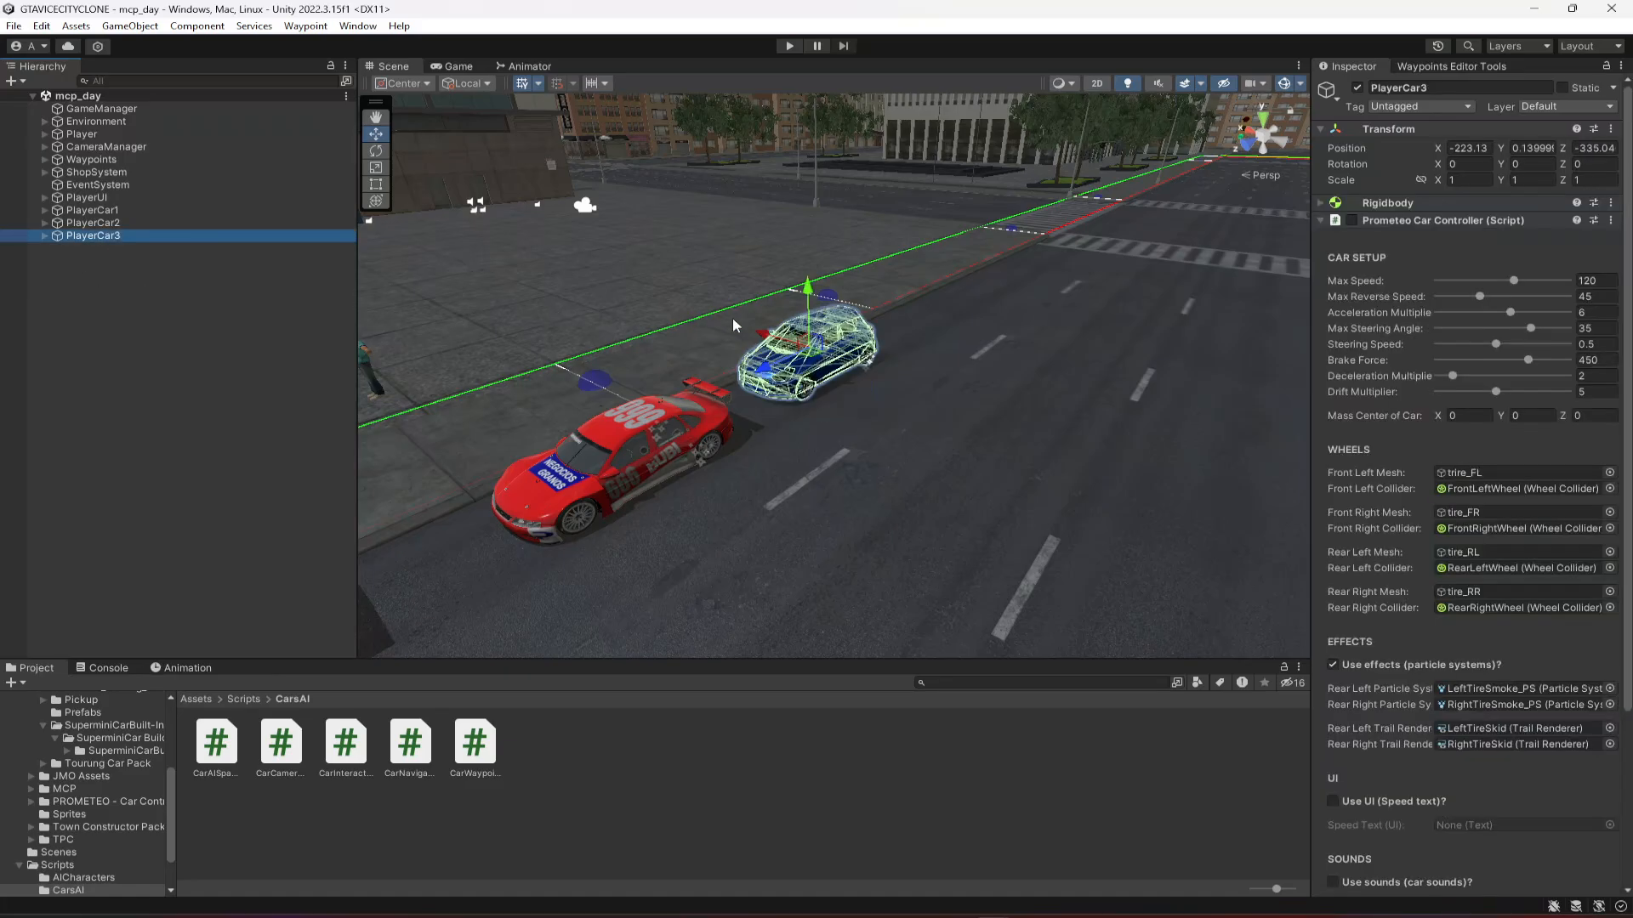
left_click_drag(767, 372, 883, 320)
left_click(93, 223)
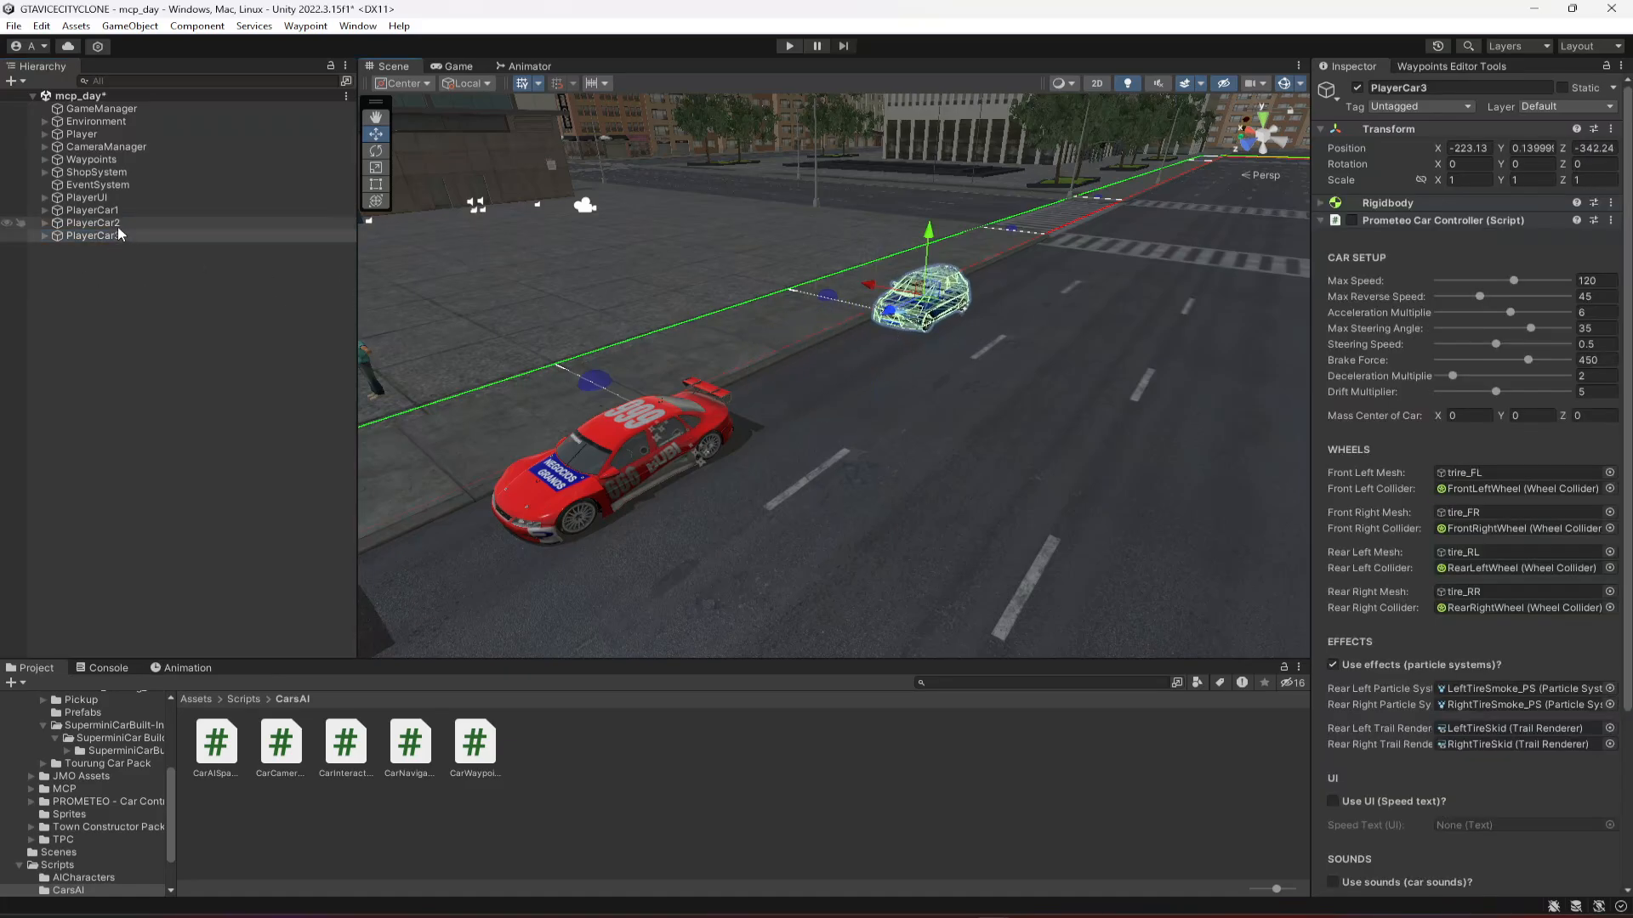
left_click_drag(558, 481, 614, 454)
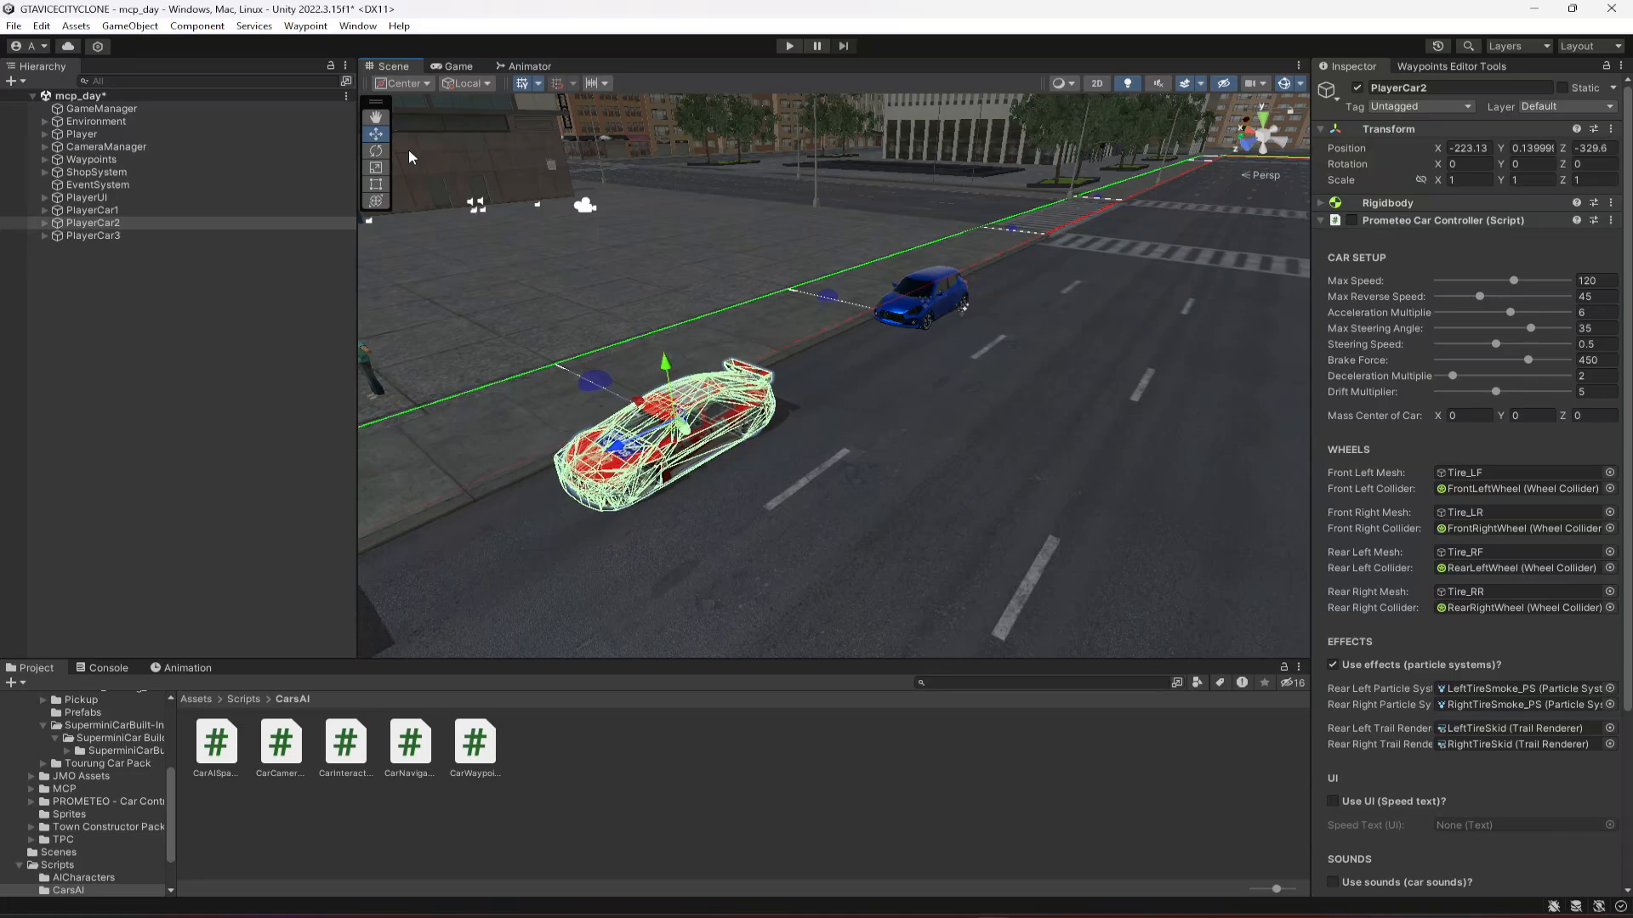
- Start the game, run the character along the sidewalk to the blue PlayerCar3 and get in
left_click(789, 46)
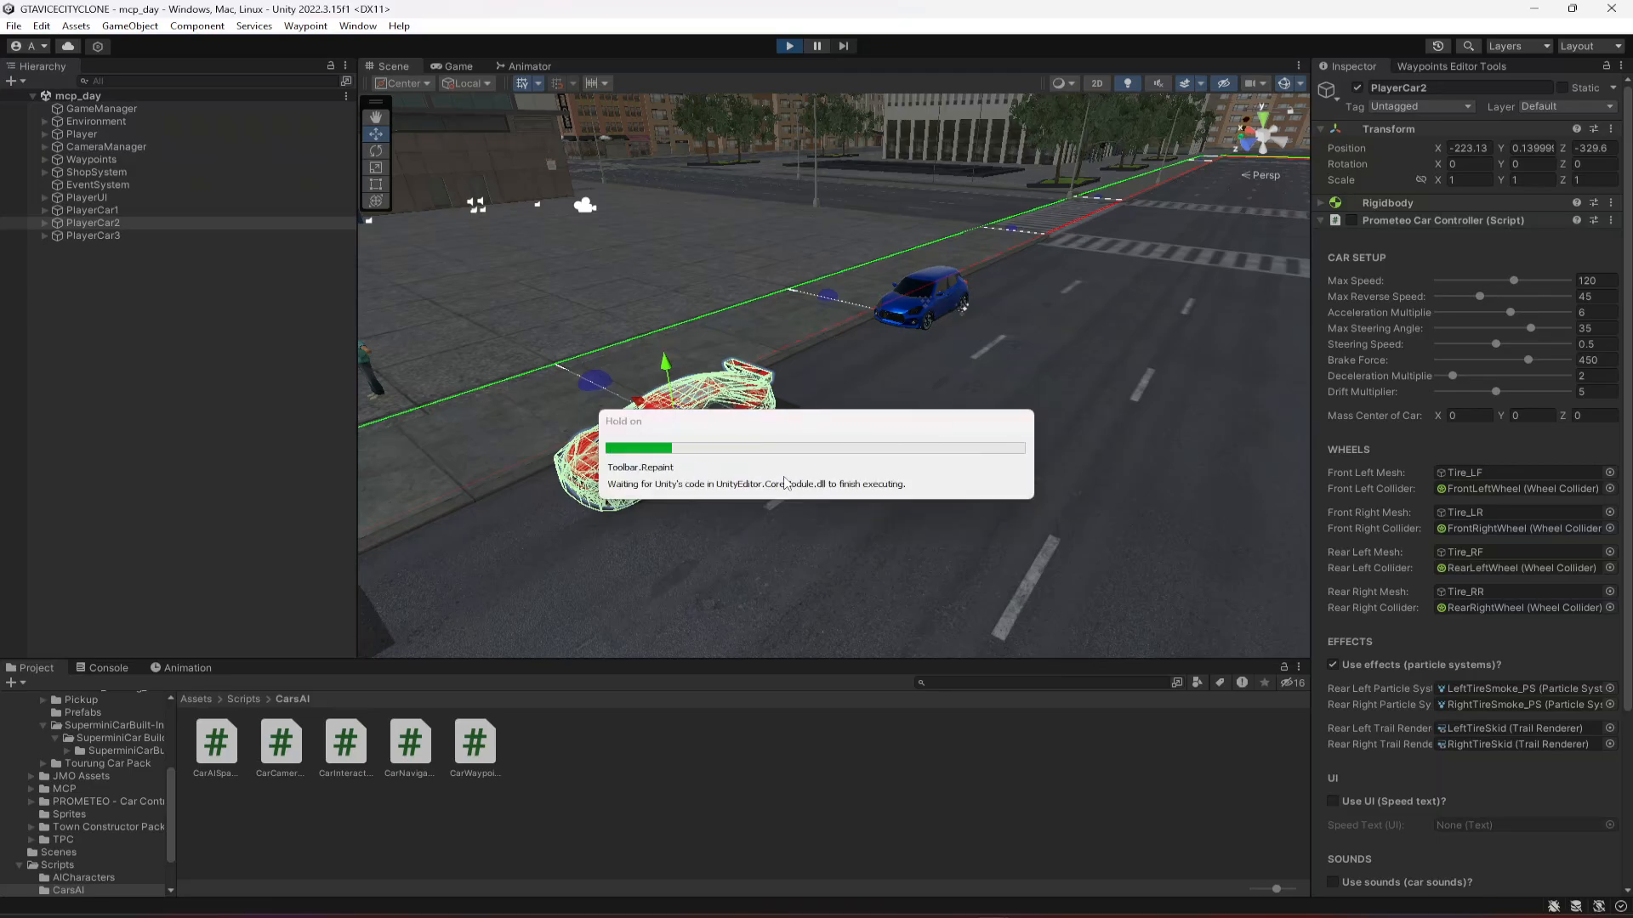
key("w")
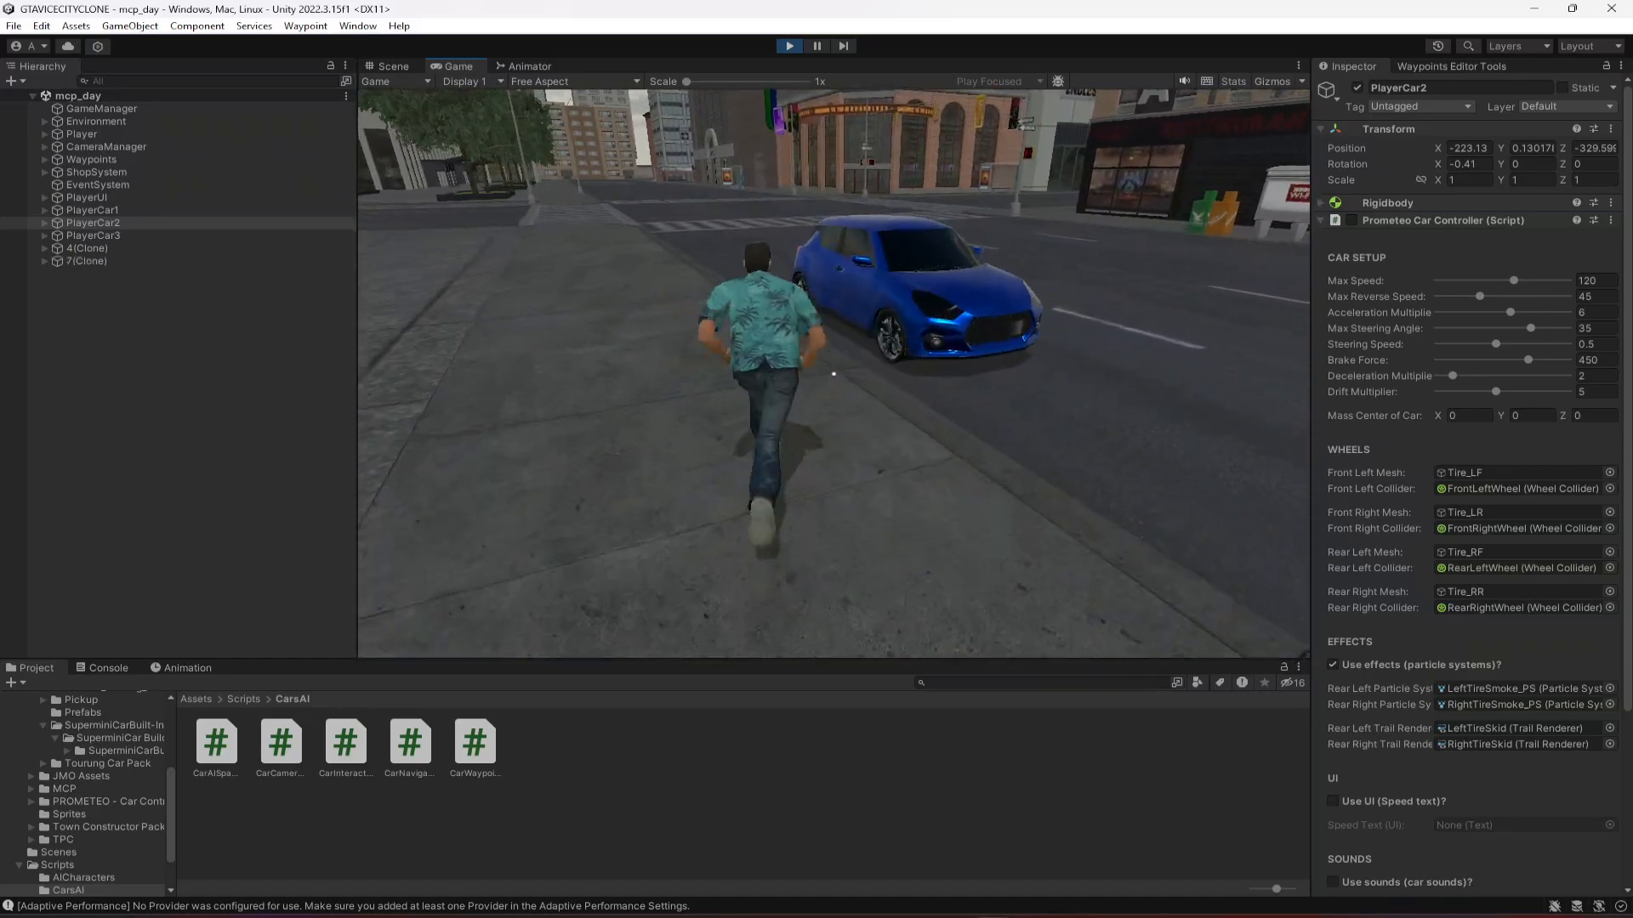
key("f")
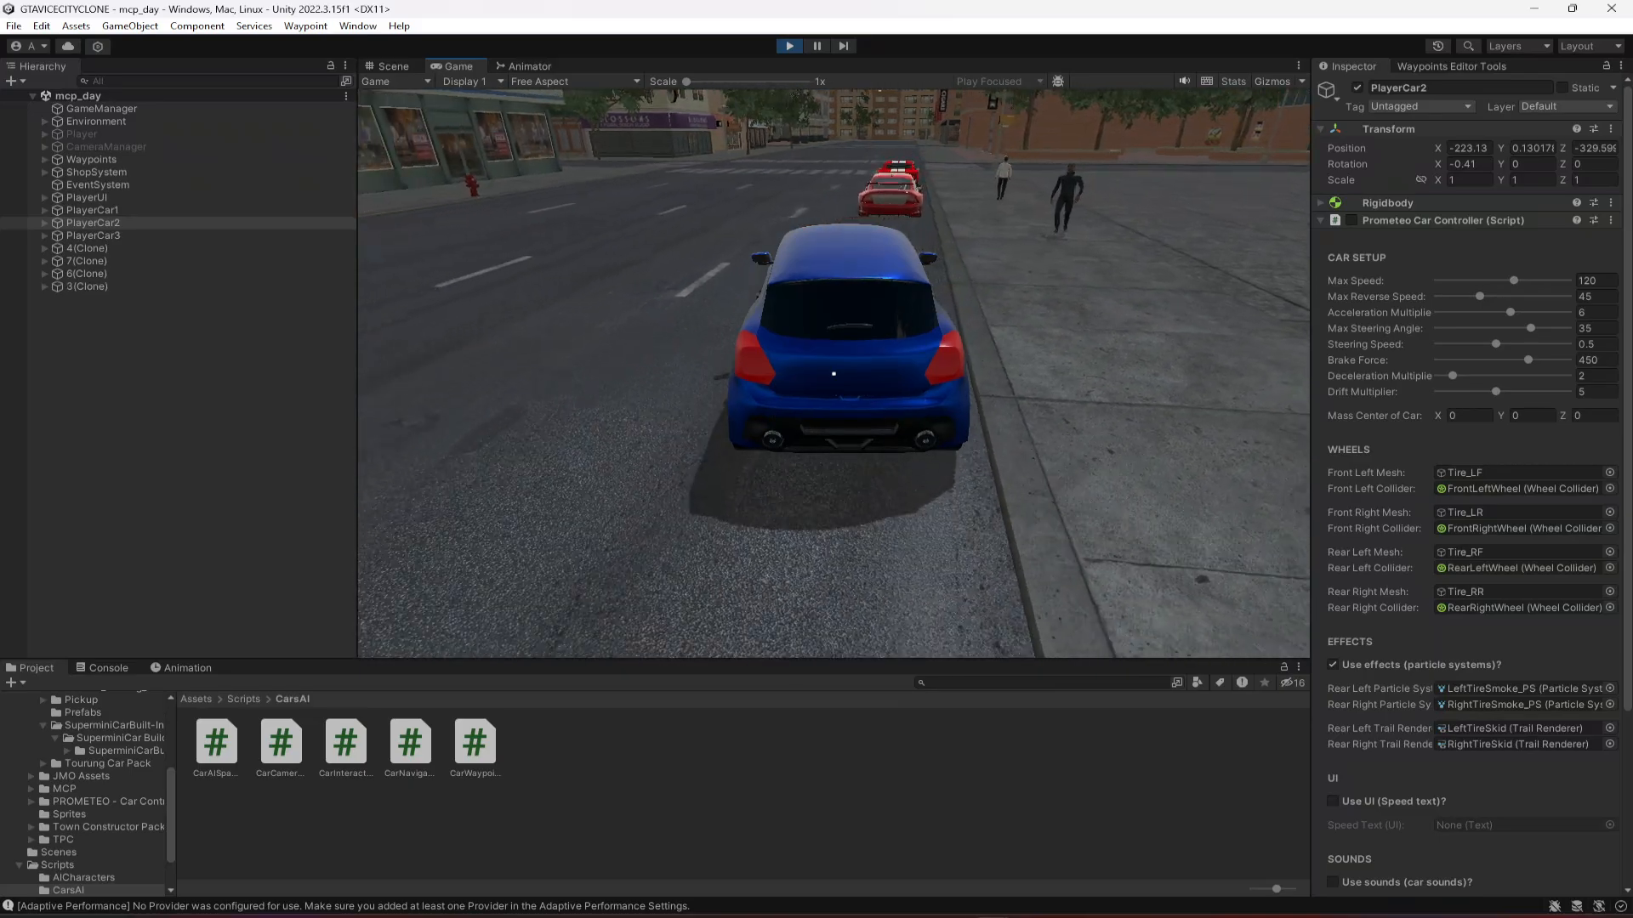
- Test-drive PlayerCar3 away from the curb to the intersection, steering both ways and handbraking at the crosswalk
key("w")
key("a")
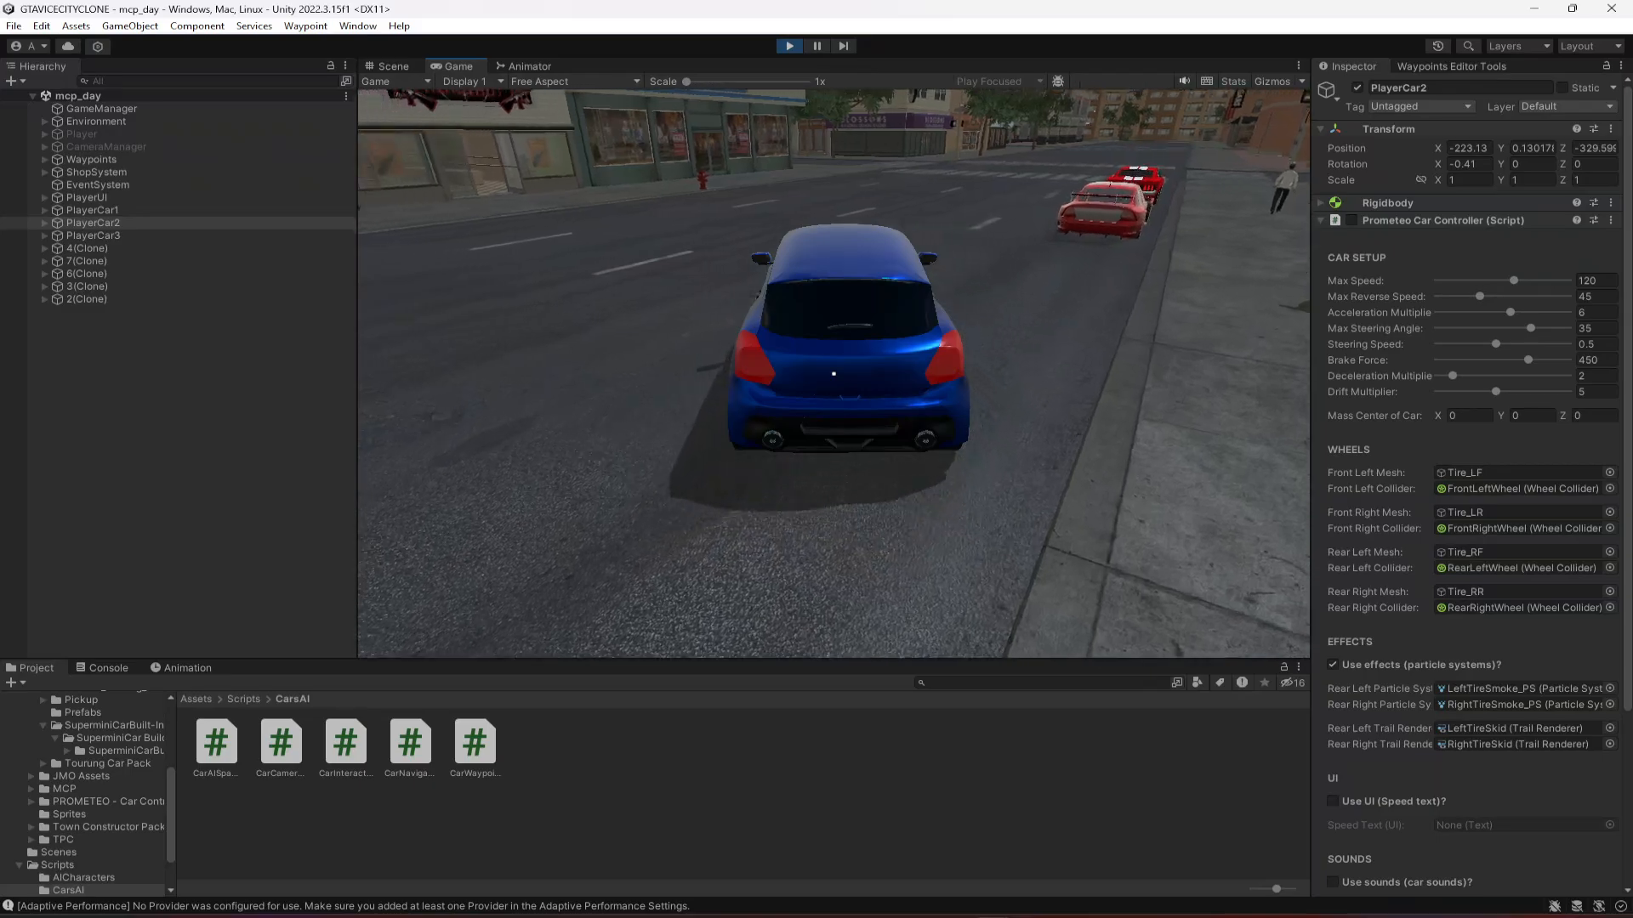
key("w")
key("a")
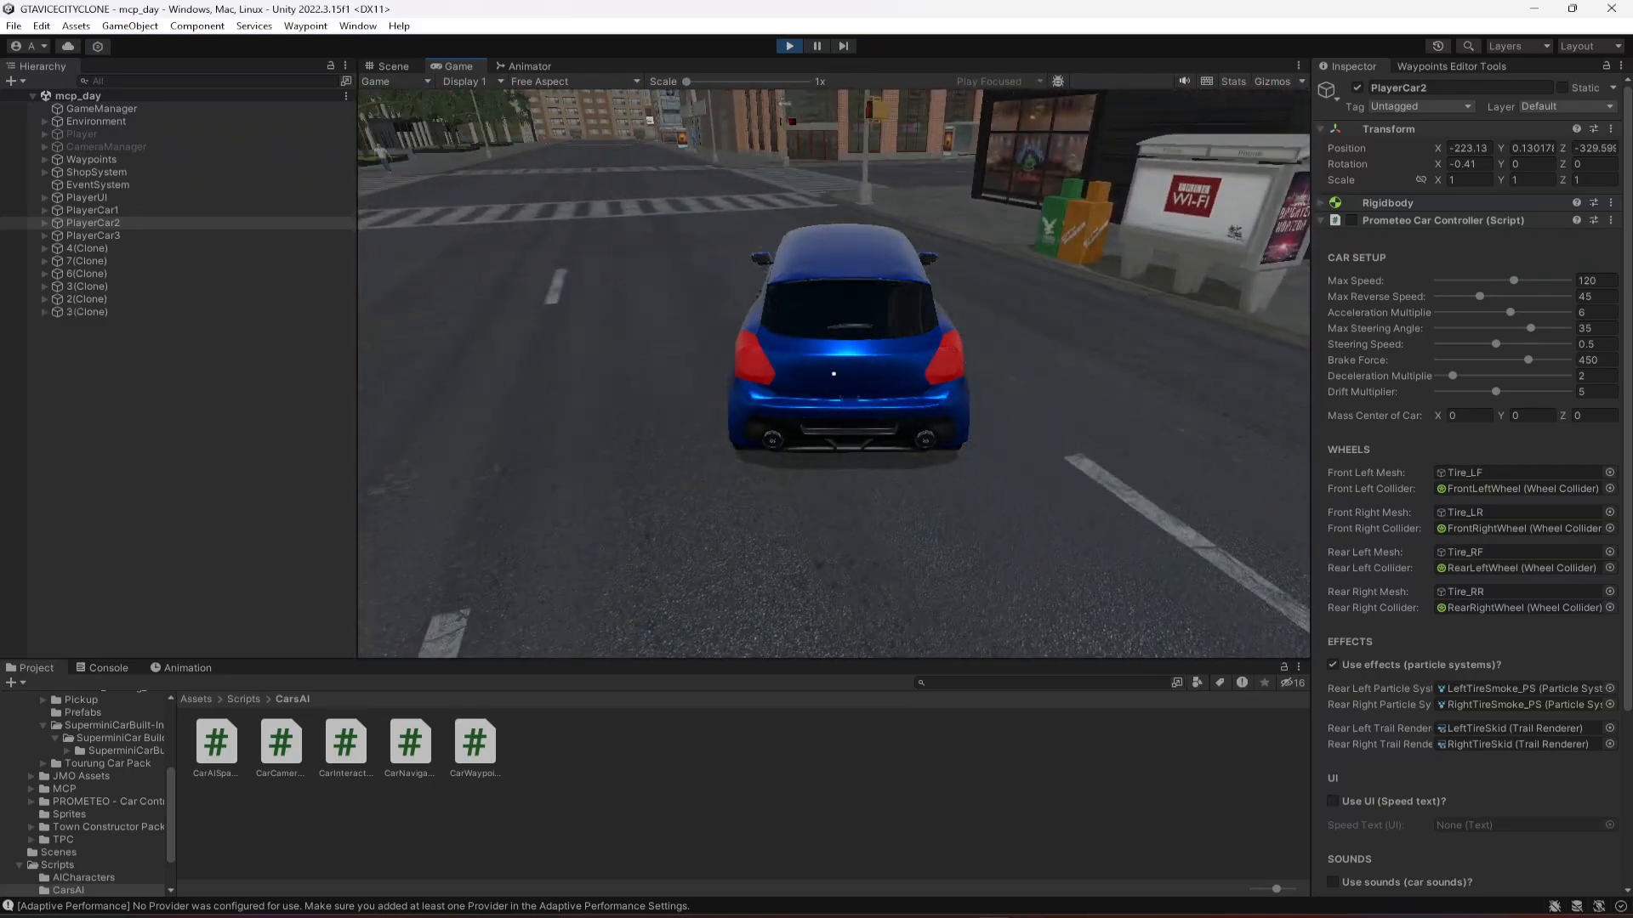
key("w")
key("a")
key("w")
key("d")
key("space")
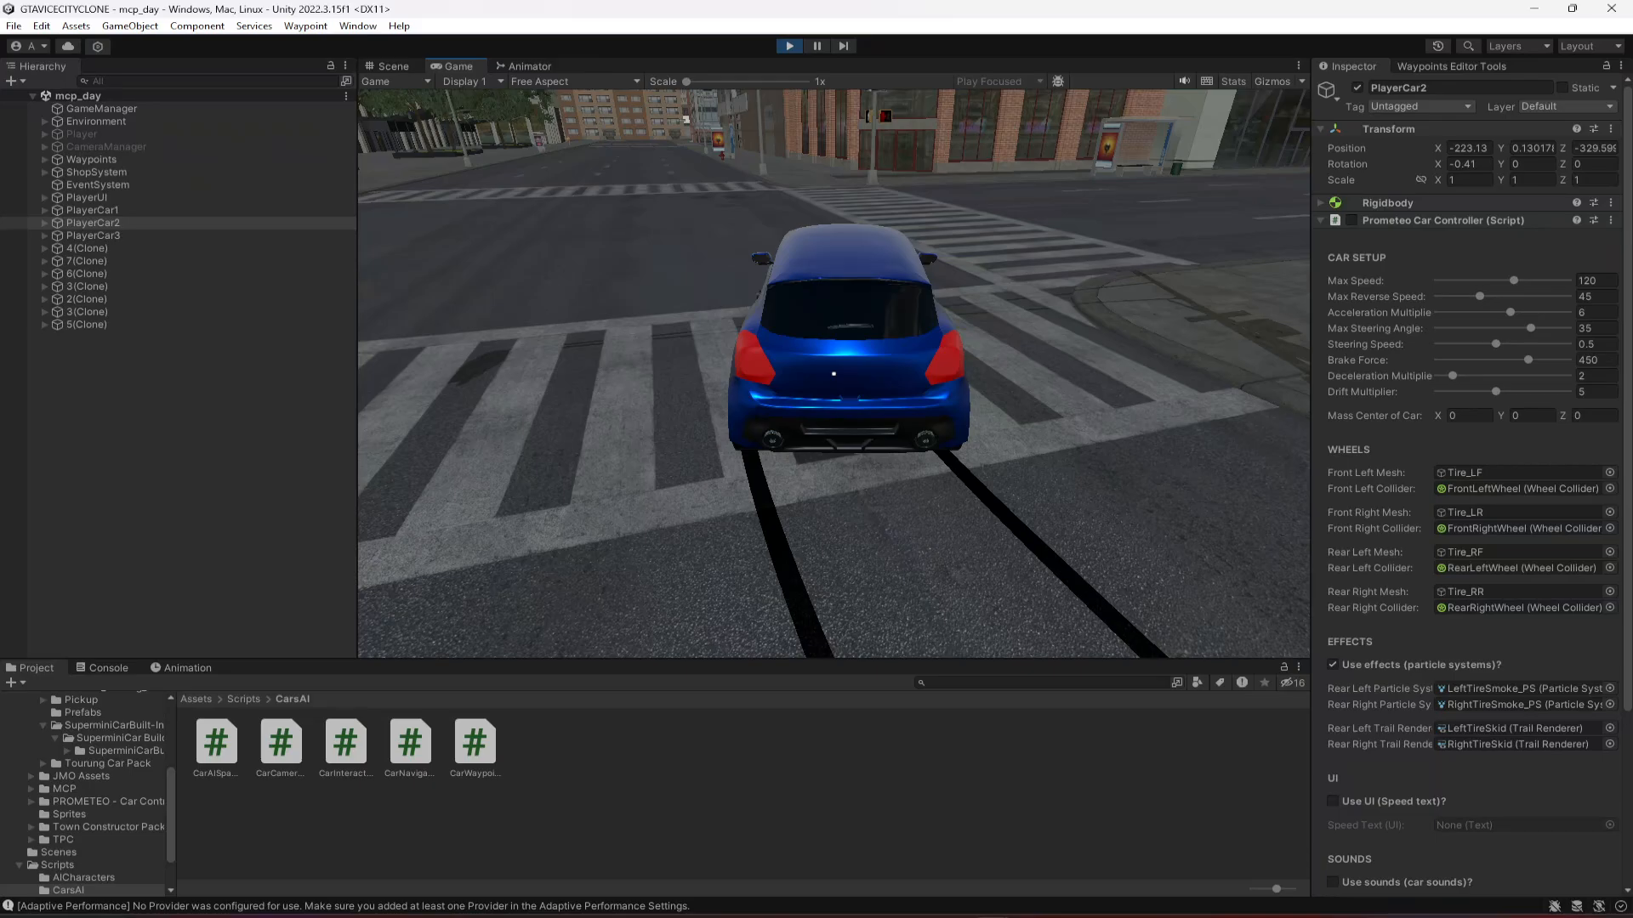
- Accelerate PlayerCar3 down the next street and test left handbrake drifts with tire smoke and skid marks
key("w")
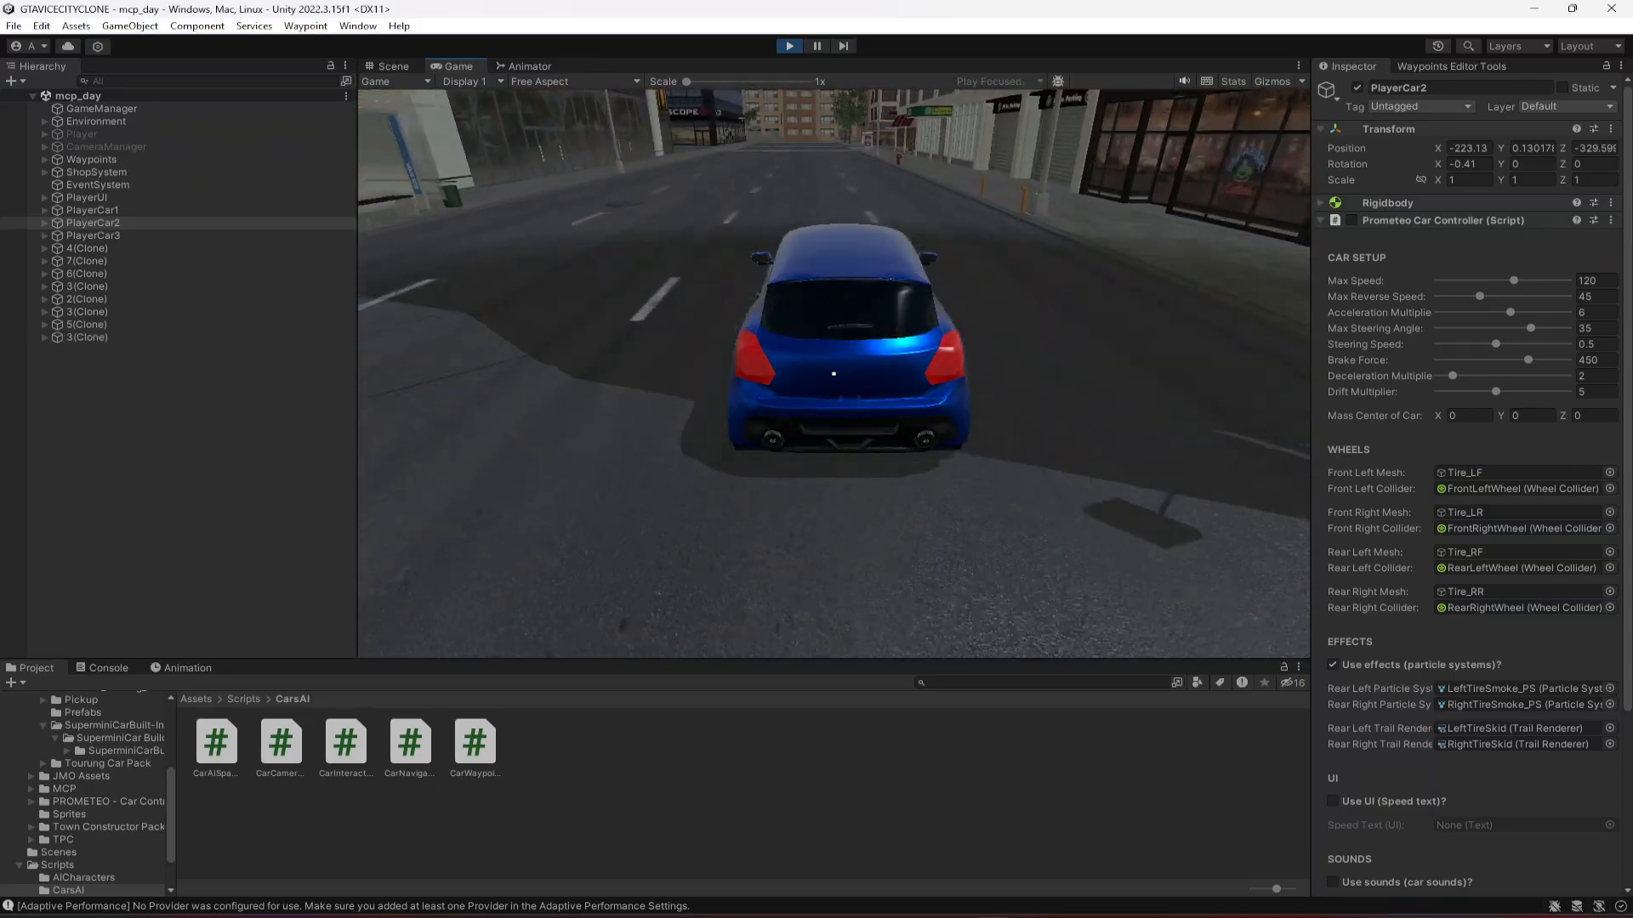
key("w")
key("a")
key("space")
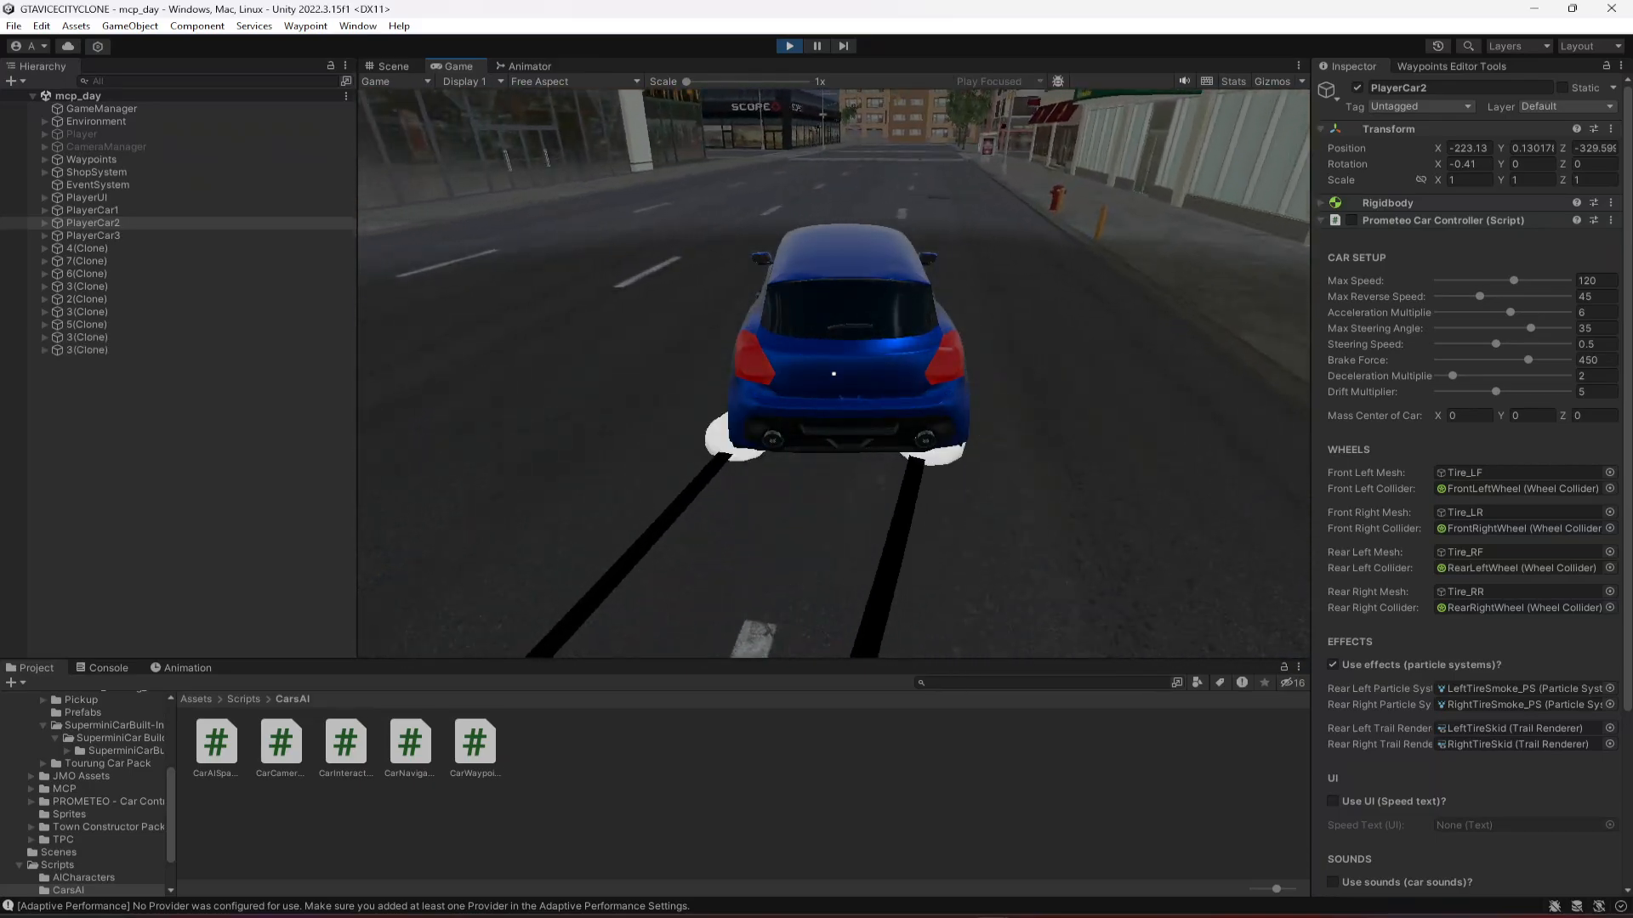
key("a")
key("space")
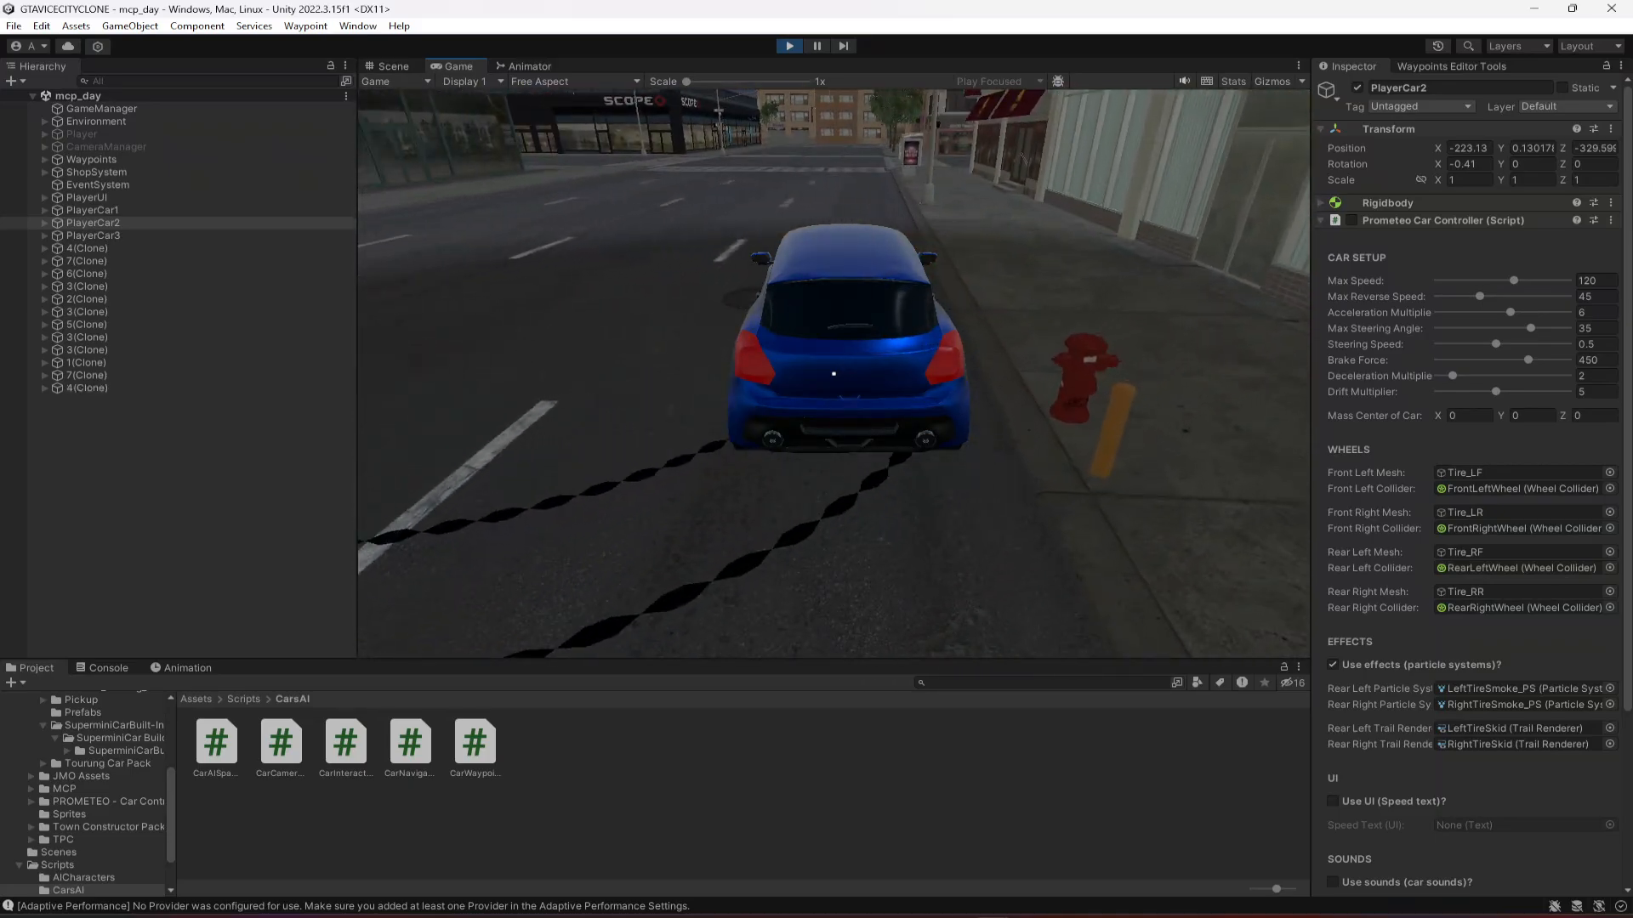
- Turn PlayerCar3 around and drive it back through the intersection to the two parked red cars
key("w")
key("a")
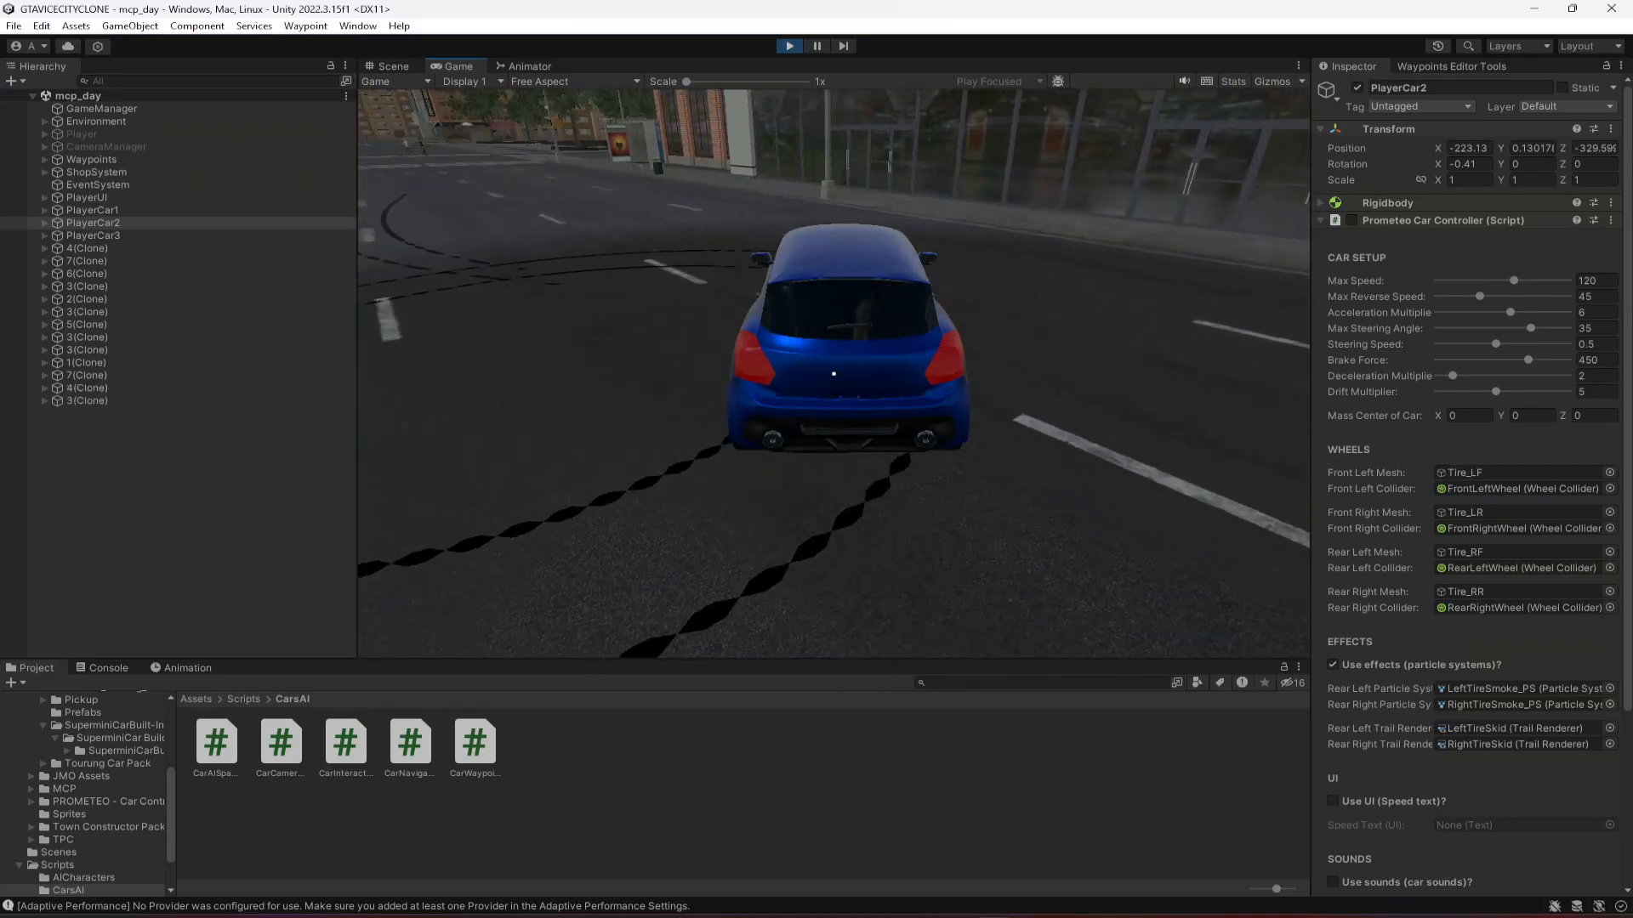
key("w")
key("d")
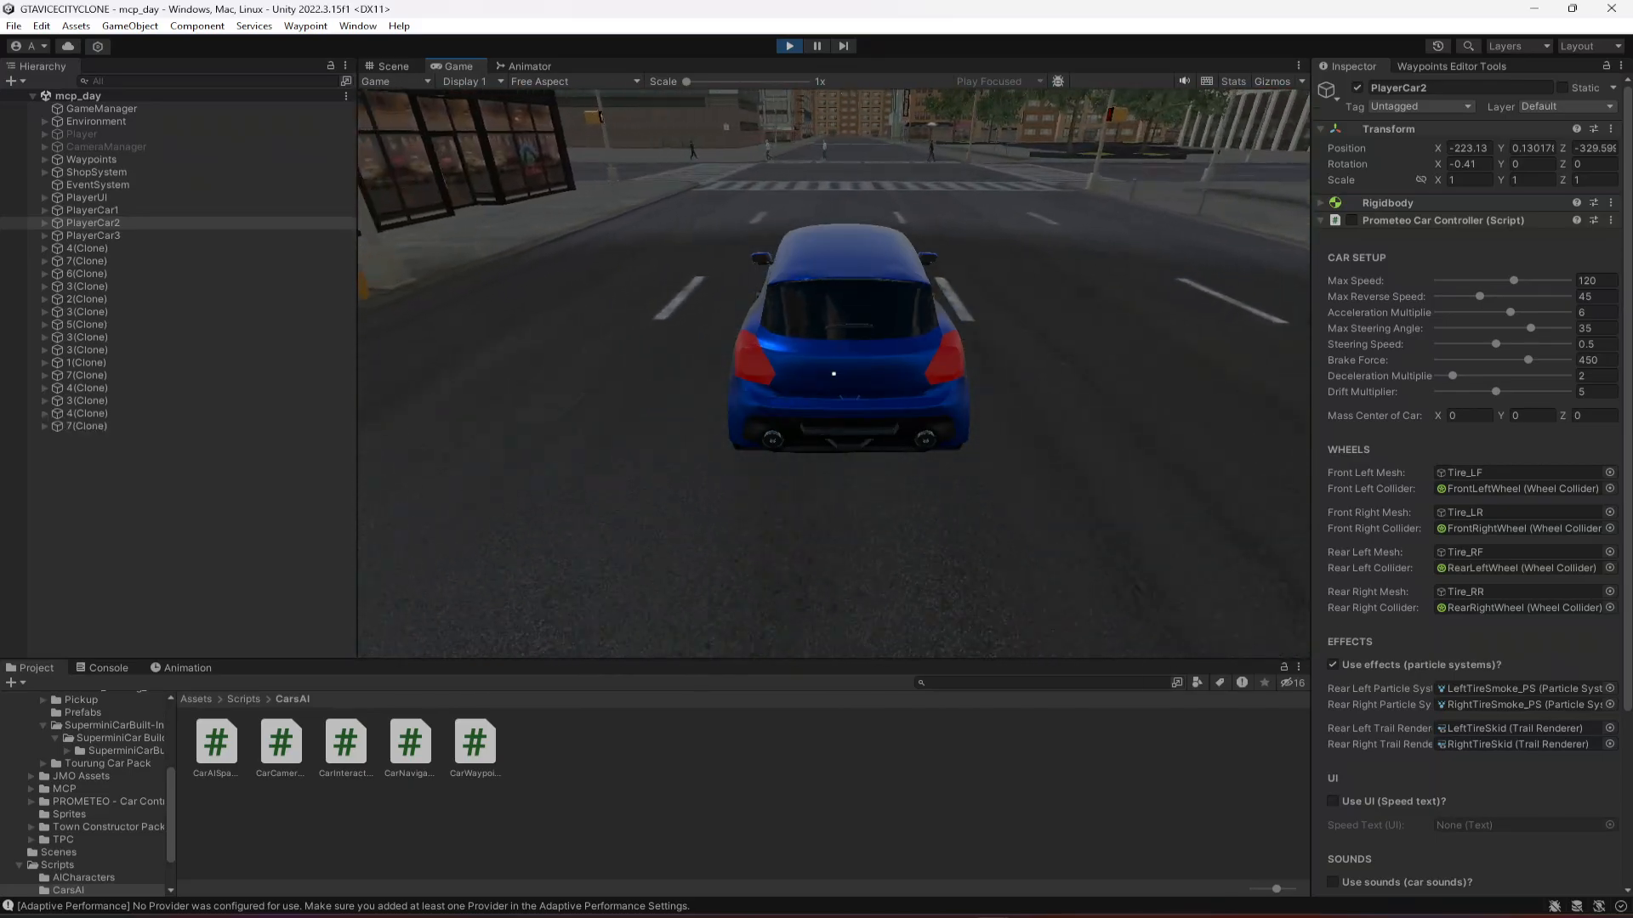
key("w")
key("a")
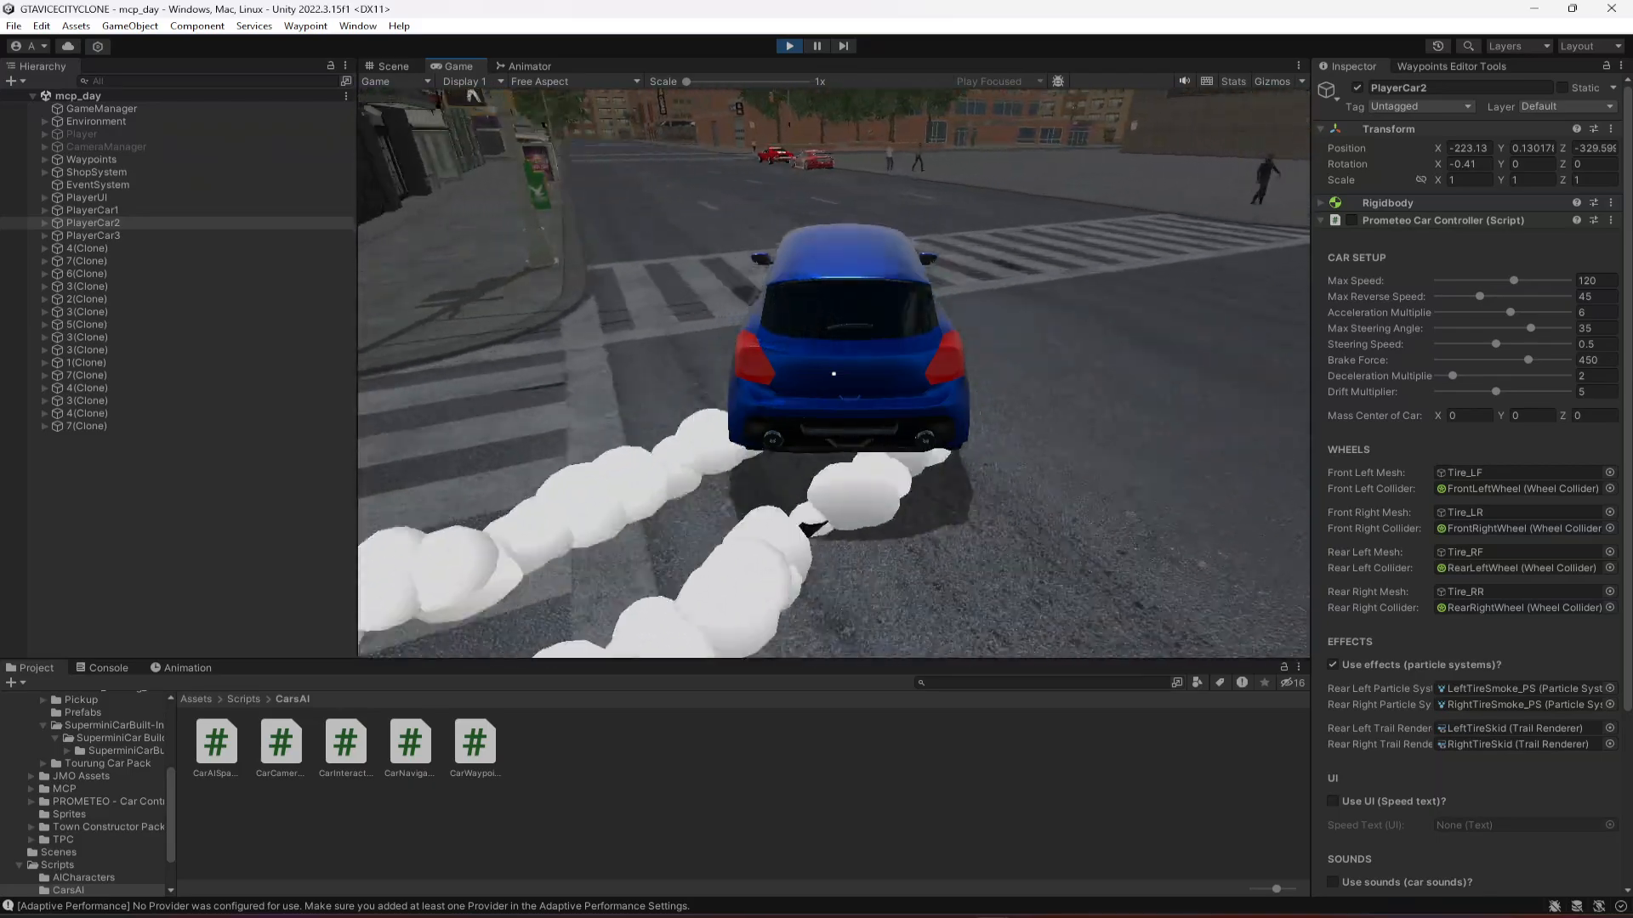
key("w")
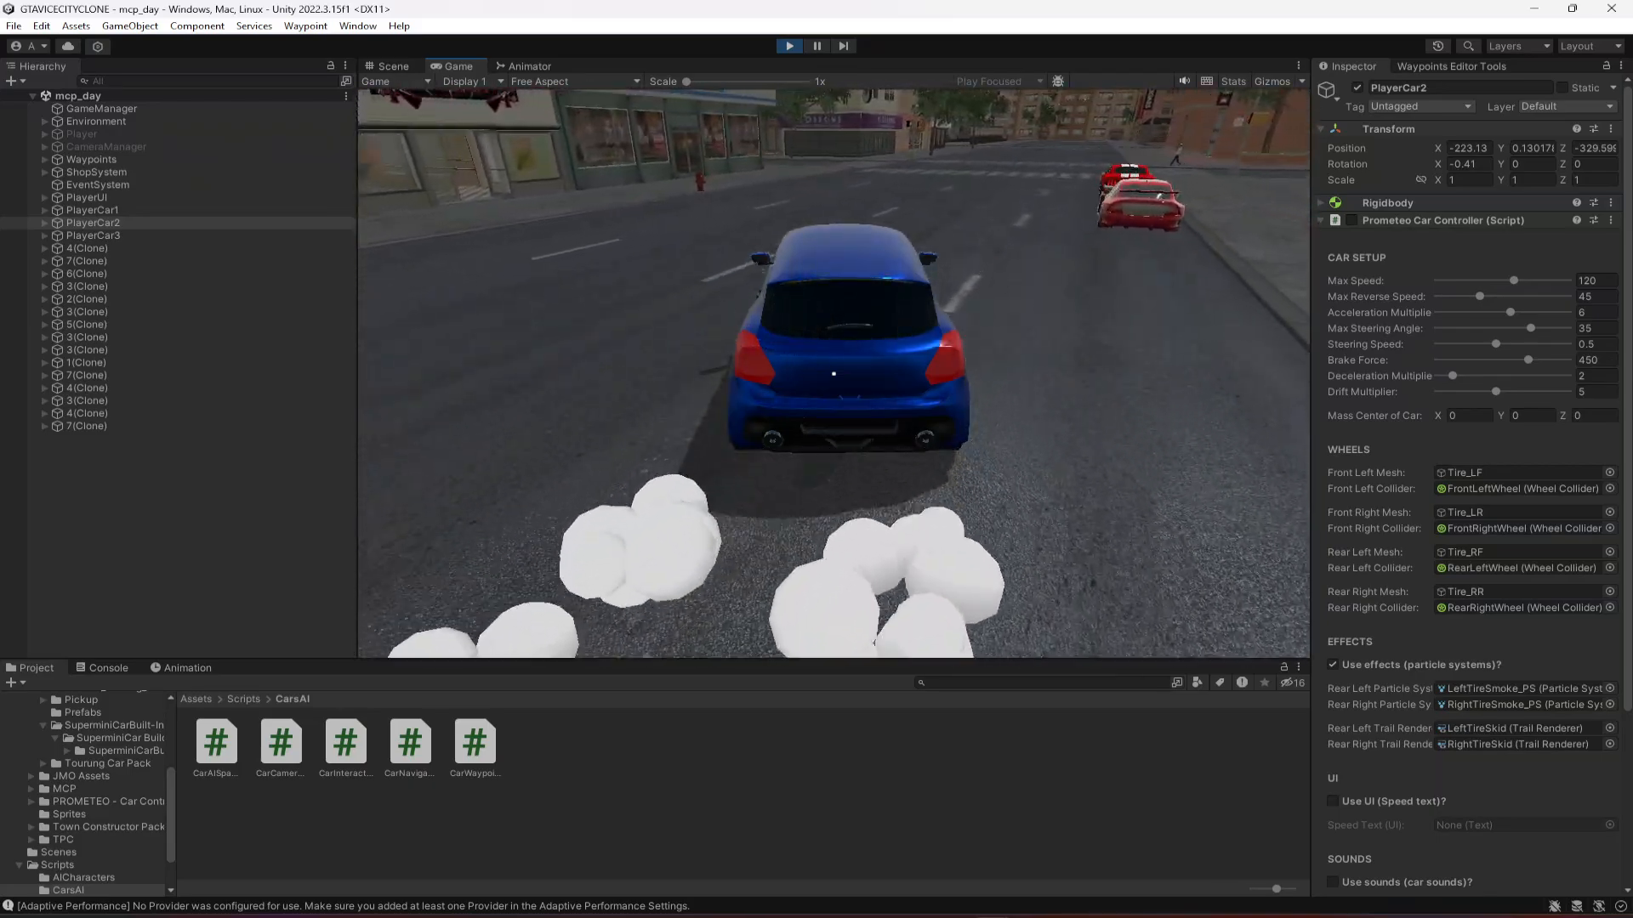
key("w")
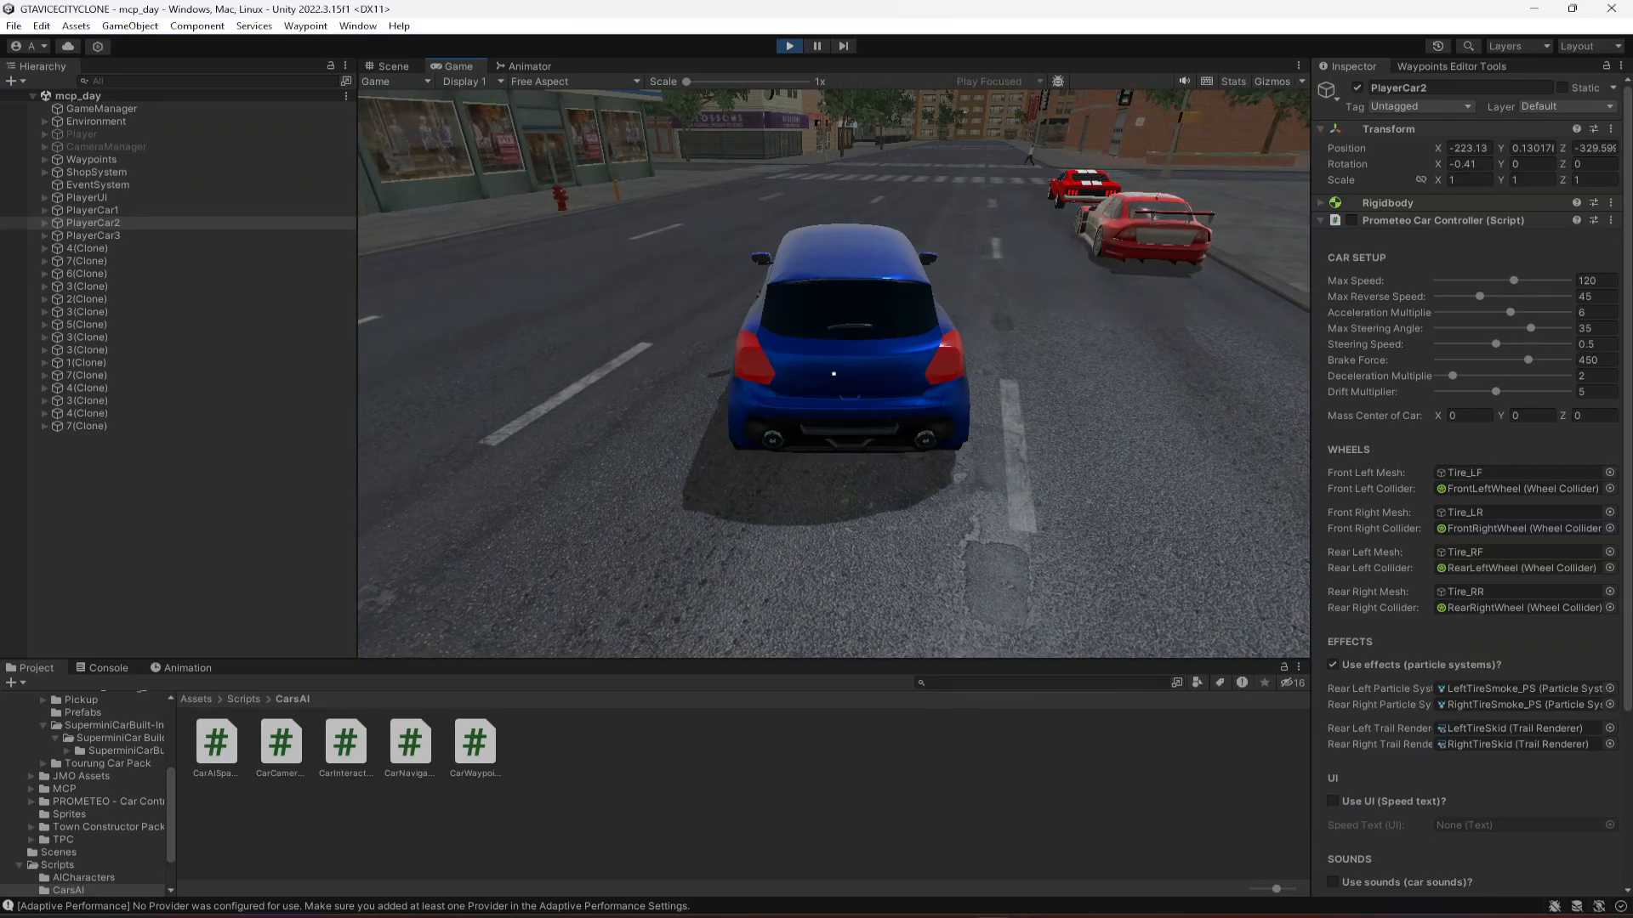
- Leave PlayerCar3, run to the red 666 car, get in and test its steering
key("f")
key("w")
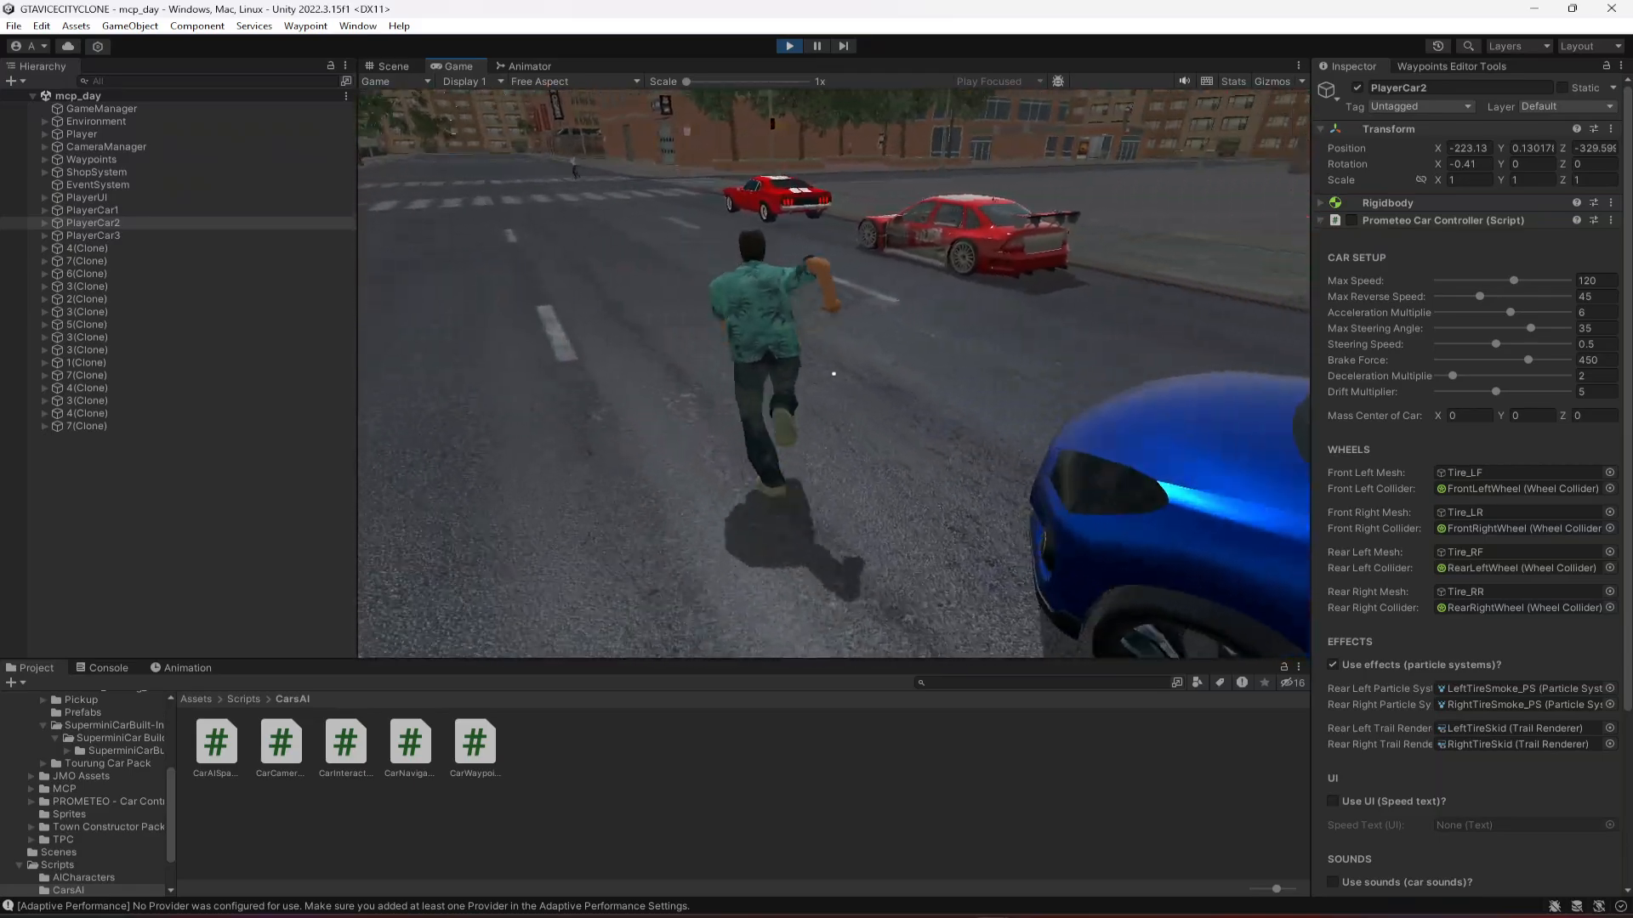
key("f")
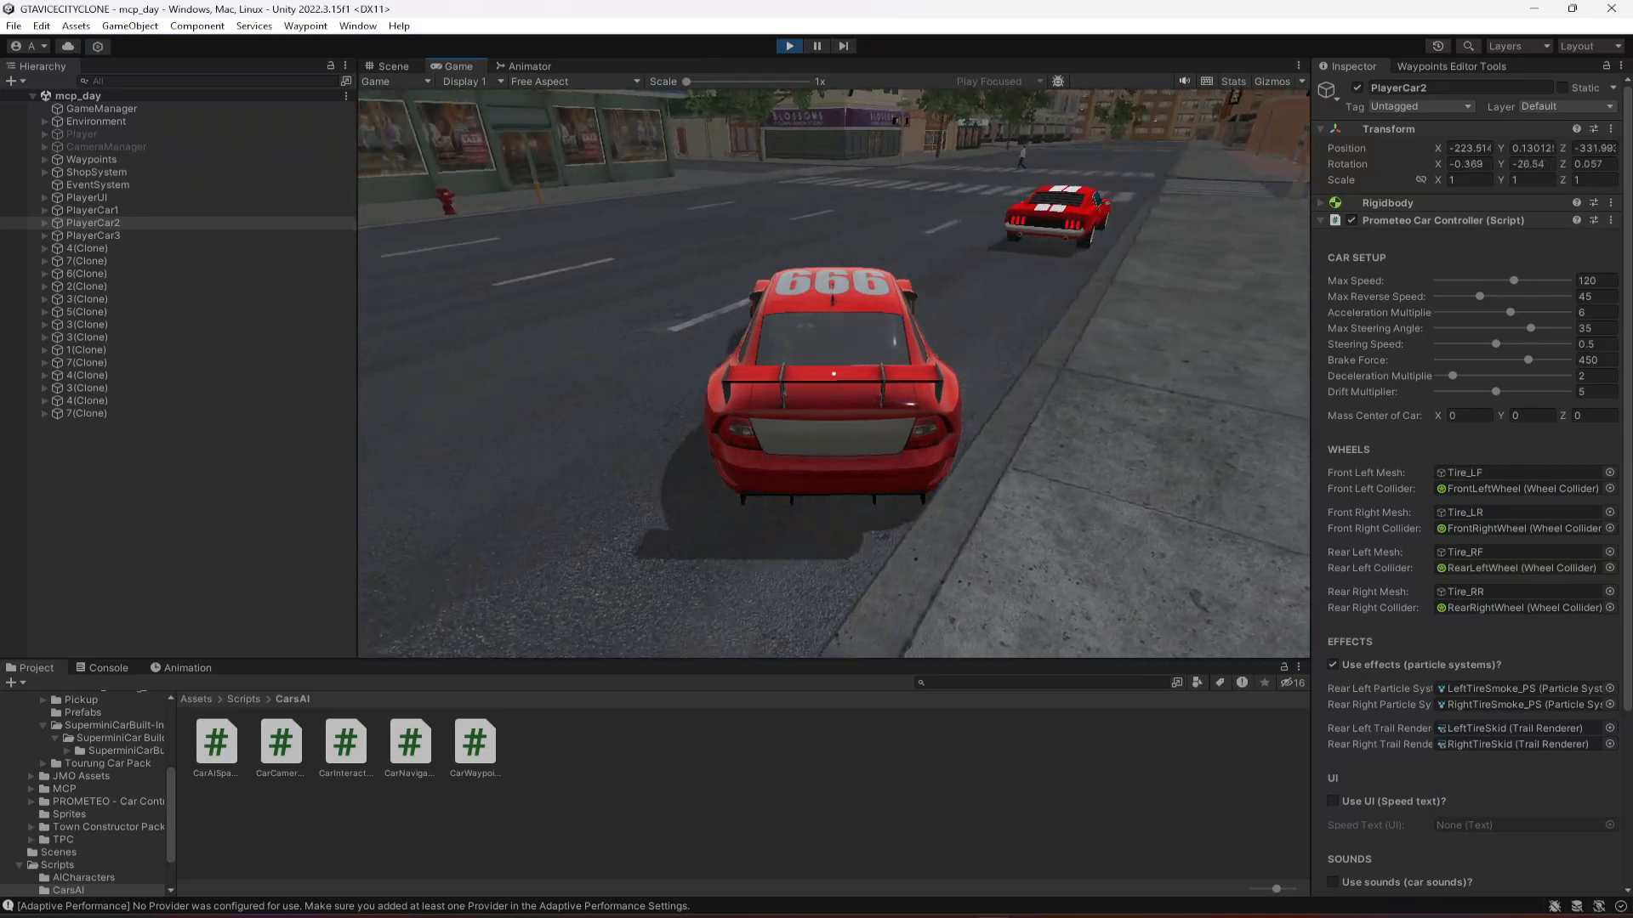
key("a")
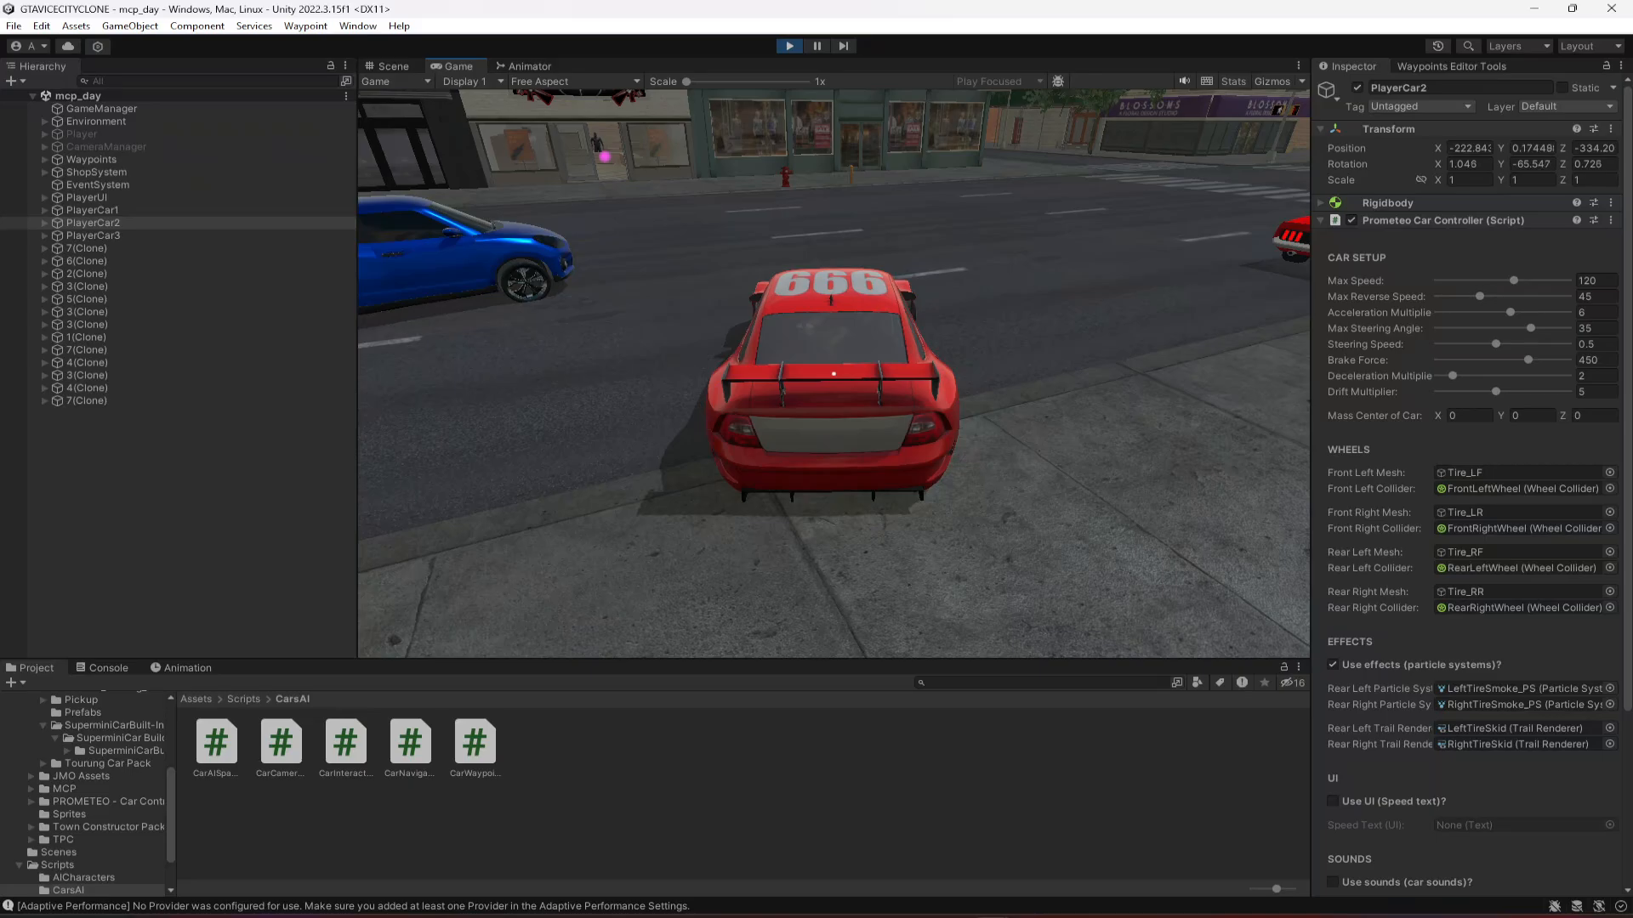
- Switch to the red car with white stripes and test-drive it around the paved lot by the dumpsters
key("f")
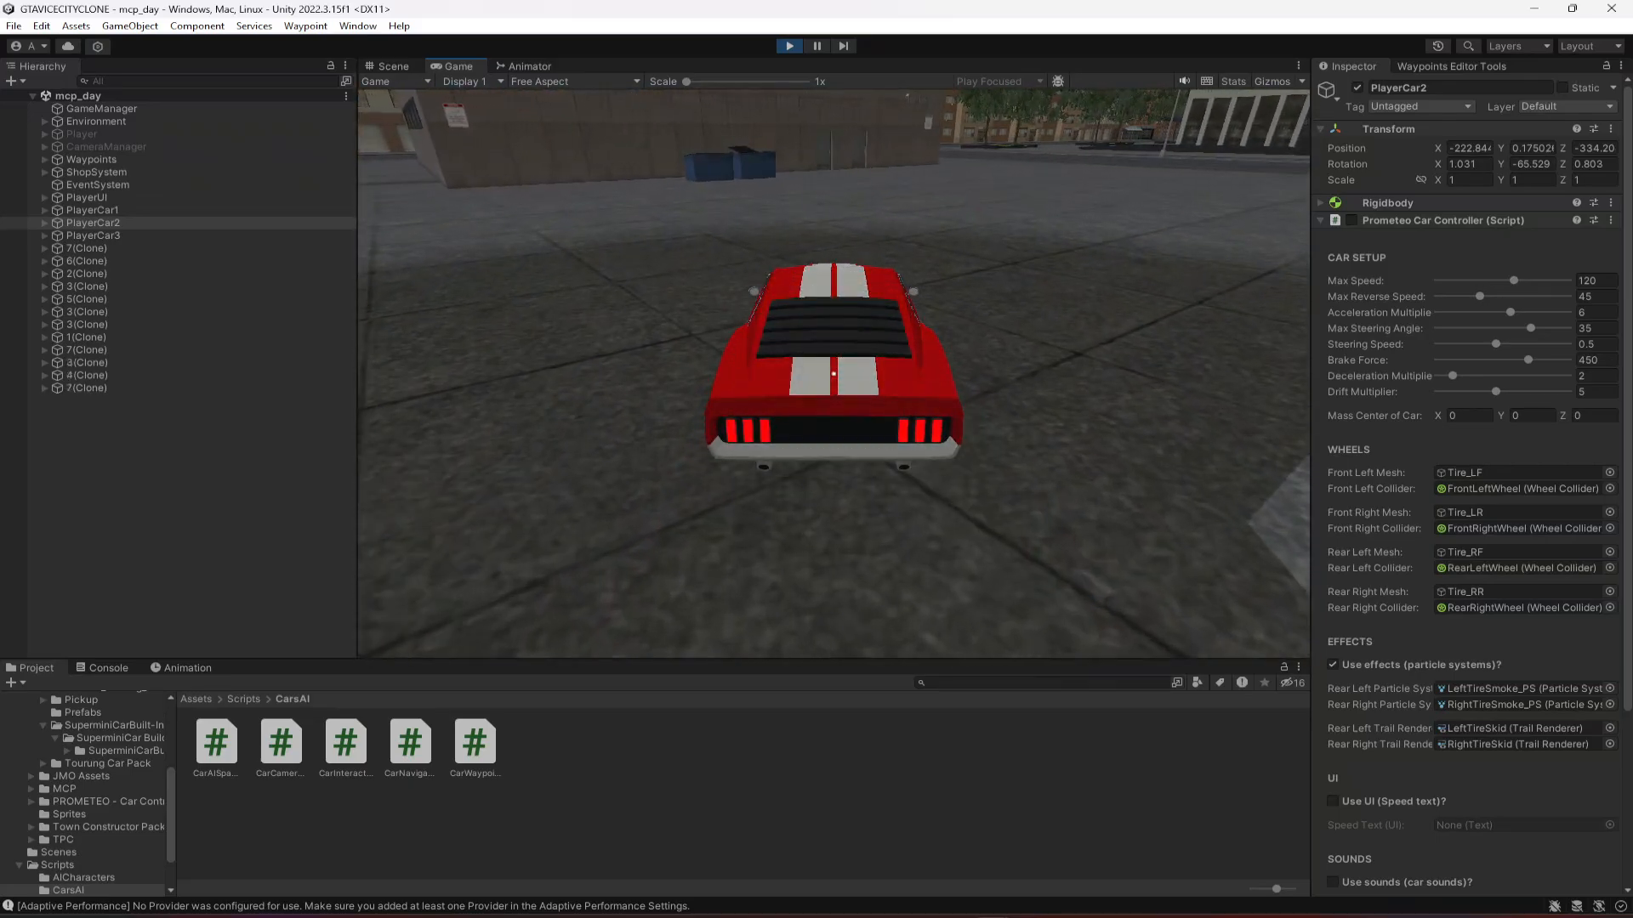
key("w")
key("a")
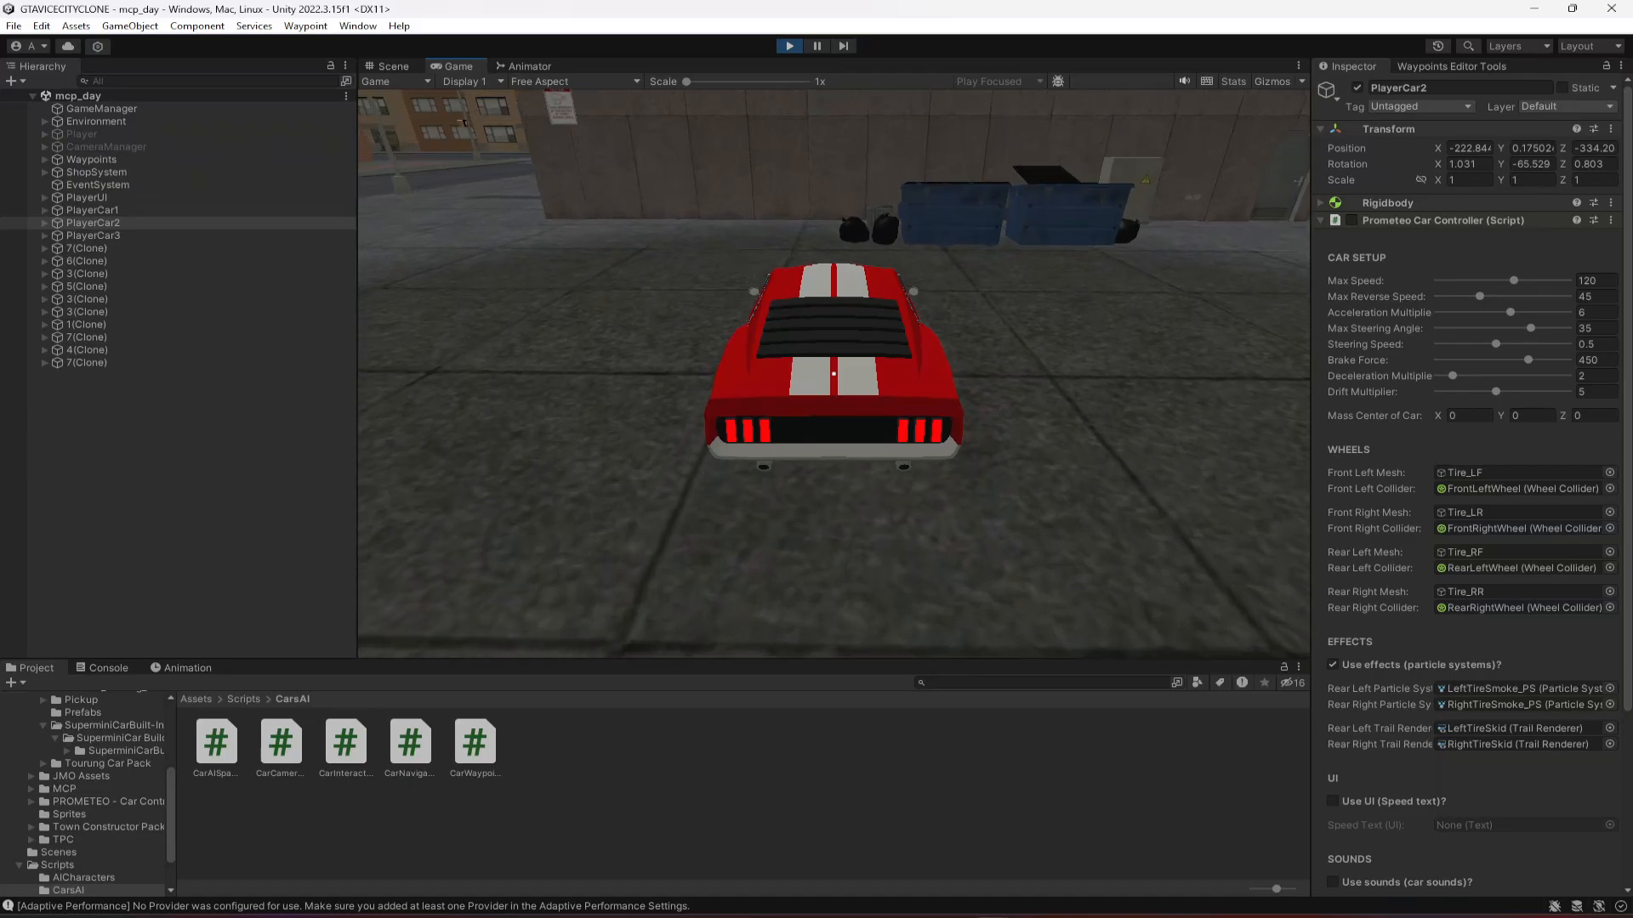
key("s")
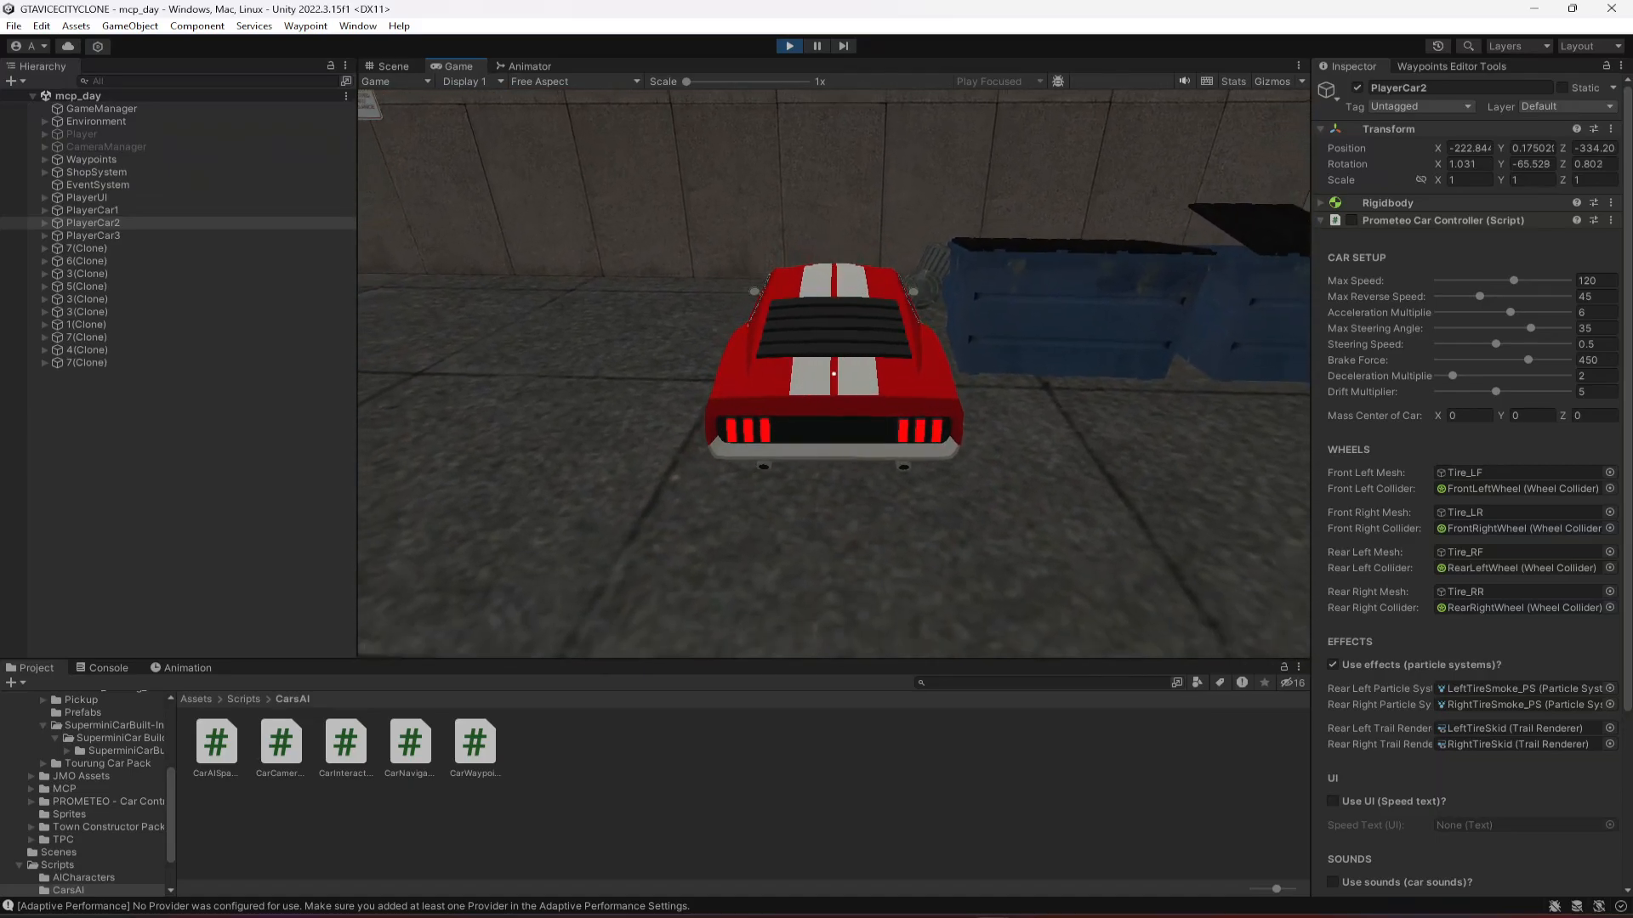
key("a")
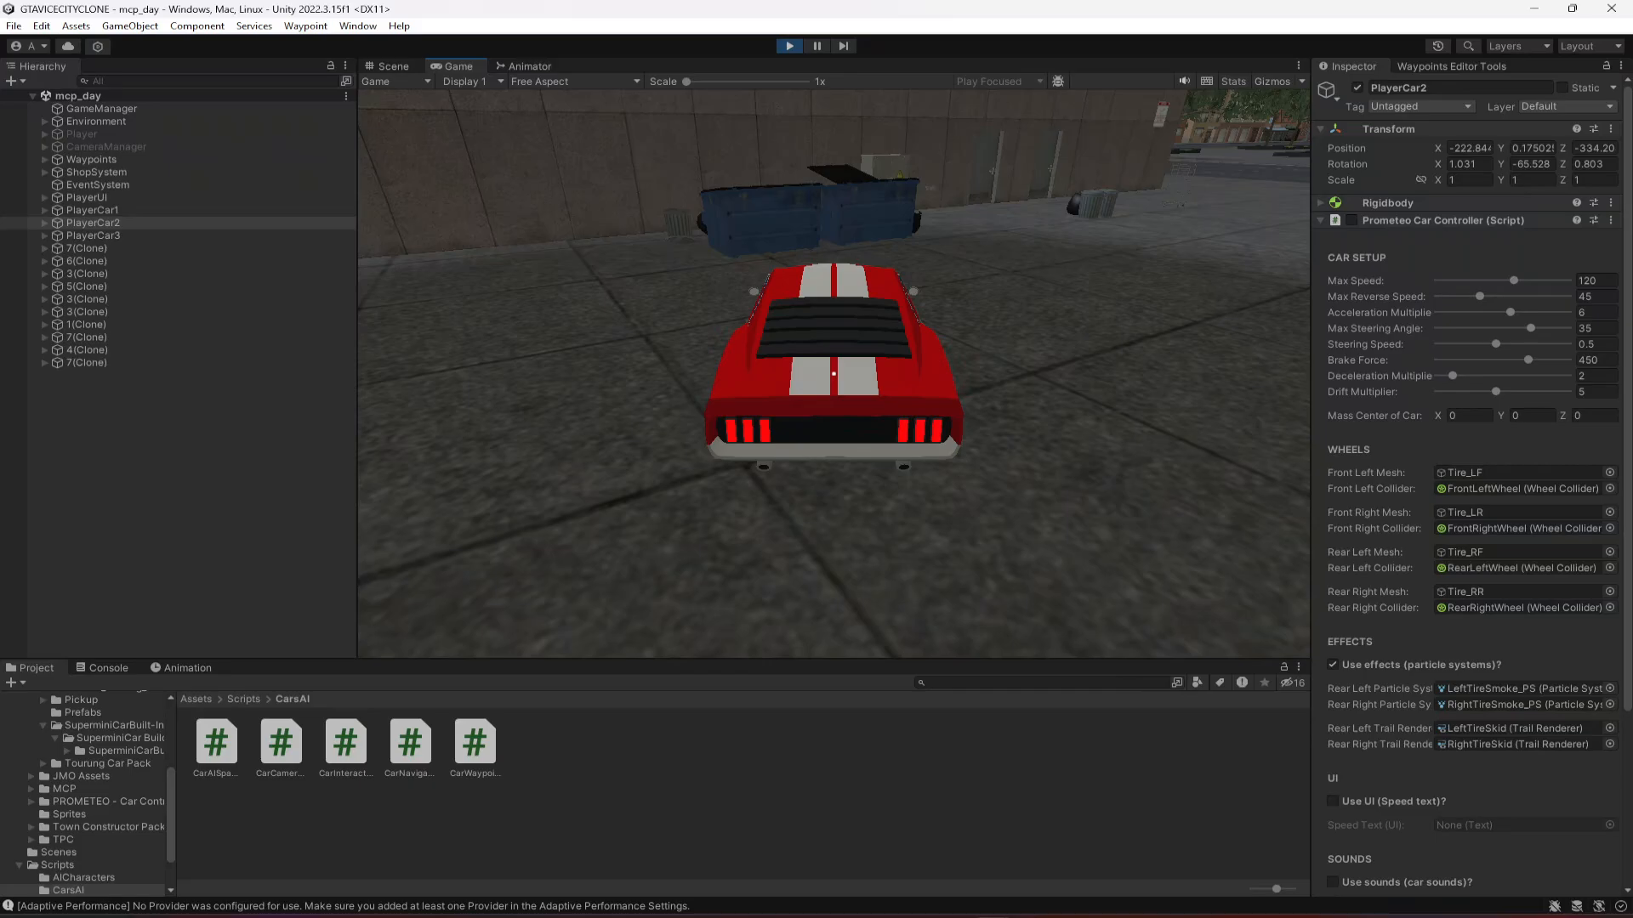
key("w")
key("d")
key("w")
key("d")
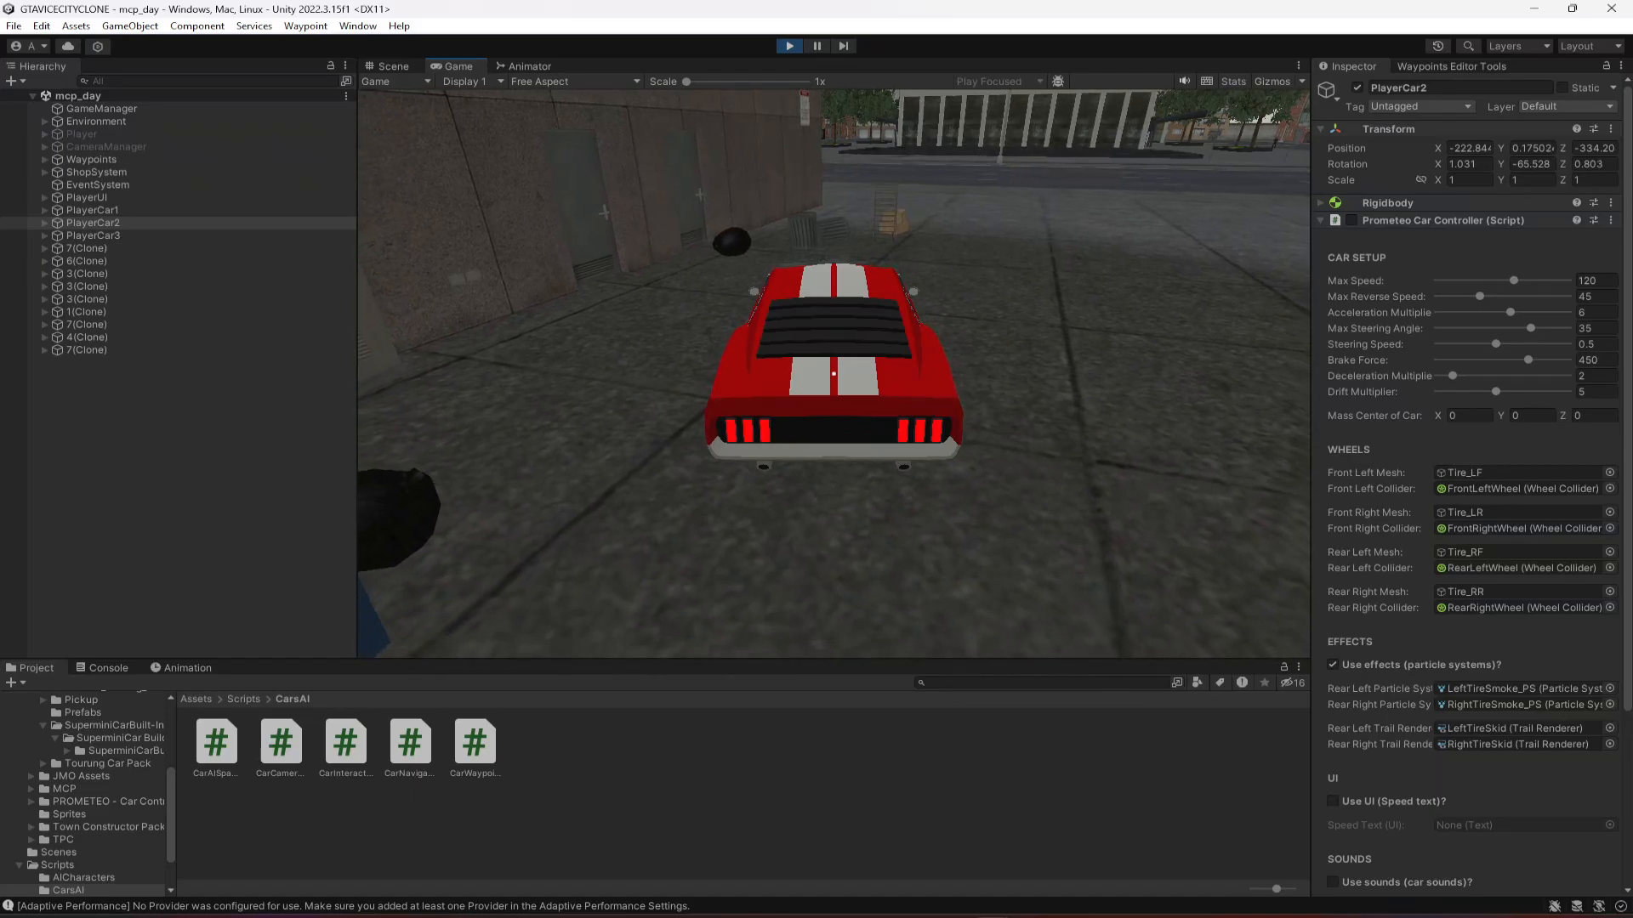
- Stop the game, clear the selection and look over the three player cars parked along the street
key("ctrl+p")
left_click(818, 777)
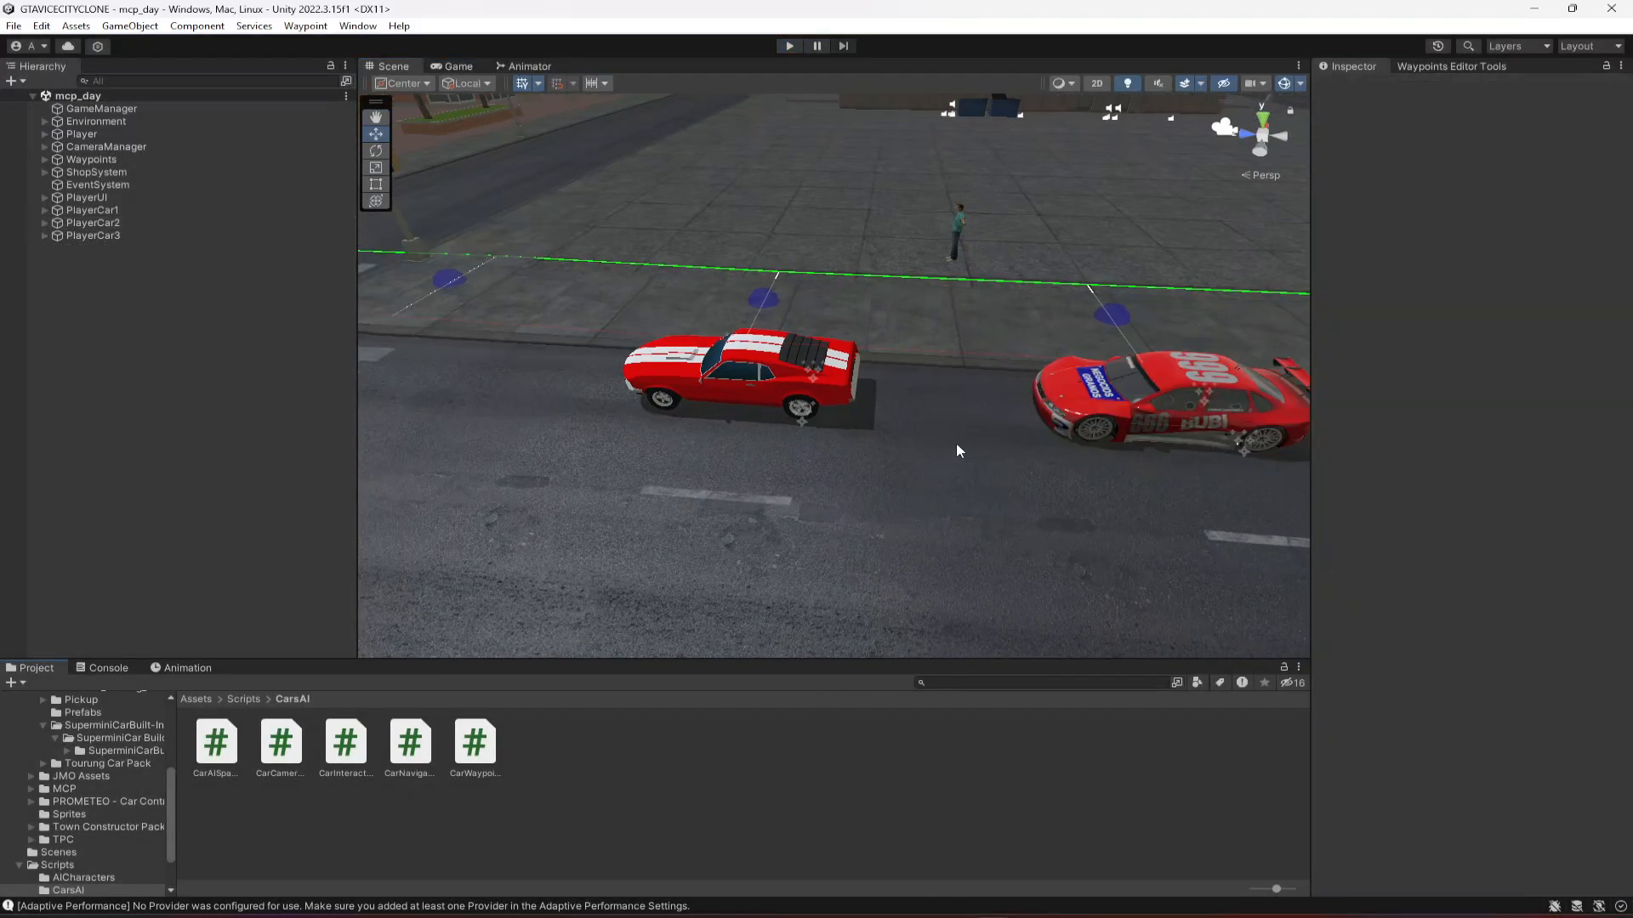
mouse_move(958, 449)
right_mouse_down()
mouse_move(1206, 425)
mouse_move(938, 453)
right_mouse_up()
scroll(938, 452, "down", 3)
scroll(939, 452, "down", 2)
middle_click_drag(939, 452, 893, 464)
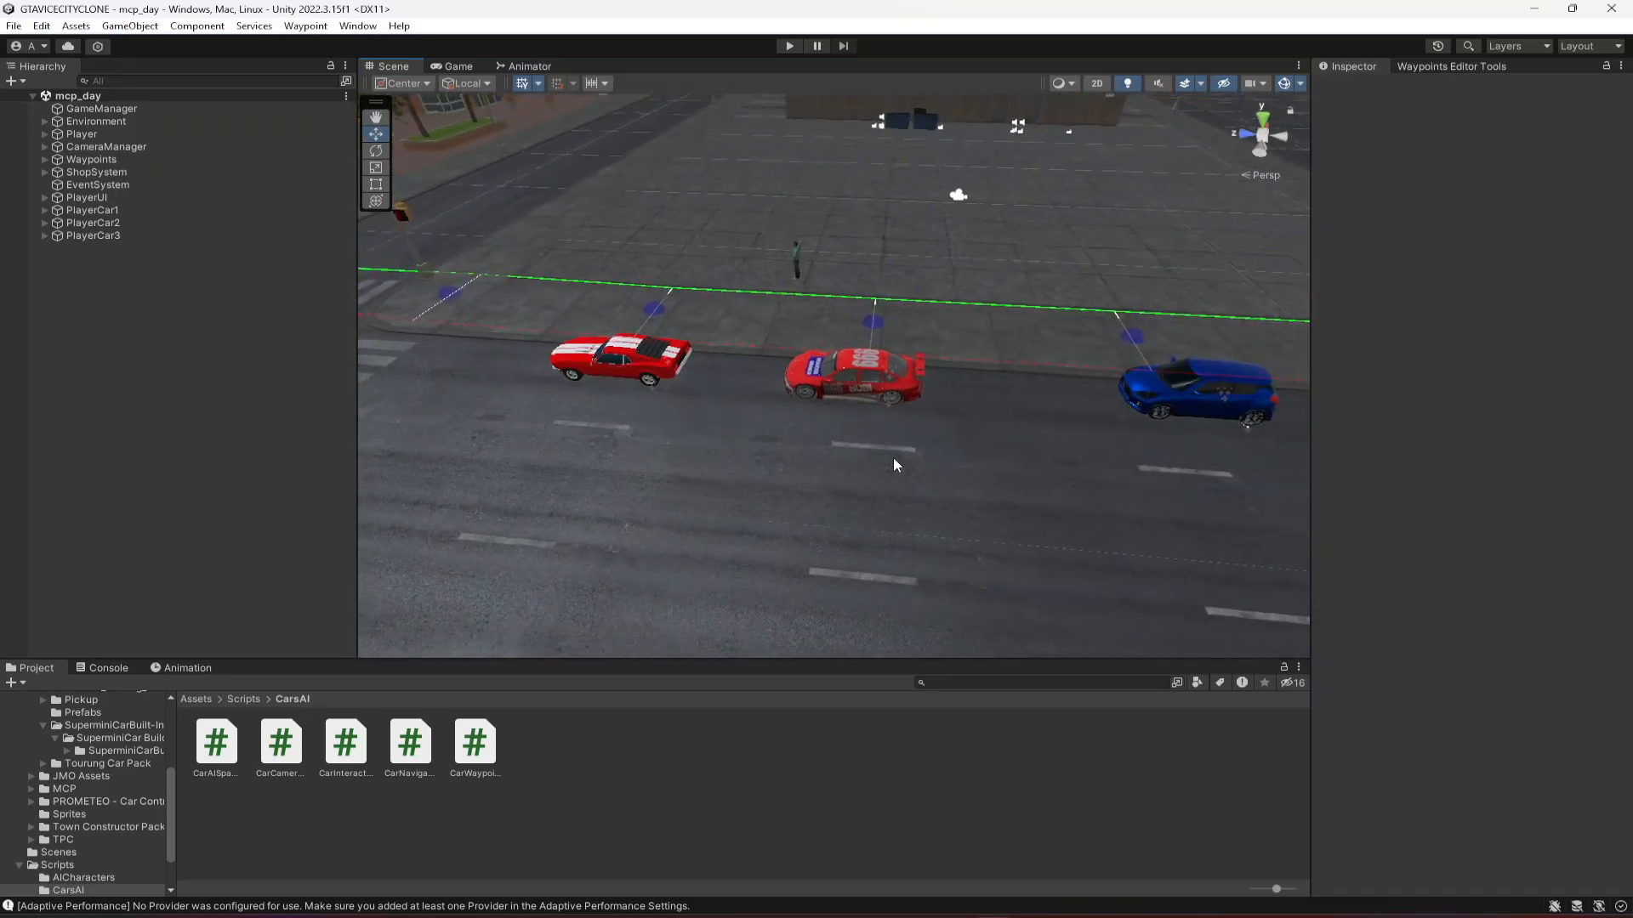
right_click_drag(893, 464, 985, 449)
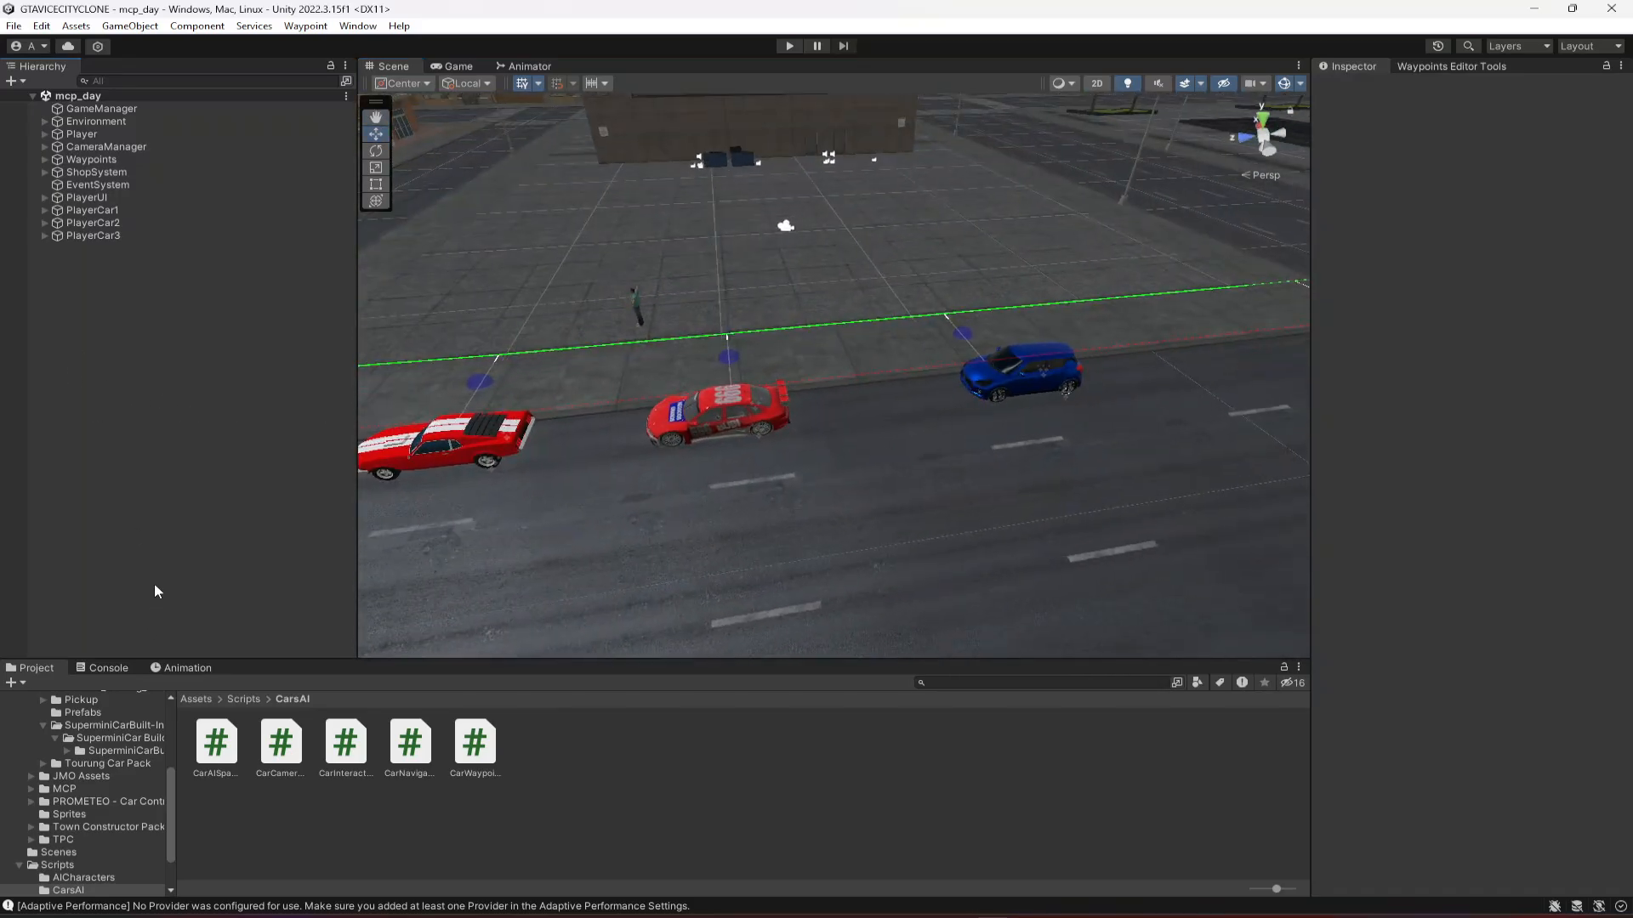
- Clear the Console log and return to the CarsAI scripts folder
left_click(109, 668)
left_click(20, 683)
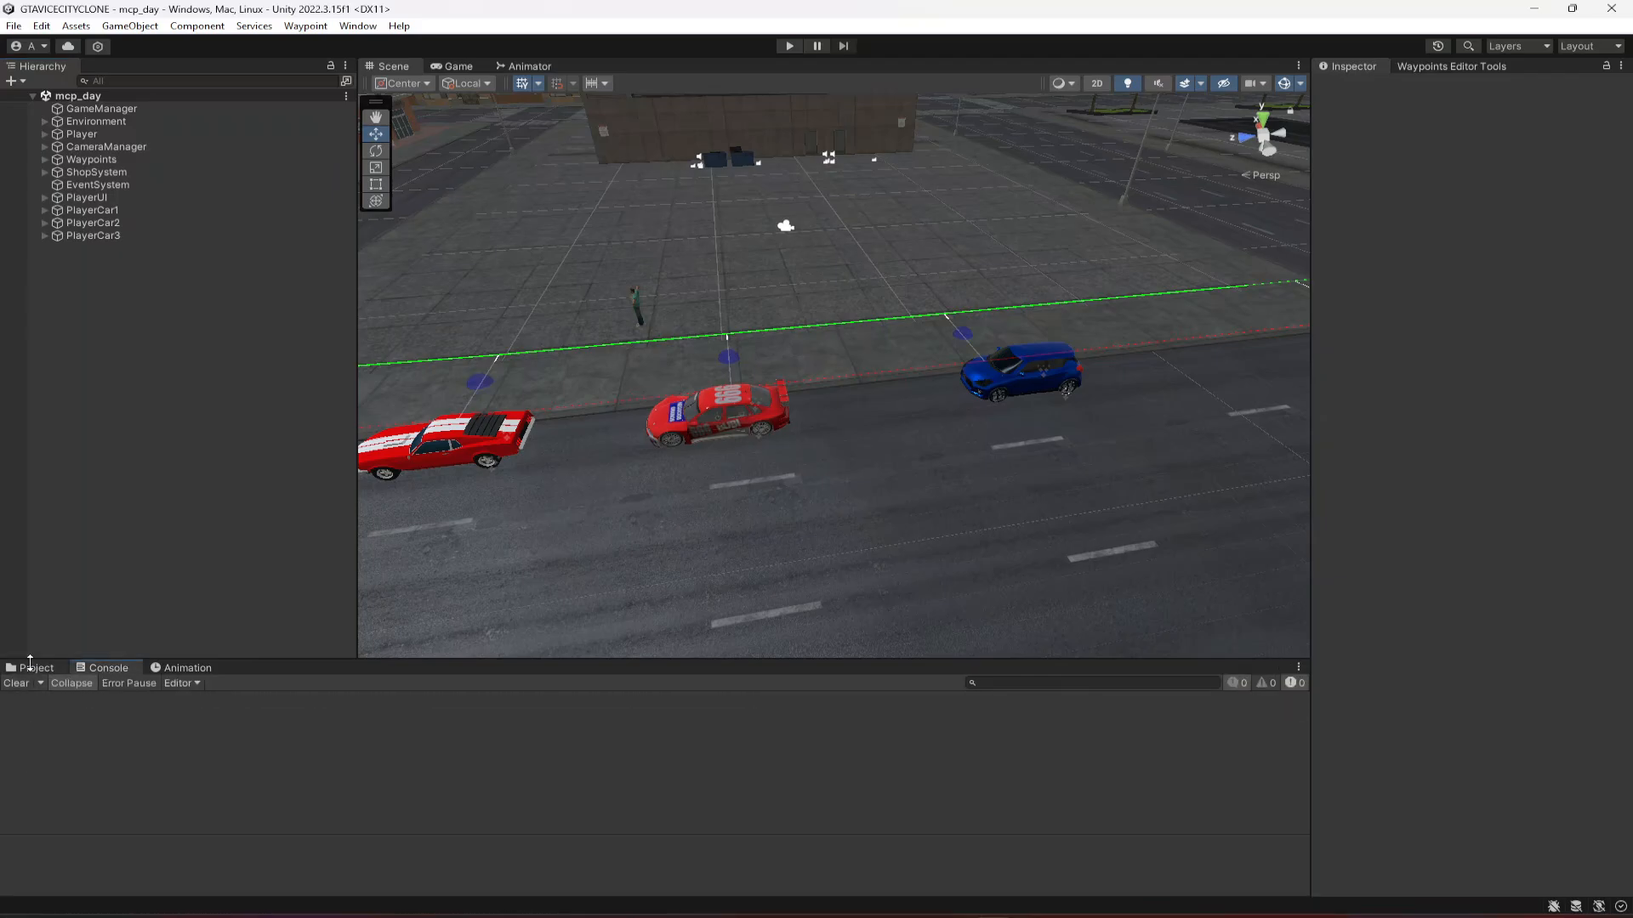
left_click(34, 668)
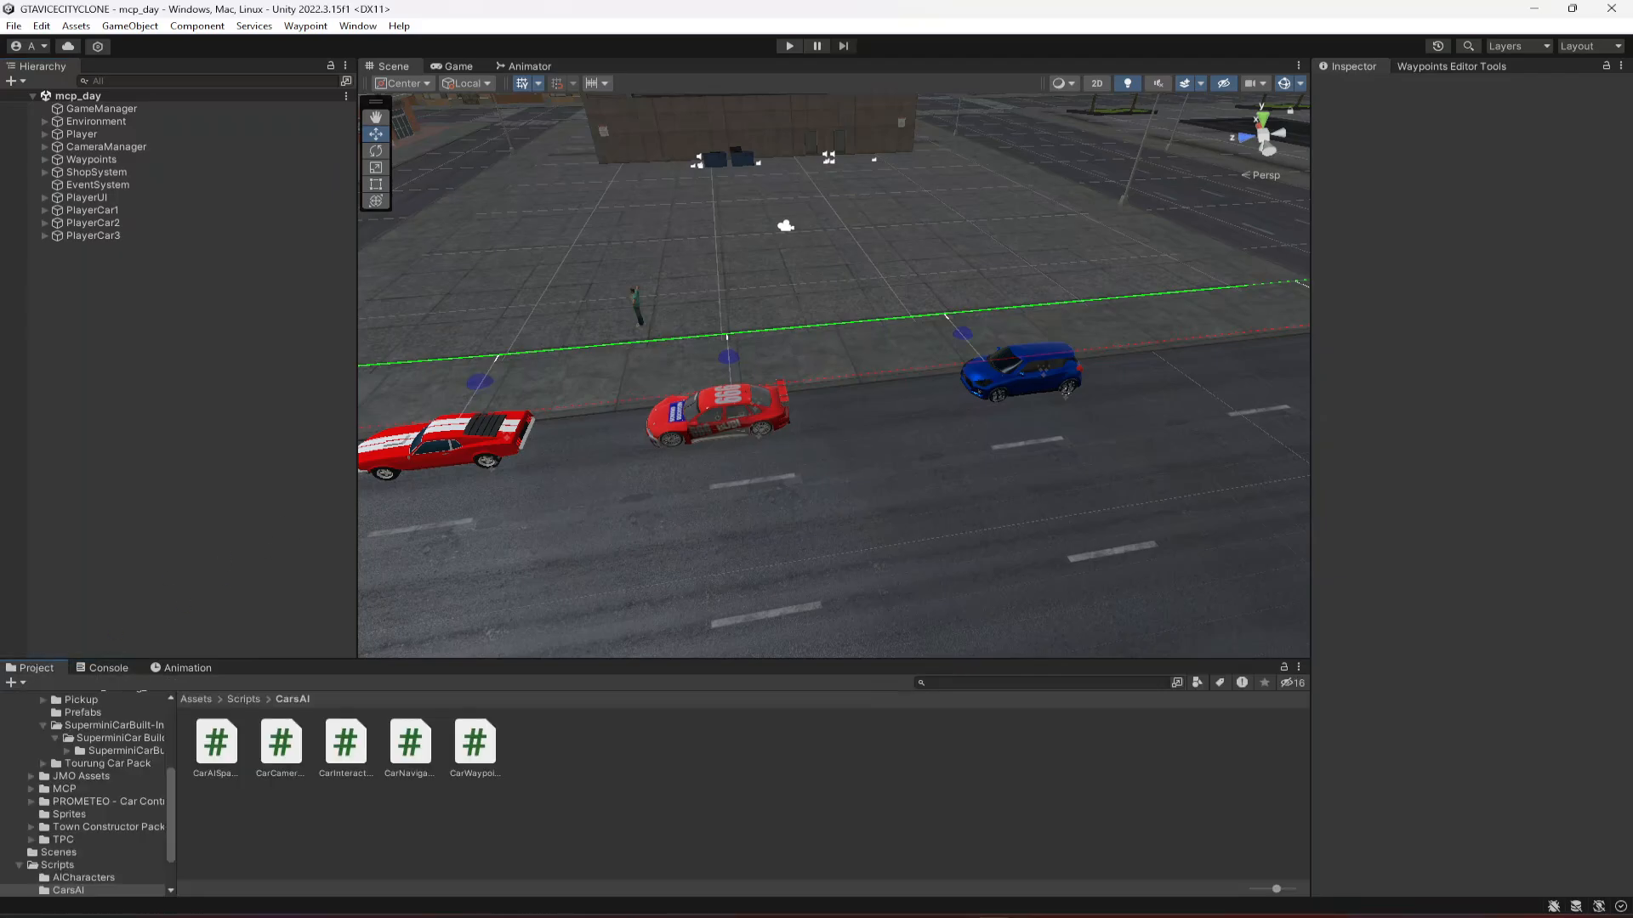